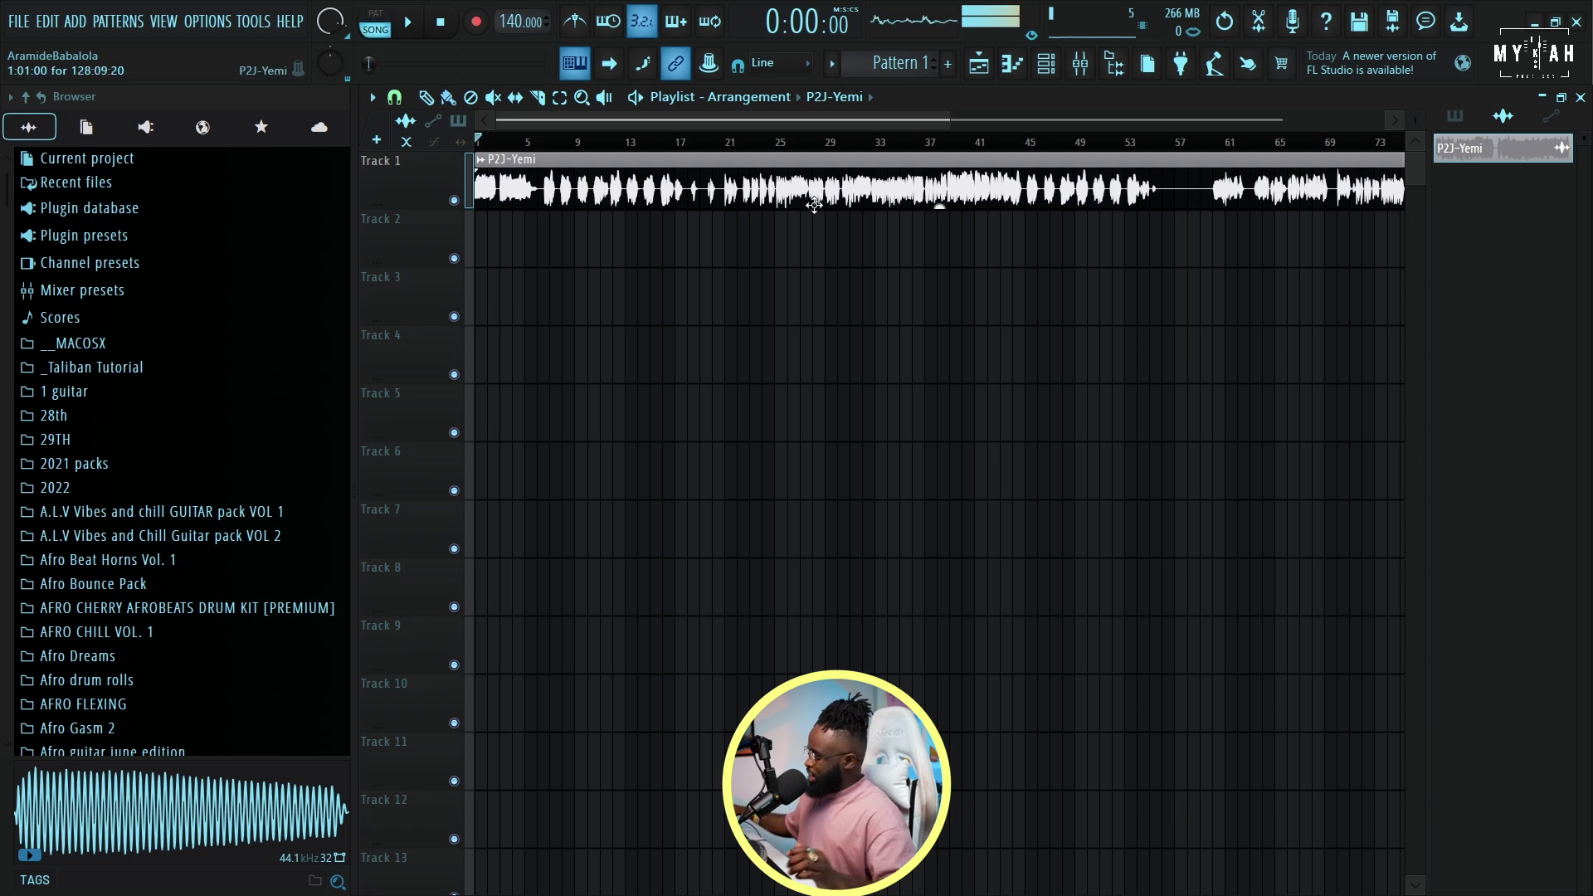
- Listen to the vocal clip on Track 1, lower its gain to -4.0 dB and route it to mixer insert 2
{"action": "key", "text": "space"}
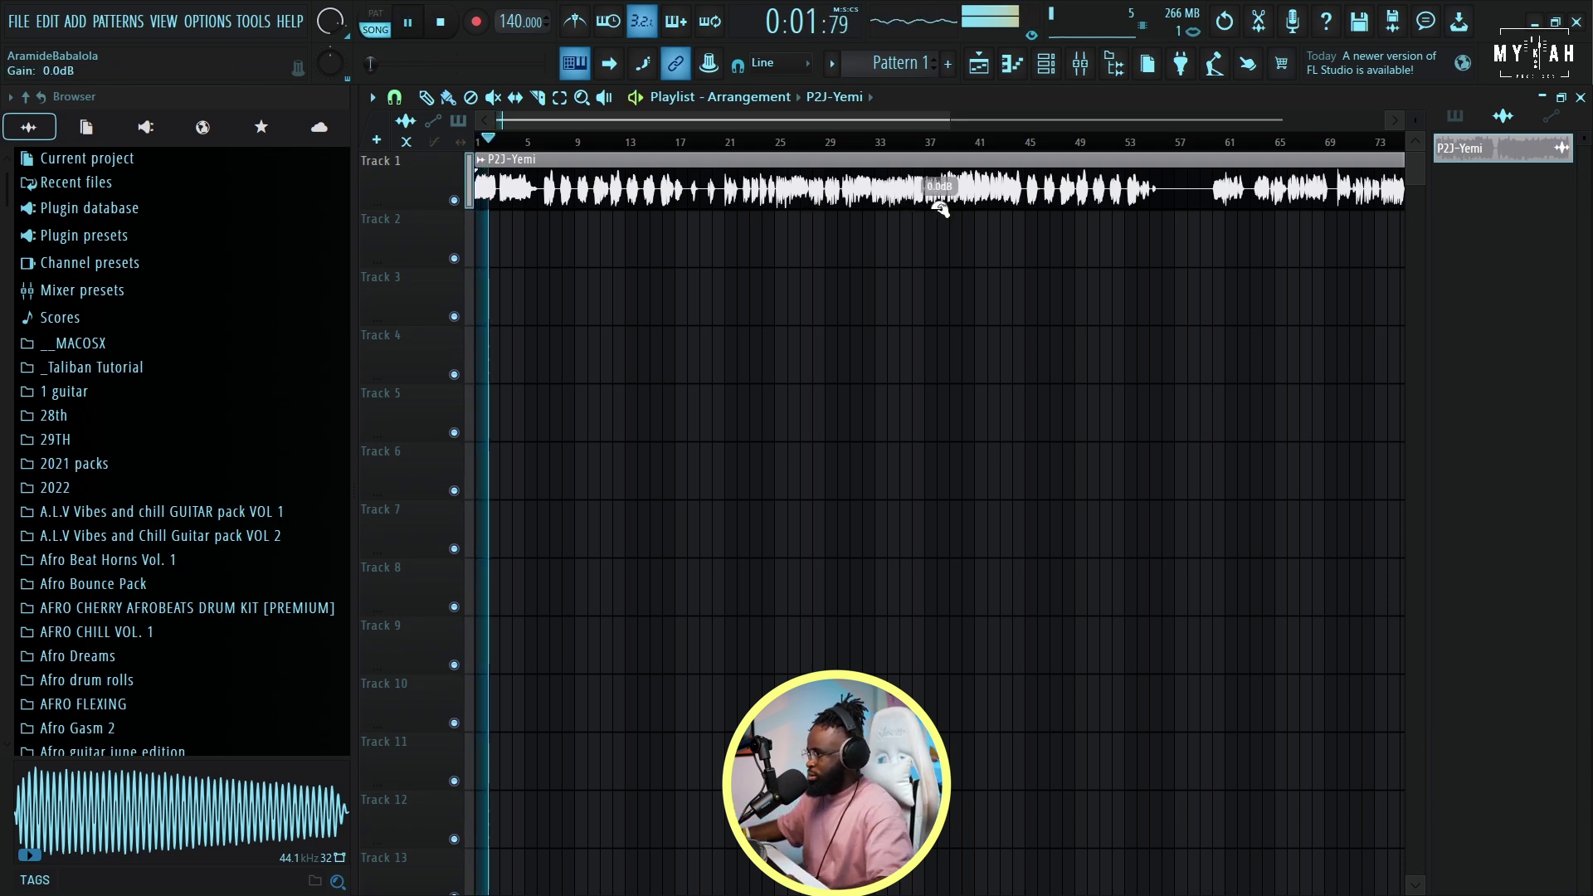
{"action": "key", "text": "space"}
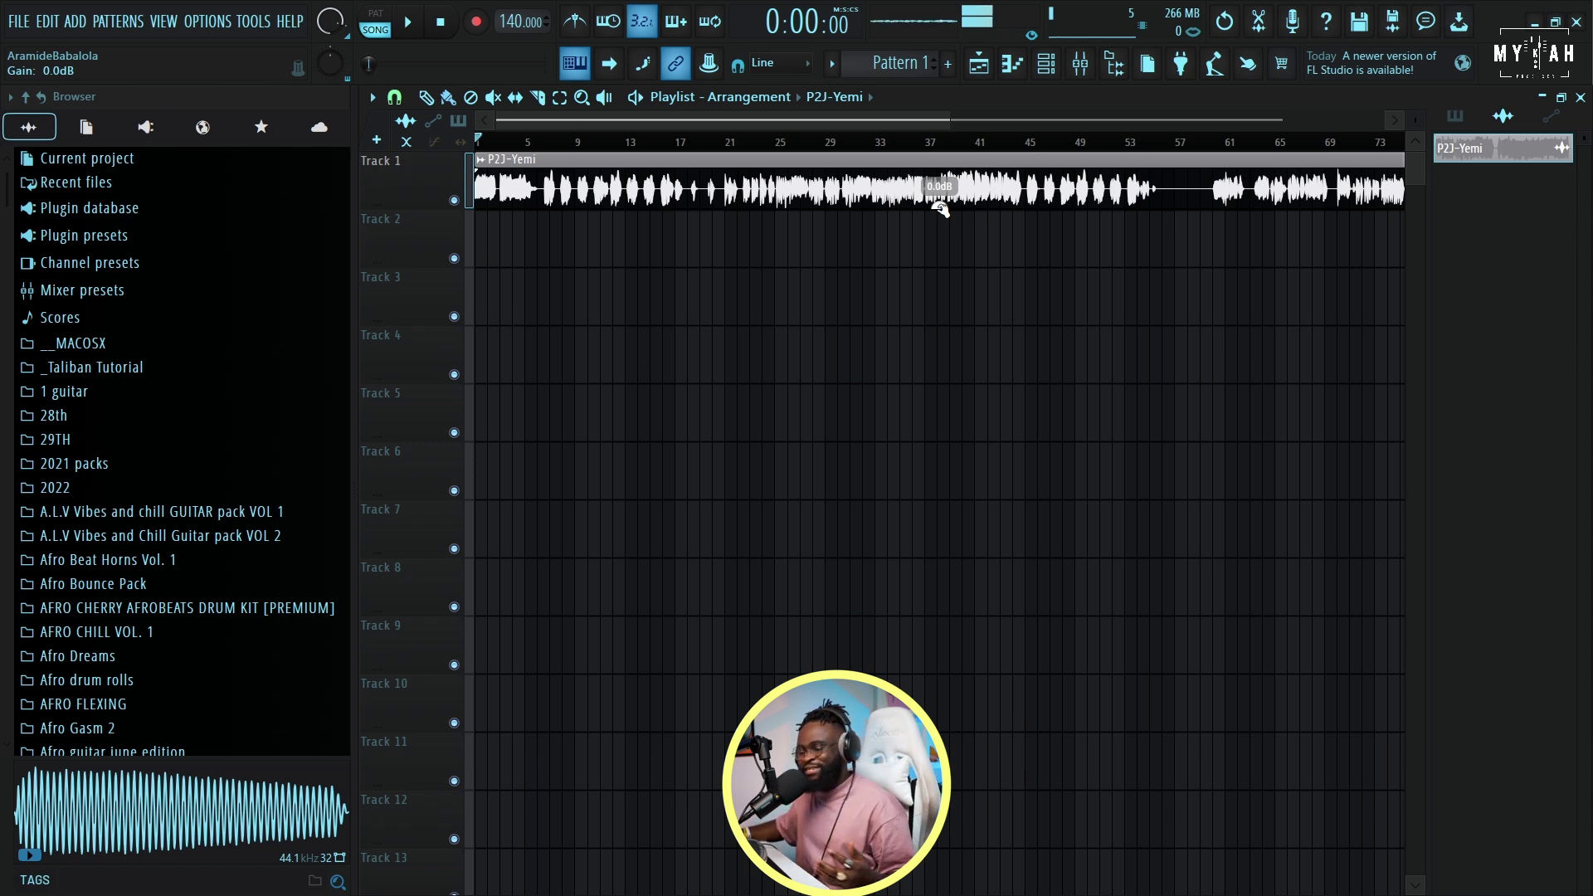
{"action": "left_click_drag", "start_coordinate": [940, 207], "coordinate": [939, 205]}
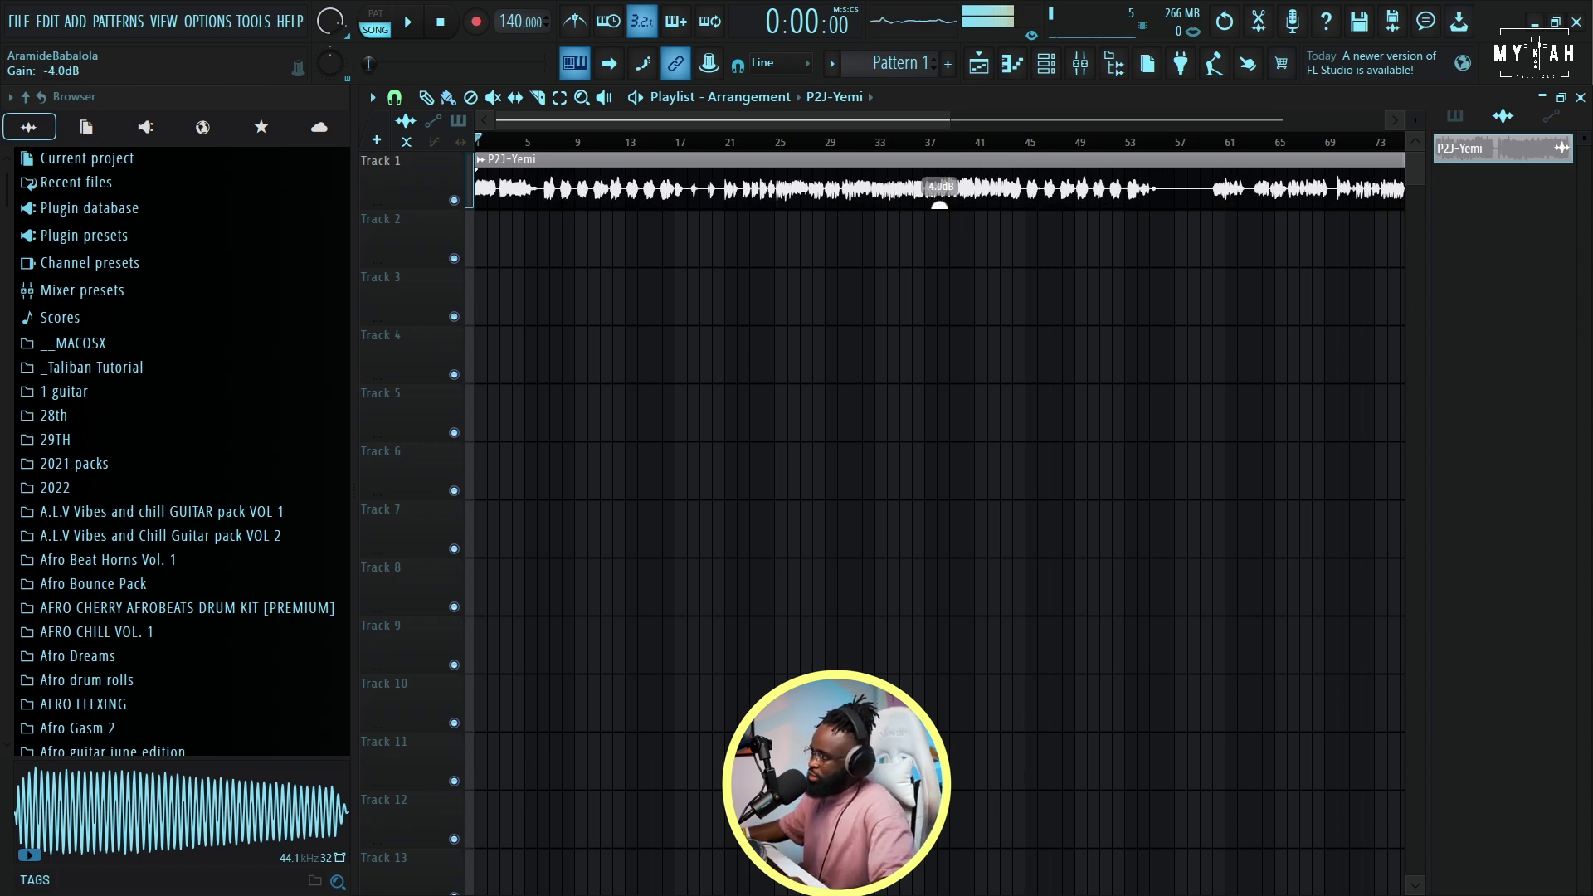
{"action": "double_click", "coordinate": [940, 195]}
{"action": "left_click", "coordinate": [984, 285]}
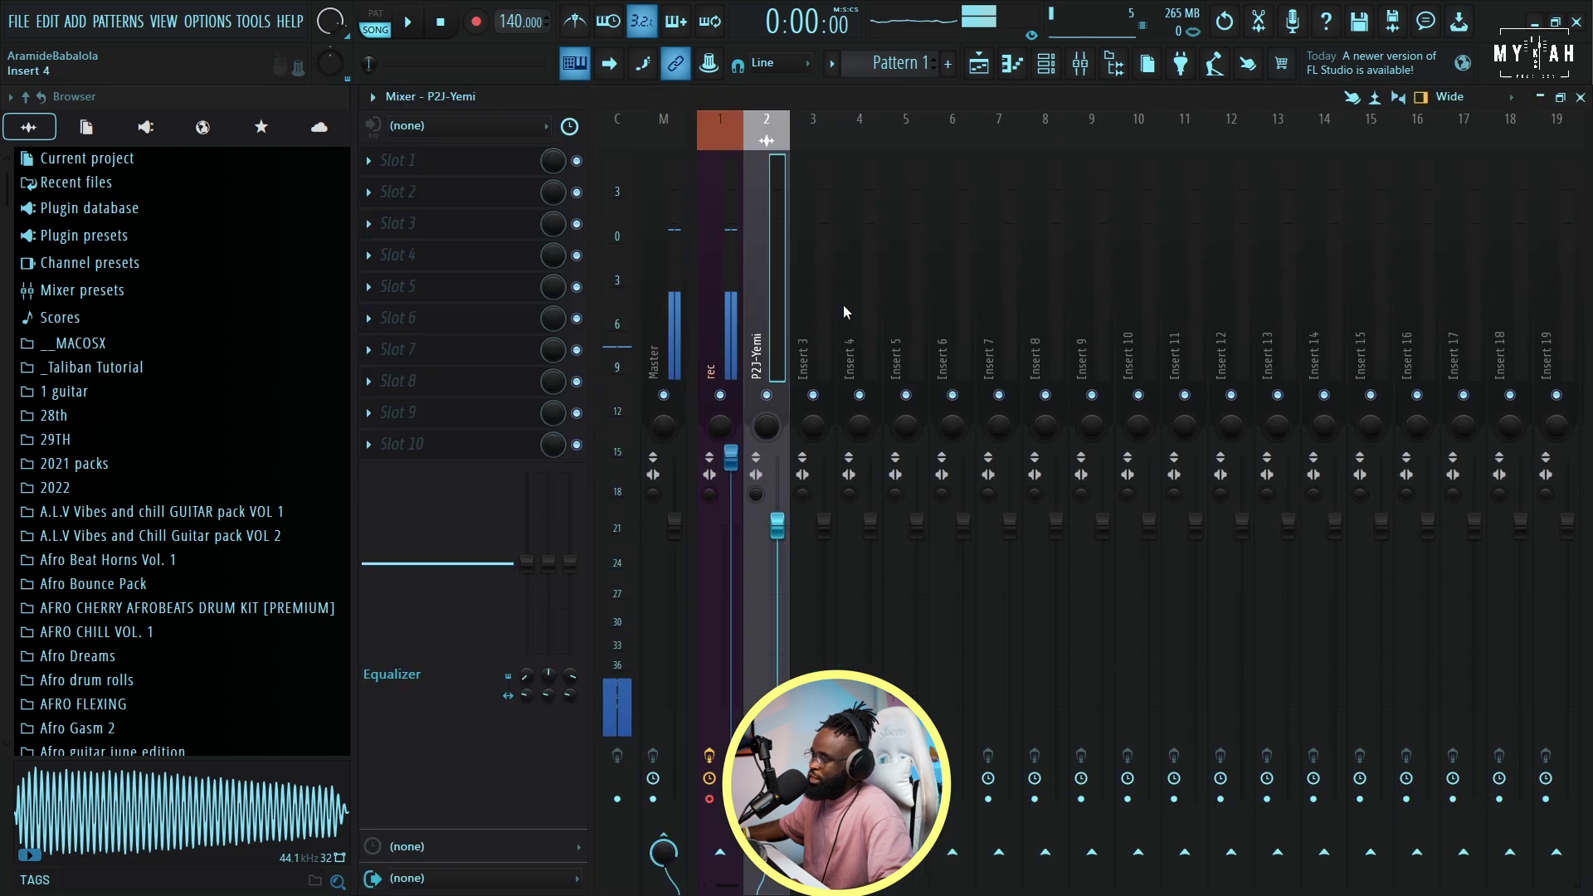
- Load Fruity Parametric EQ 2 in the vocal insert's first slot and shape band 1 into a steep low cut at about 108 Hz
{"action": "left_click", "coordinate": [456, 161]}
{"action": "mouse_move", "coordinate": [456, 179]}
{"action": "left_click", "coordinate": [1029, 562]}
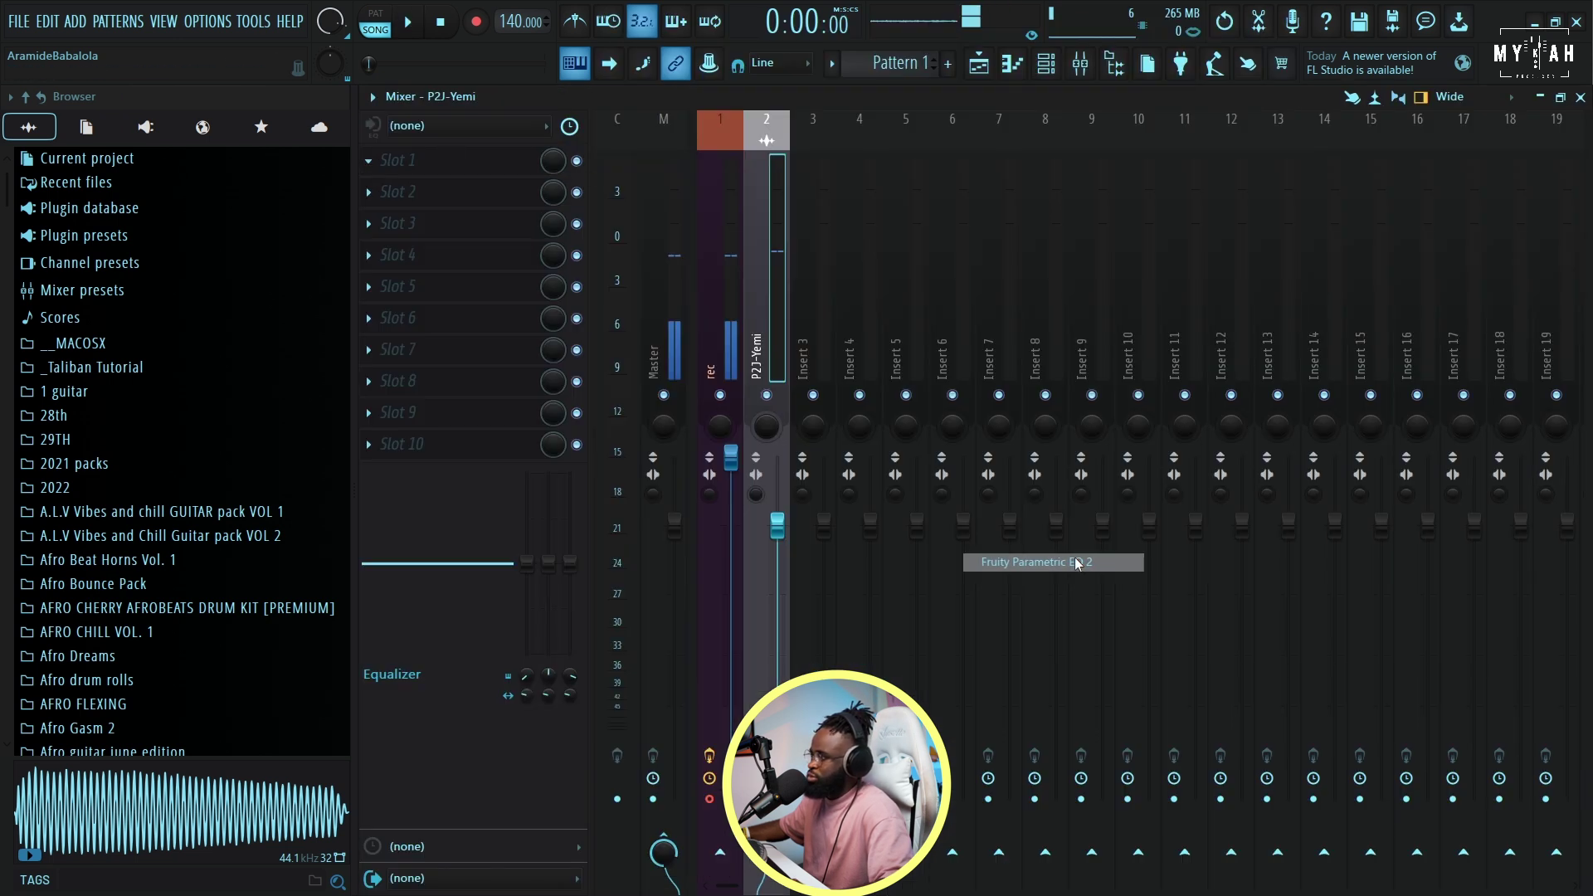
{"action": "left_click_drag", "start_coordinate": [622, 517], "coordinate": [631, 632]}
{"action": "right_click", "coordinate": [632, 636]}
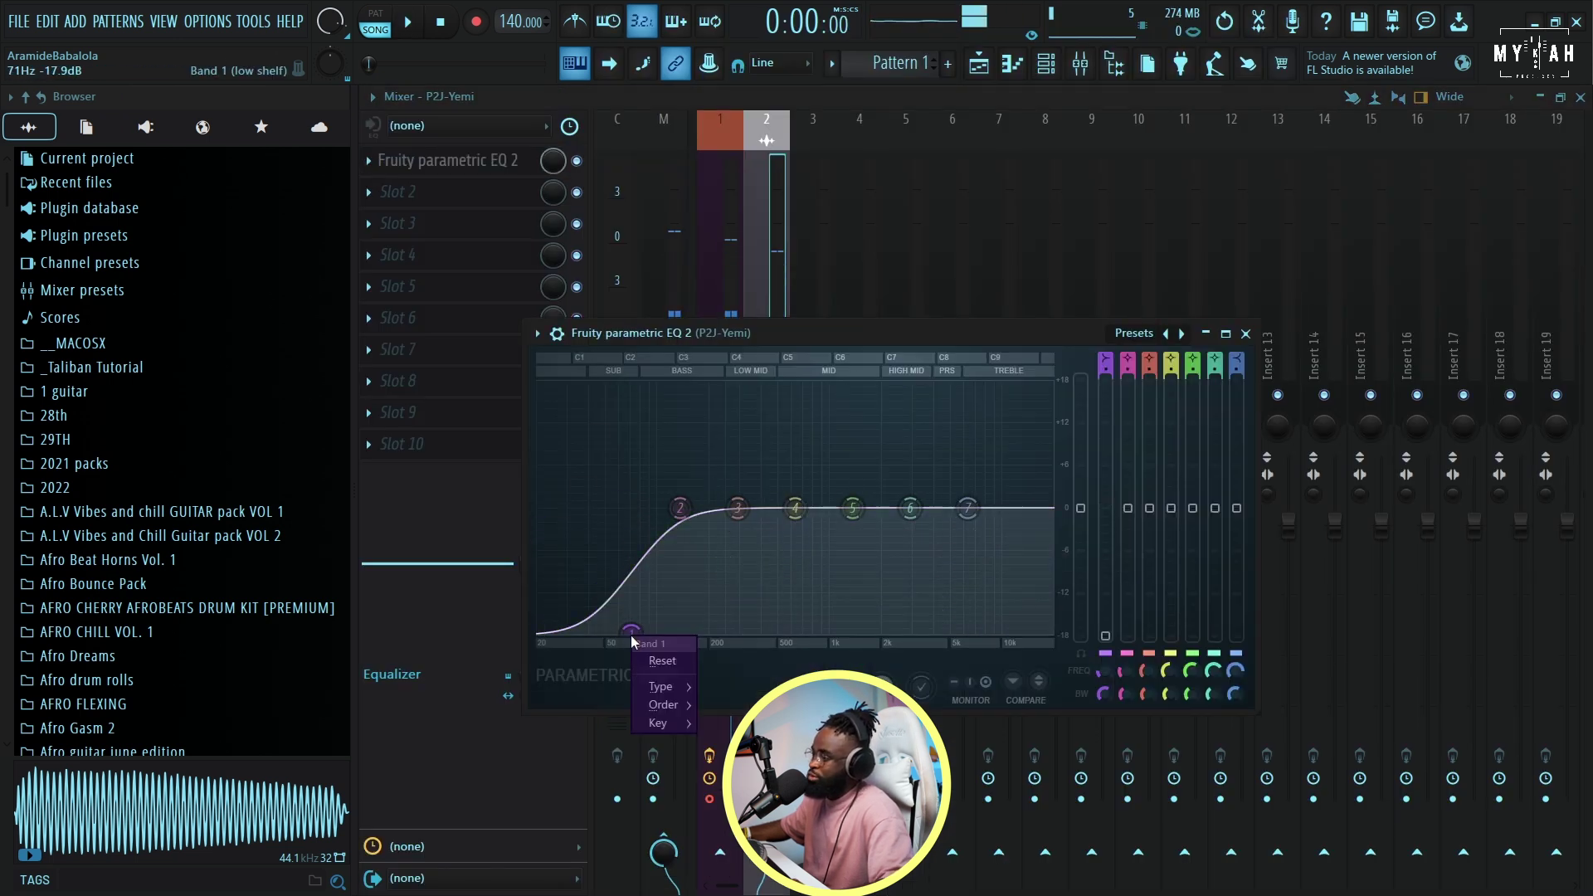
{"action": "mouse_move", "coordinate": [674, 705]}
{"action": "left_click", "coordinate": [734, 705]}
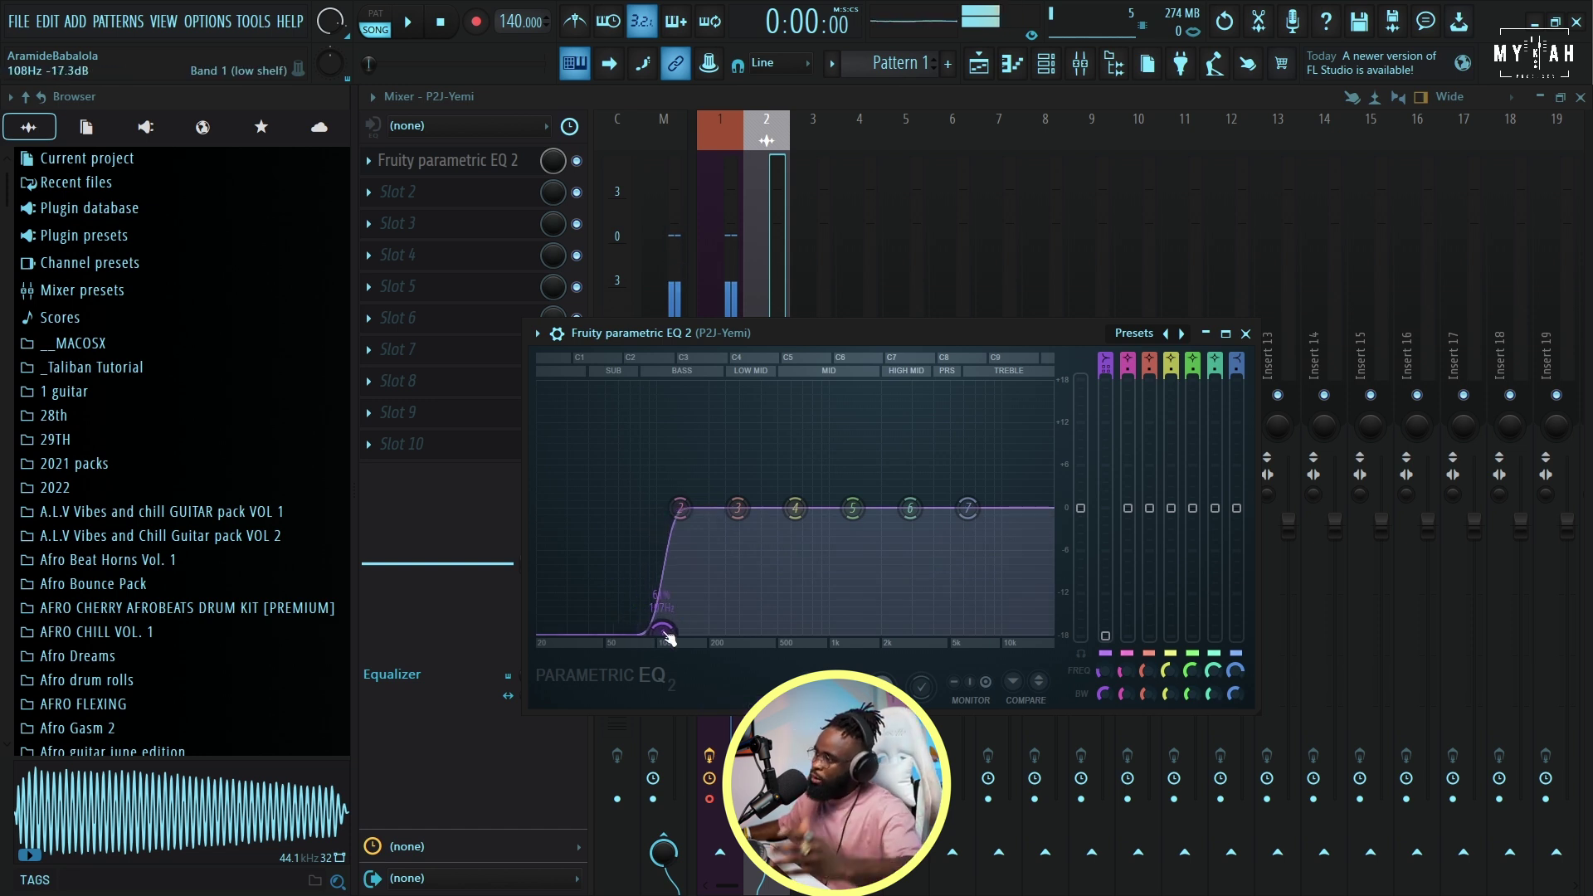
- Add Poor Plate to the vocal's second slot with 0 dB dry and about -20.6 dB wet, then lower the clip gain to about -8 dB
{"action": "left_click", "coordinate": [477, 255]}
{"action": "left_click", "coordinate": [521, 427]}
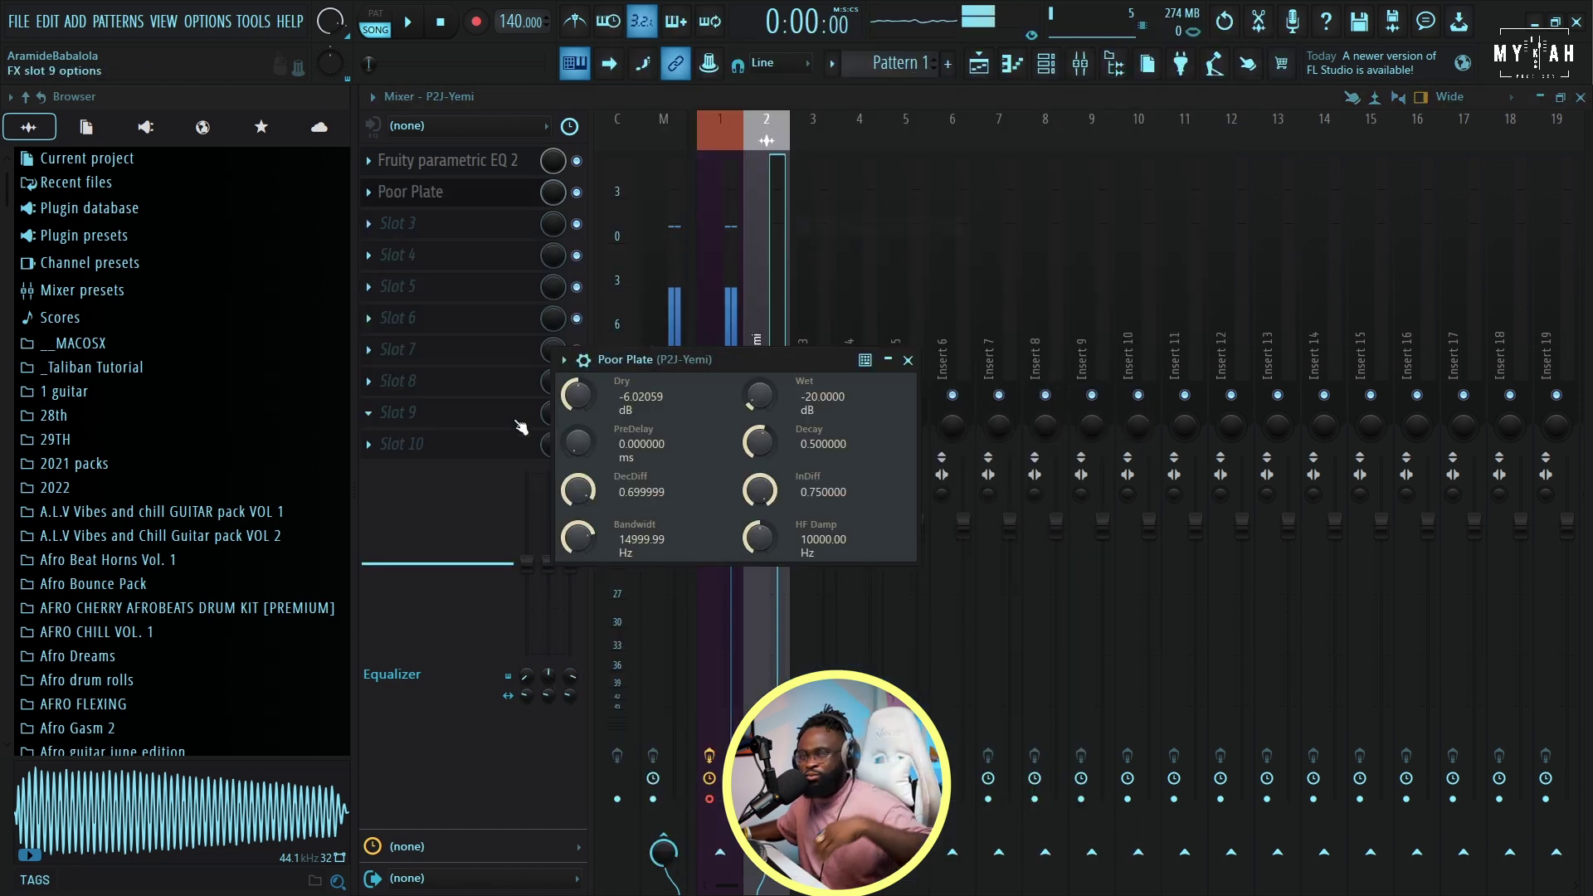
{"action": "key", "text": "space"}
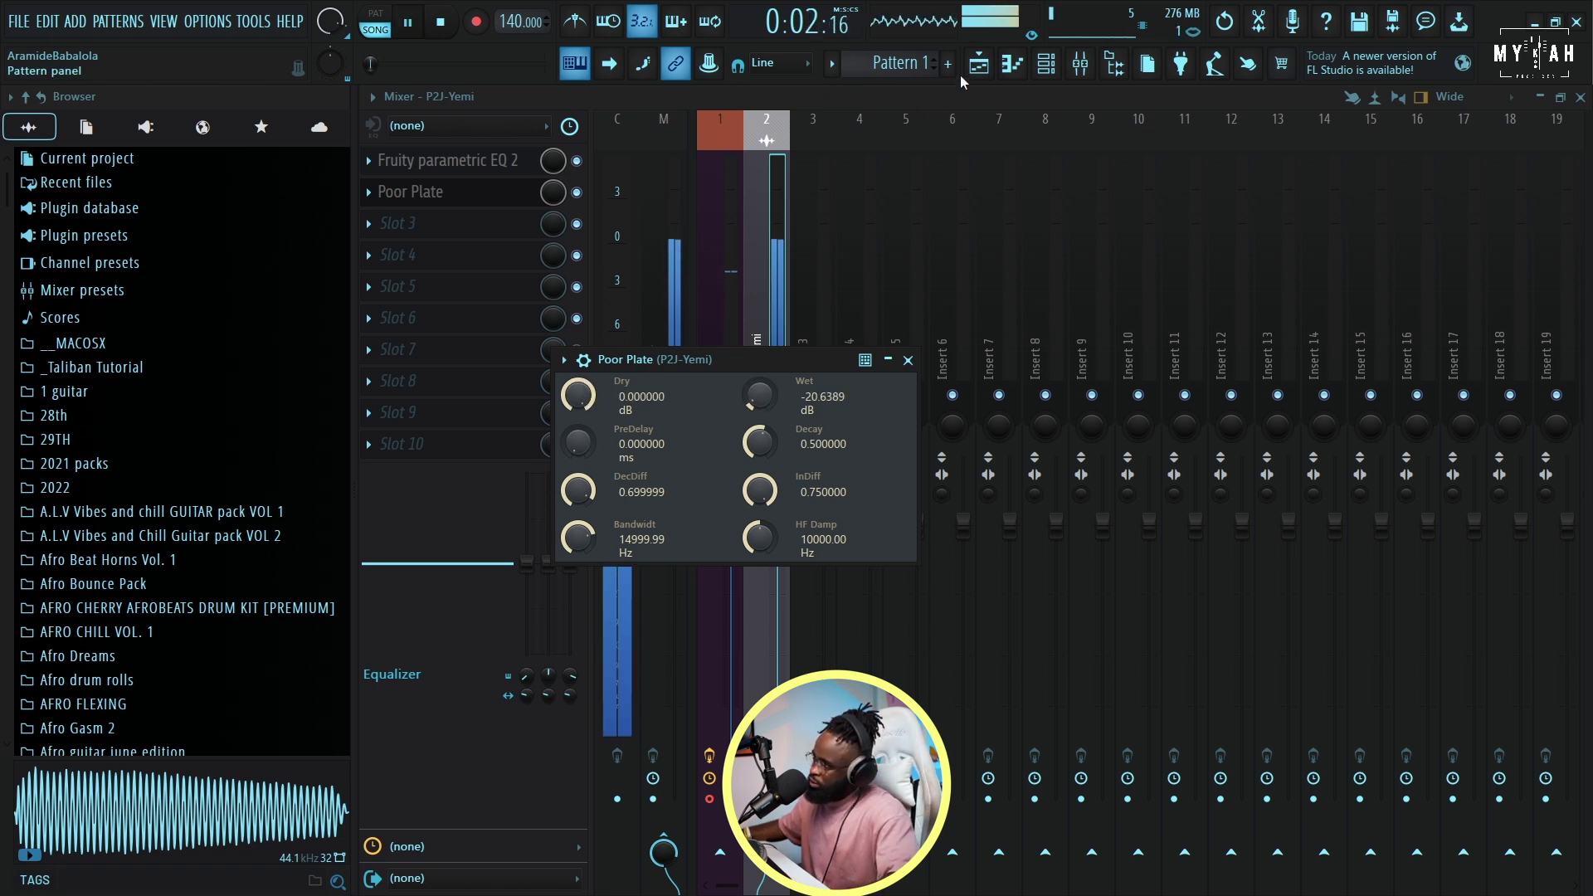
{"action": "left_click", "coordinate": [978, 63]}
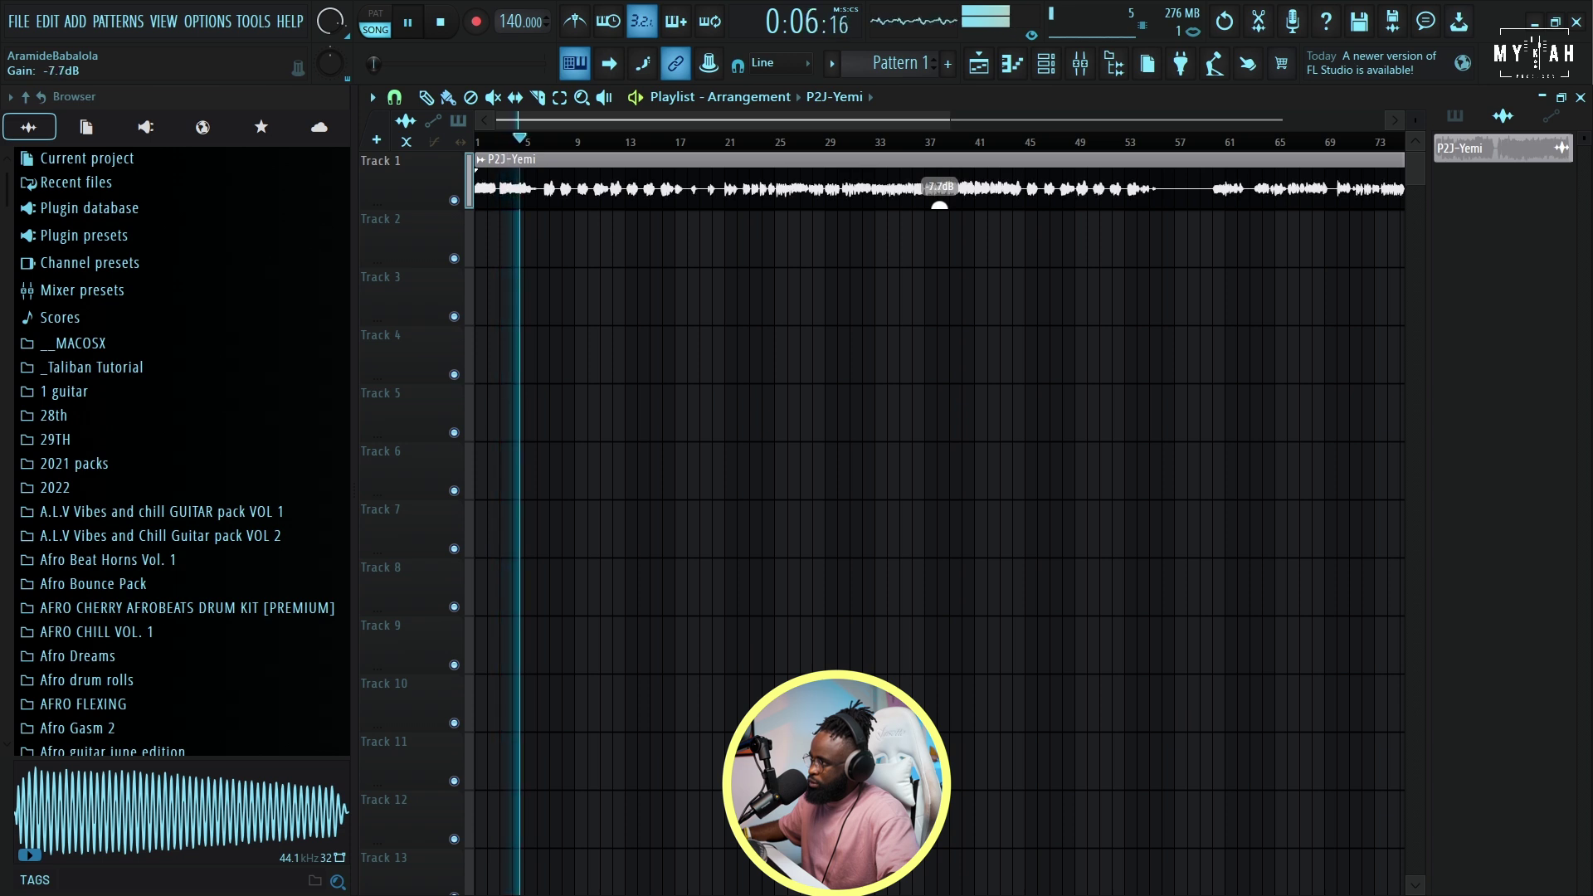
{"action": "key", "text": "space"}
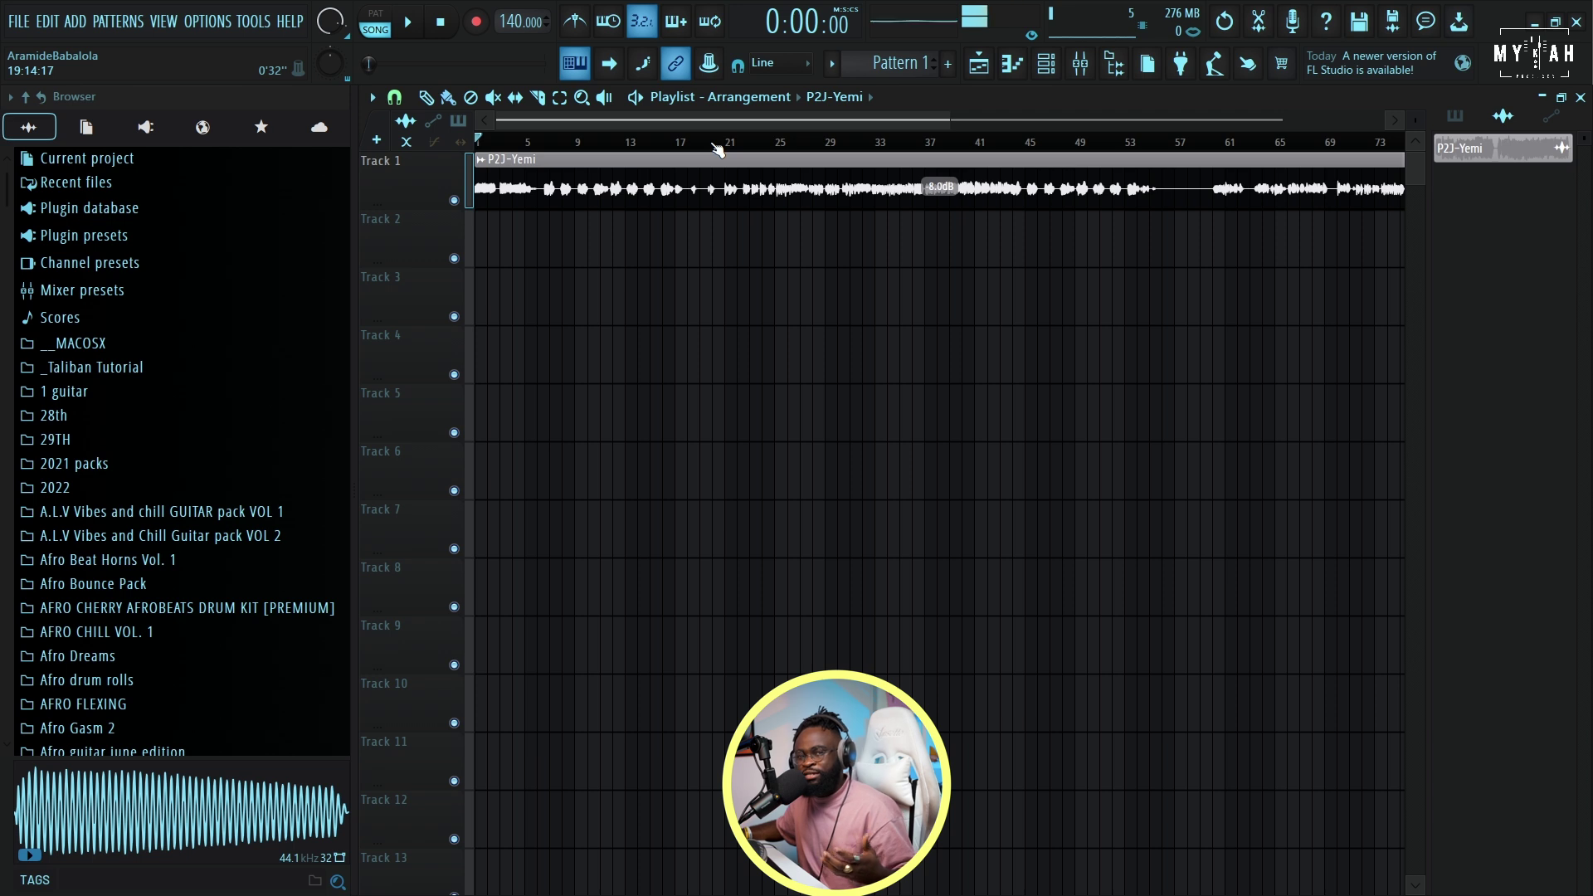
- Set the project tempo to 105 BPM and play the vocal against the metronome
{"action": "left_click_drag", "start_coordinate": [520, 20], "coordinate": [520, 91]}
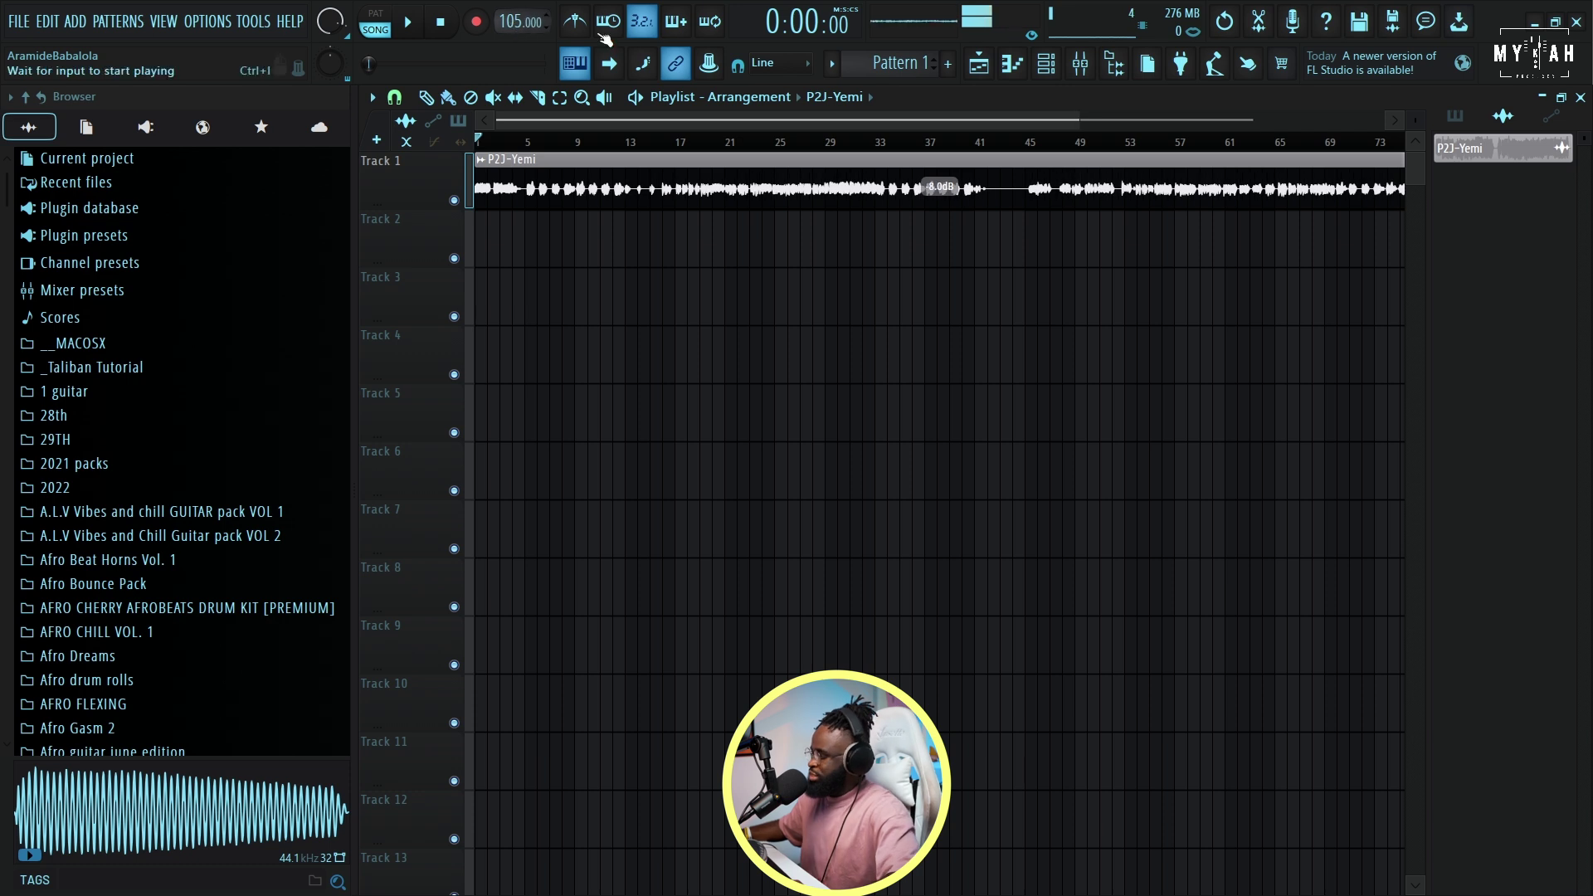
{"action": "key", "text": "space"}
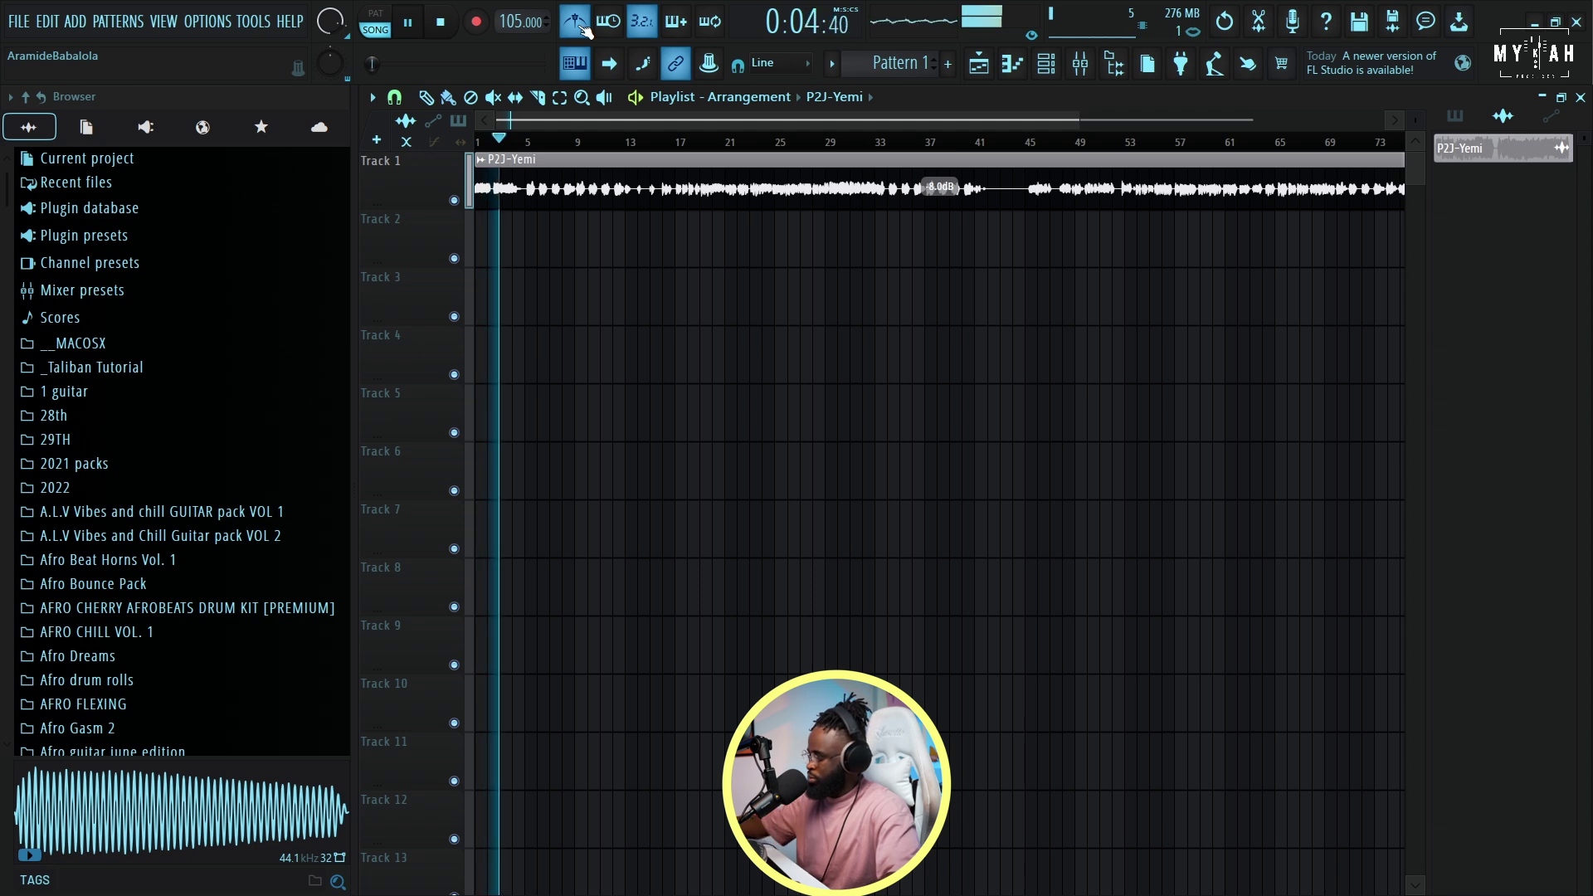
{"action": "left_click_drag", "start_coordinate": [1075, 119], "coordinate": [618, 122]}
{"action": "key", "text": "space"}
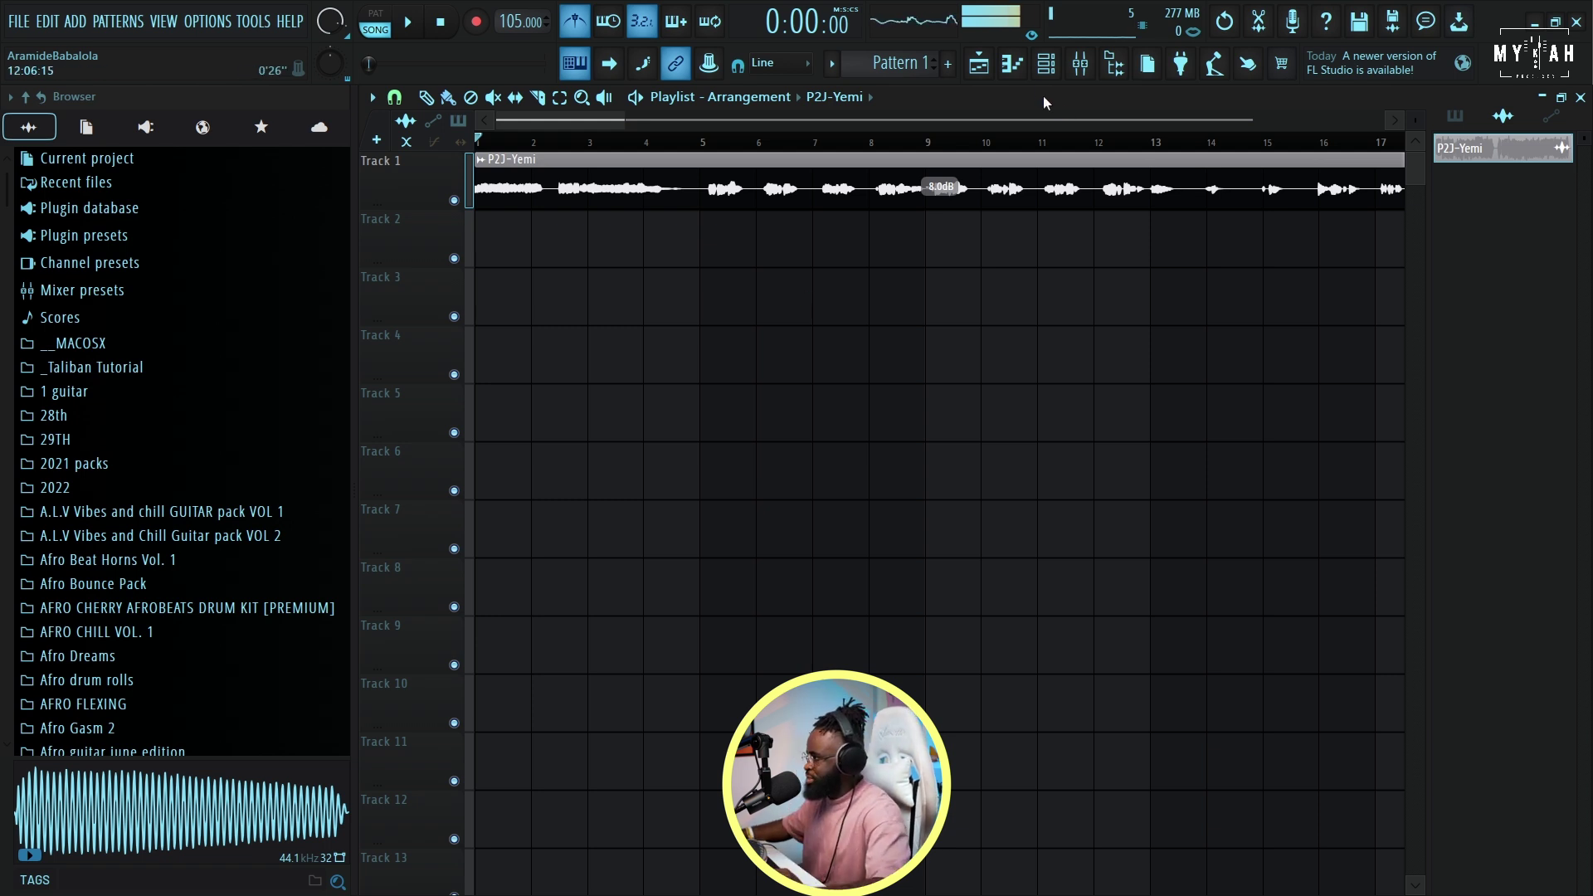
- Play the Hide n seek pattern in the Lounge Lizard EP-4 piano roll and examine its chord and bass notes
{"action": "left_click", "coordinate": [1045, 69]}
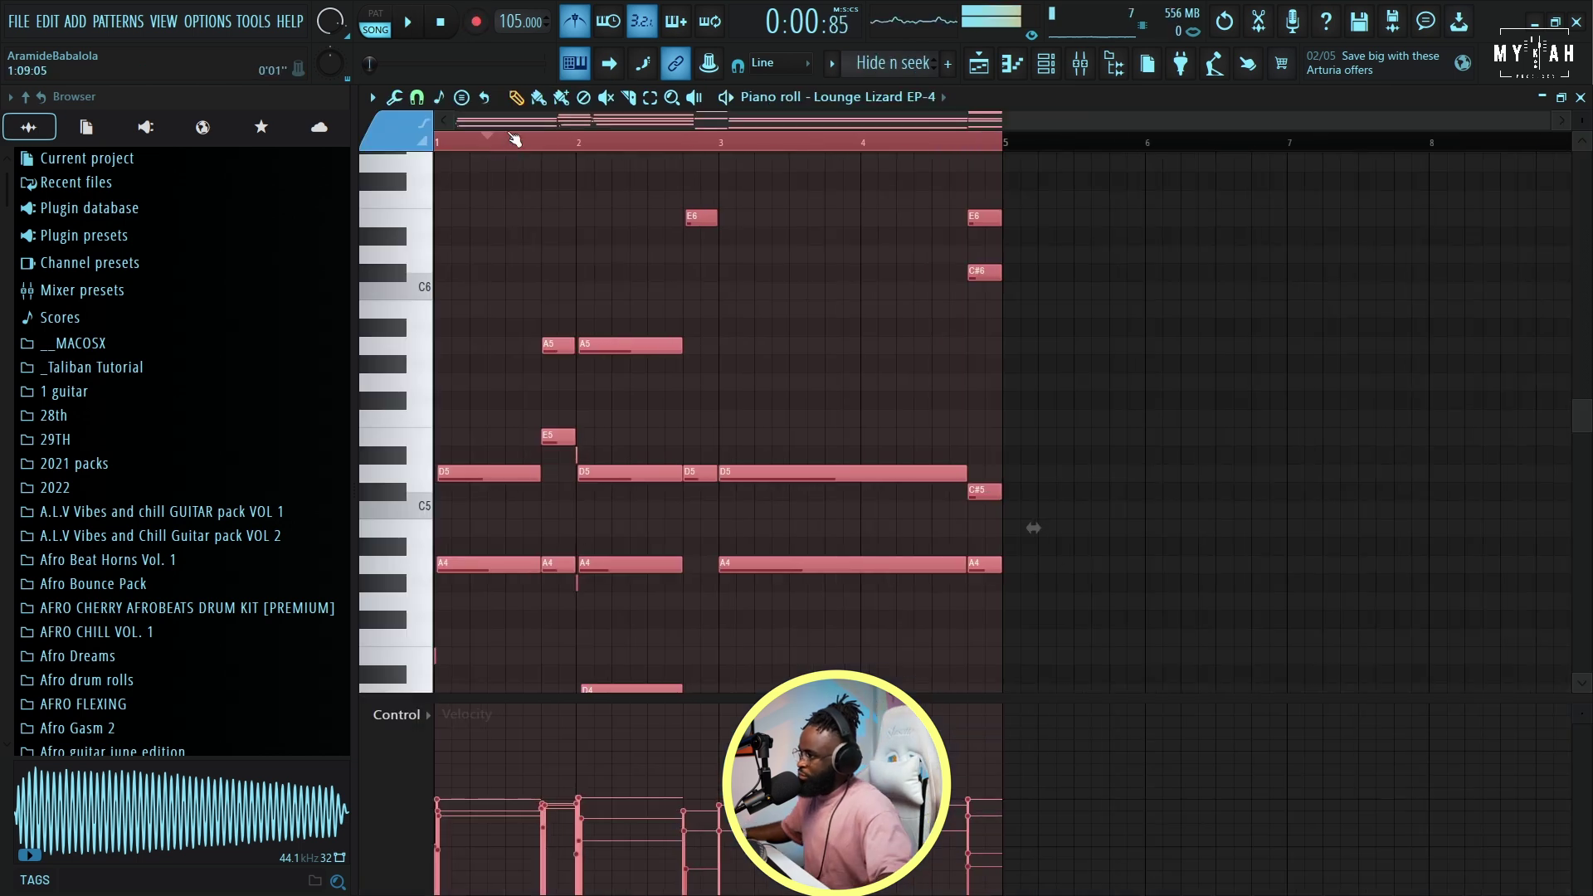
{"action": "left_click", "coordinate": [448, 146]}
{"action": "left_click", "coordinate": [444, 147]}
{"action": "key", "text": "space"}
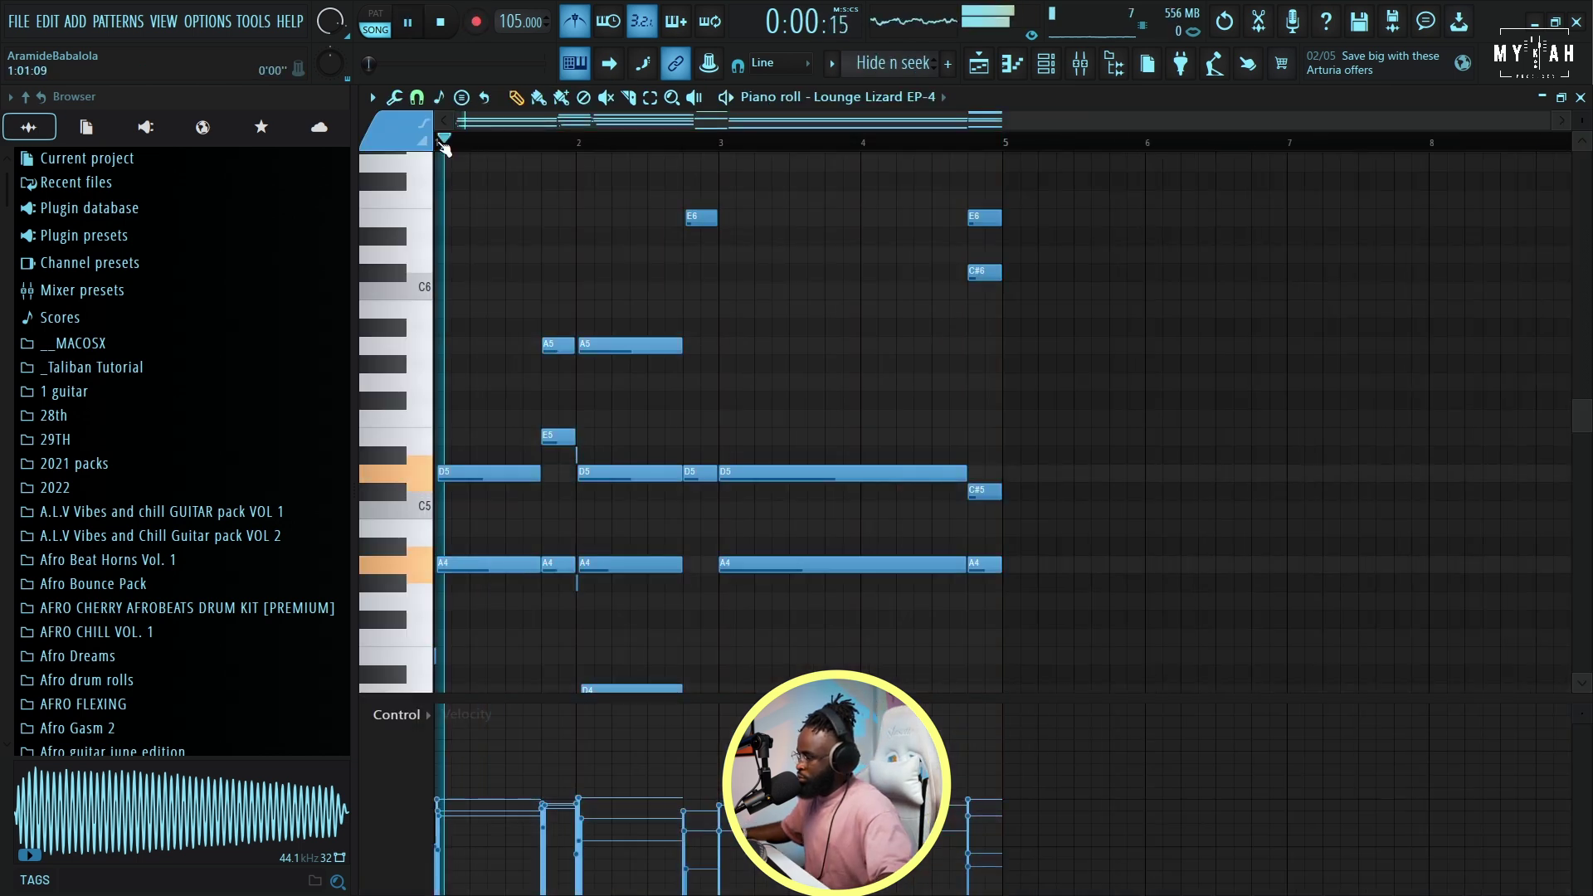
{"action": "scroll", "coordinate": [591, 501], "scroll_direction": "down", "scroll_amount": 5}
{"action": "scroll", "coordinate": [658, 501], "scroll_direction": "up", "scroll_amount": 3}
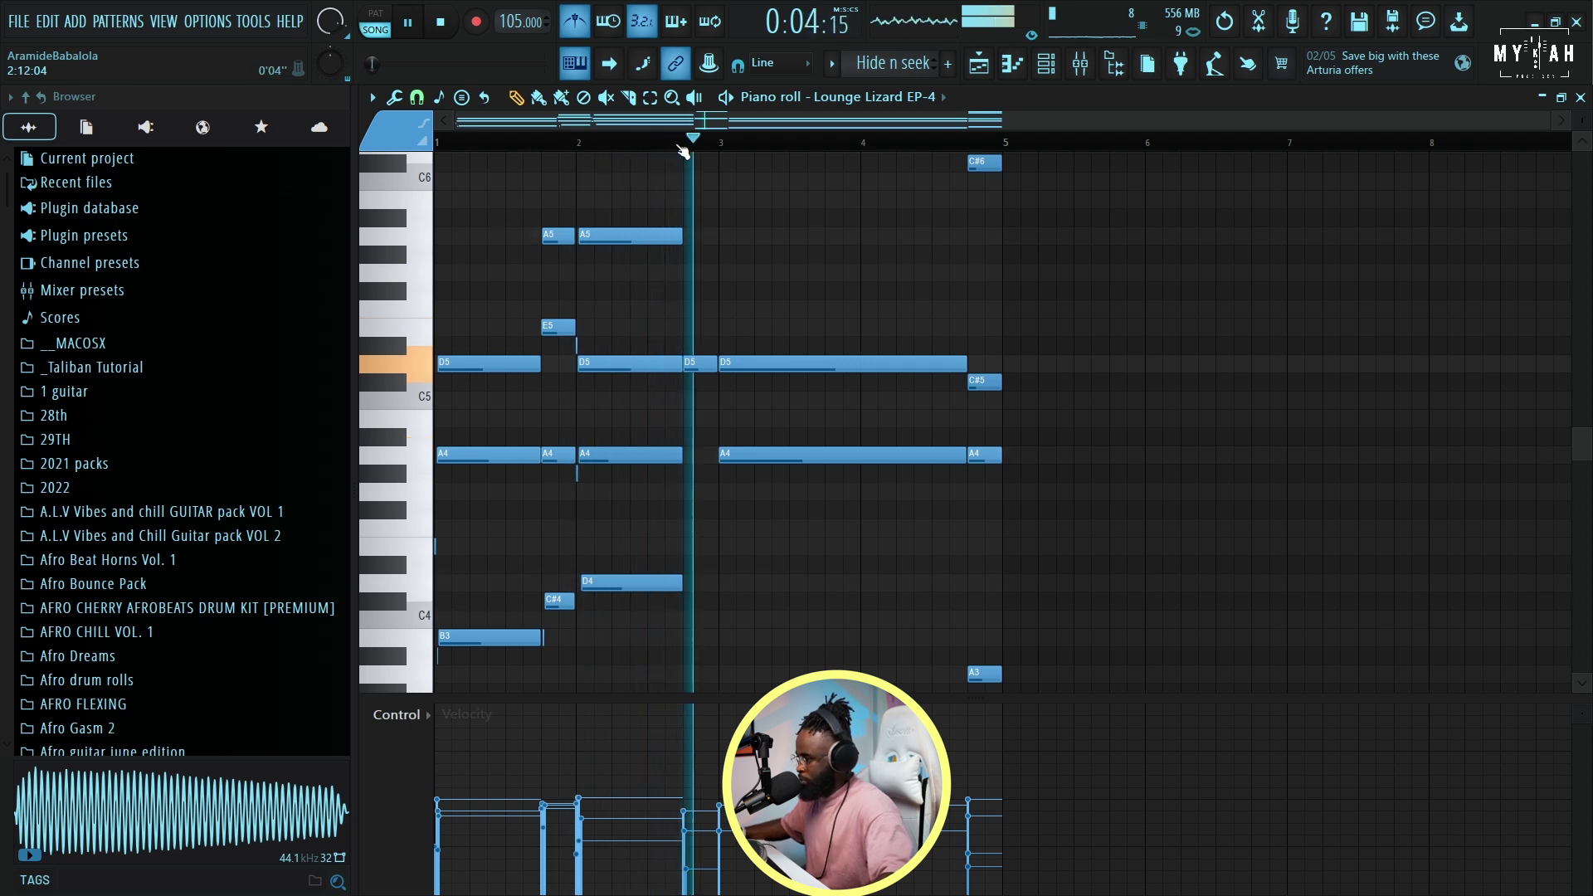
{"action": "scroll", "coordinate": [878, 345], "scroll_direction": "up", "scroll_amount": 5}
{"action": "scroll", "coordinate": [879, 349], "scroll_direction": "down", "scroll_amount": 7}
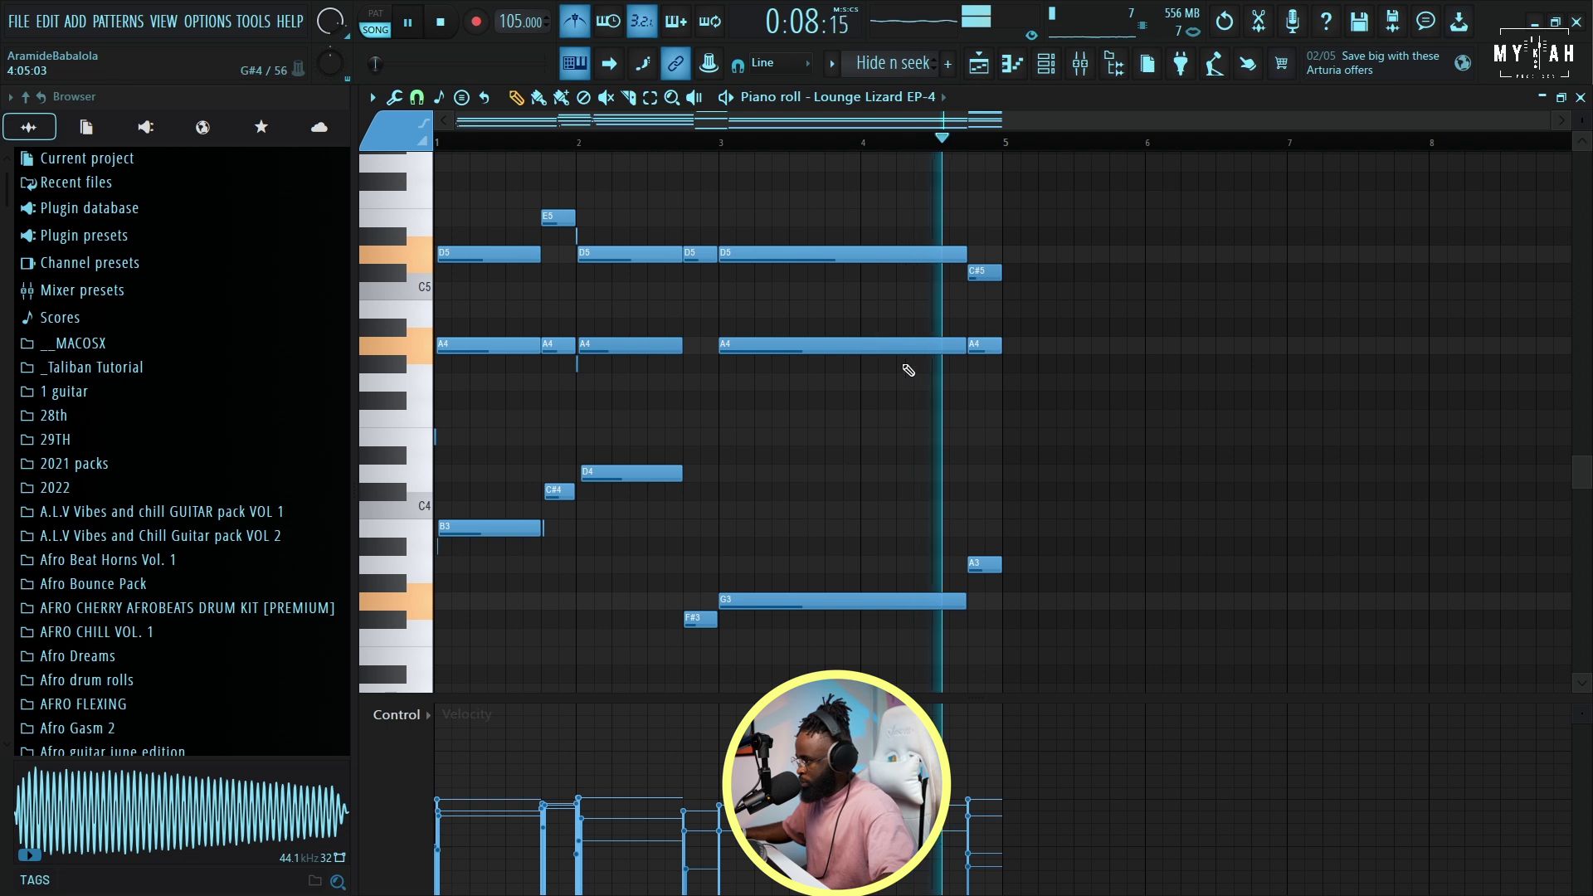
{"action": "key", "text": "space"}
- Transpose all notes of the Hide n seek pattern down two semitones and play the chords through
{"action": "key", "text": "shift+Down"}
{"action": "key", "text": "shift+Down"}
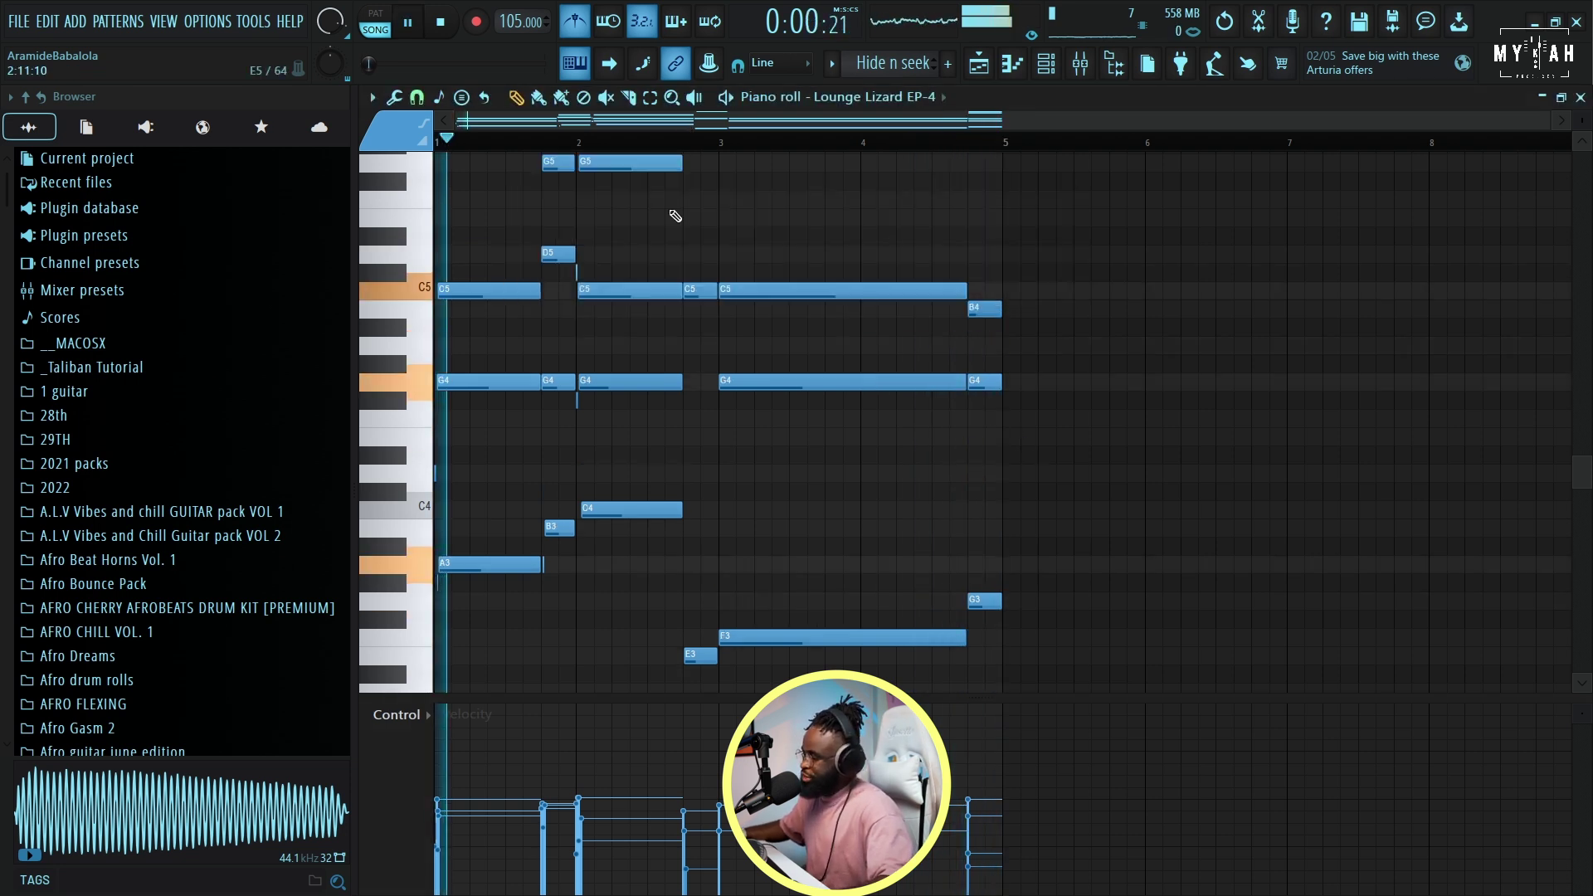
{"action": "key", "text": "space"}
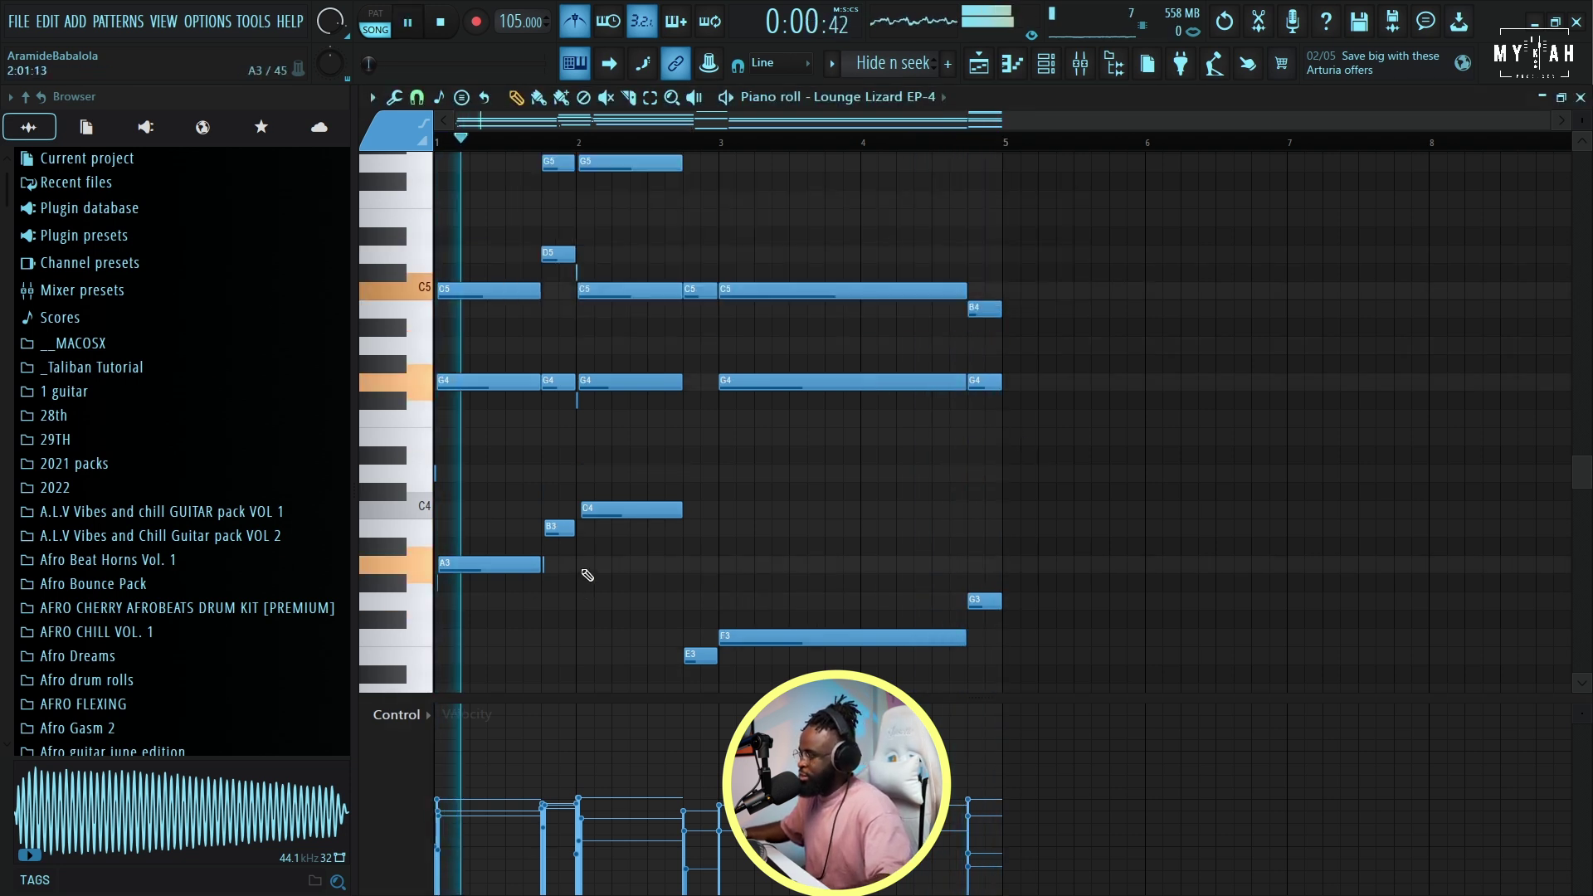
{"action": "scroll", "coordinate": [612, 622], "scroll_direction": "up", "scroll_amount": 1}
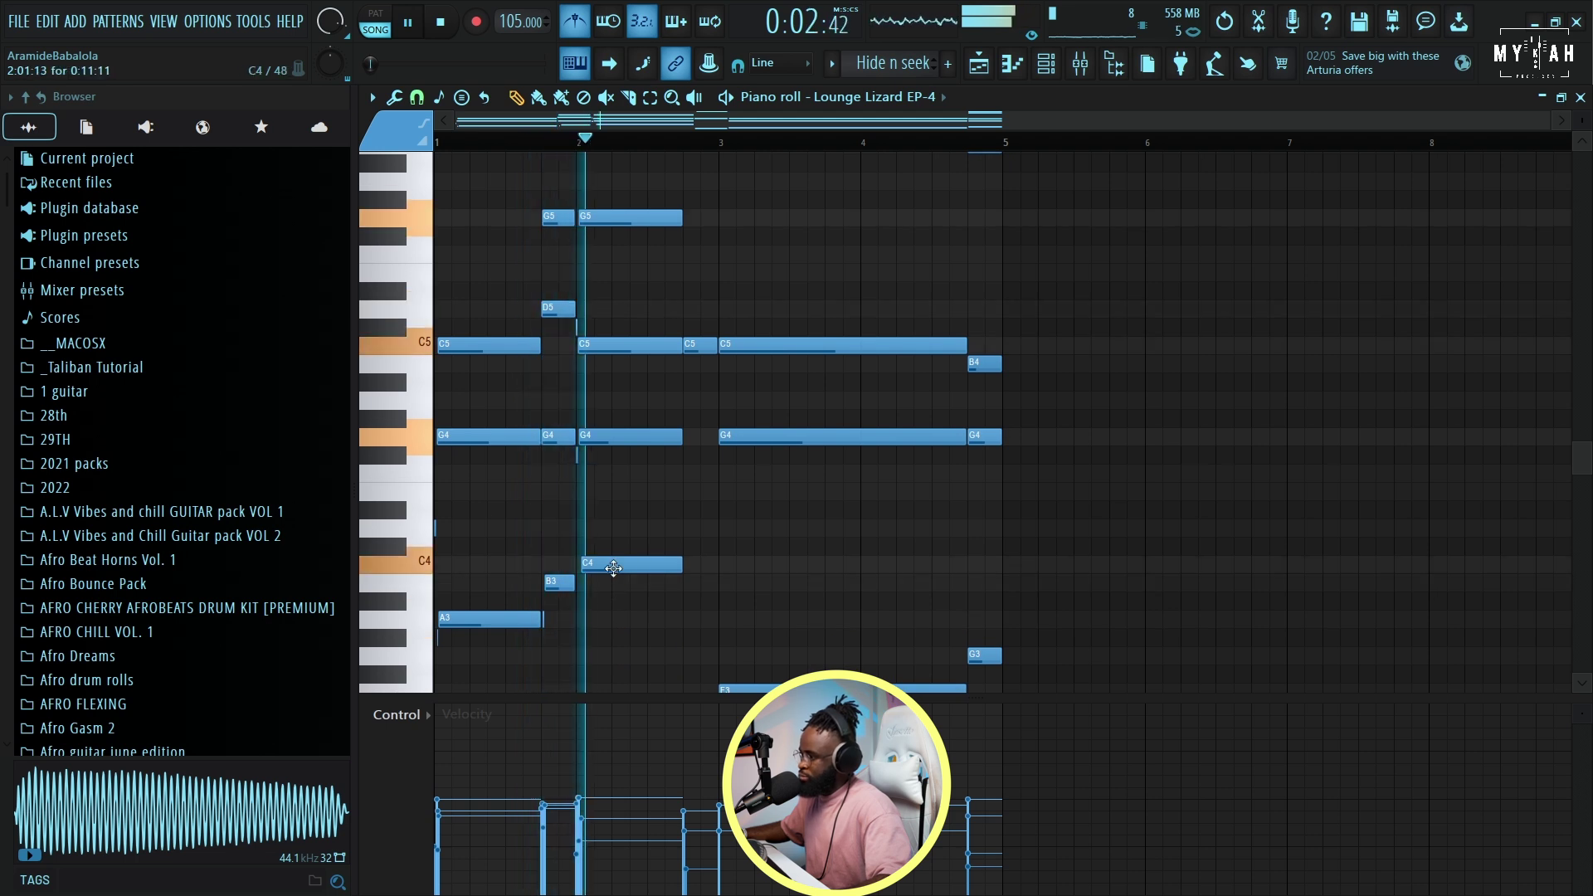
{"action": "scroll", "coordinate": [655, 576], "scroll_direction": "down", "scroll_amount": 2}
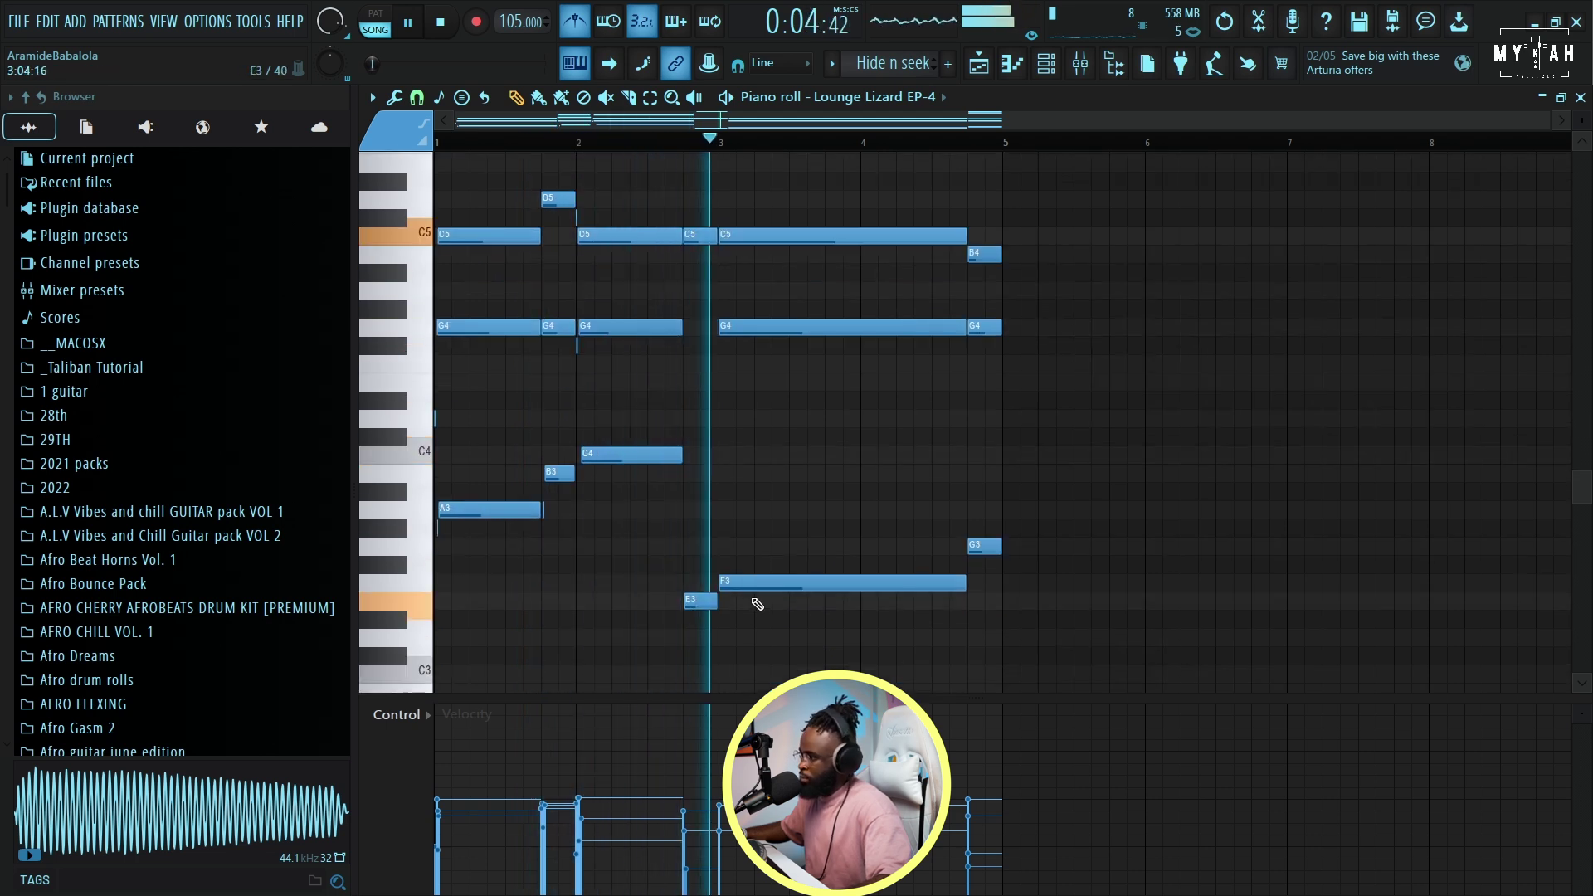
{"action": "scroll", "coordinate": [776, 523], "scroll_direction": "up", "scroll_amount": 2}
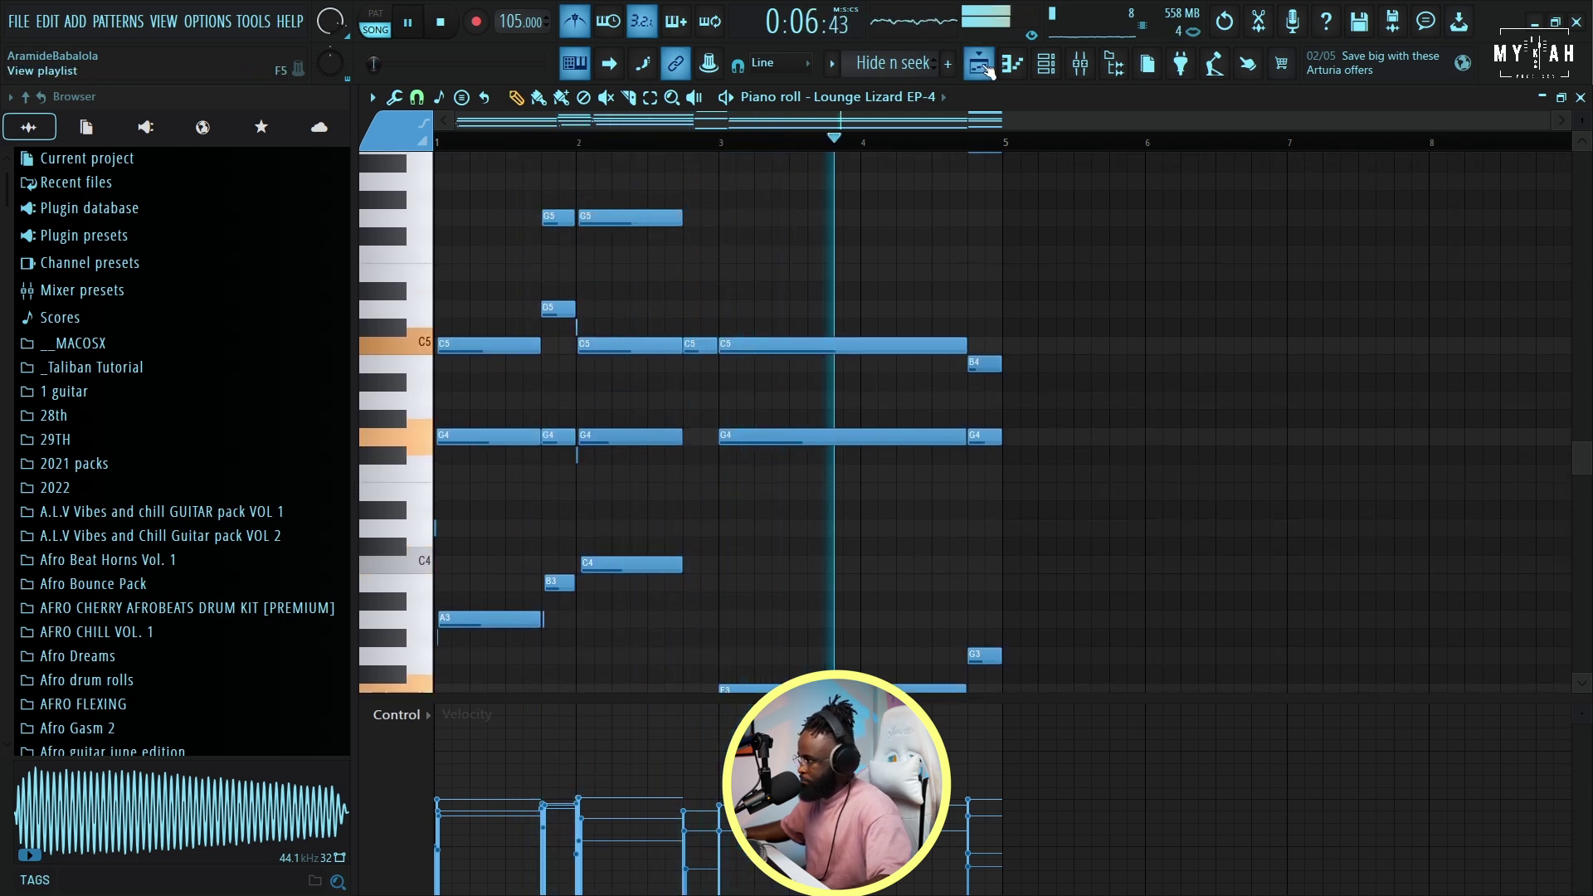
- Lower the vocal clip's gain in the playlist to about -16.2 dB and play it together with the chords
{"action": "key", "text": "F5"}
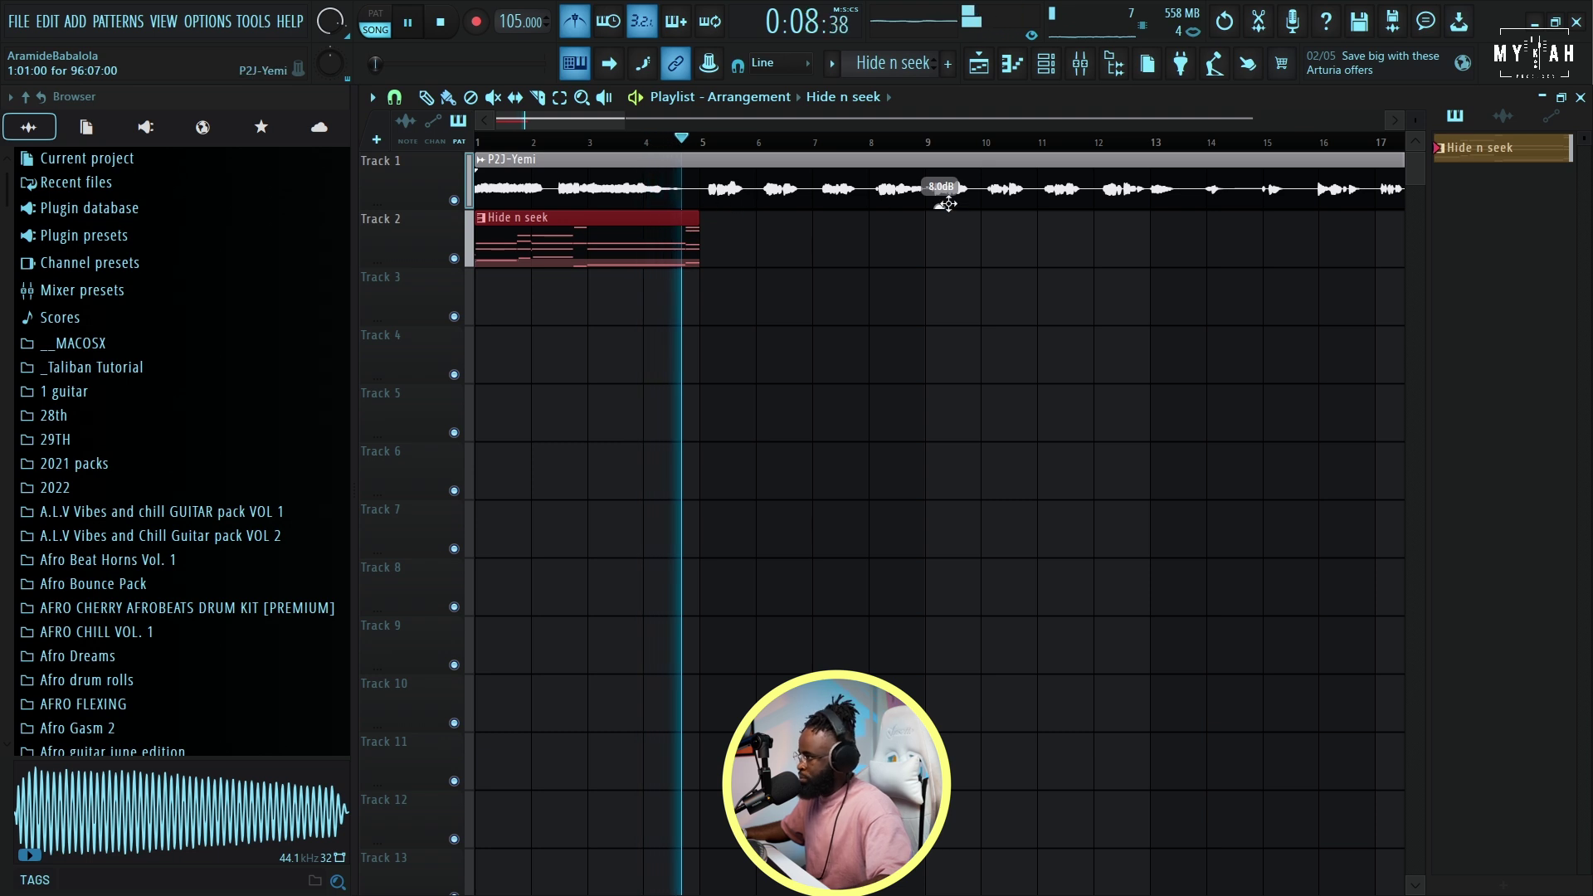
{"action": "key", "text": "space"}
{"action": "left_click_drag", "start_coordinate": [940, 205], "coordinate": [941, 219]}
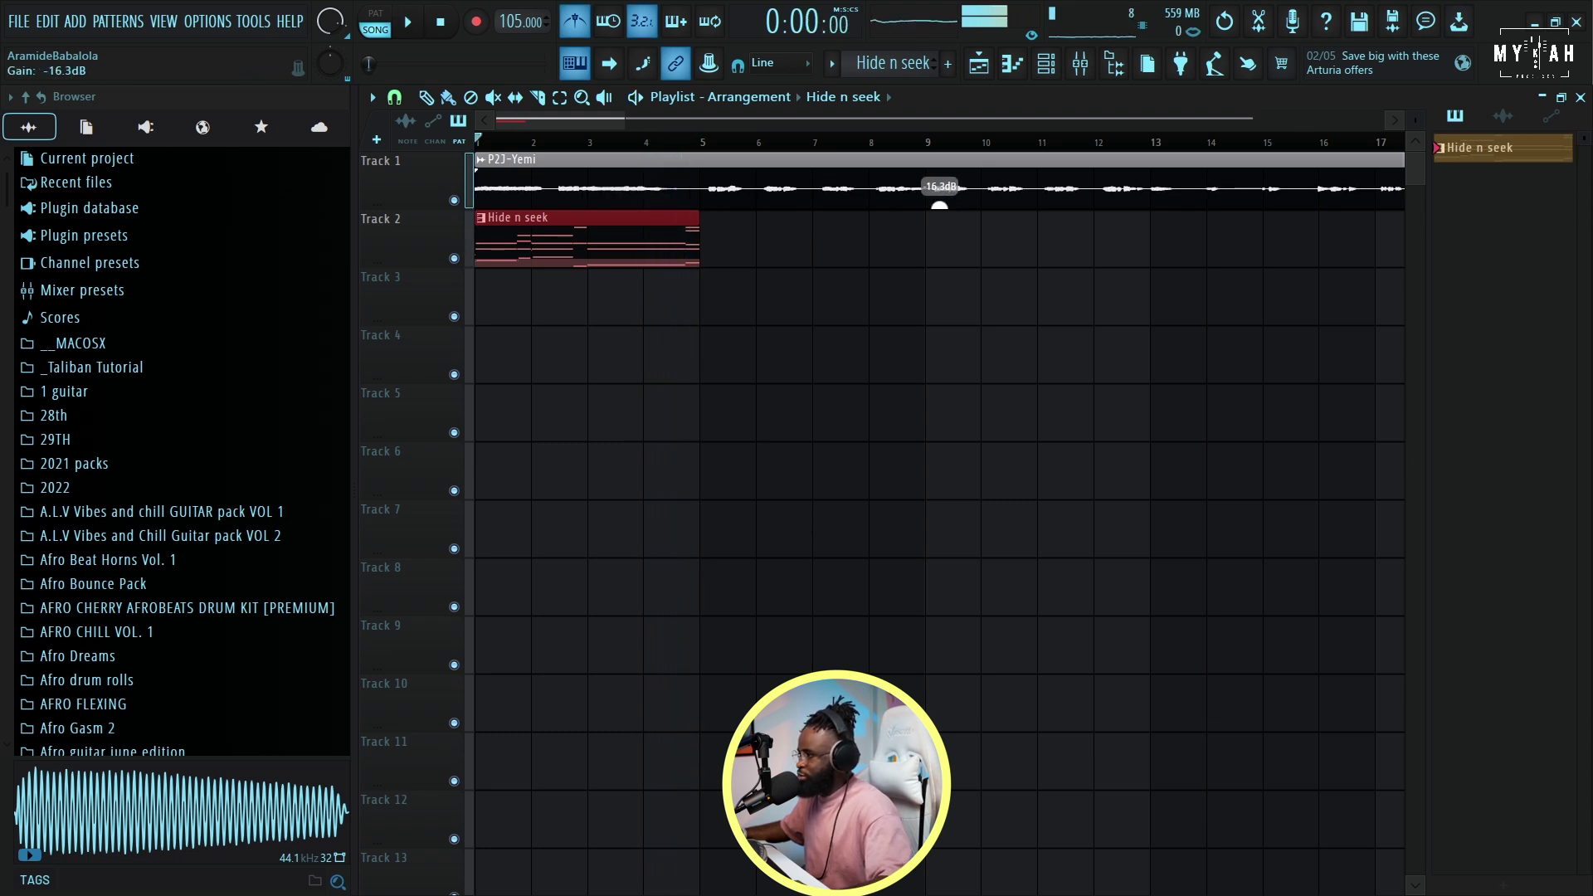
{"action": "key", "text": "space"}
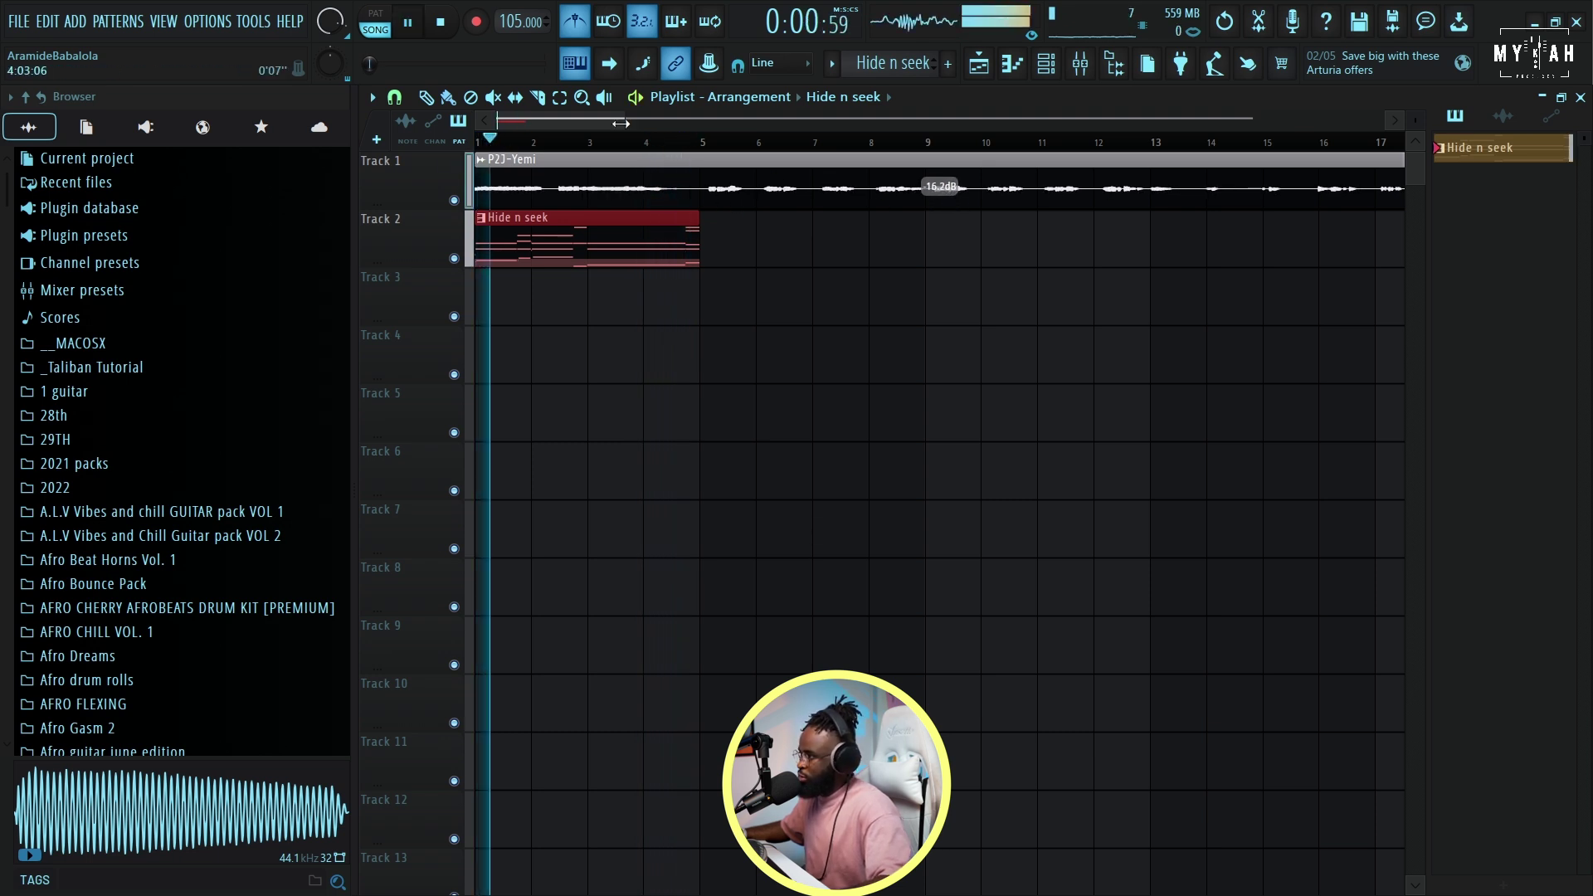
{"action": "left_click_drag", "start_coordinate": [623, 120], "coordinate": [554, 126]}
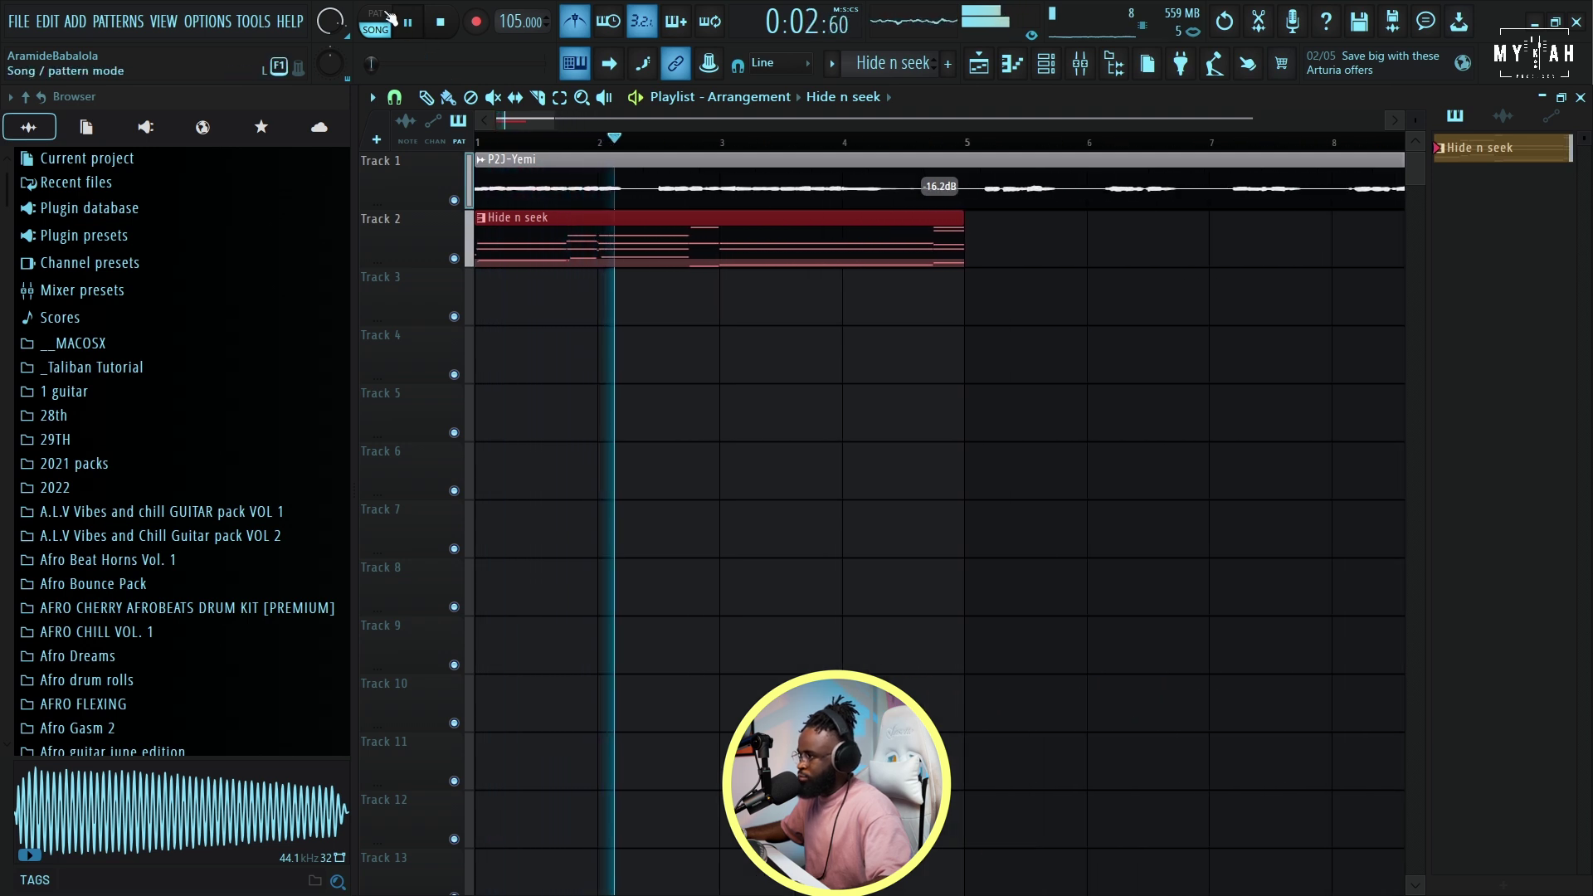
- Switch playback to pattern mode, show the channel rack and save the project as P2
{"action": "key", "text": "l"}
{"action": "key", "text": "space"}
{"action": "left_click", "coordinate": [1047, 67]}
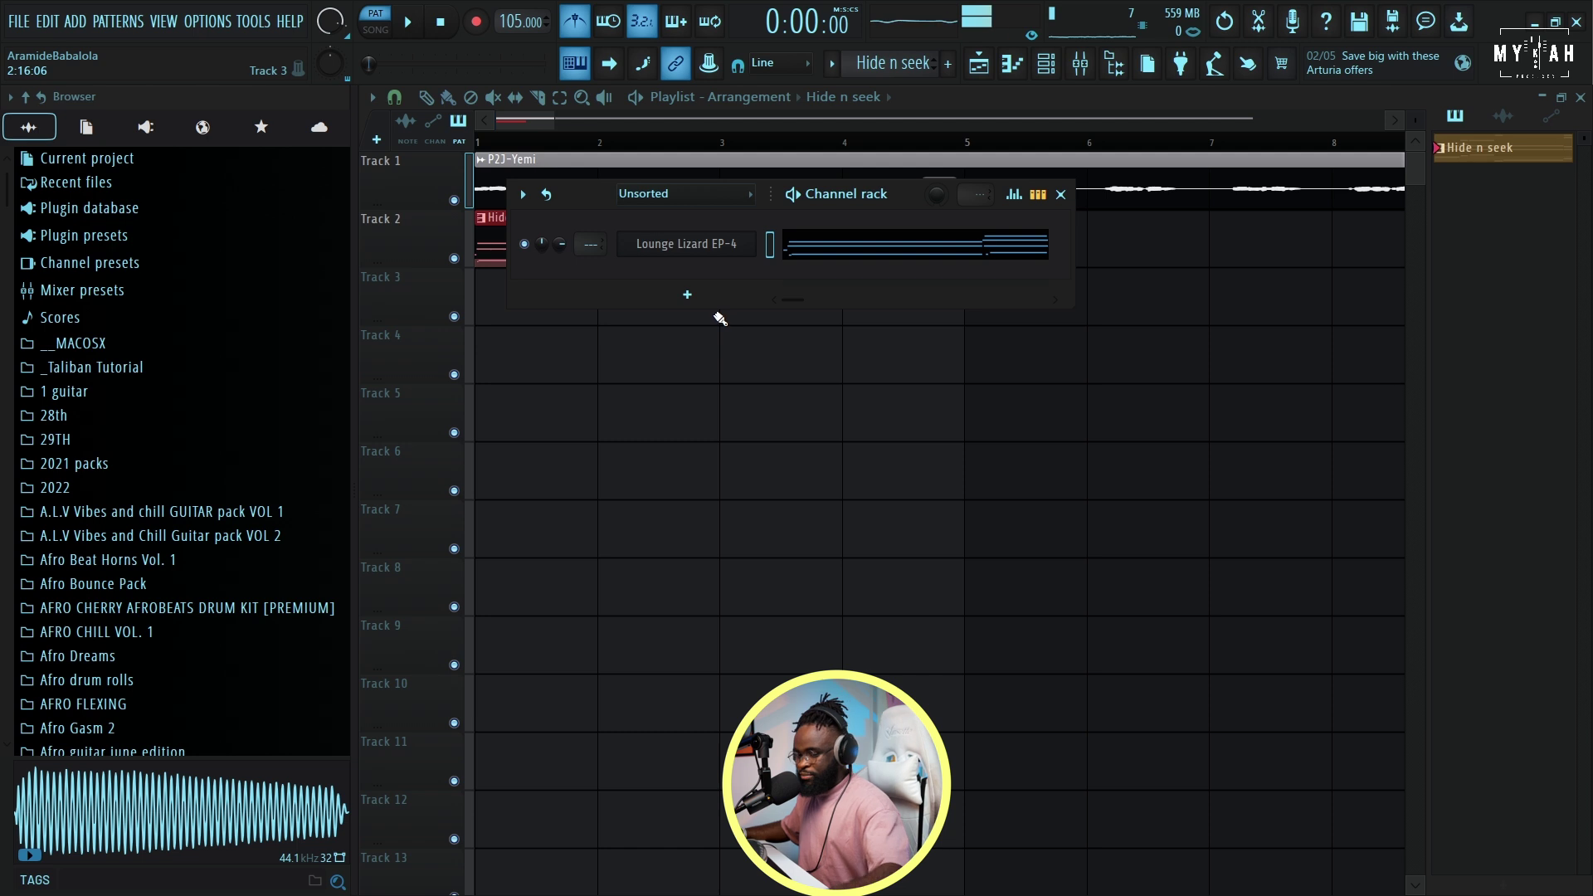
{"action": "key", "text": "ctrl+s"}
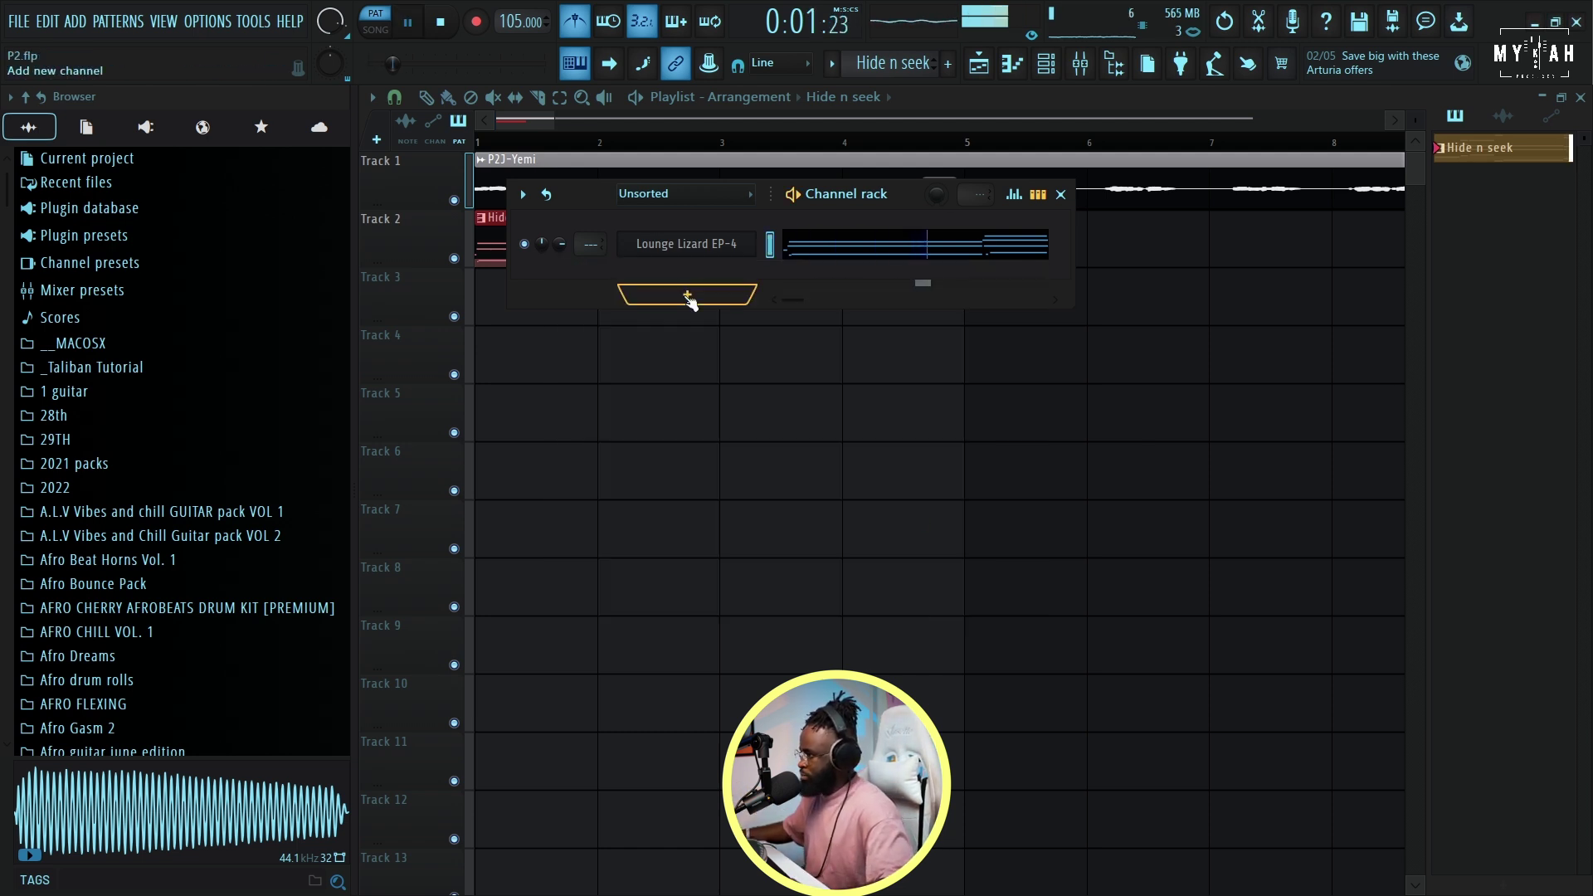
- Add an Analog Lab 4 channel to the rack and load the saved Ngozi preset in it
{"action": "left_click", "coordinate": [688, 296]}
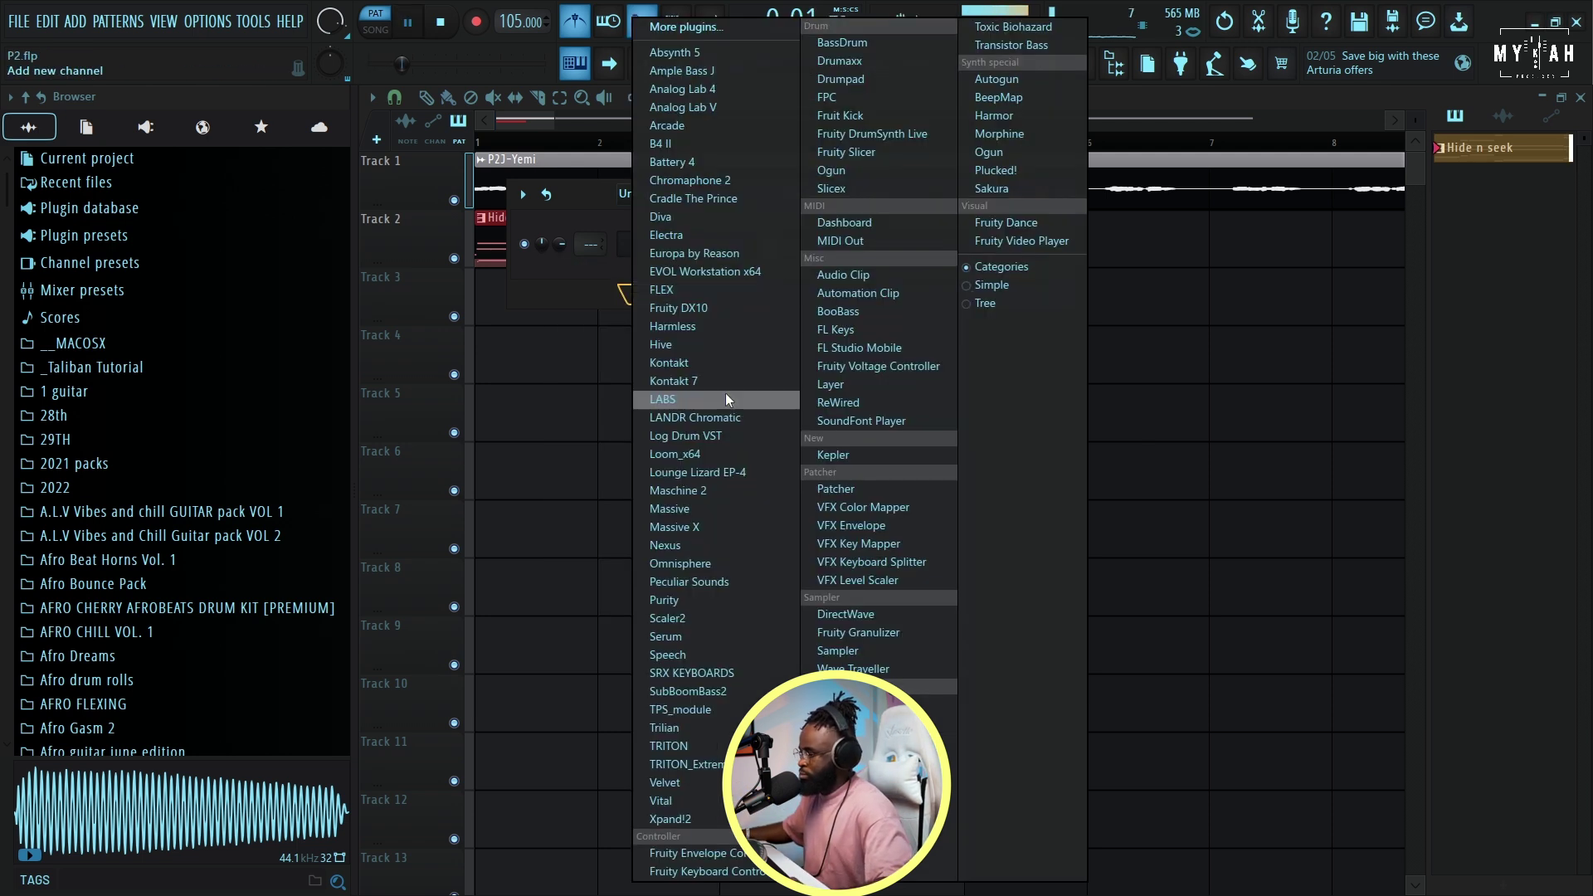
{"action": "left_click", "coordinate": [733, 93]}
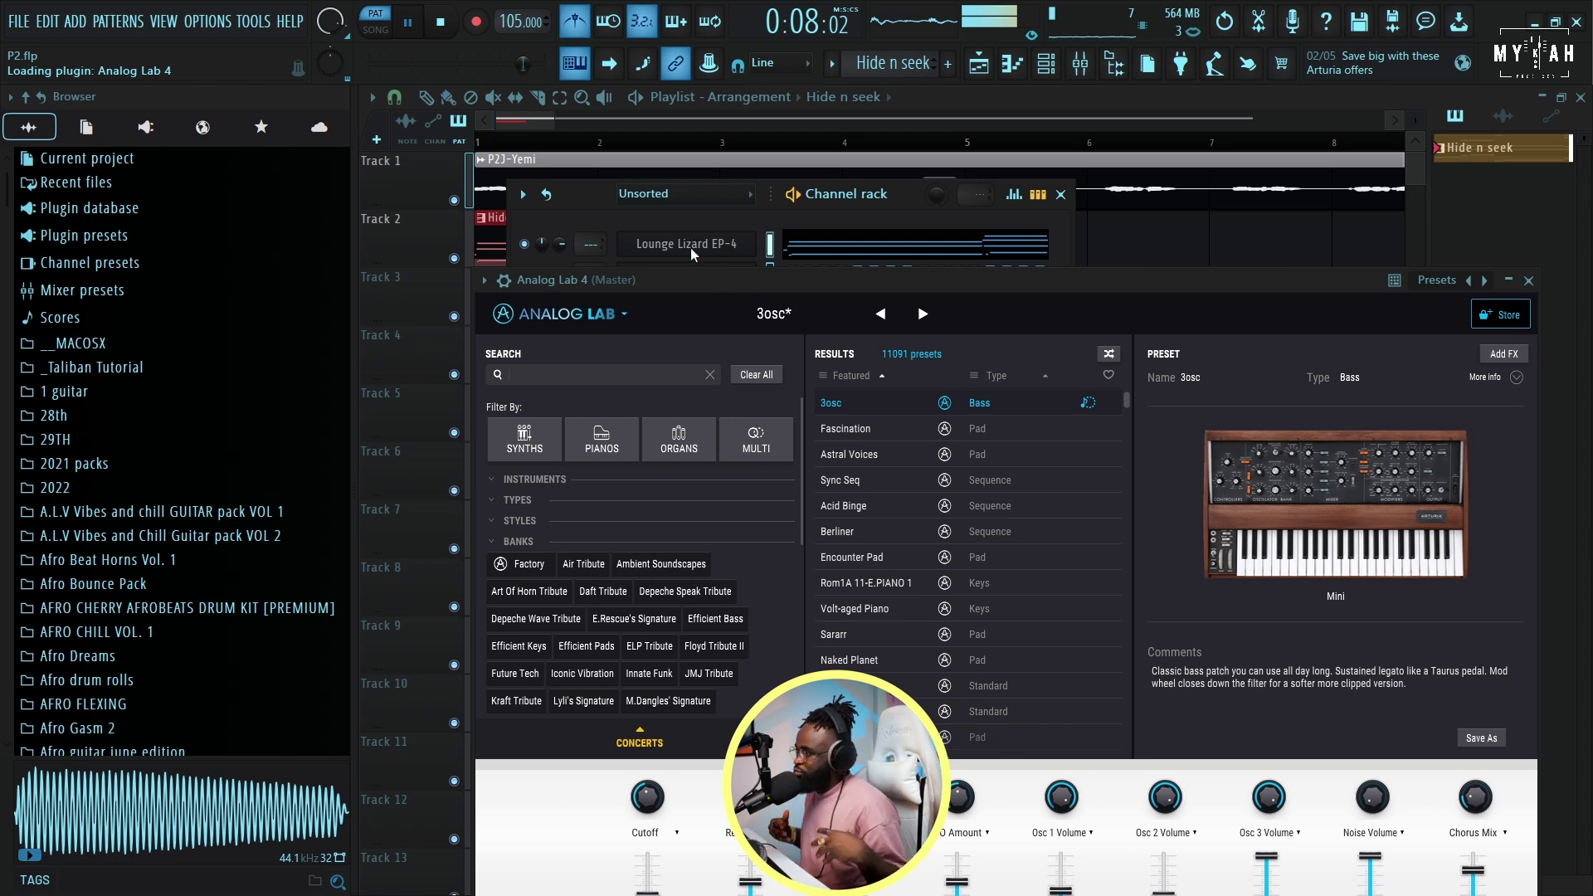
{"action": "key", "text": "space"}
{"action": "left_click_drag", "start_coordinate": [810, 282], "coordinate": [724, 216]}
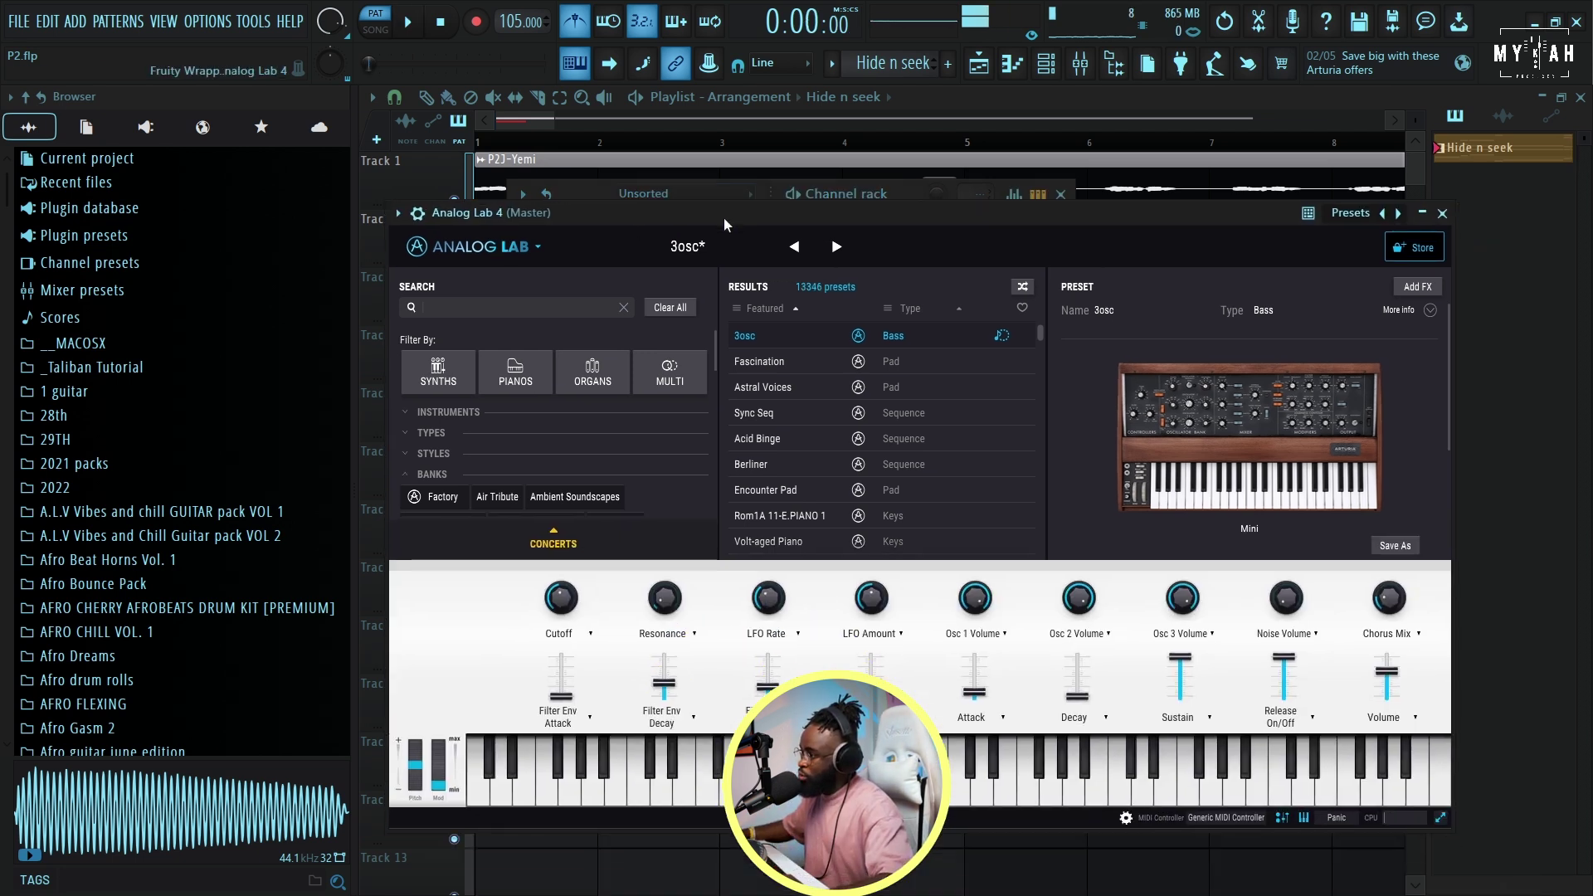
{"action": "left_click", "coordinate": [398, 213]}
{"action": "left_click", "coordinate": [664, 287]}
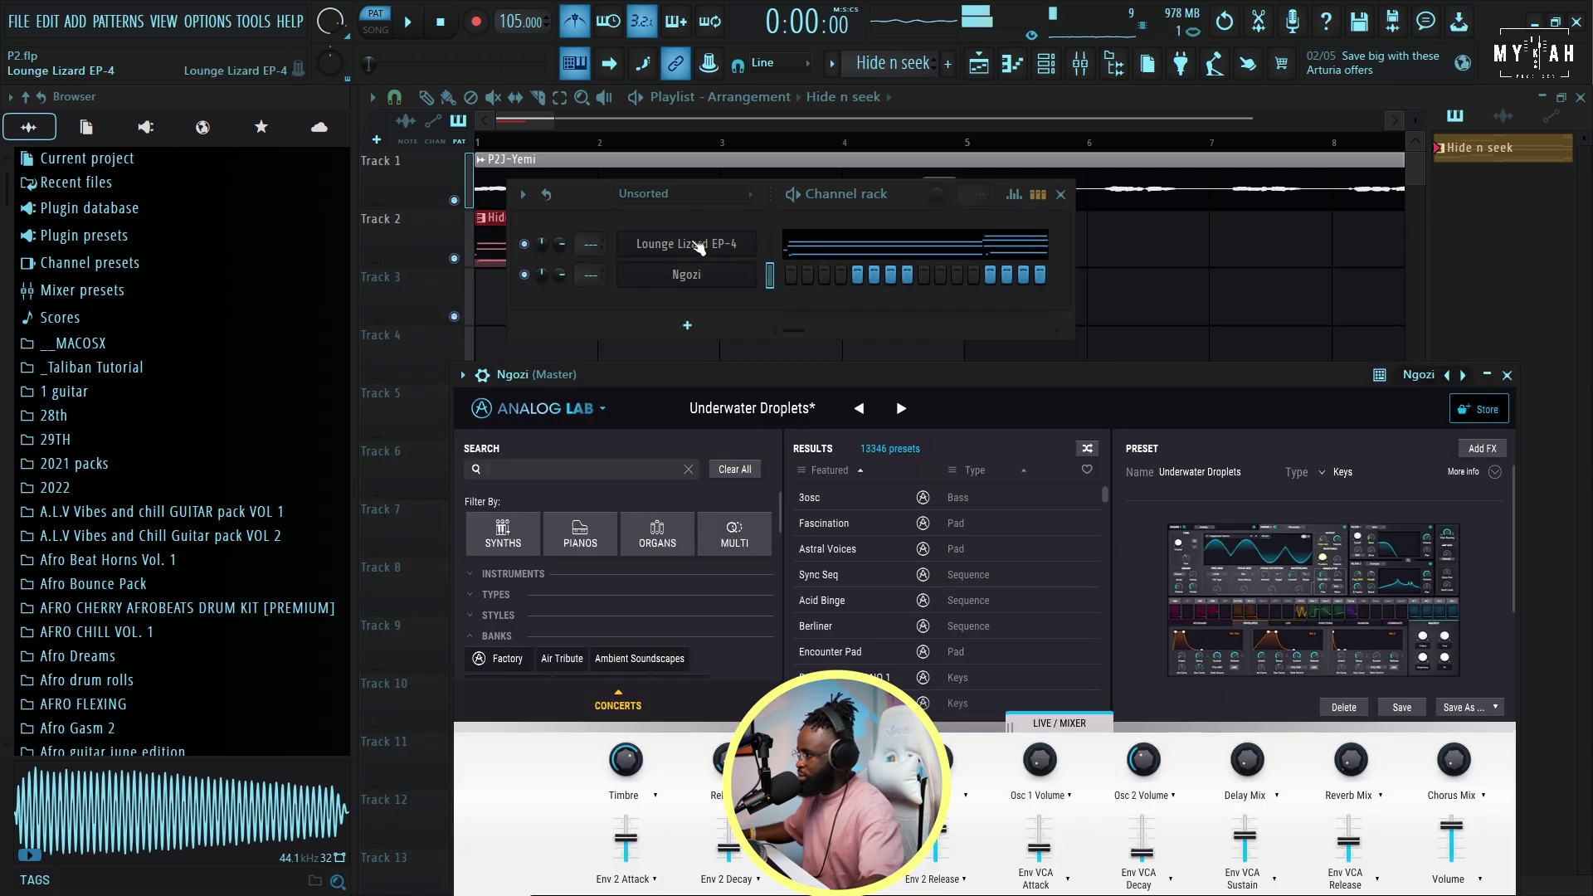
- Copy the Lounge Lizard EP-4 notes and create a new pattern named Pad
{"action": "right_click", "coordinate": [695, 244]}
{"action": "left_click", "coordinate": [964, 254]}
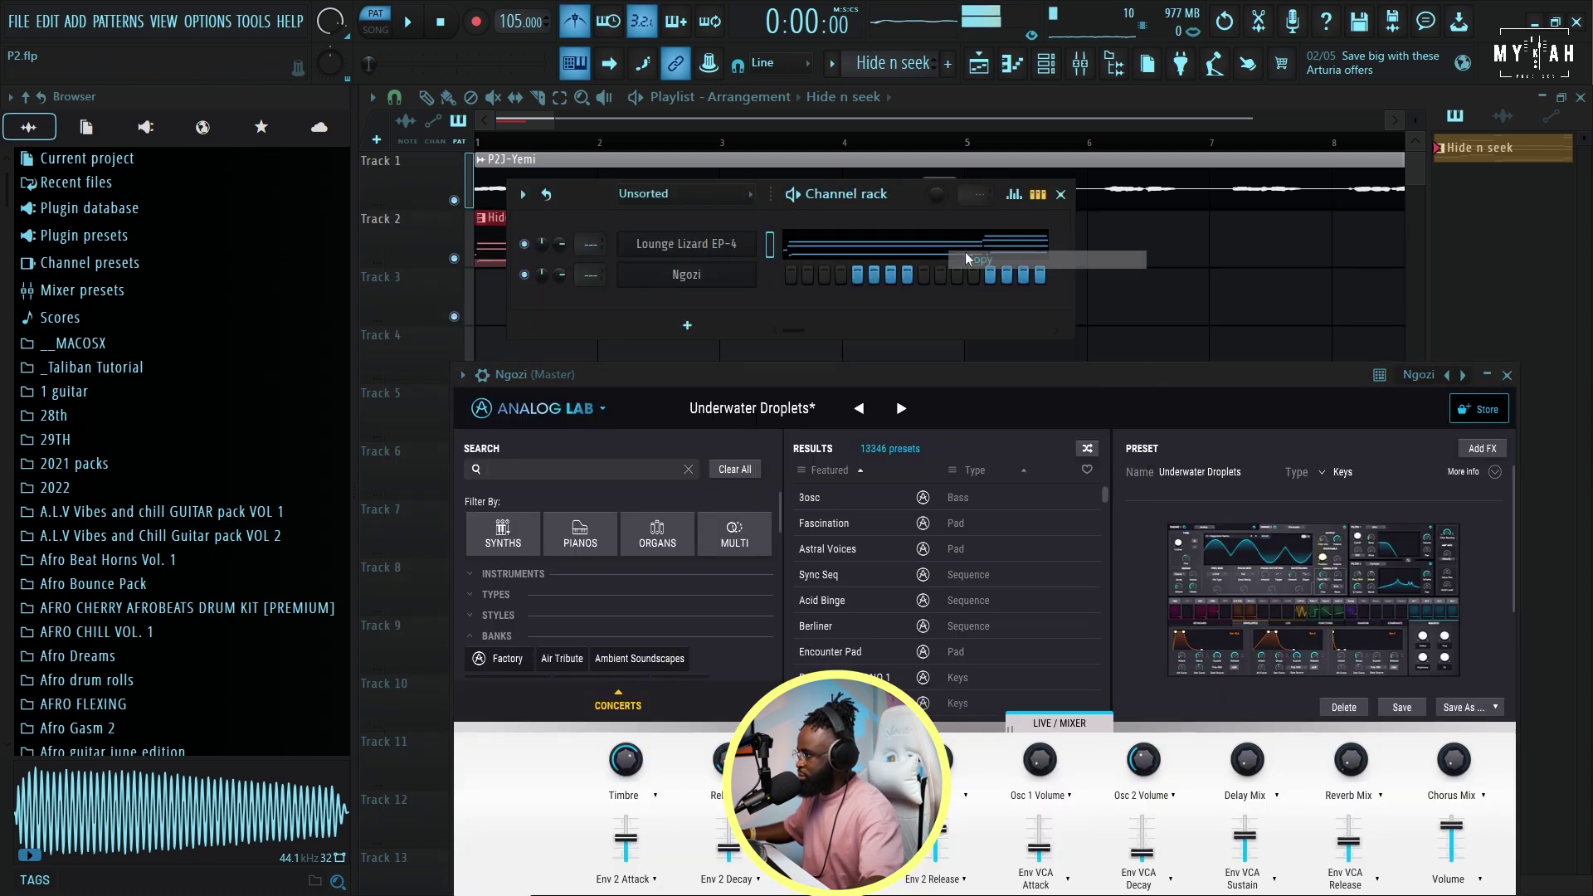
{"action": "left_click", "coordinate": [832, 63]}
{"action": "left_click", "coordinate": [969, 89]}
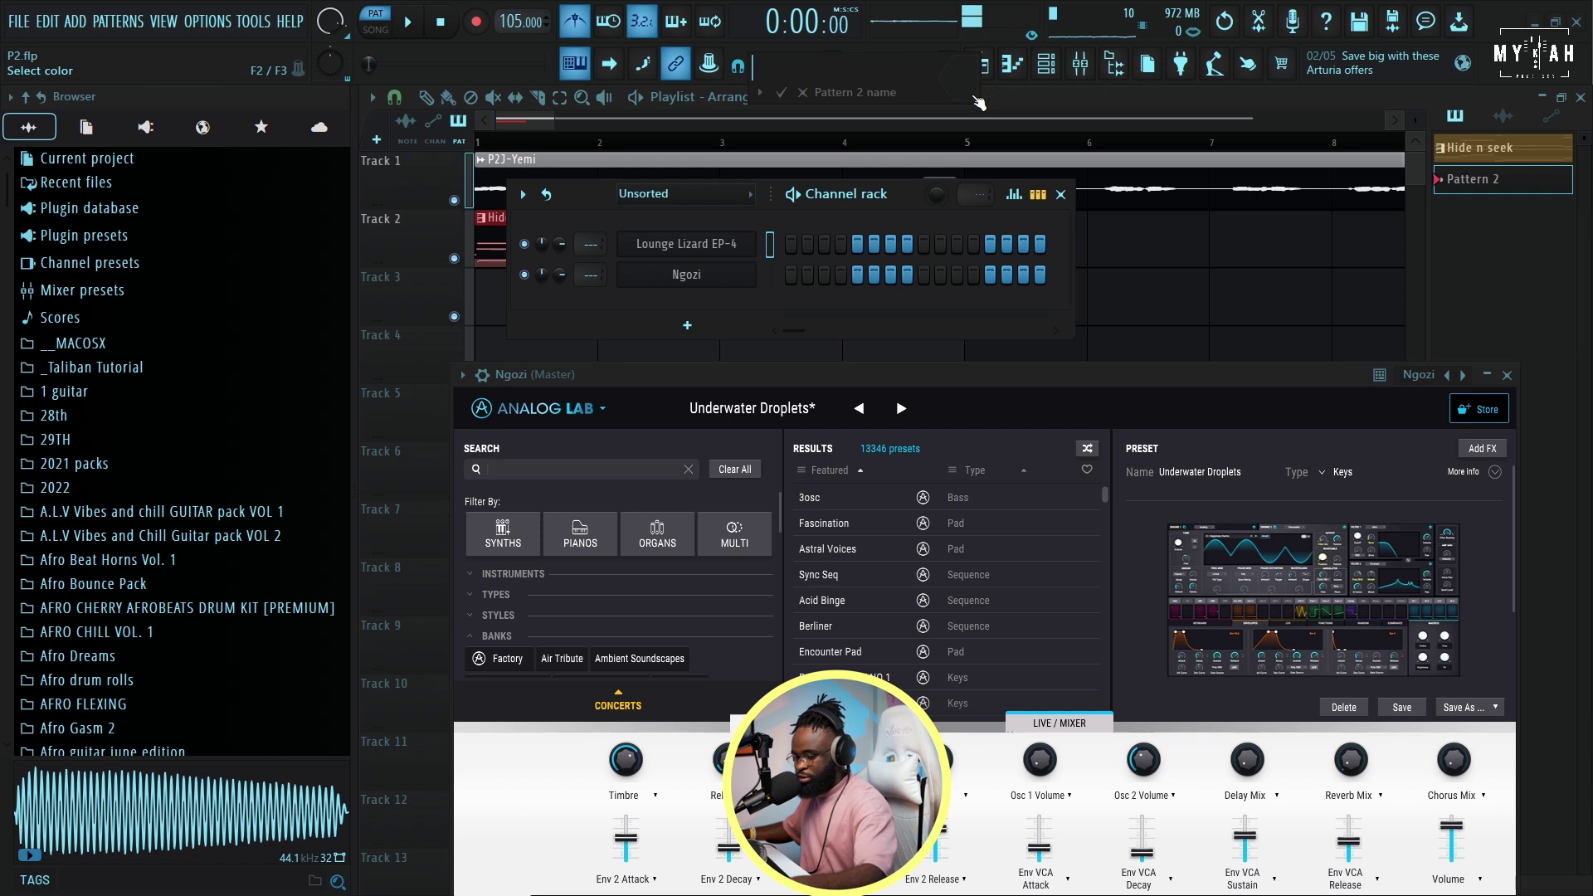
{"action": "type", "text": "Pad"}
{"action": "key", "text": "Return"}
- Paste the copied chord notes into the Ngozi channel of the Pad pattern and audition them briefly
{"action": "right_click", "coordinate": [754, 274]}
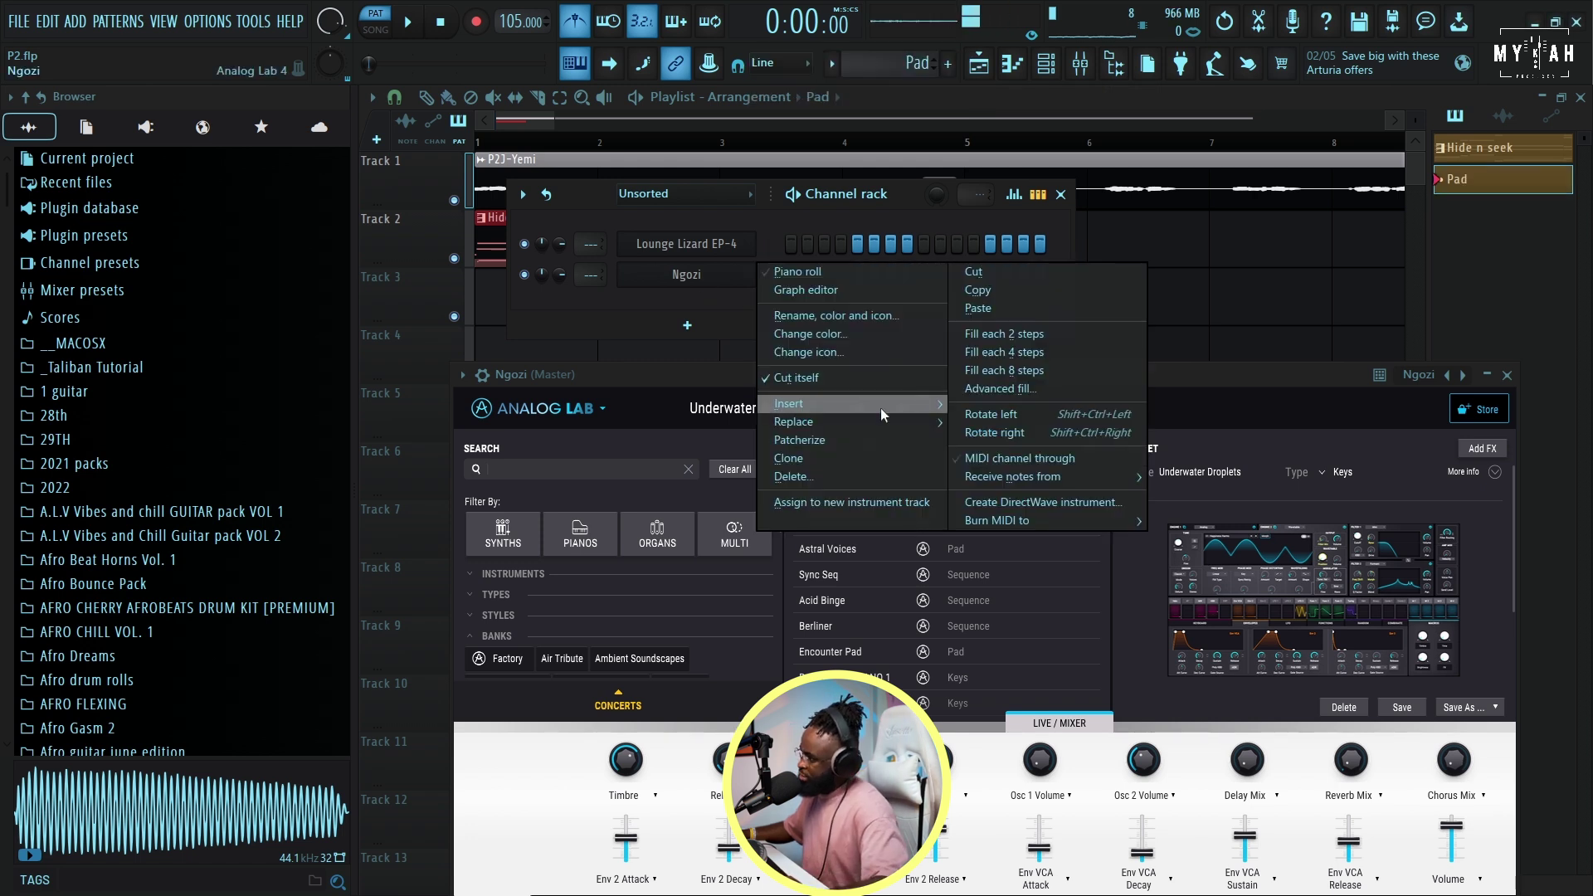
{"action": "left_click", "coordinate": [989, 307]}
{"action": "key", "text": "space"}
{"action": "key", "text": "space"}
- Check the Ngozi channel's arpeggiator and miscellaneous settings, then play the pattern with the Analog Lab interface shown
{"action": "left_click", "coordinate": [679, 274]}
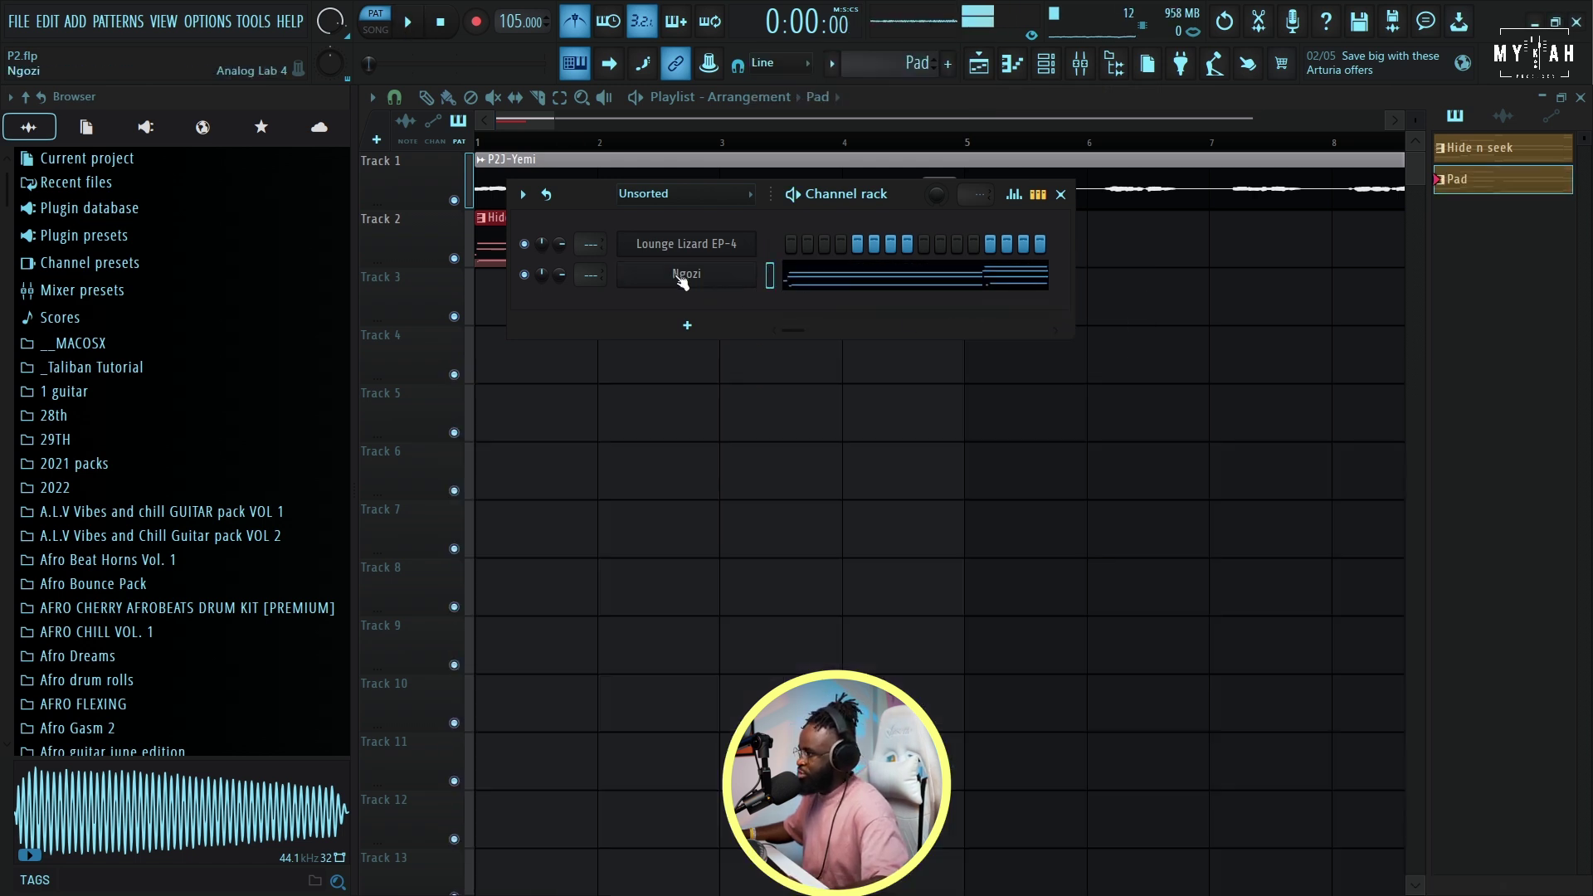
{"action": "left_click", "coordinate": [679, 275]}
{"action": "left_click", "coordinate": [482, 375]}
{"action": "left_click", "coordinate": [526, 400]}
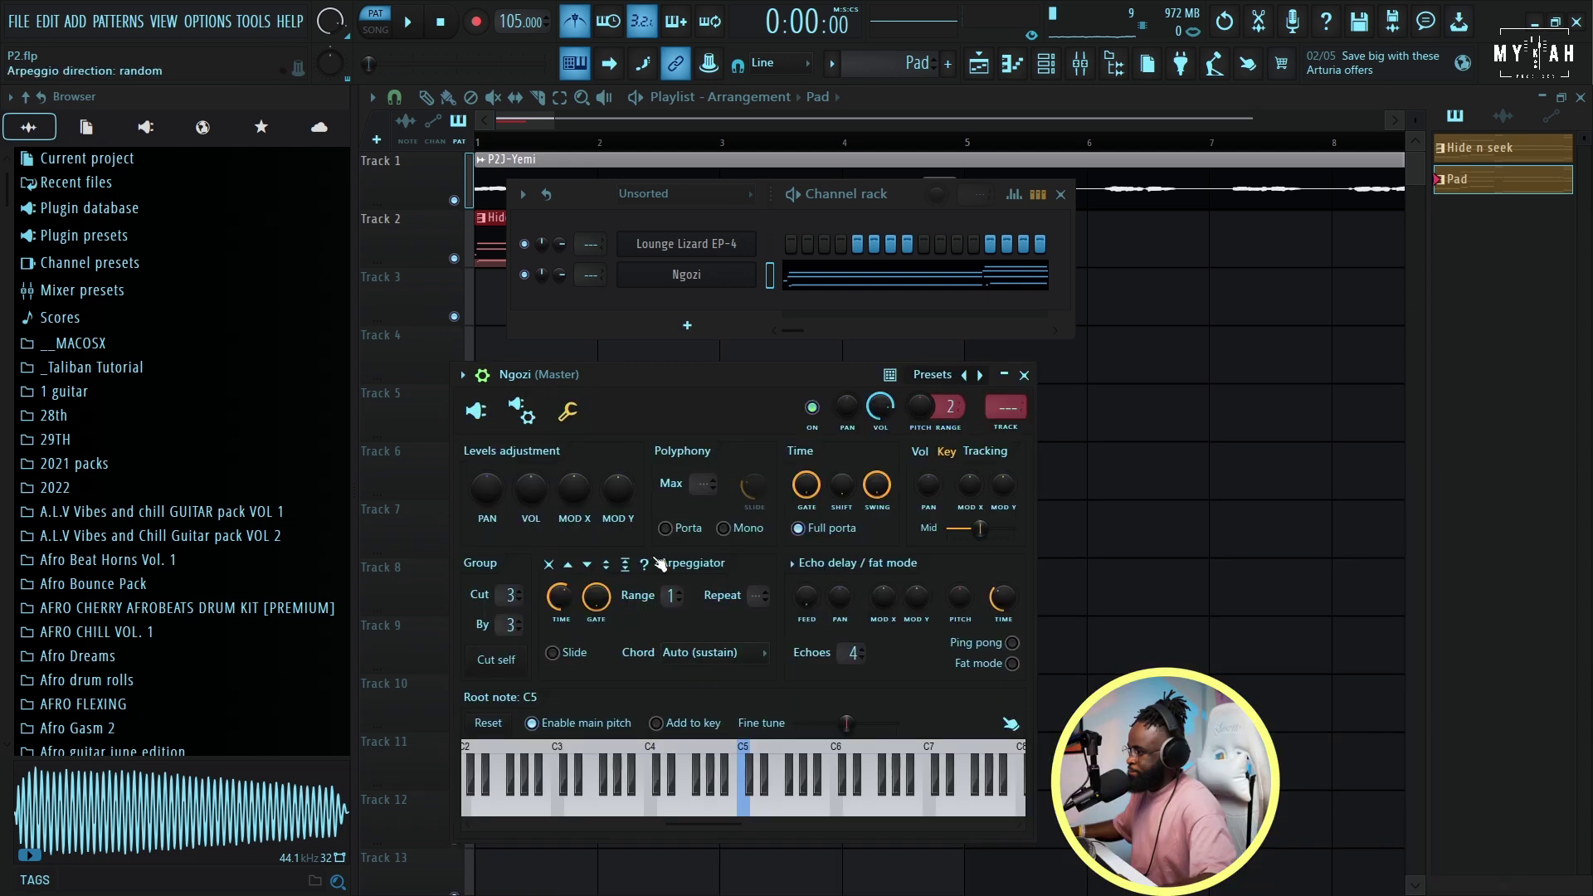
{"action": "key", "text": "space"}
{"action": "left_click", "coordinate": [476, 410]}
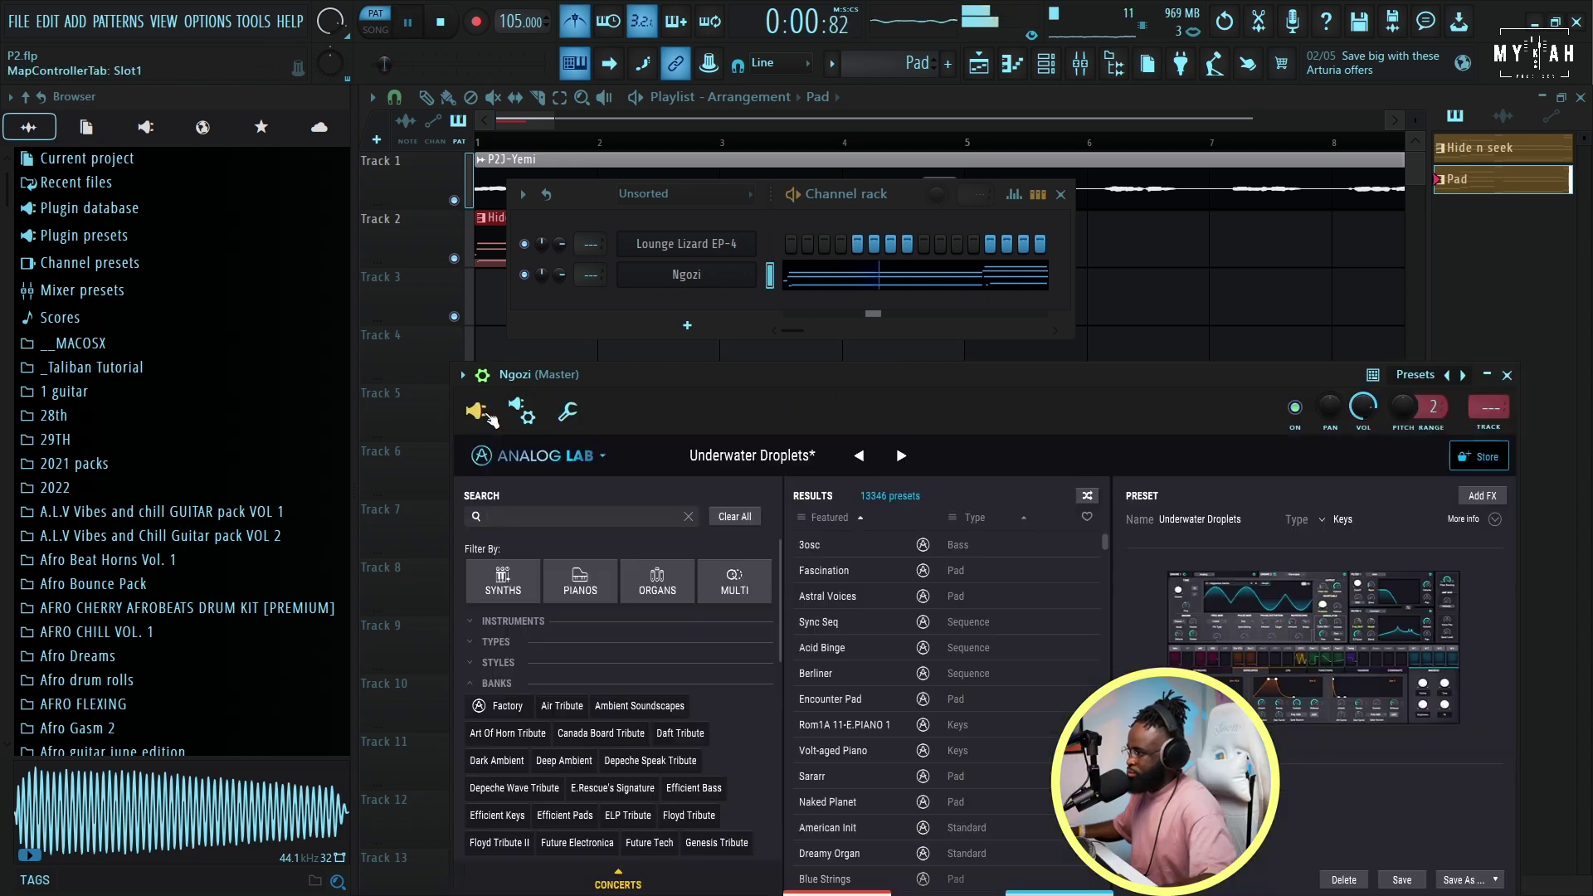
- Place the Pad pattern at bar 1 of Track 3 and play the song with only Tracks 2 and 3 active
{"action": "left_click", "coordinate": [965, 69]}
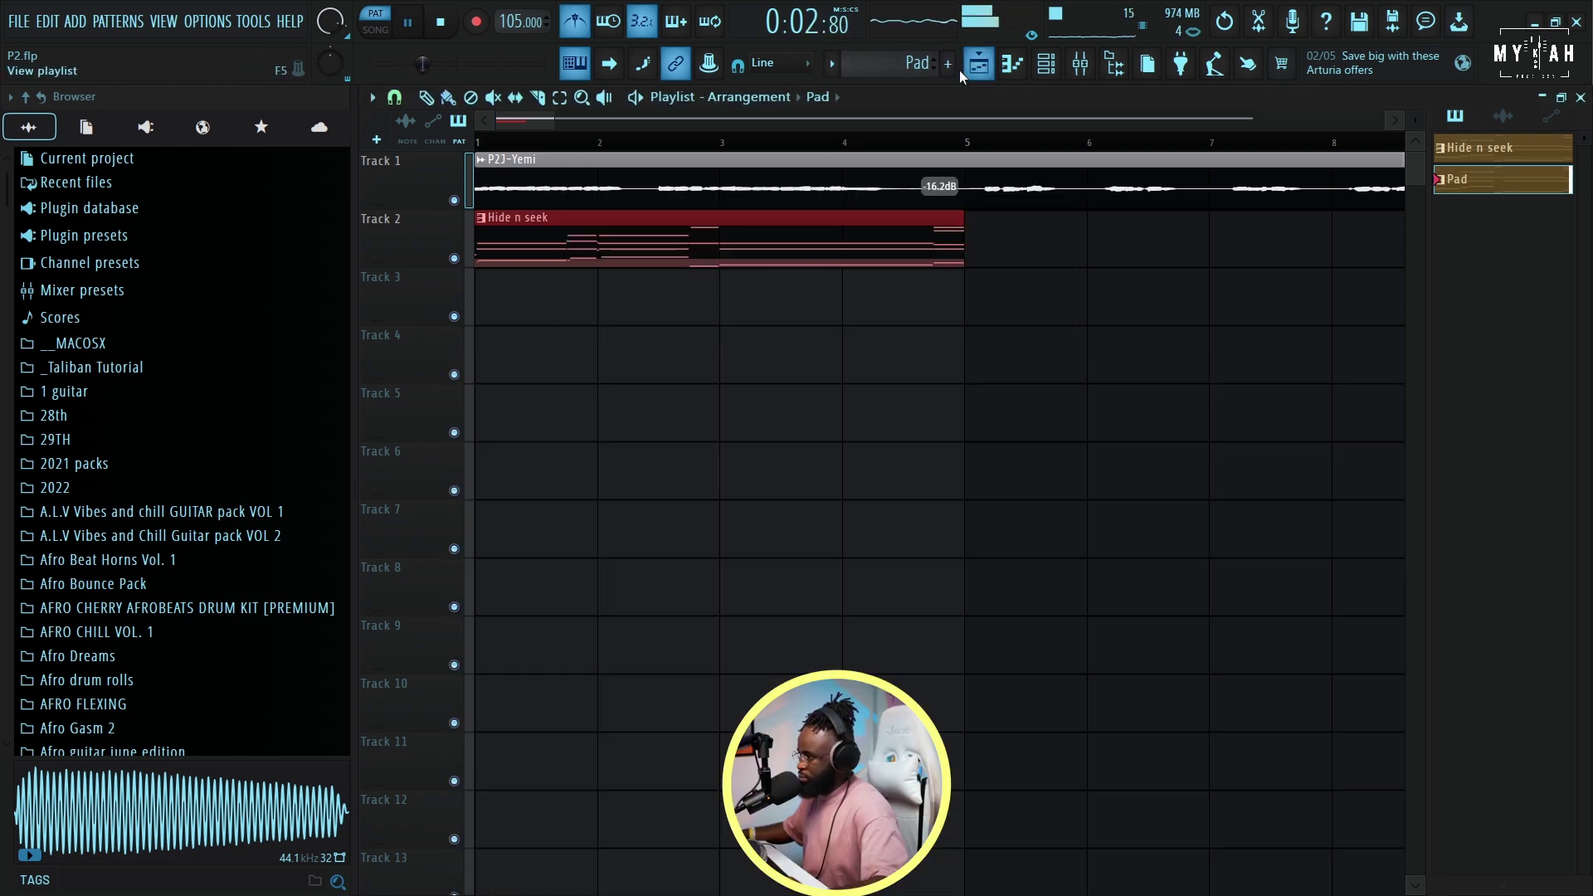
{"action": "left_click", "coordinate": [516, 307]}
{"action": "right_click", "coordinate": [454, 316]}
{"action": "left_click", "coordinate": [454, 258]}
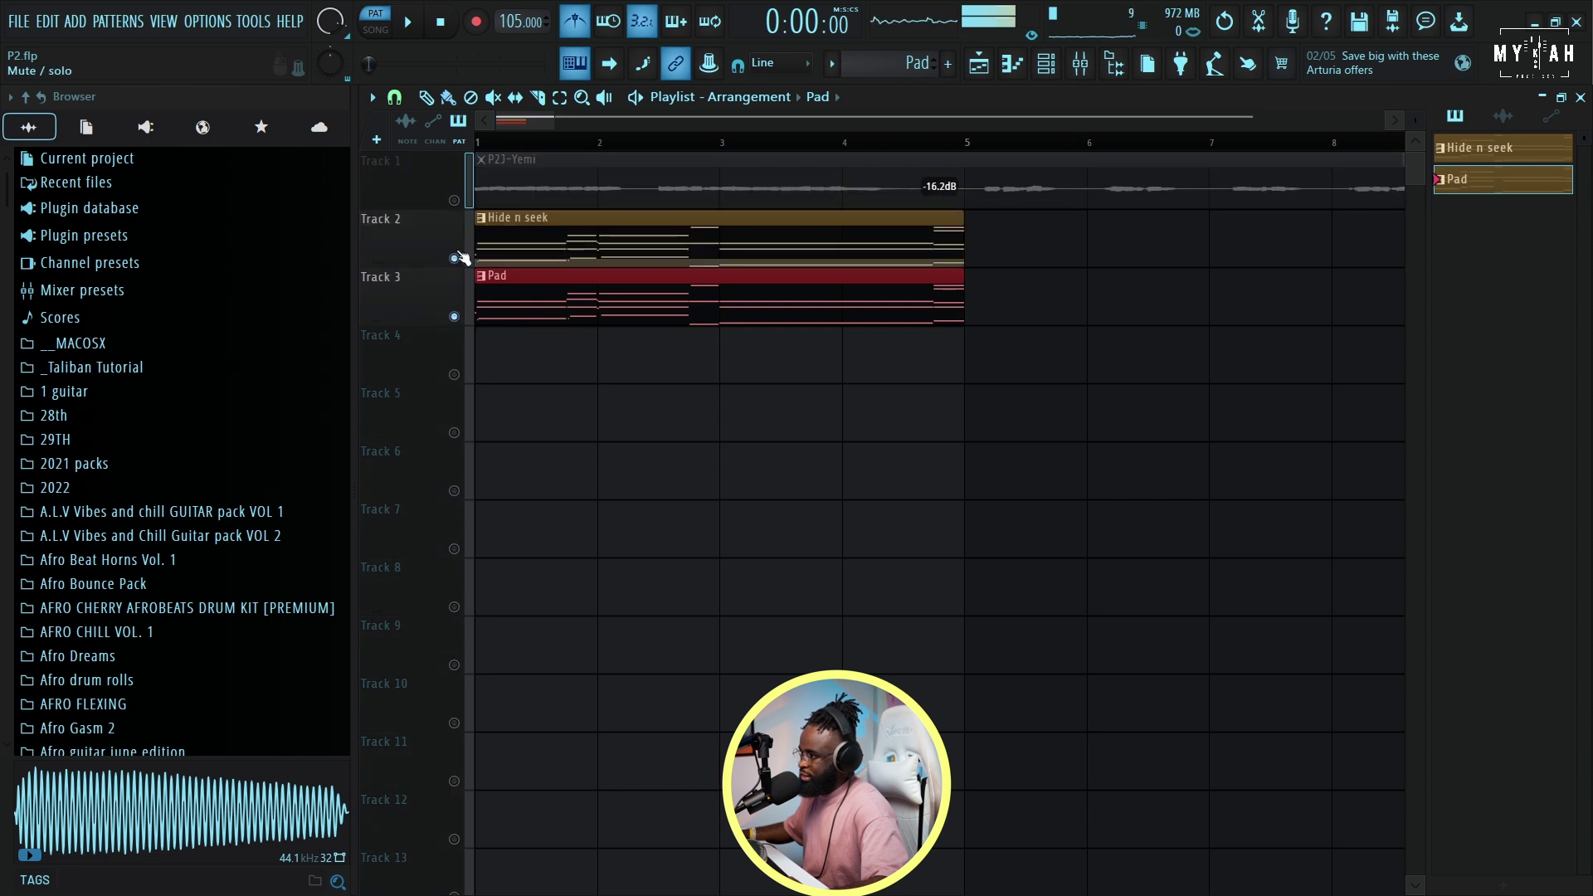
{"action": "key", "text": "space"}
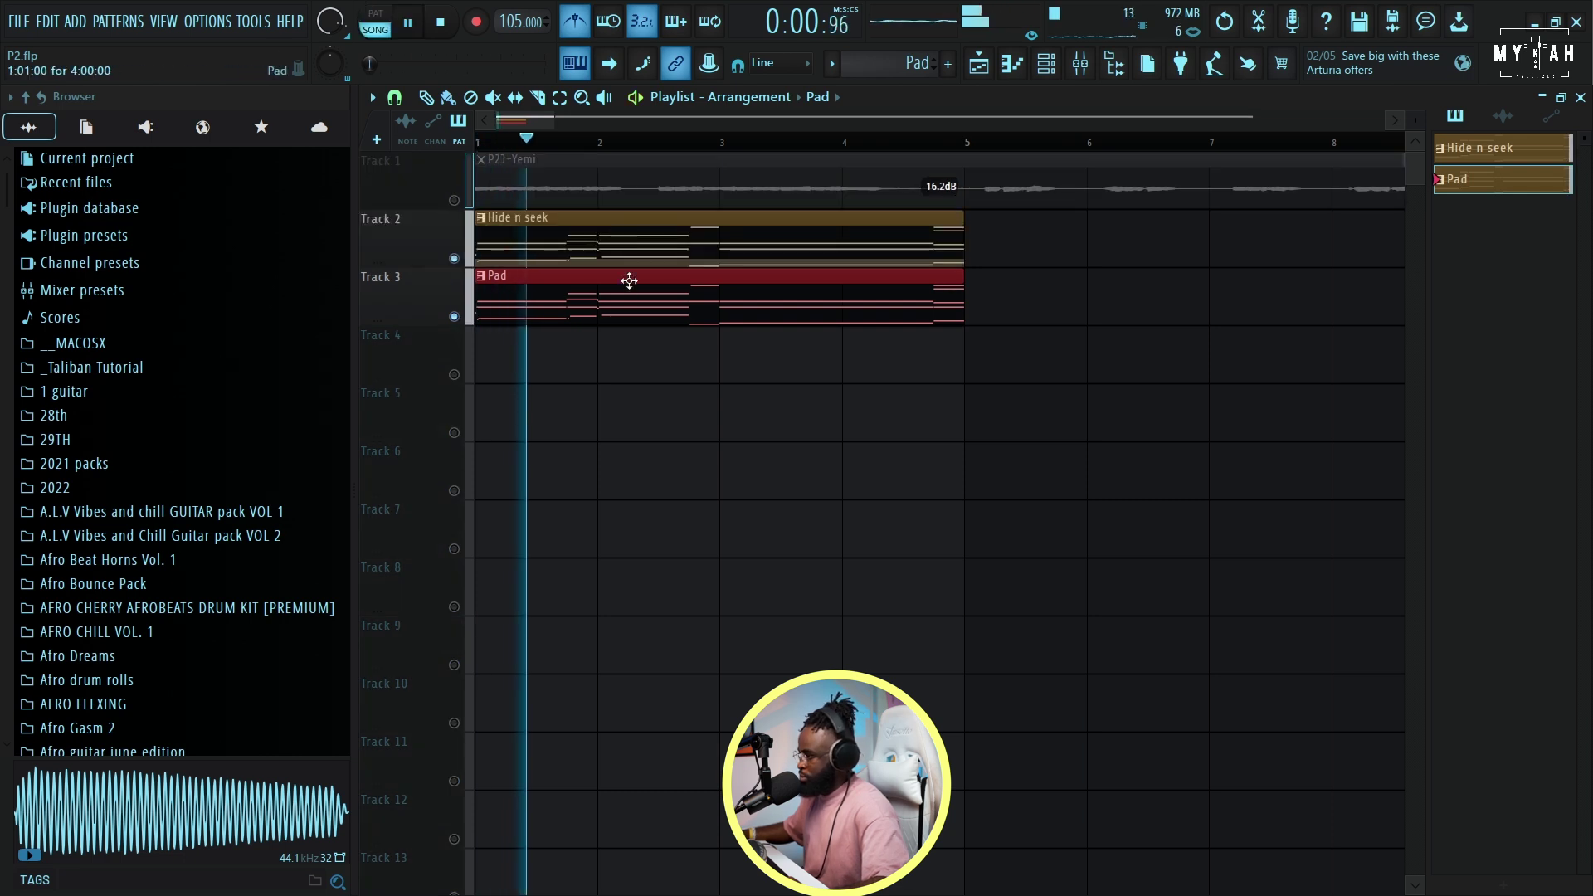
- Examine the Lounge Lizard EP-4 notes of the Hide n seek pattern in the piano roll during playback
{"action": "left_click", "coordinate": [1048, 64]}
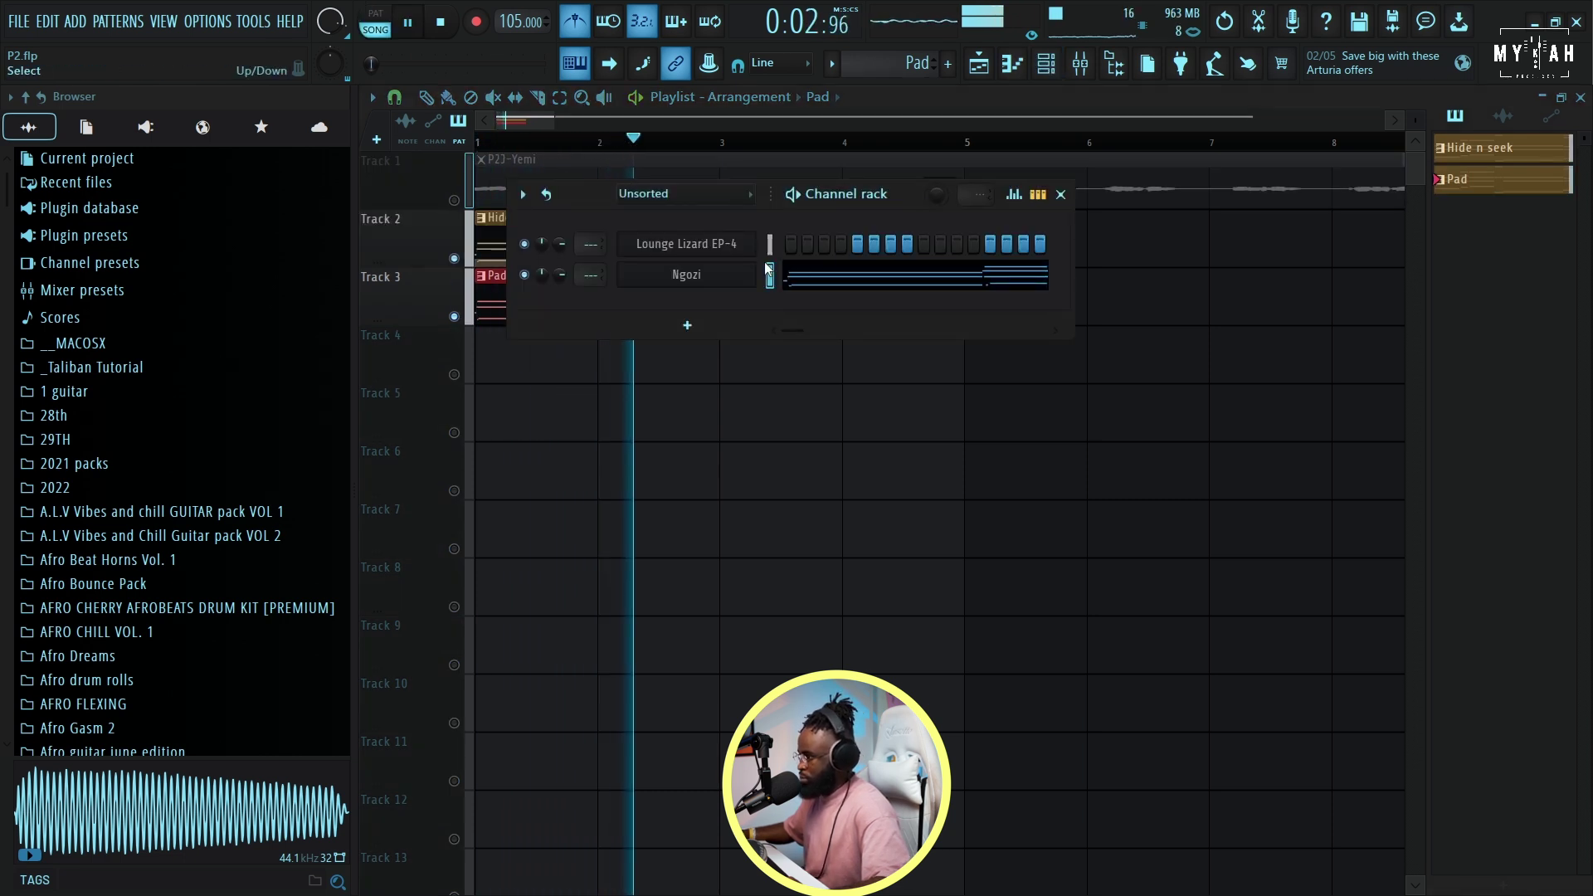
{"action": "double_click", "coordinate": [480, 241]}
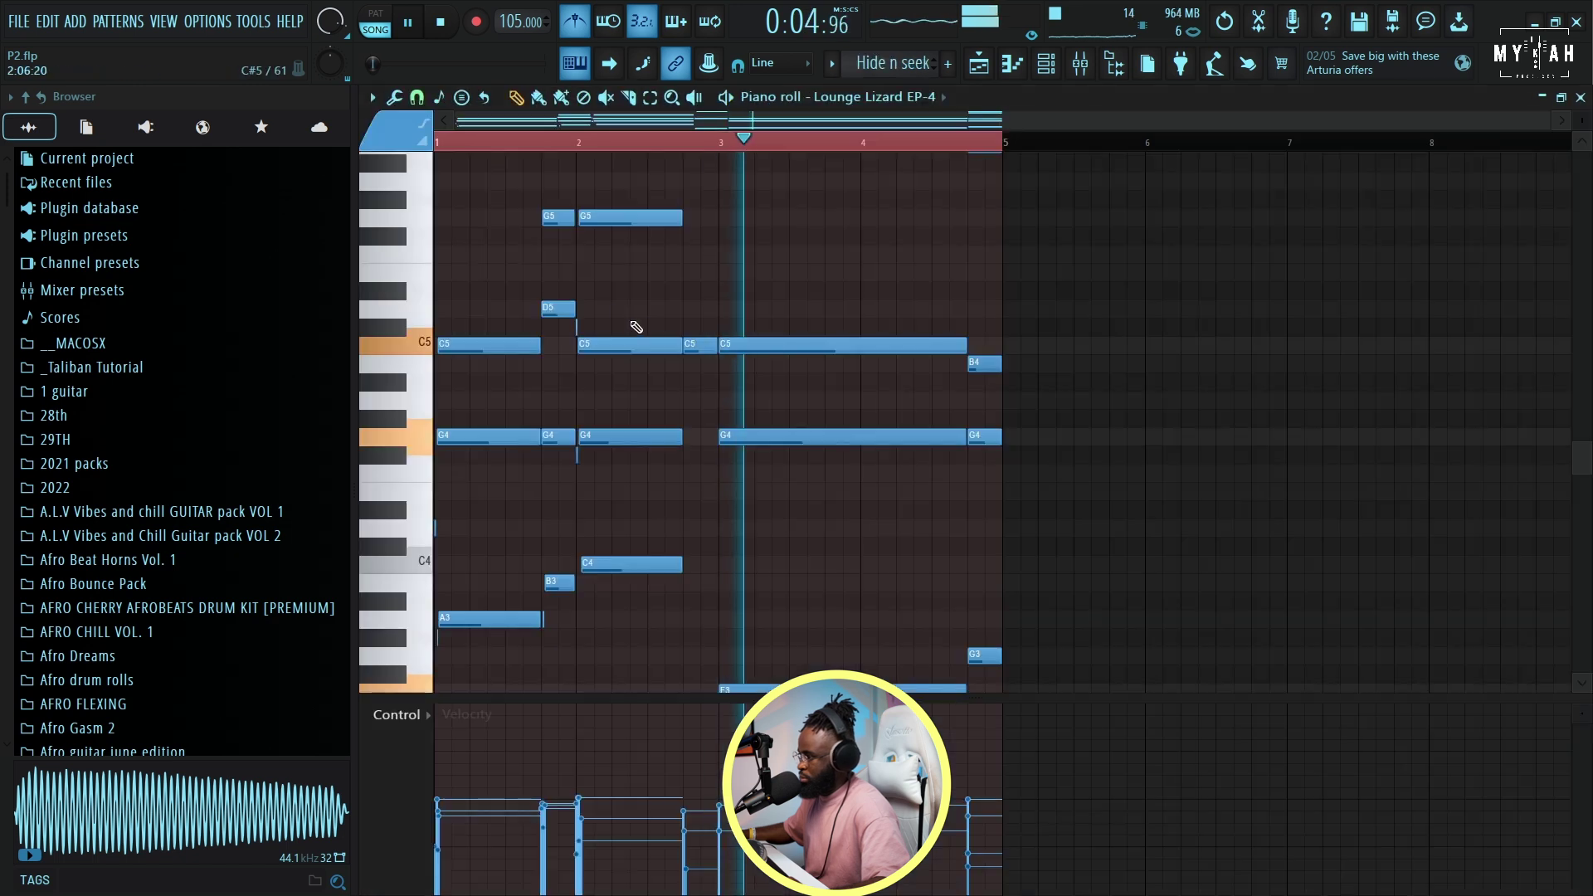
{"action": "scroll", "coordinate": [497, 157], "scroll_direction": "up", "scroll_amount": 2}
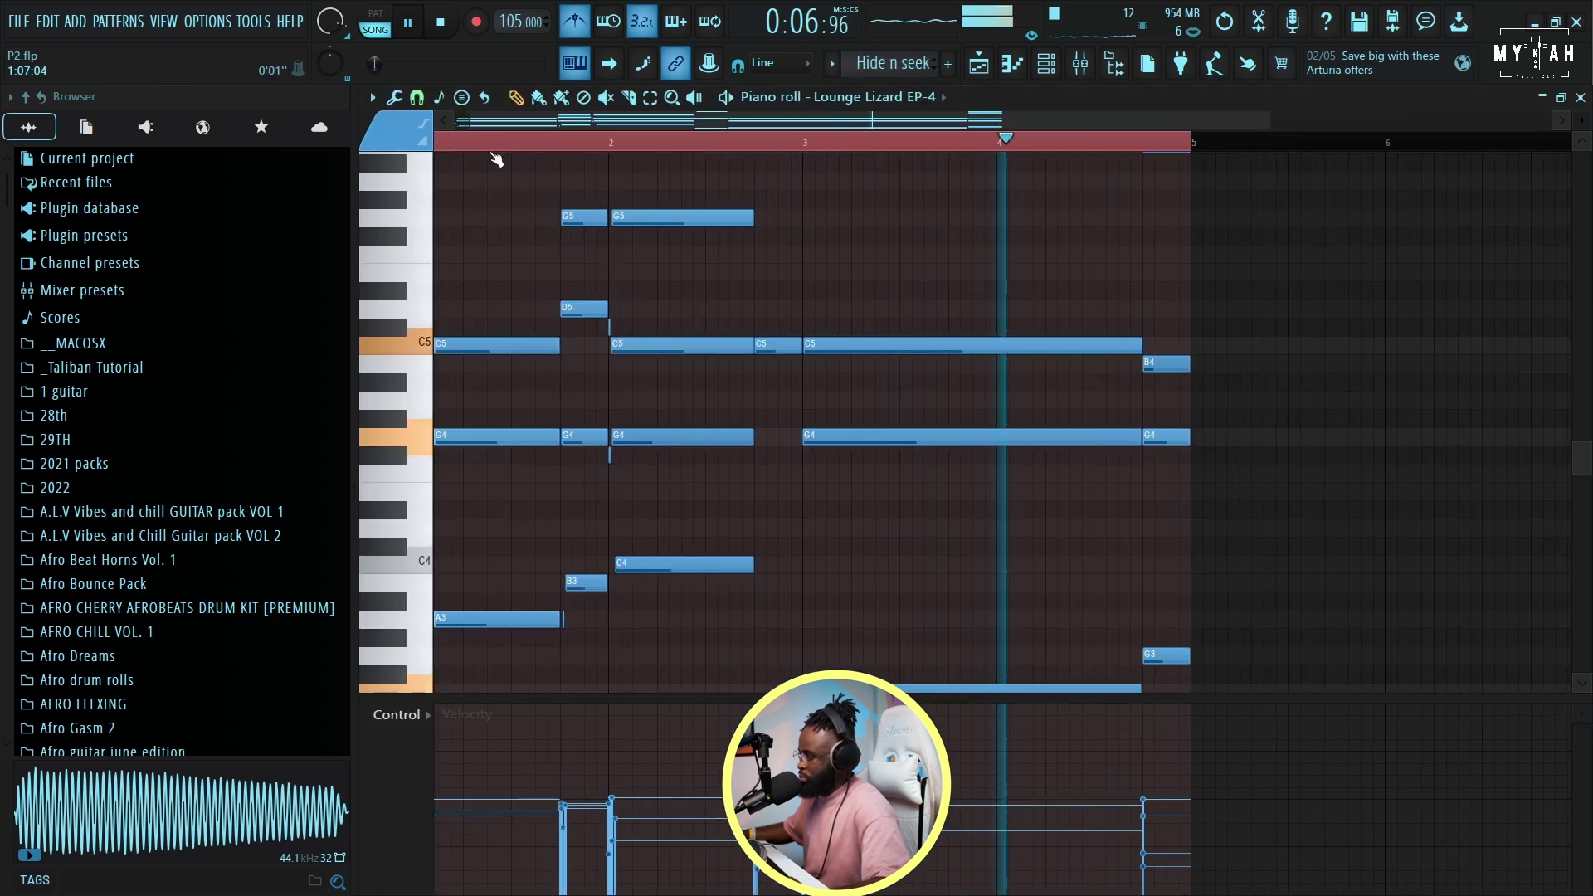
{"action": "key", "text": "F6"}
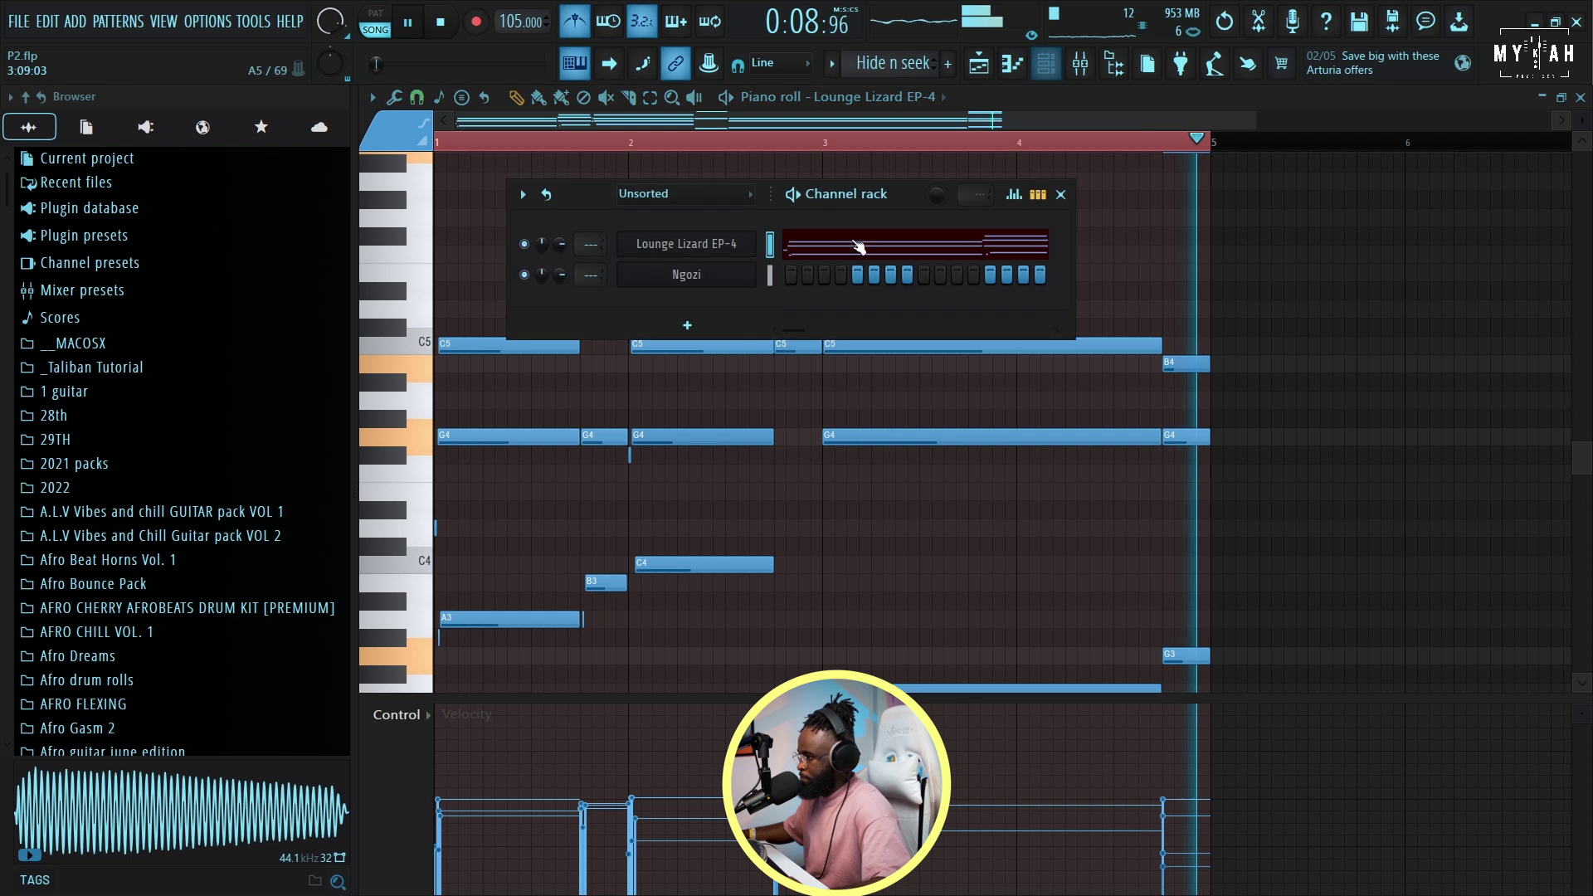
{"action": "key", "text": "space"}
{"action": "scroll", "coordinate": [908, 67], "scroll_direction": "down", "scroll_amount": 2}
{"action": "scroll", "coordinate": [908, 66], "scroll_direction": "up", "scroll_amount": 2}
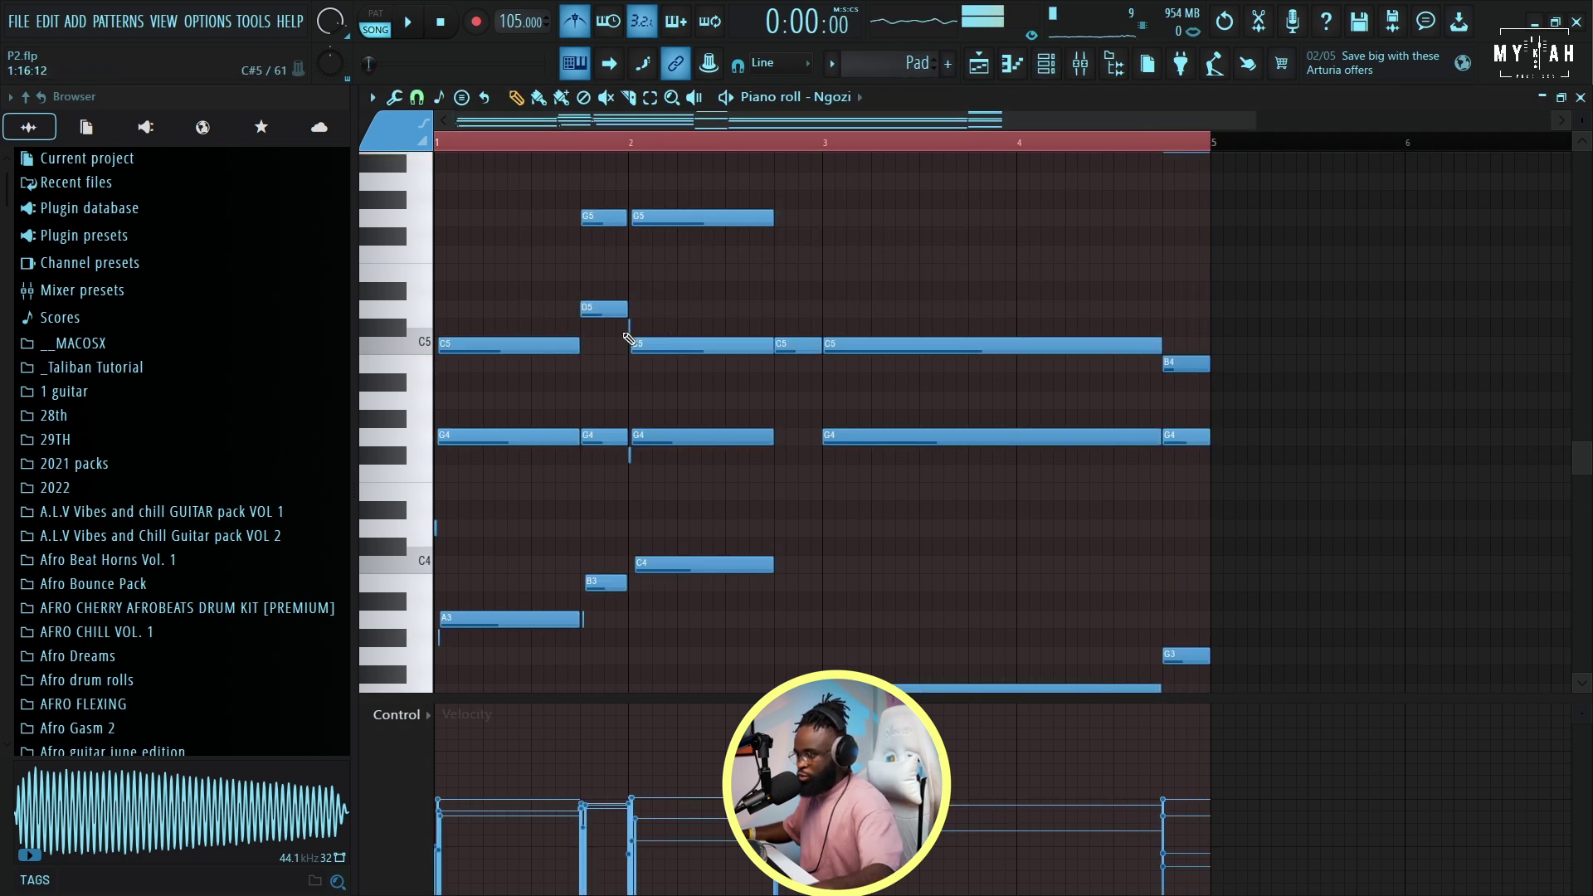
- Quantize the Ngozi notes of the Pad pattern and delete the stray short notes around A3
{"action": "key", "text": "ctrl+q"}
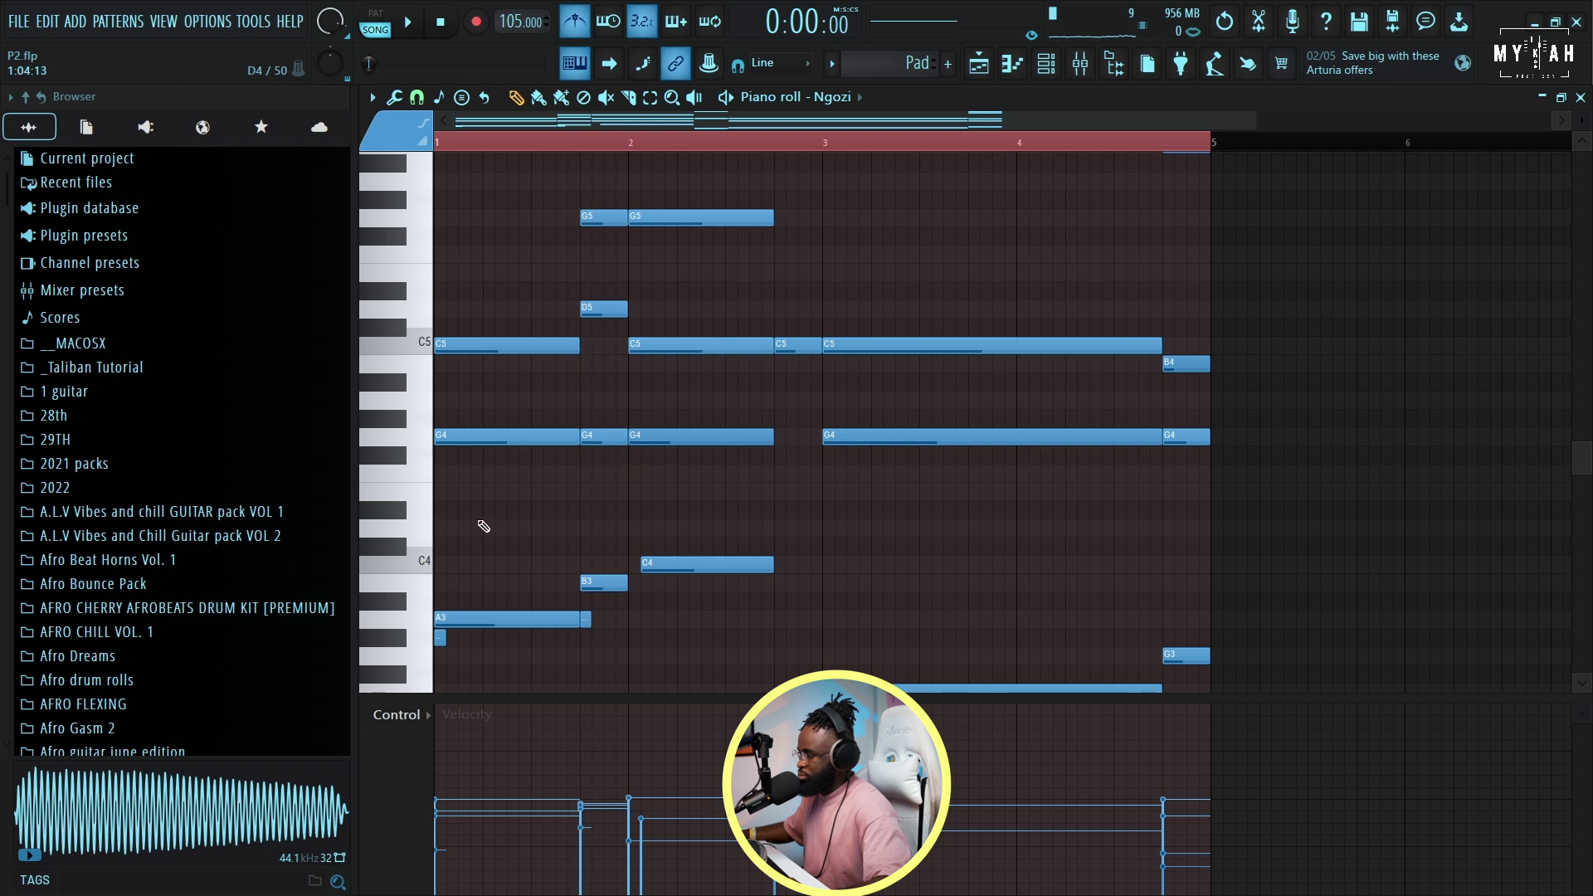
{"action": "scroll", "coordinate": [483, 526], "scroll_direction": "down", "scroll_amount": 3}
{"action": "key", "text": "space"}
{"action": "right_click", "coordinate": [586, 456]}
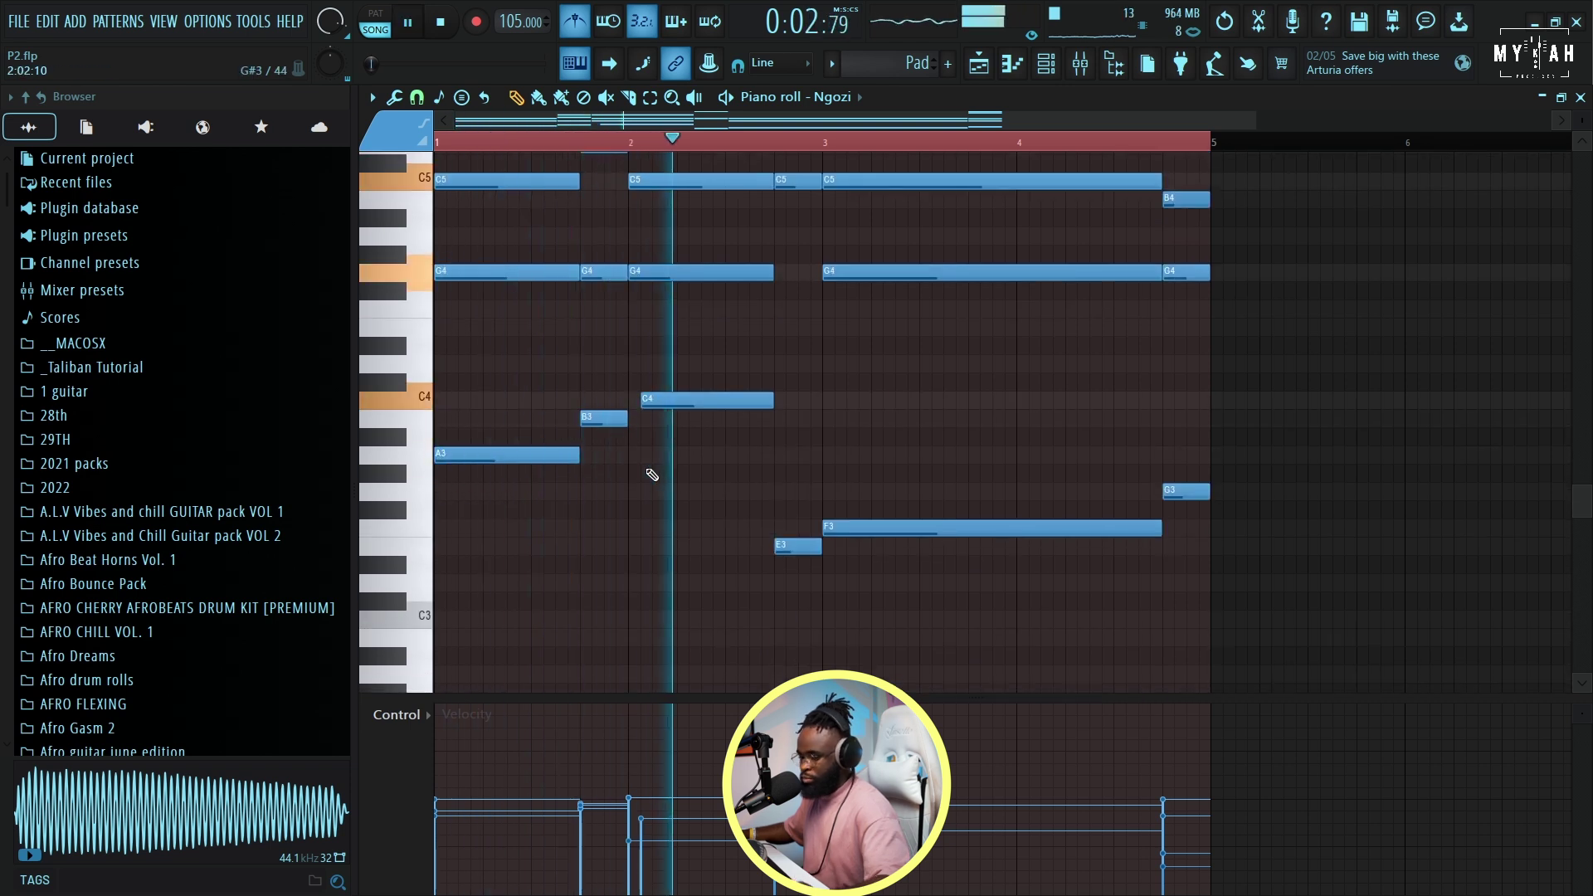
- Raise the velocity of all Pad notes using level scaling with an offset of about 68%, and play the result
{"action": "key", "text": "alt+x"}
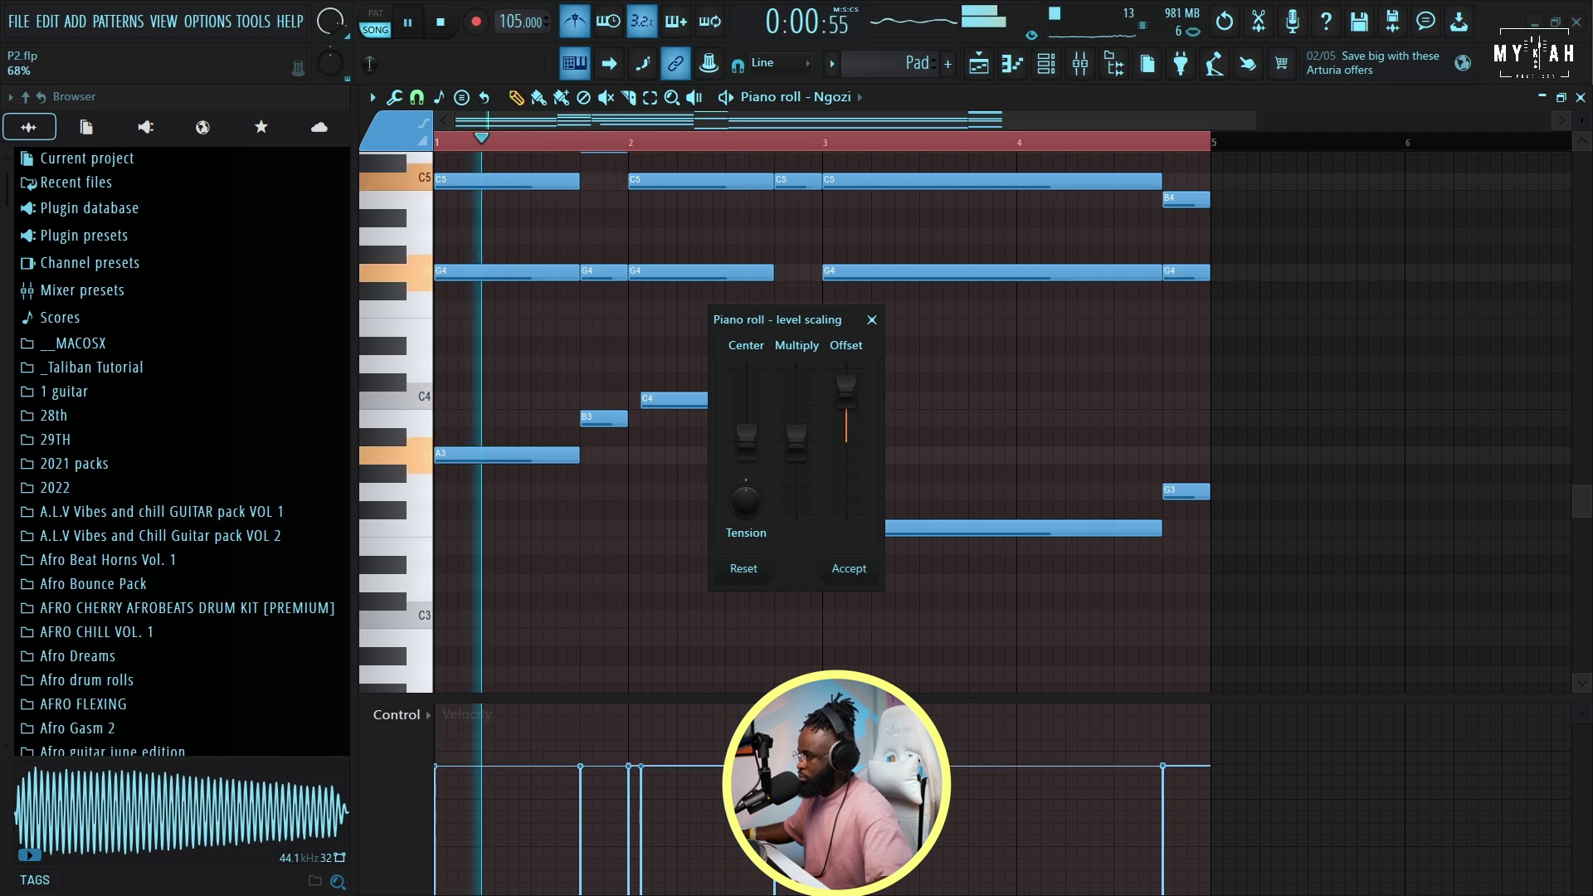
{"action": "left_click", "coordinate": [849, 569]}
{"action": "scroll", "coordinate": [817, 448], "scroll_direction": "up", "scroll_amount": 4}
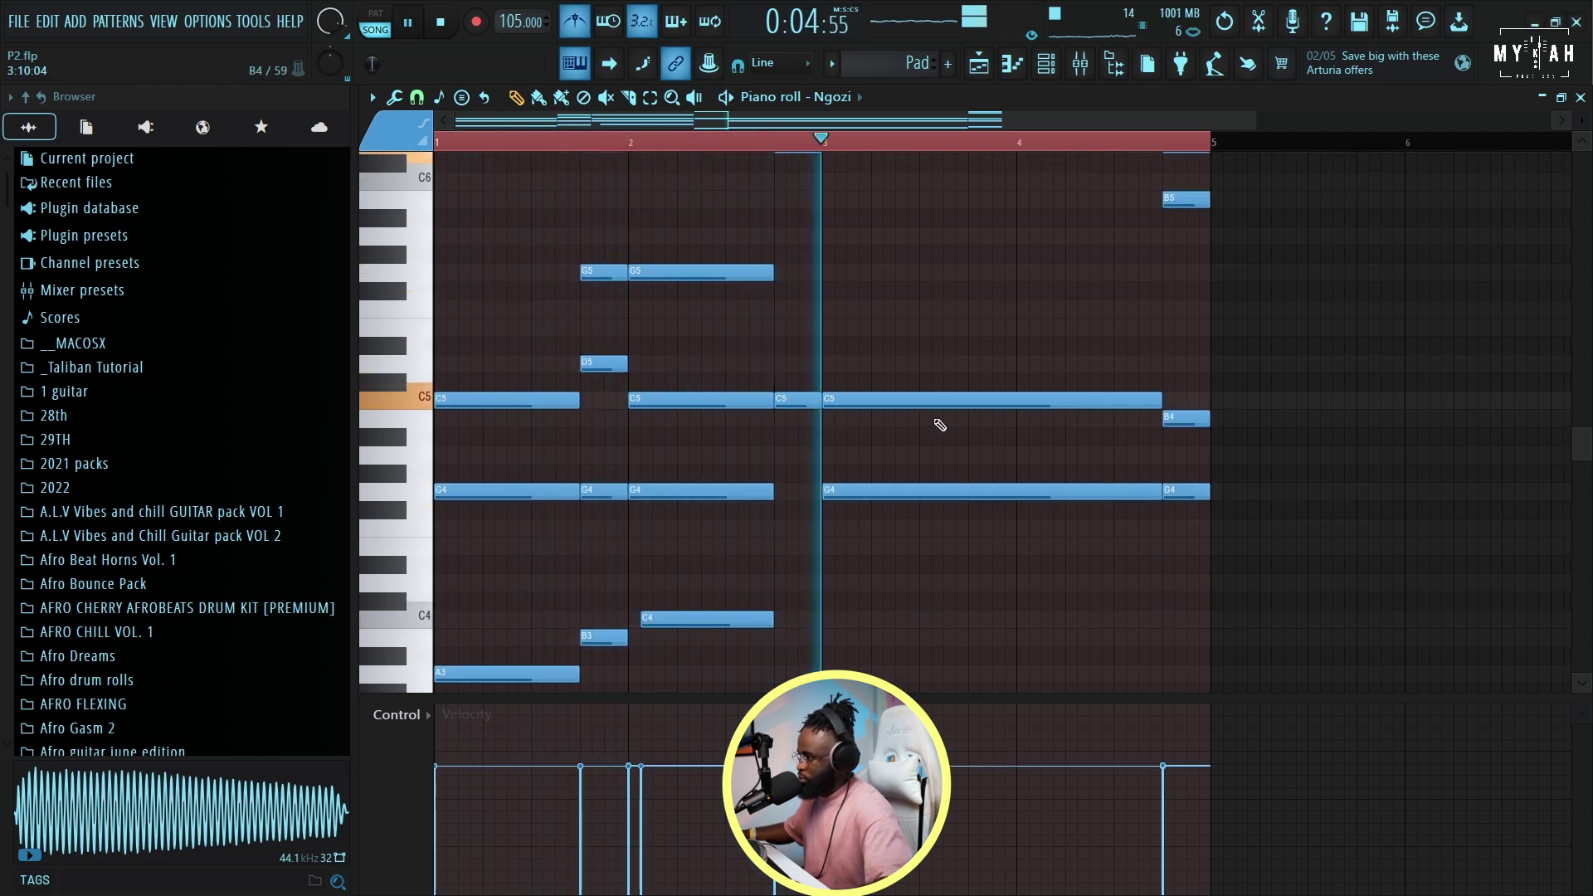
{"action": "scroll", "coordinate": [938, 427], "scroll_direction": "up", "scroll_amount": 3}
{"action": "key", "text": "space"}
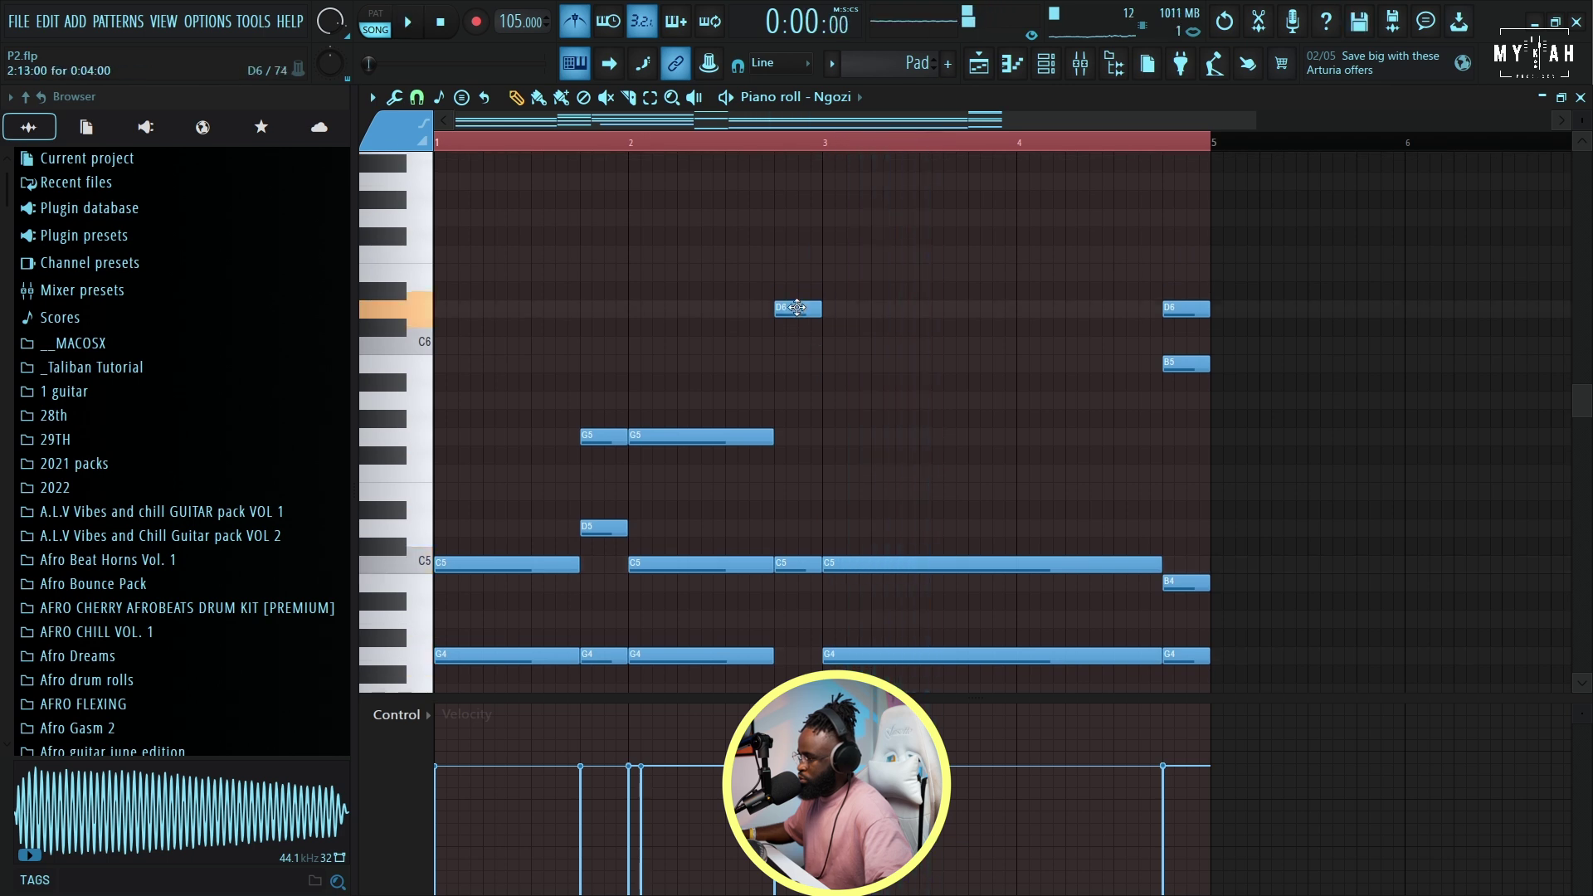
- Move the Pad pattern's D6 note at the end of bar 2 down an octave to D5 during playback
{"action": "key", "text": "space"}
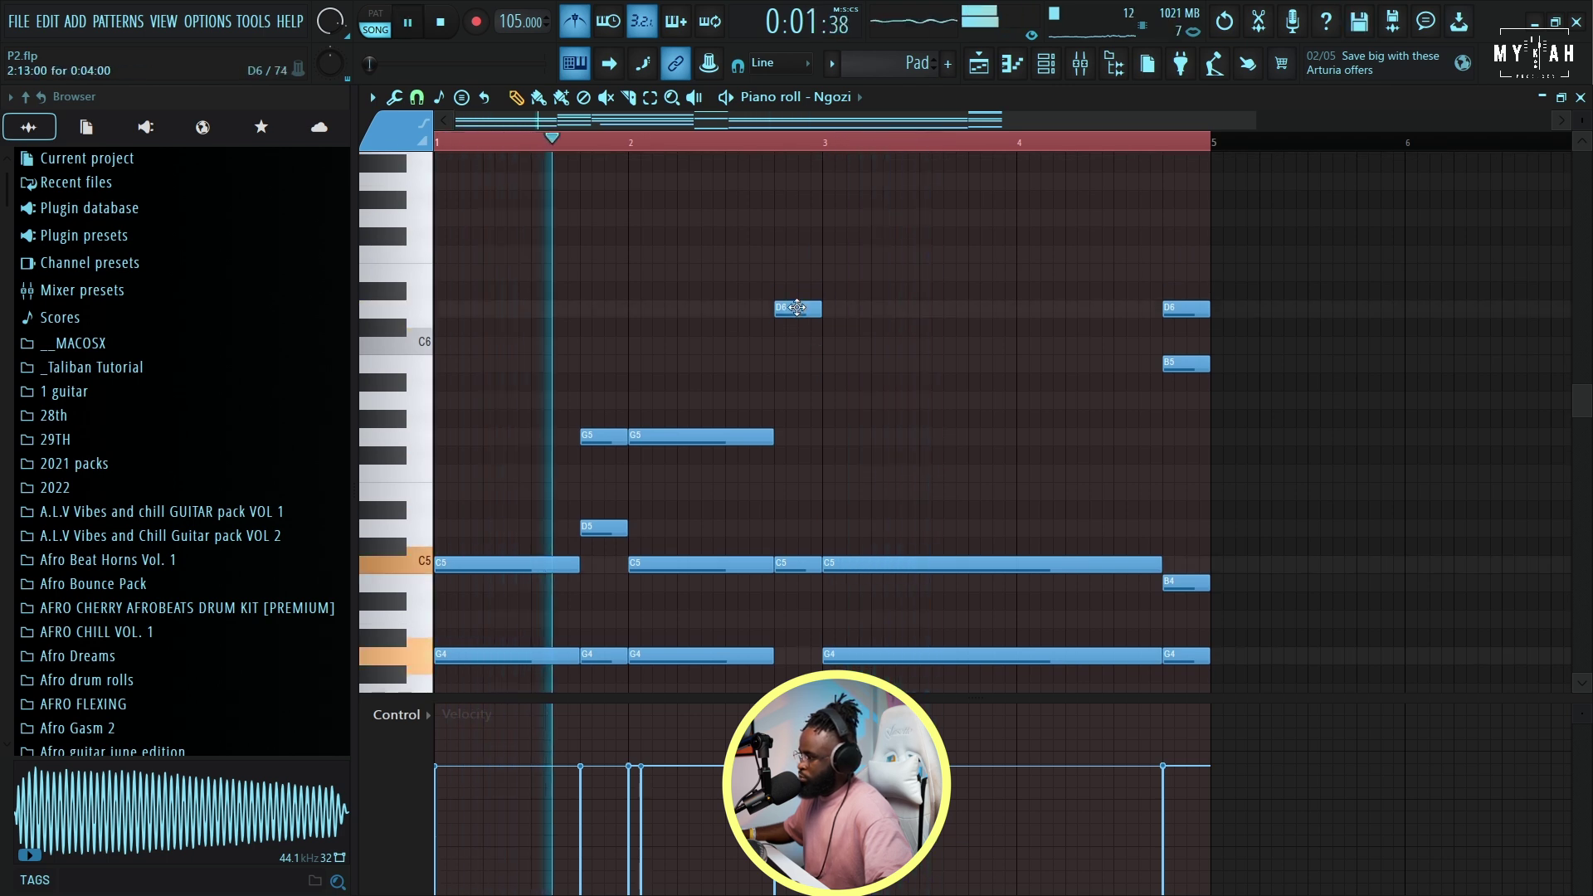
{"action": "left_click_drag", "start_coordinate": [797, 308], "coordinate": [812, 530]}
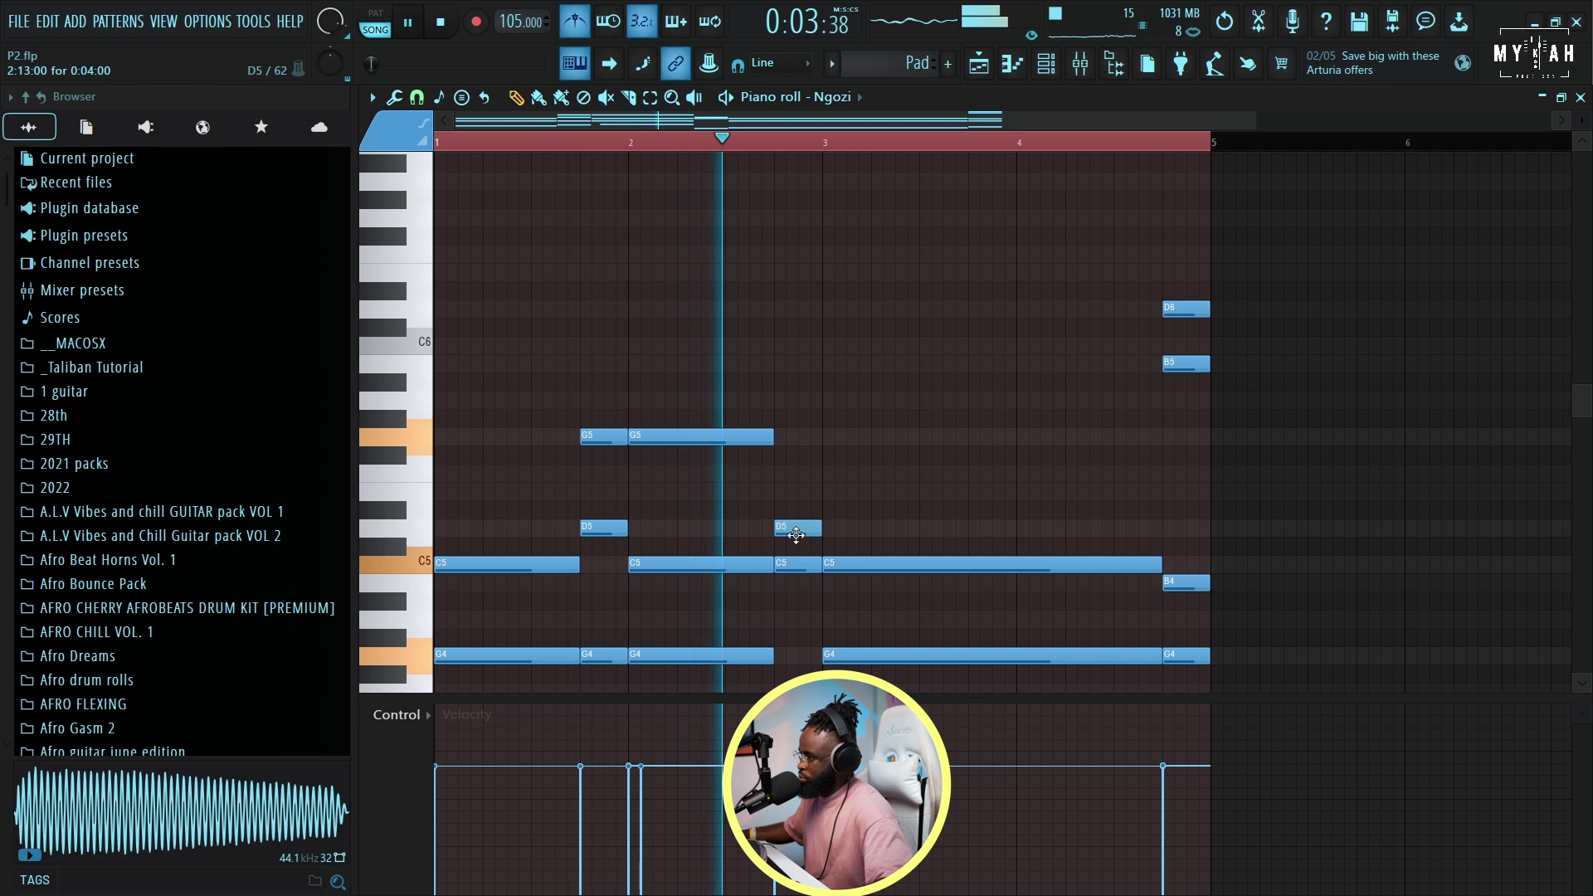
{"action": "scroll", "coordinate": [868, 491], "scroll_direction": "down", "scroll_amount": 2}
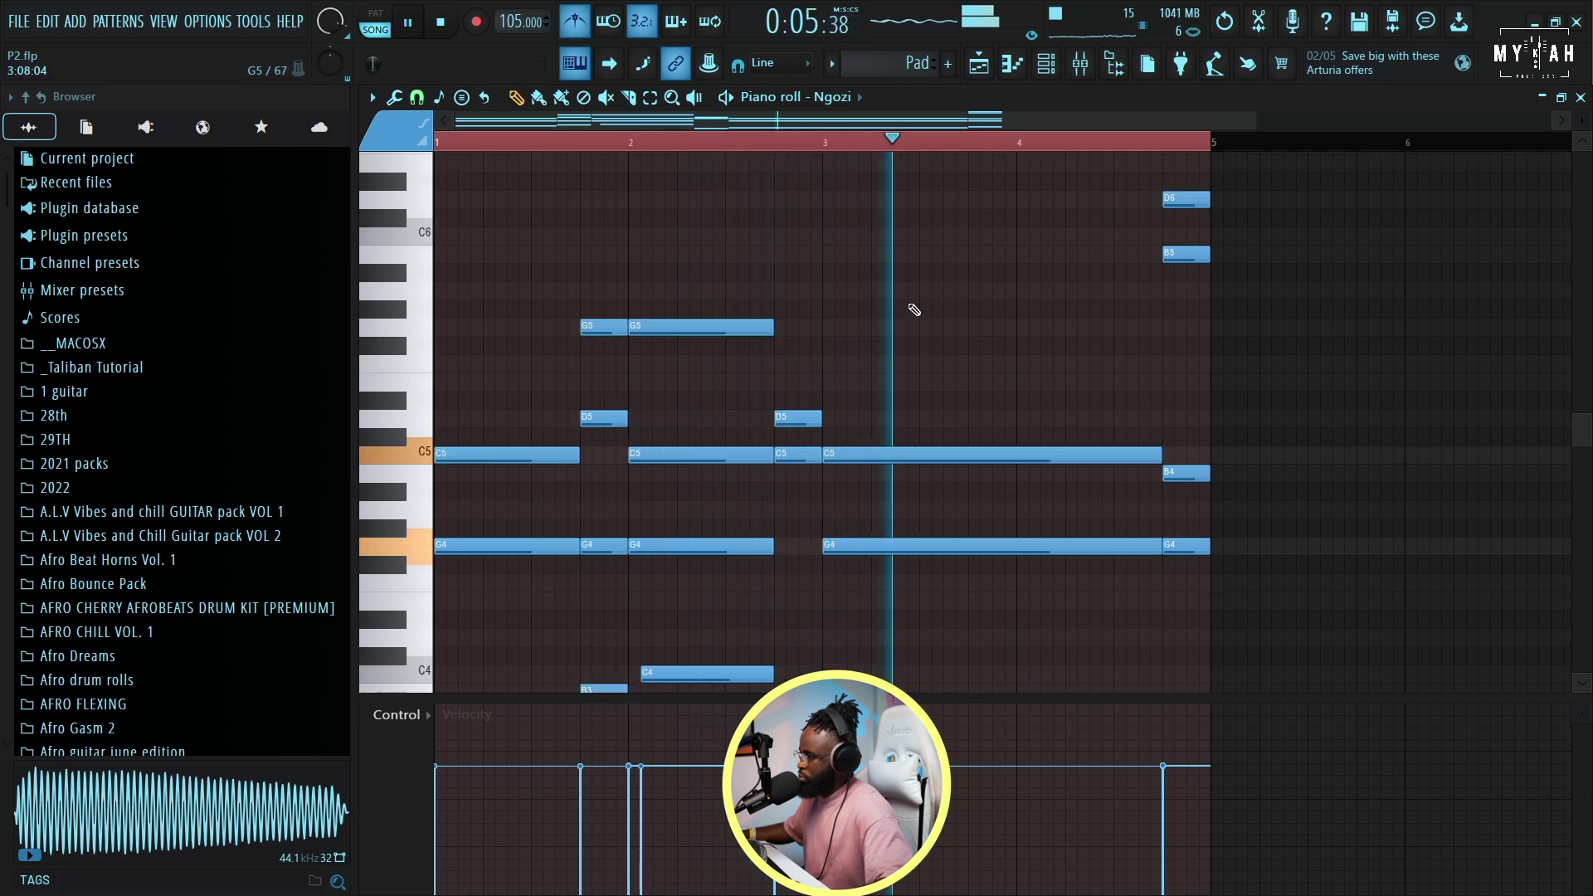
{"action": "scroll", "coordinate": [885, 168], "scroll_direction": "down", "scroll_amount": 2}
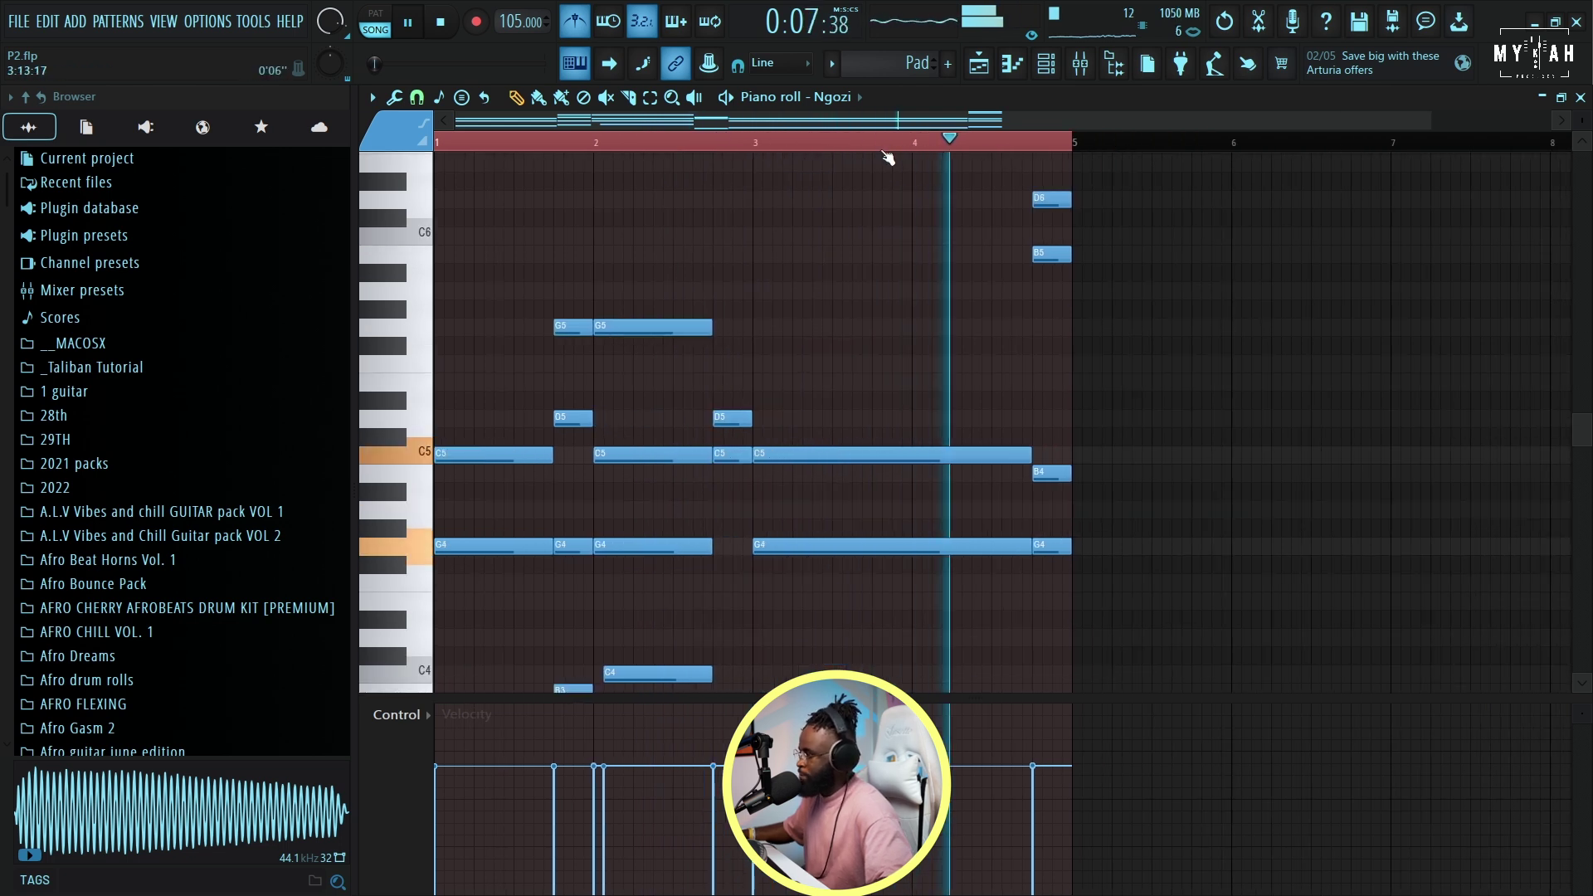
{"action": "key", "text": "space"}
- Unmute the vocal on Track 1 in the playlist and play it together with the chords and pad
{"action": "left_click", "coordinate": [980, 65]}
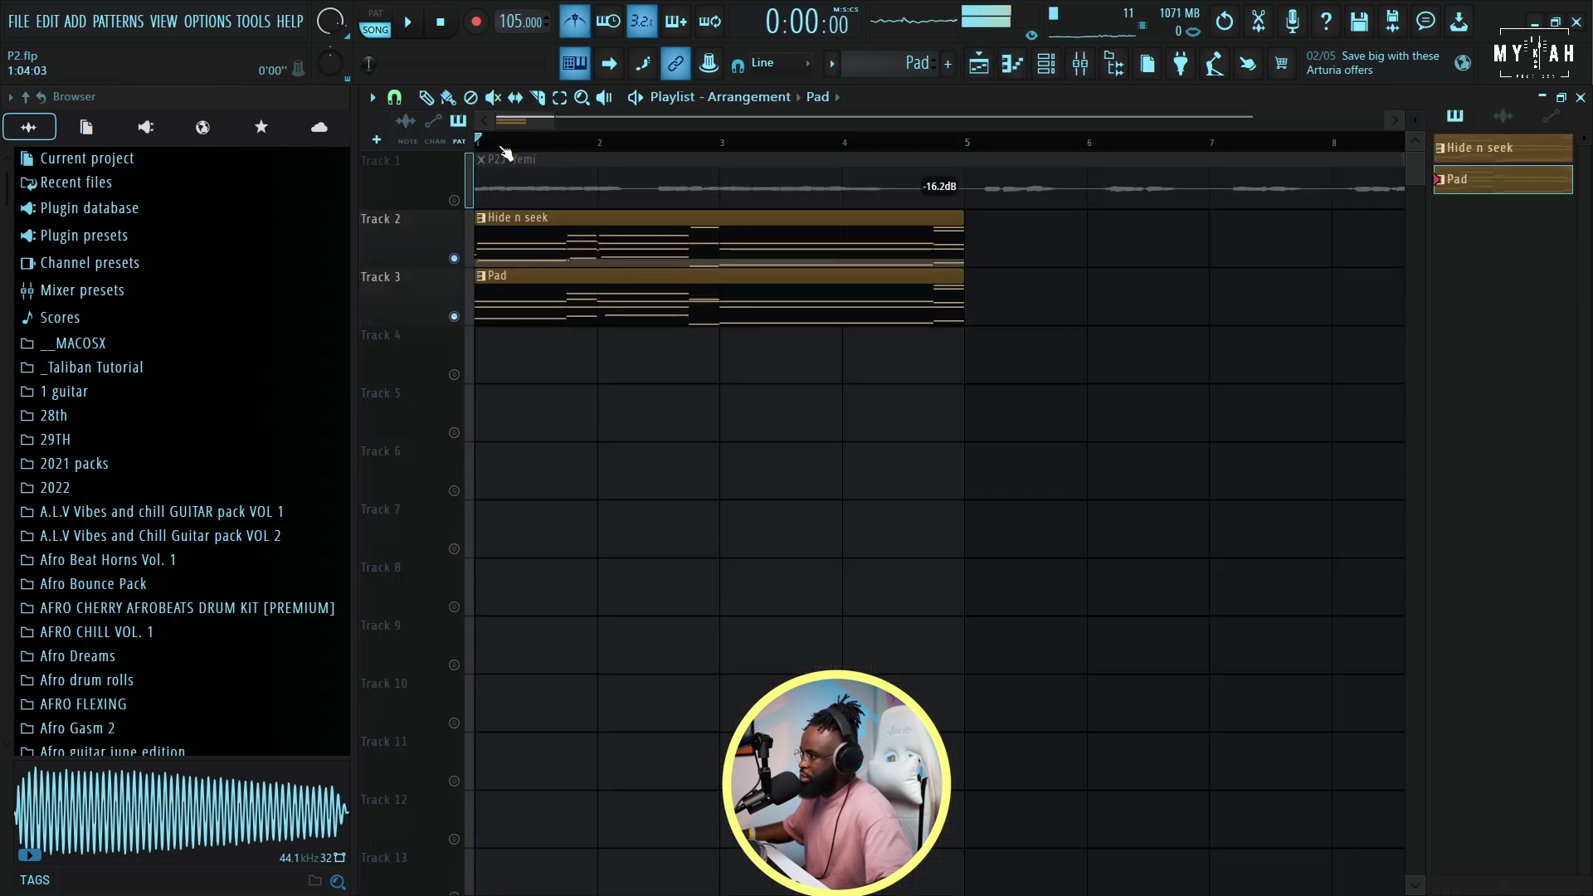
{"action": "scroll", "coordinate": [505, 148], "scroll_direction": "down", "scroll_amount": 2}
{"action": "key", "text": "space"}
{"action": "left_click", "coordinate": [454, 200]}
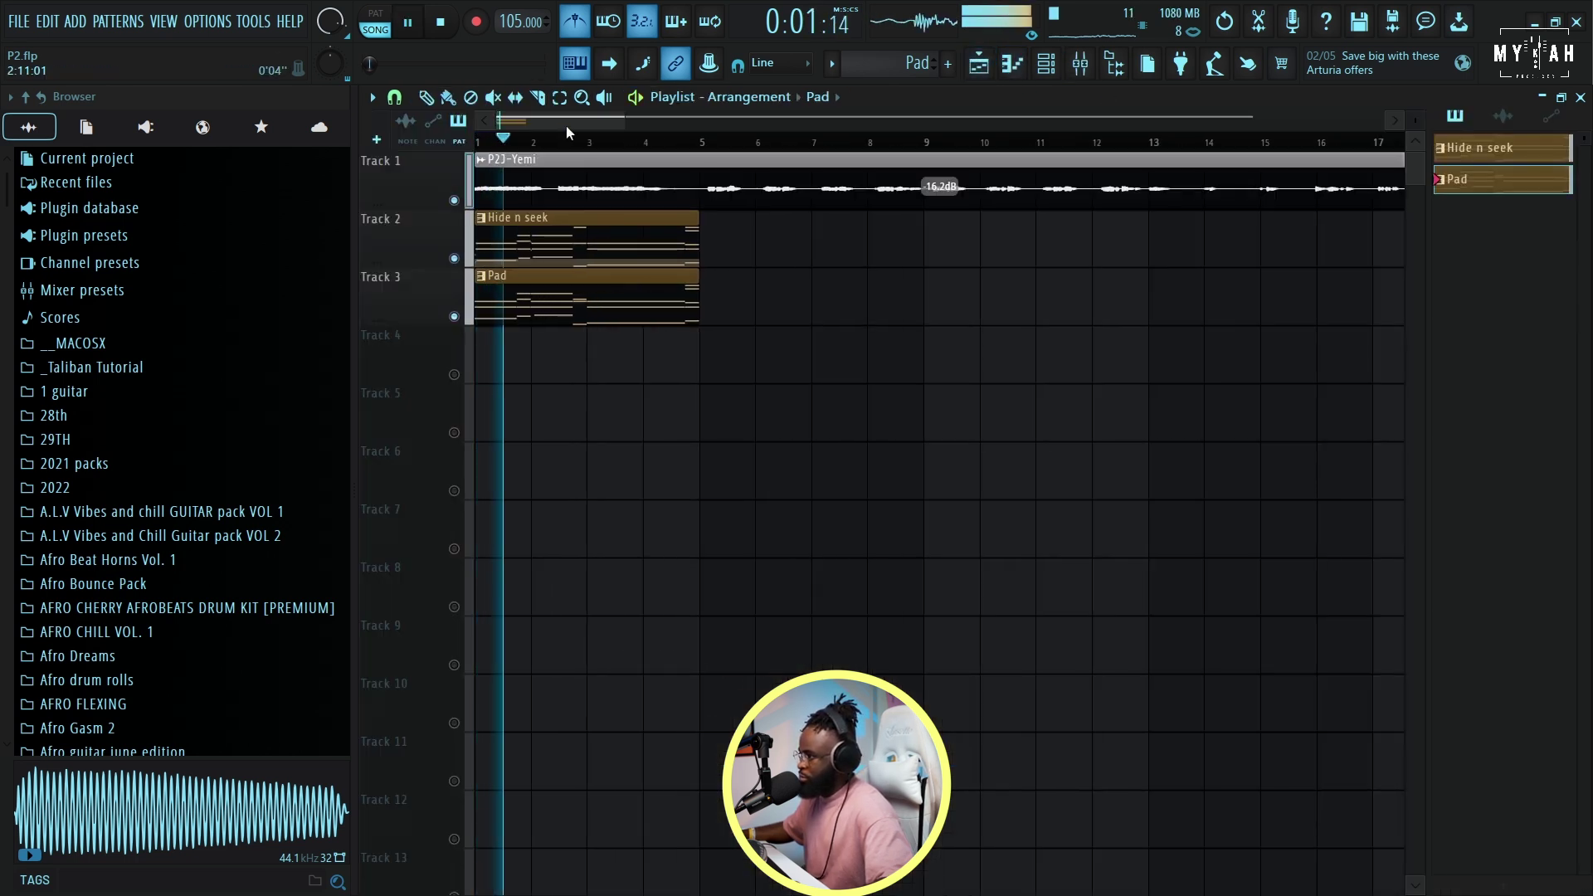
- Duplicate the Hide n seek and Pad clips so that copies start at bars 5 and 9
{"action": "left_click_drag", "start_coordinate": [479, 217], "coordinate": [733, 341]}
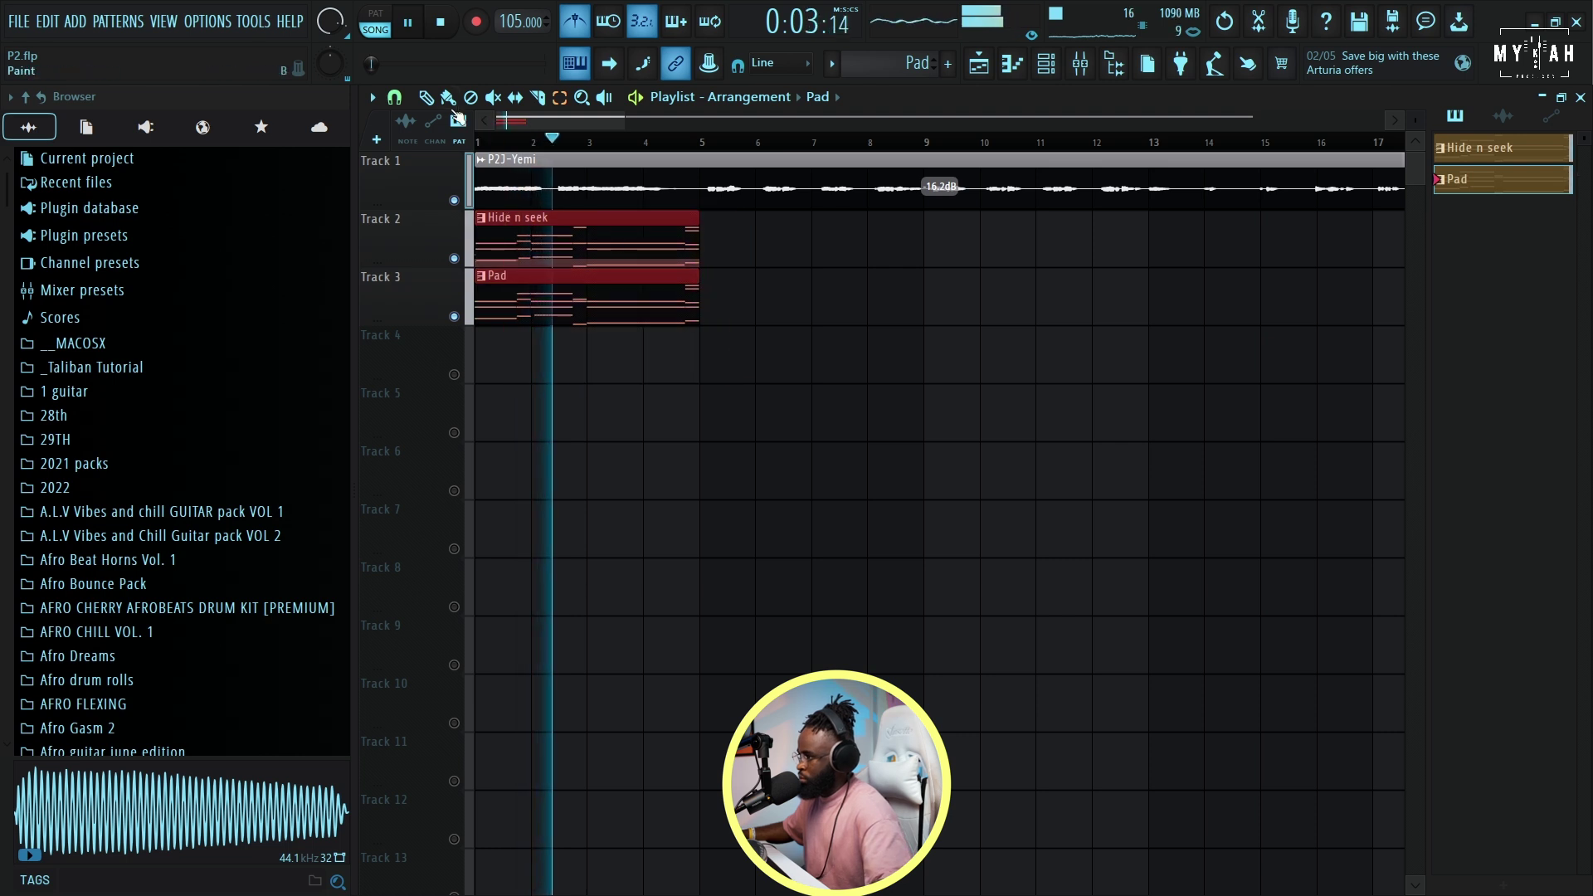
{"action": "key", "text": "ctrl+b"}
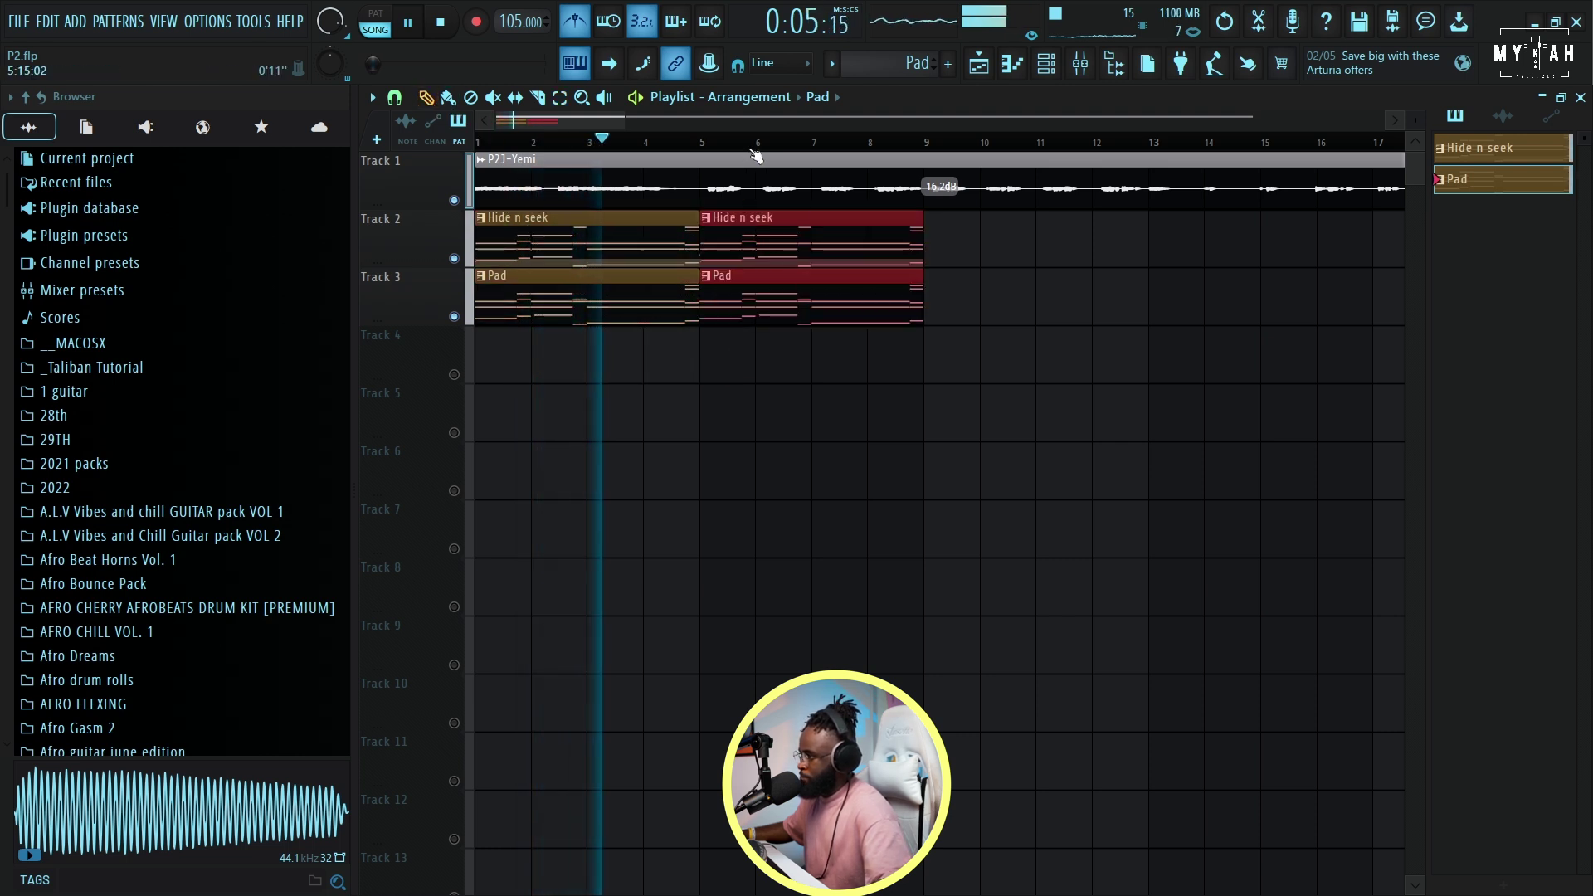
{"action": "scroll", "coordinate": [754, 150], "scroll_direction": "down", "scroll_amount": 3}
{"action": "left_click_drag", "start_coordinate": [630, 231], "coordinate": [740, 249], "text": "shift"}
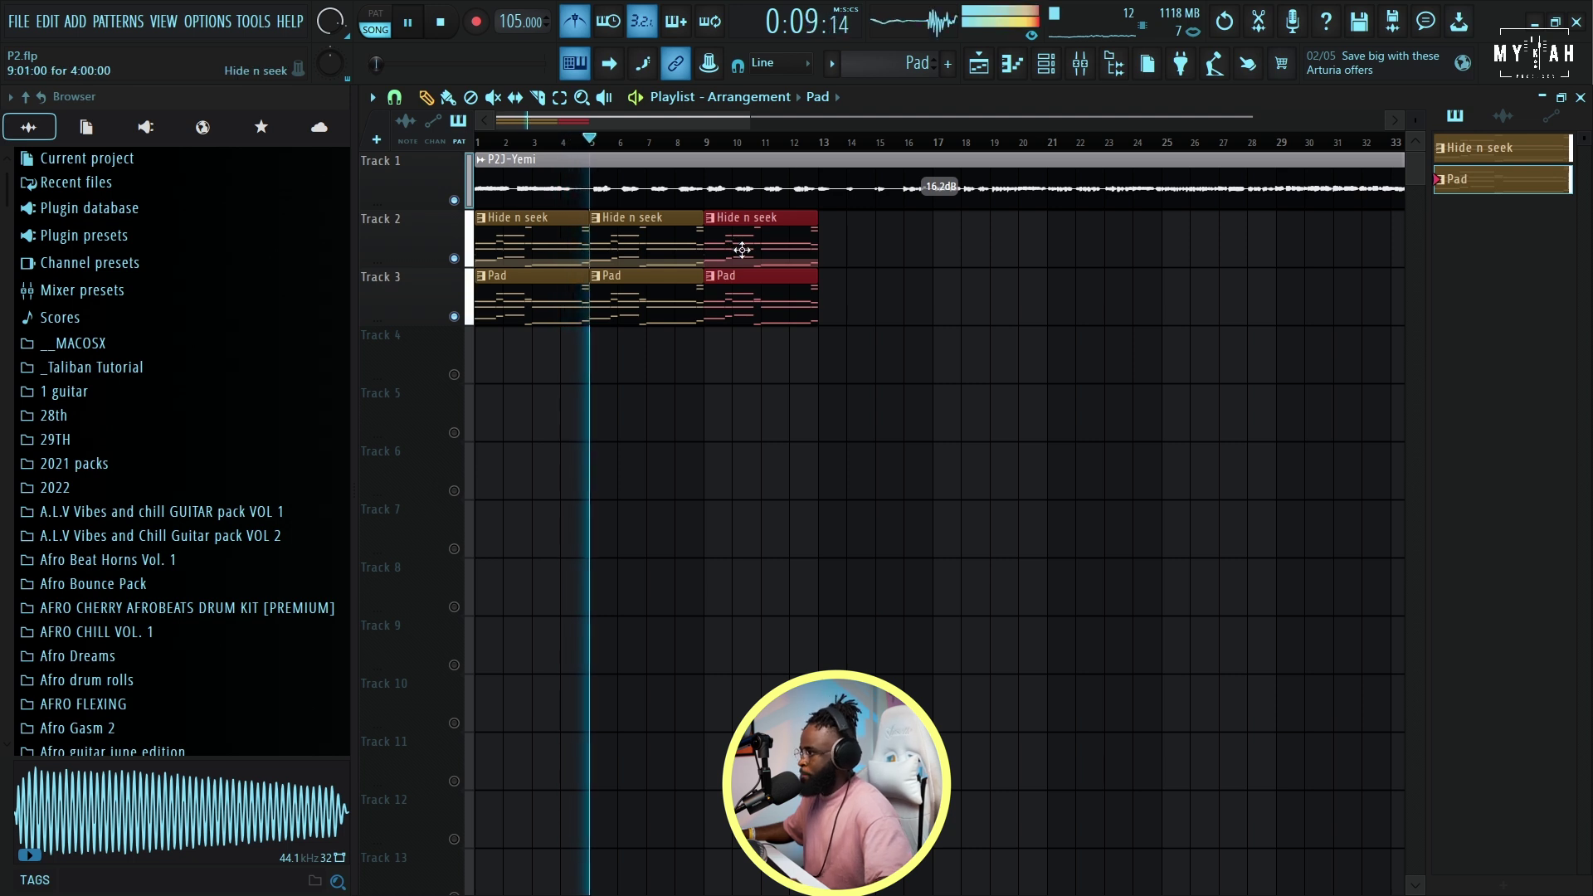
- Set the vocal clip's gain to -13.9 dB and copy the last Hide n seek and Pad clips to bar 13
{"action": "left_click_drag", "start_coordinate": [939, 205], "coordinate": [939, 191]}
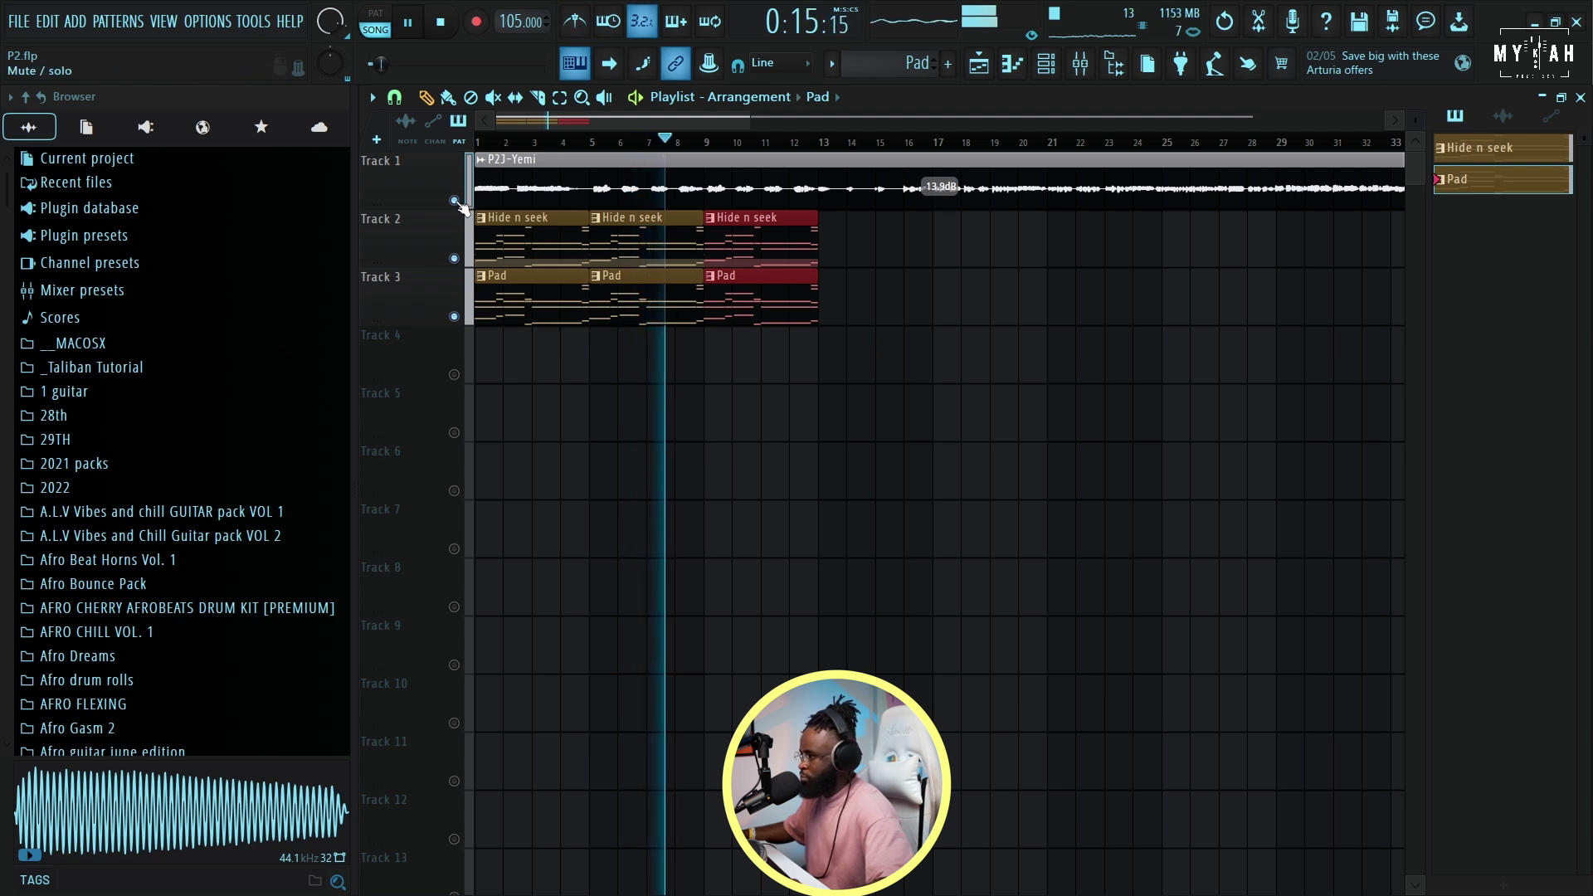
{"action": "key", "text": "space"}
{"action": "left_click_drag", "start_coordinate": [736, 228], "coordinate": [866, 228]}
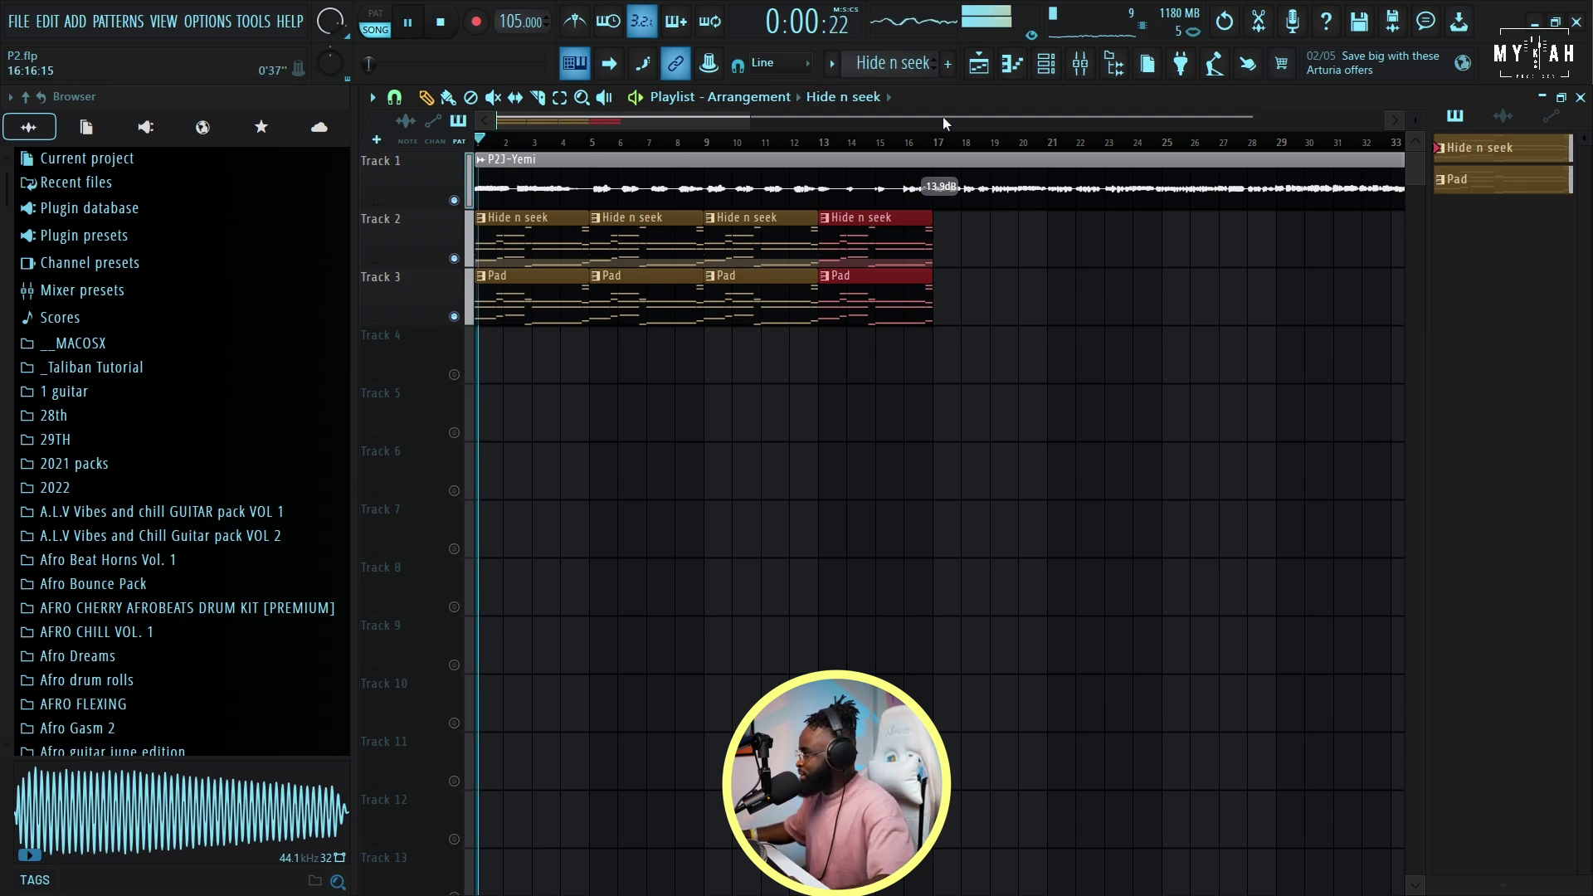
- Mute the vocal track and add a Trilian channel loaded with the synth bass patch Big 'n Clicky 2
{"action": "left_click", "coordinate": [455, 200]}
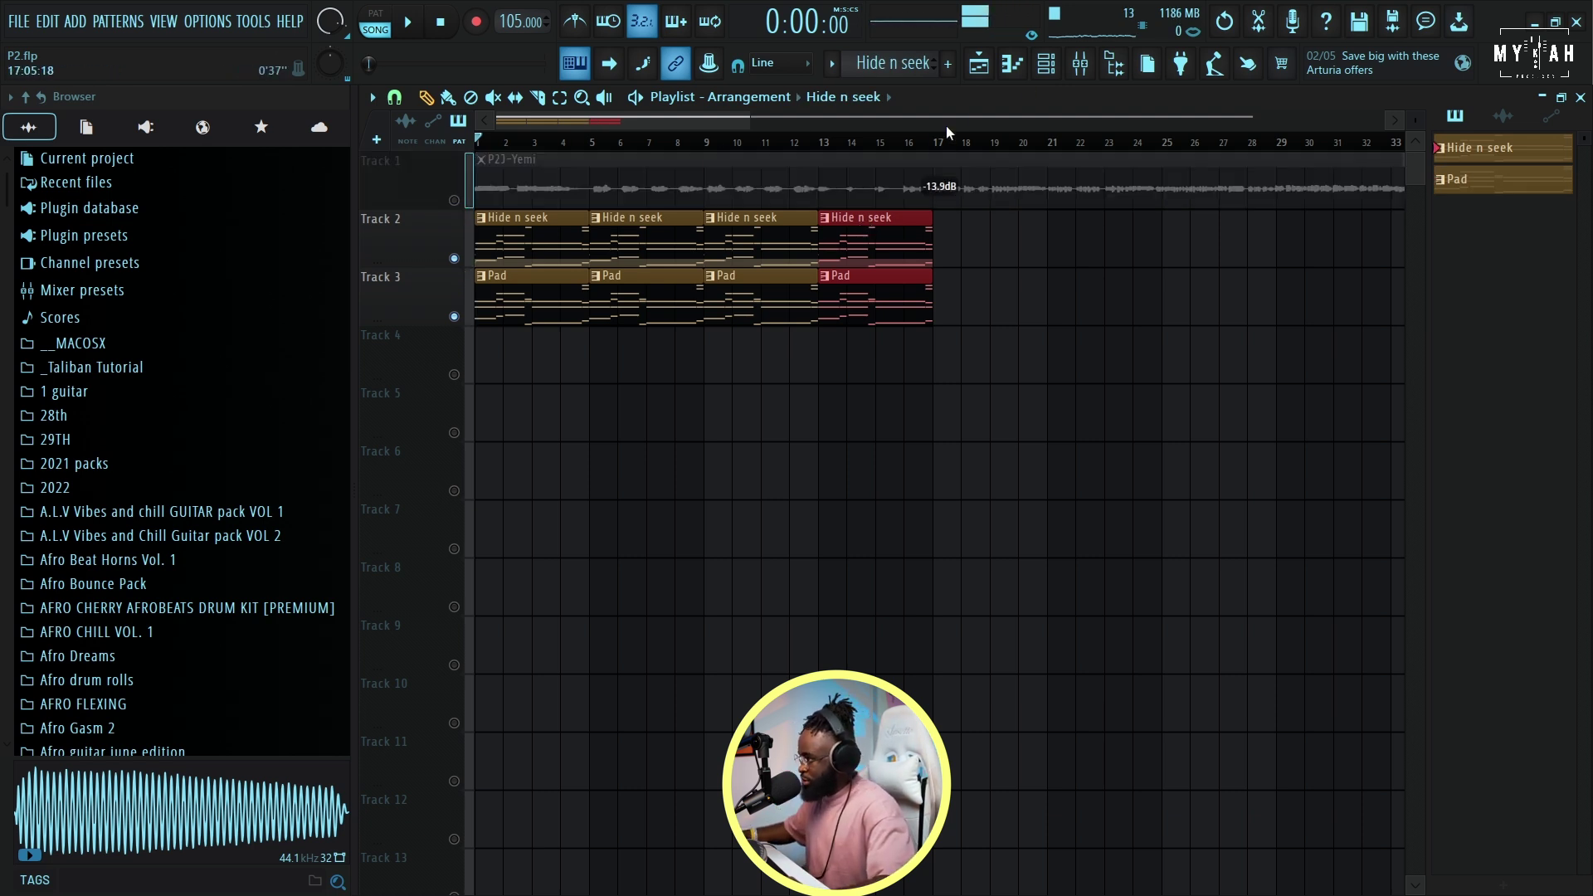
{"action": "left_click", "coordinate": [1046, 66]}
{"action": "left_click", "coordinate": [687, 324]}
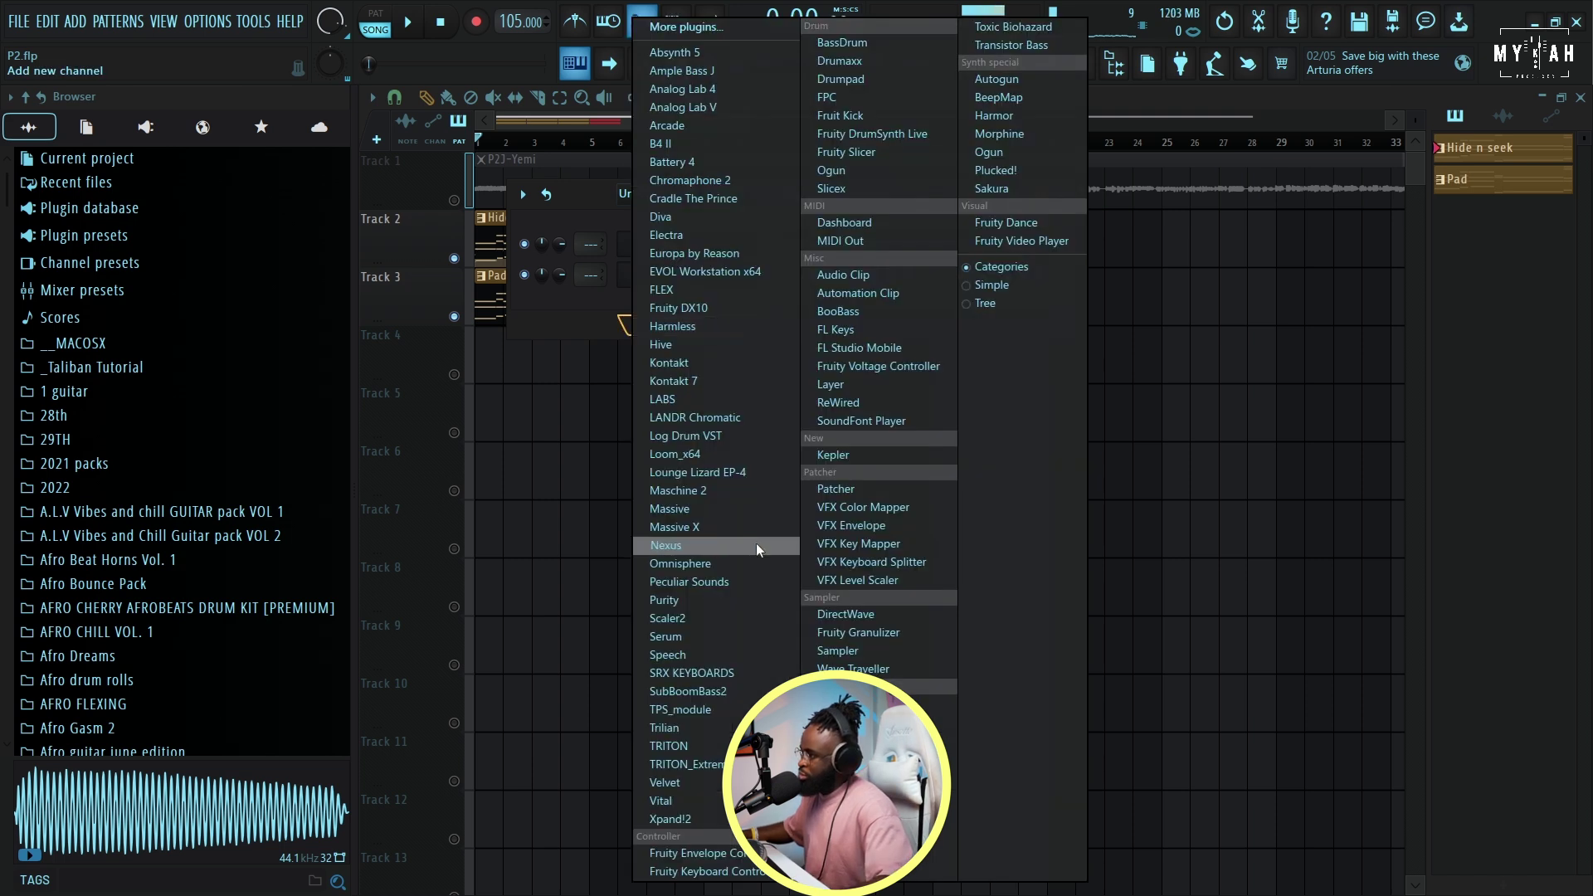
{"action": "left_click", "coordinate": [690, 728]}
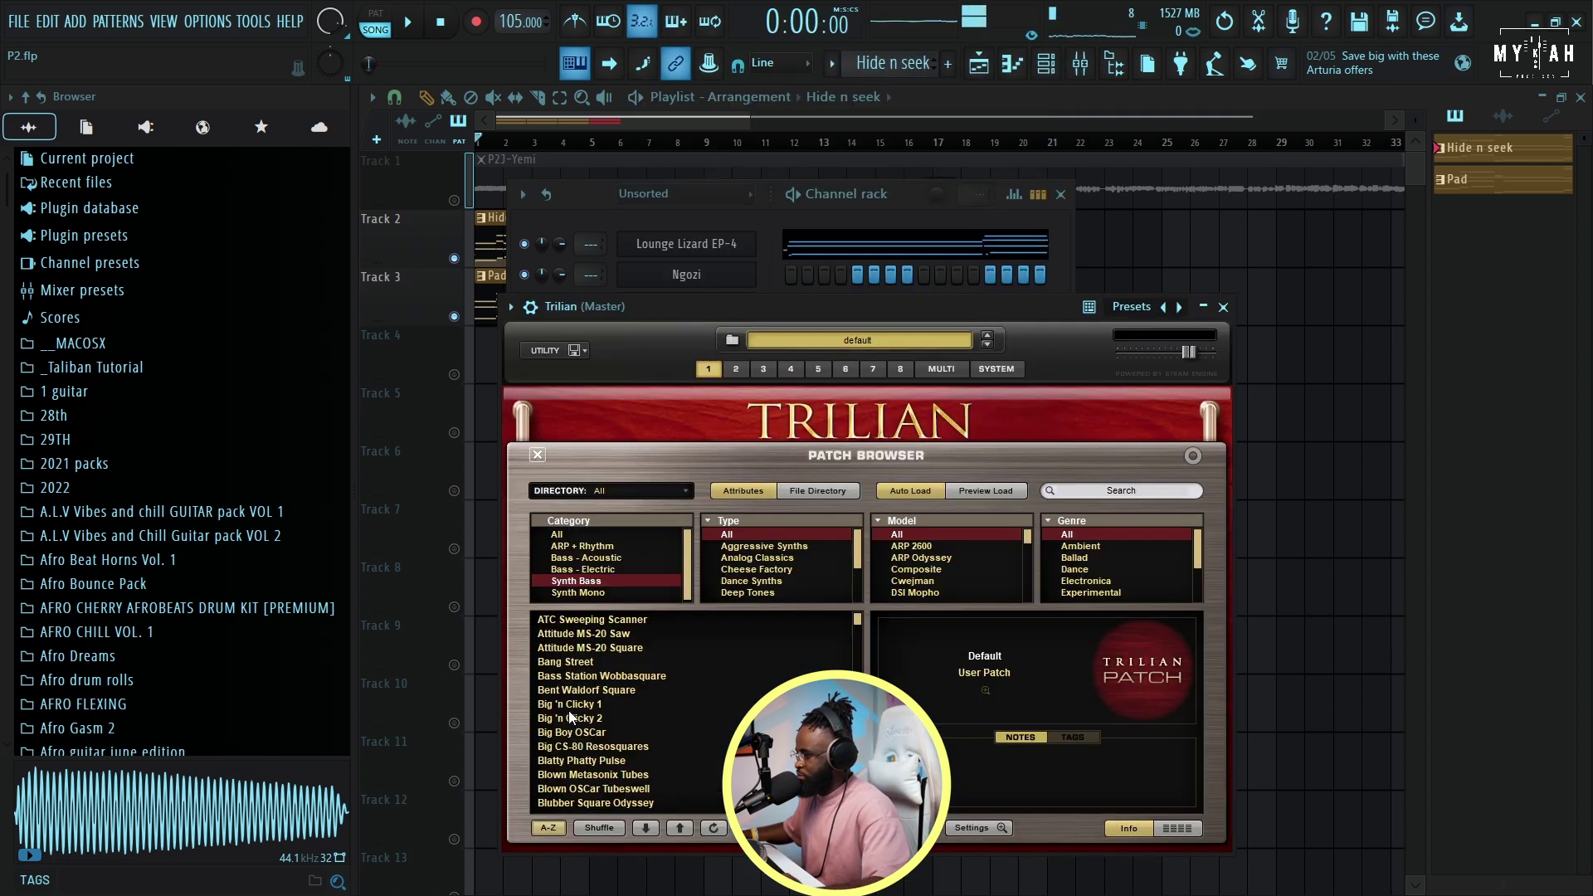
{"action": "left_click", "coordinate": [586, 719]}
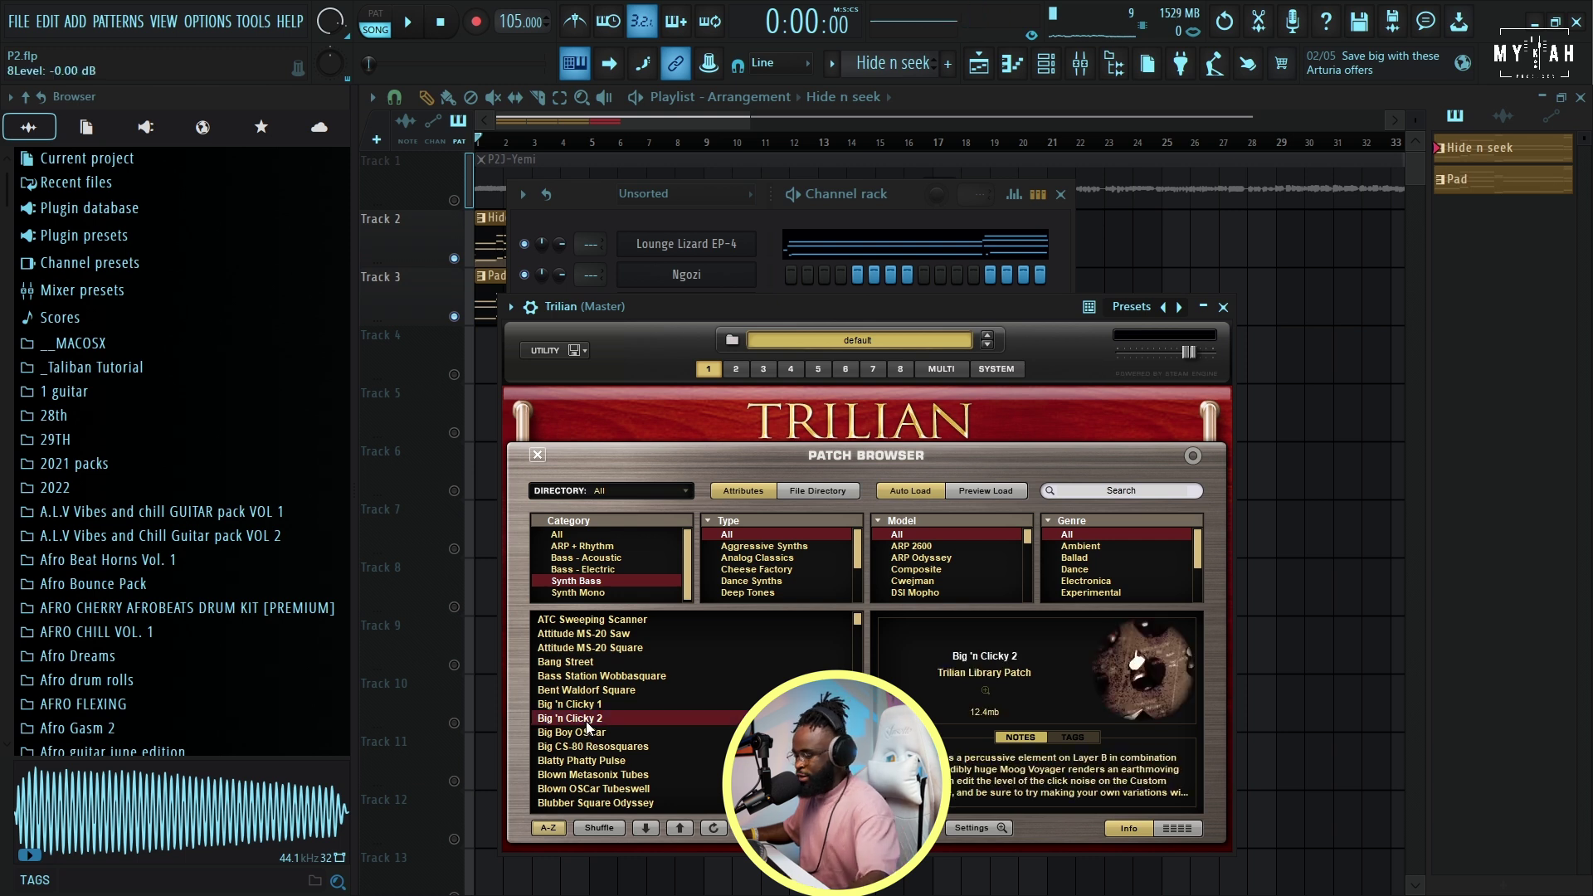
{"action": "left_click_drag", "start_coordinate": [717, 304], "coordinate": [757, 306]}
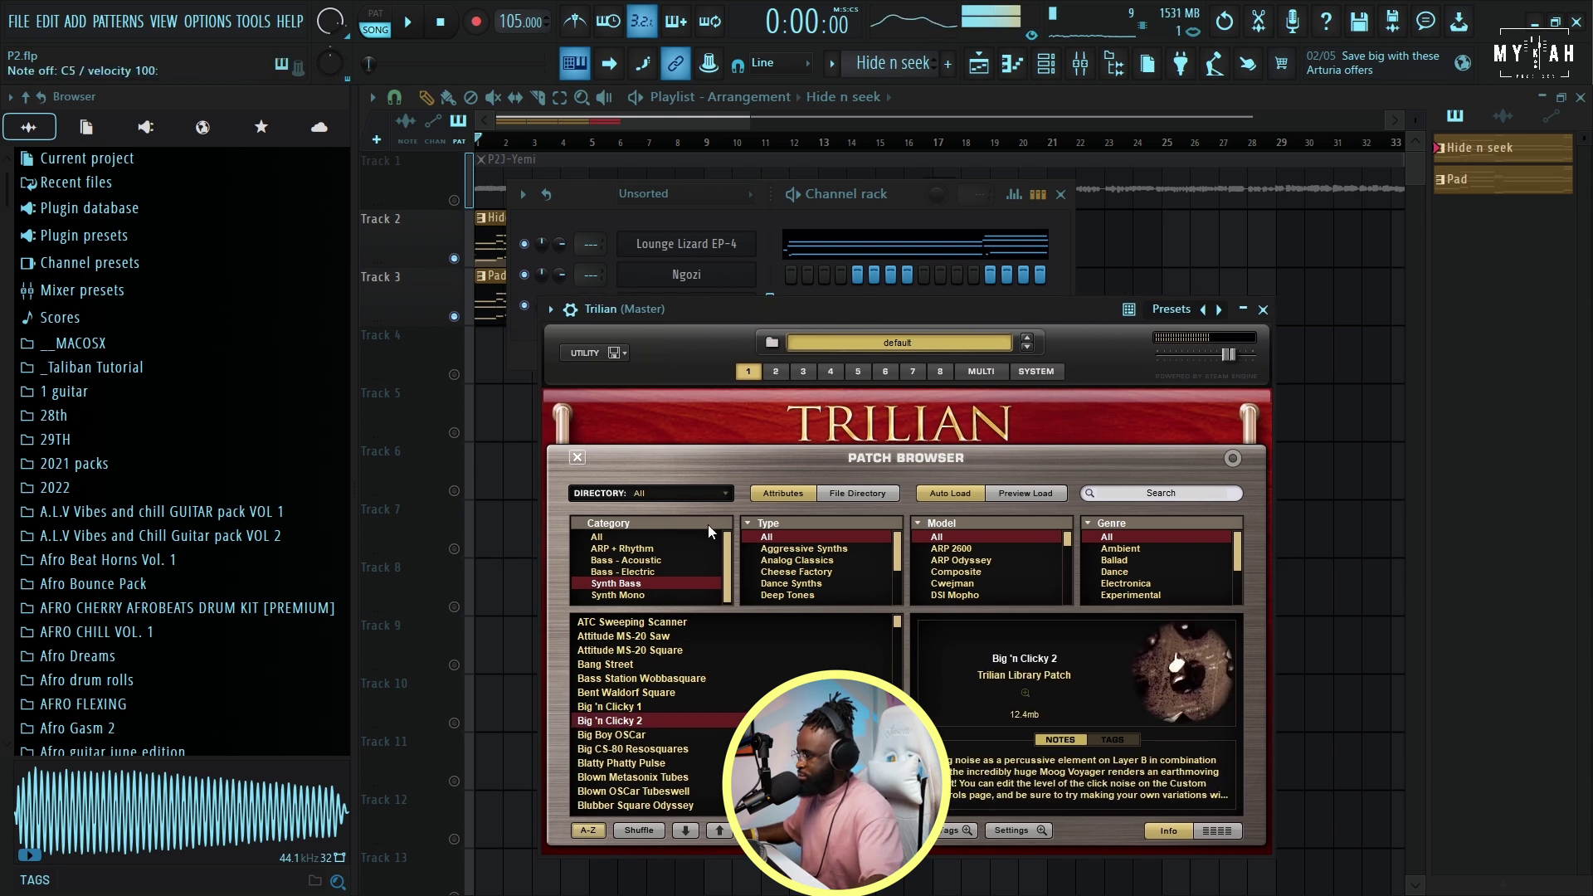
- Load the Trilian patch Big 'n Clicky 1 and place a new Sun pattern at bar 1 of Track 4
{"action": "left_click", "coordinate": [638, 706]}
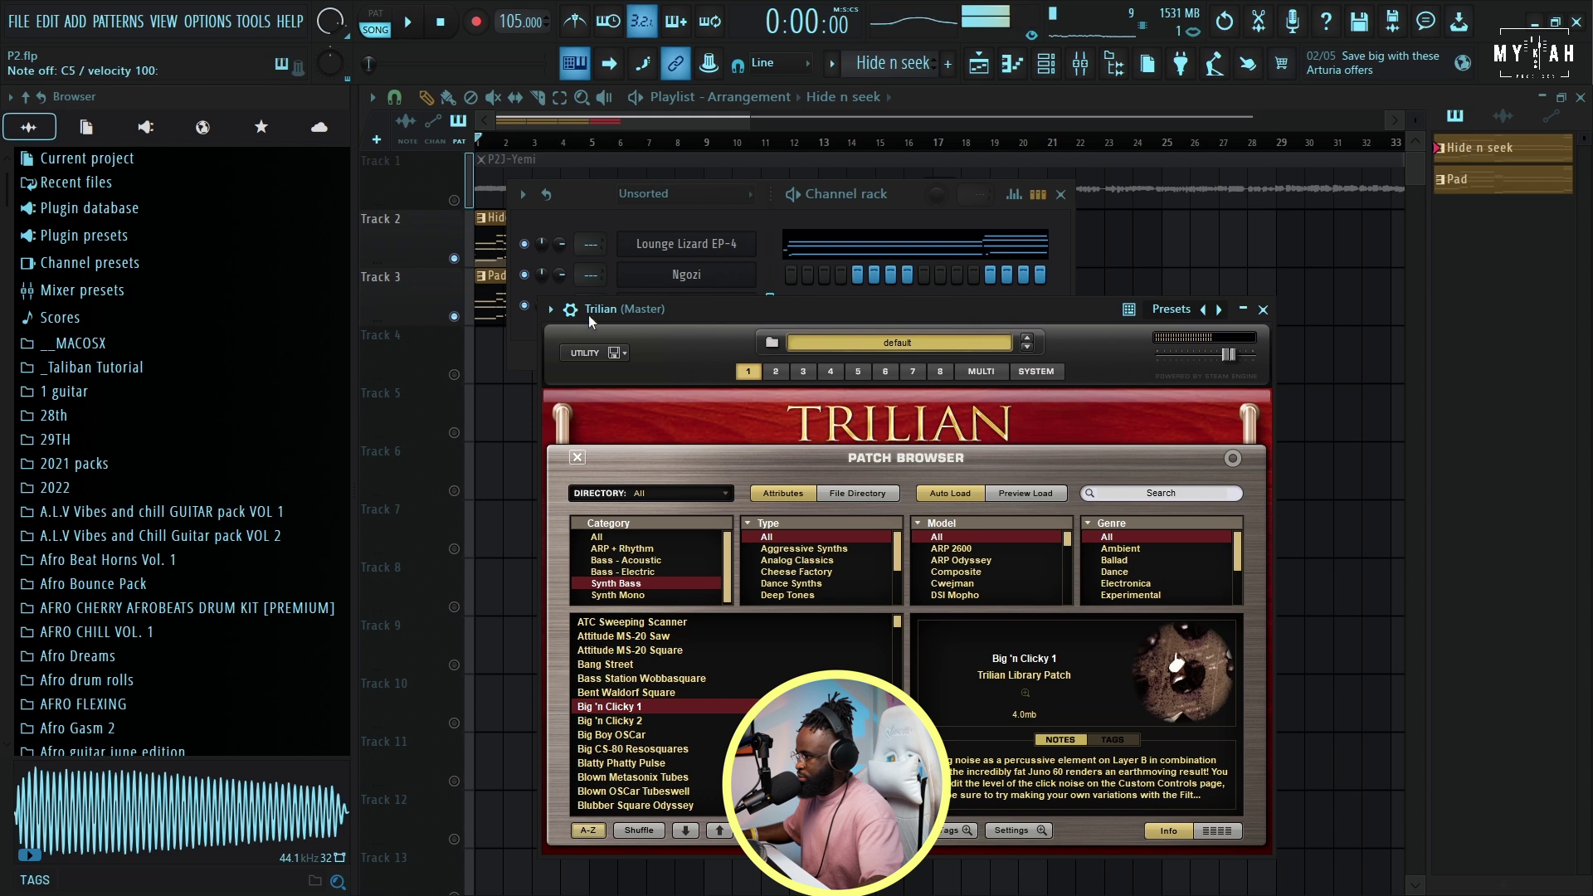
{"action": "left_click", "coordinate": [571, 308]}
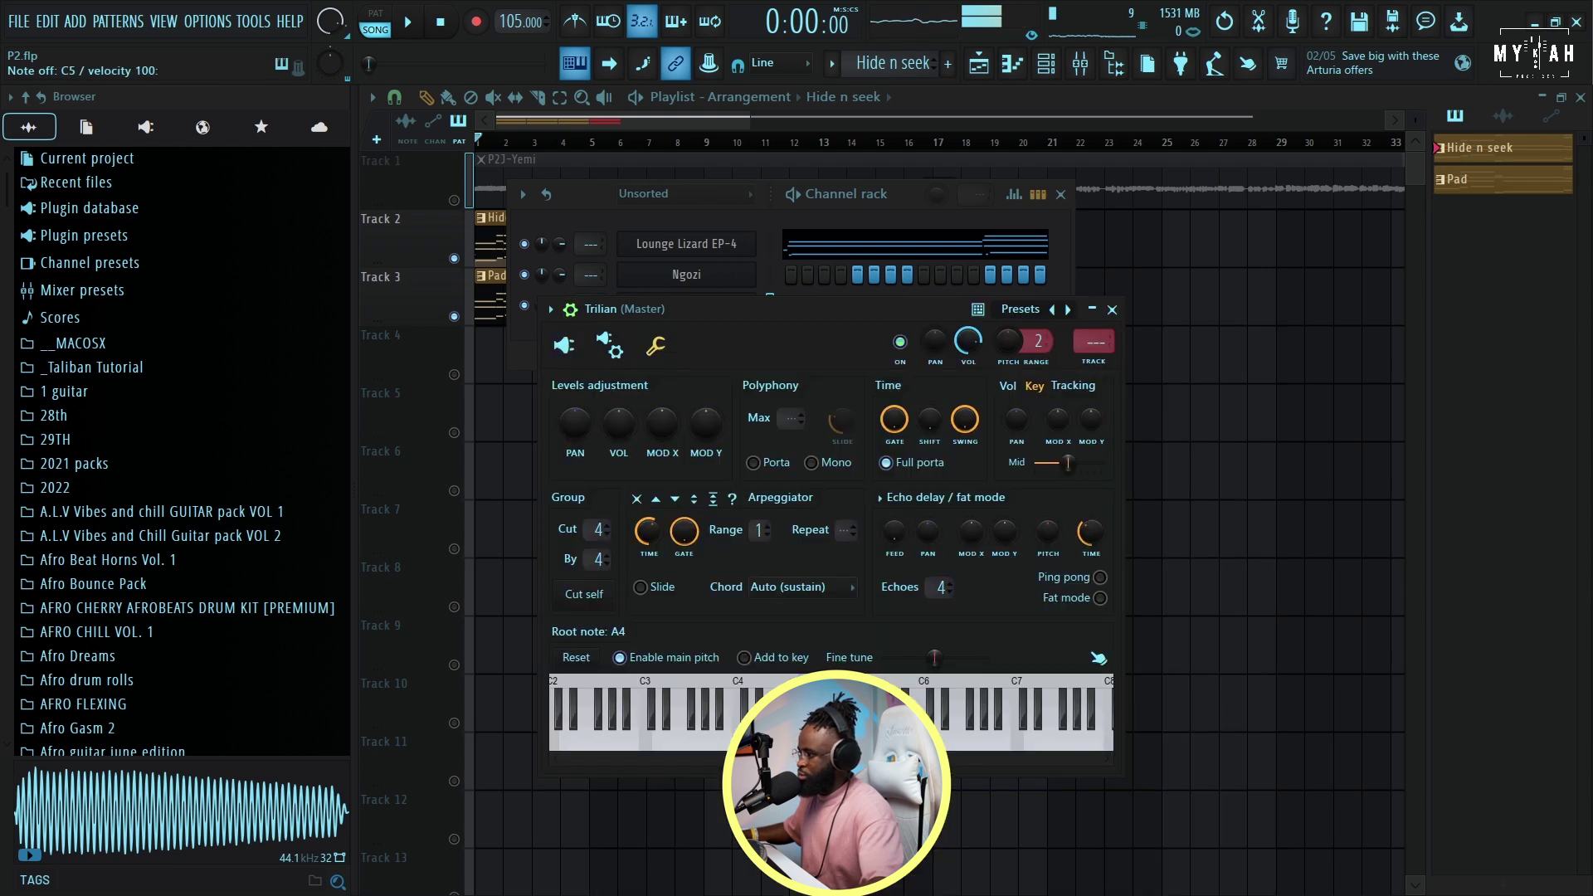
{"action": "key", "text": "F4"}
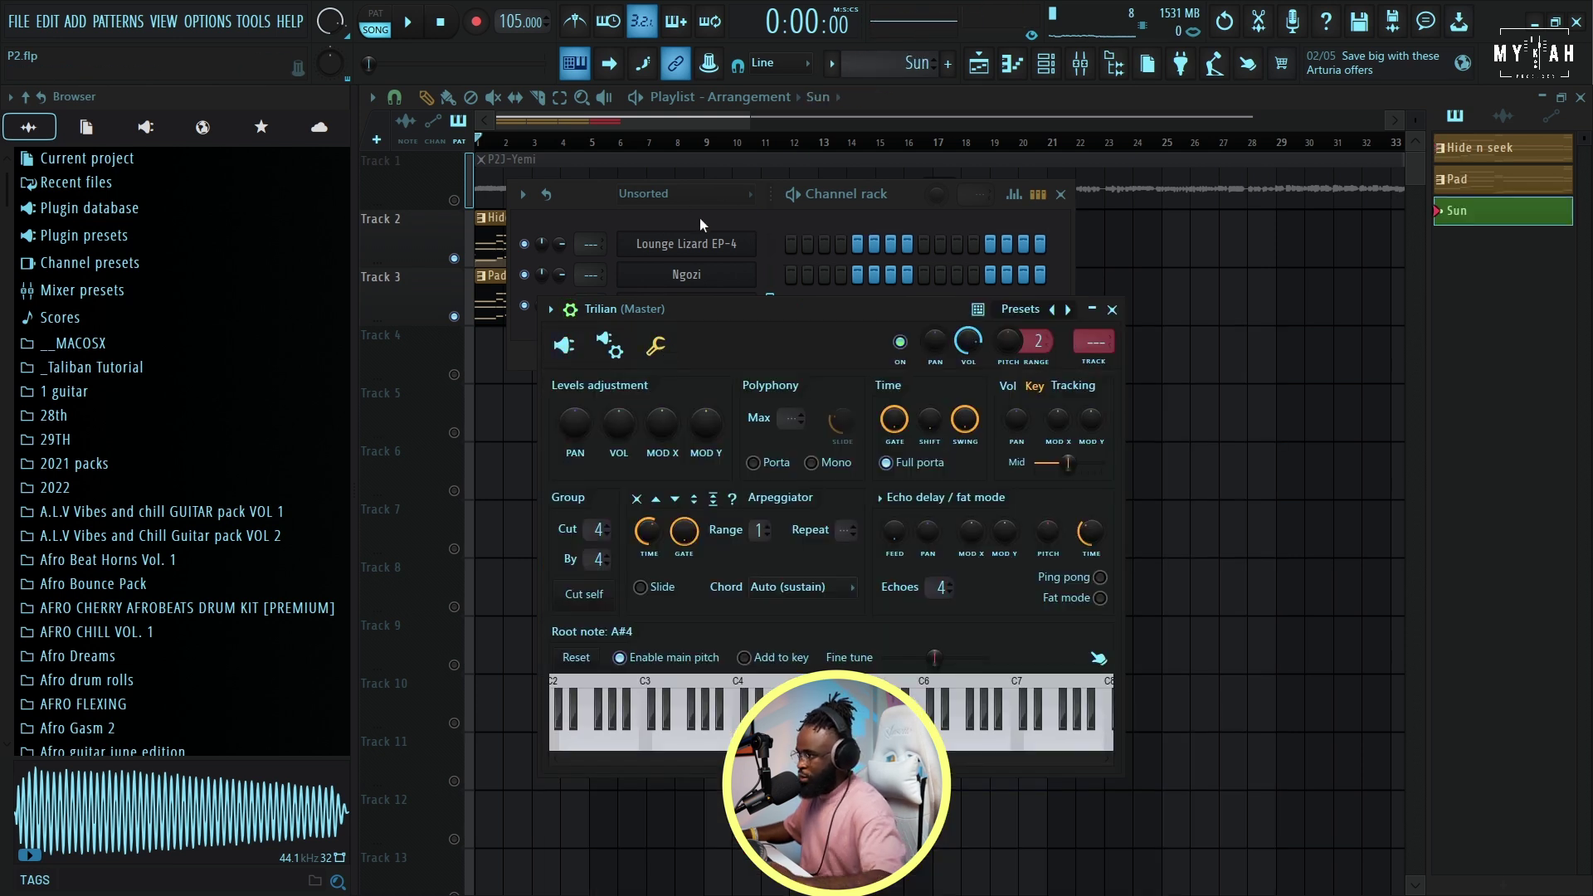
{"action": "left_click", "coordinate": [481, 145]}
{"action": "key", "text": "space"}
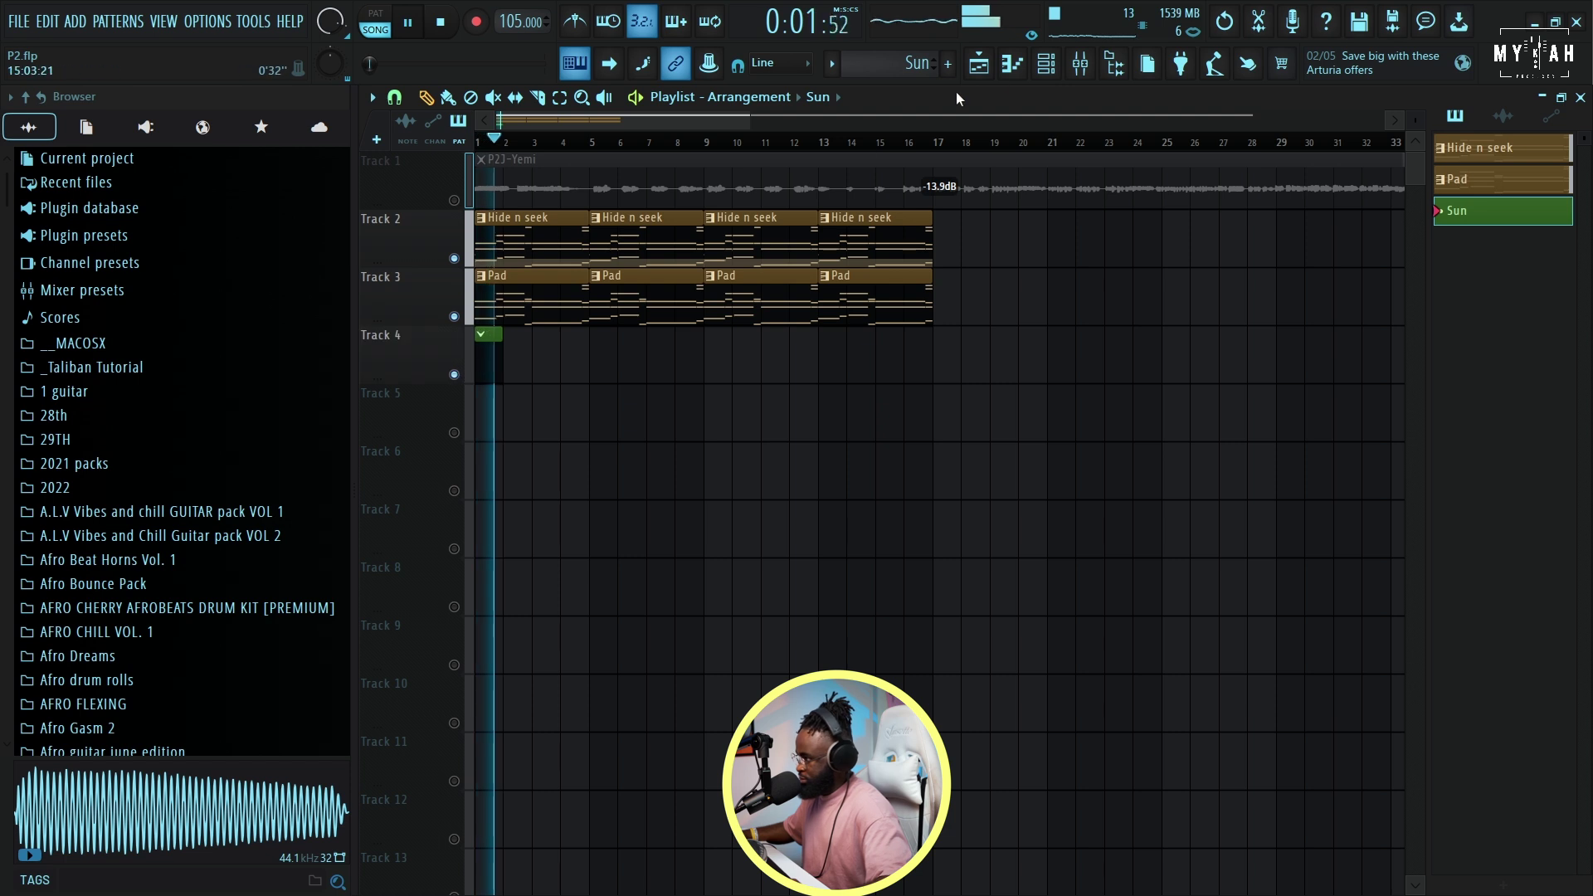
- Add an A4 bass note at bar 1 in Trilian's piano roll and lower the Trilian channel volume to 39%
{"action": "left_click", "coordinate": [1011, 65]}
{"action": "key", "text": "space"}
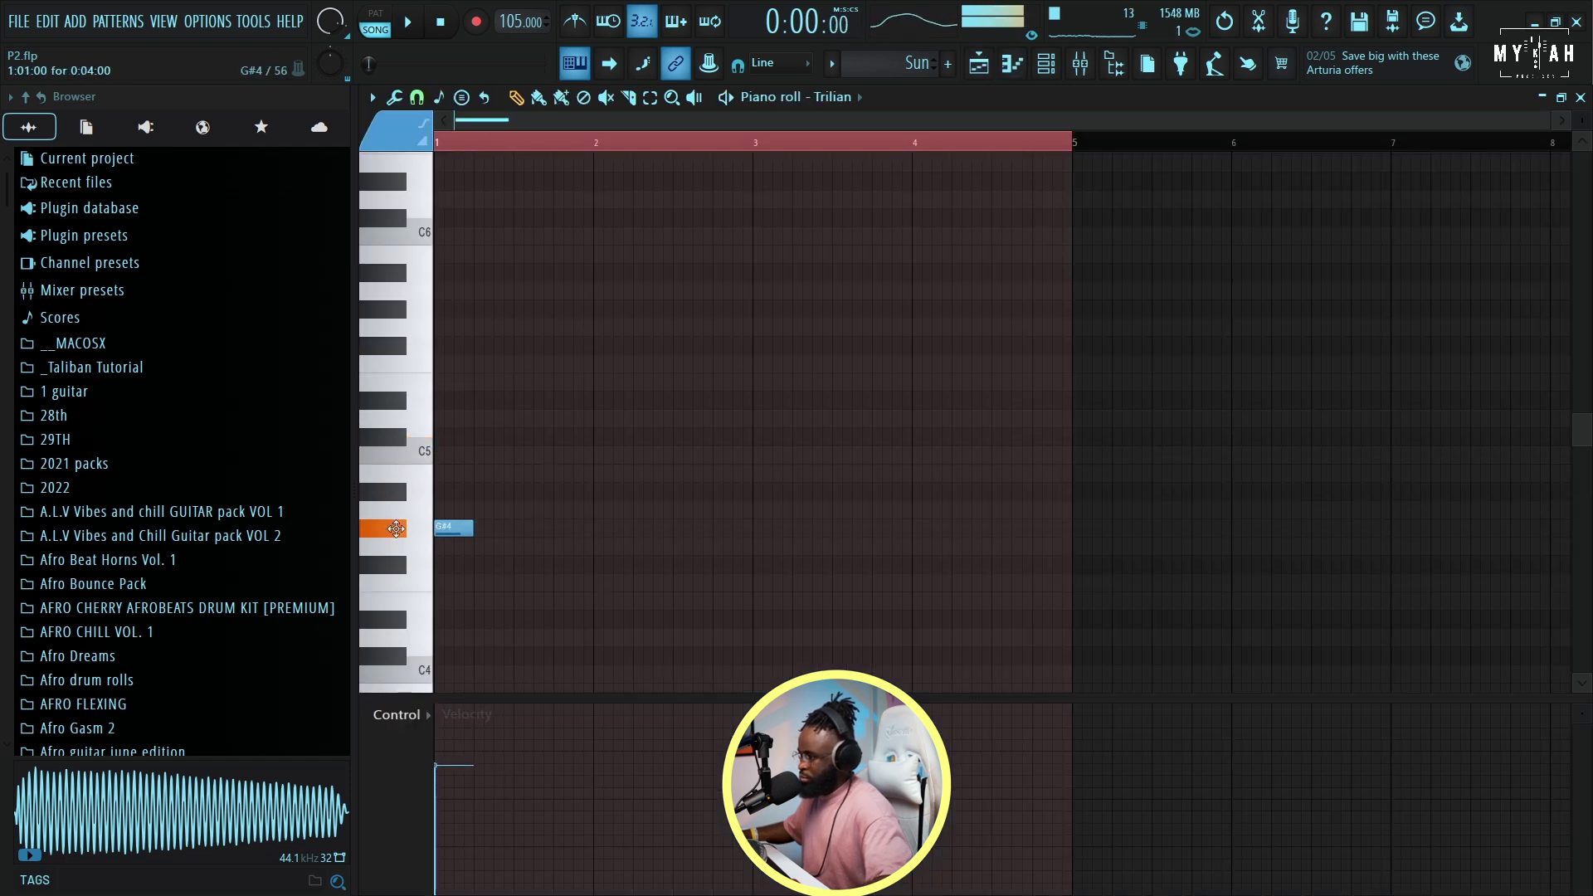
{"action": "key", "text": "F6"}
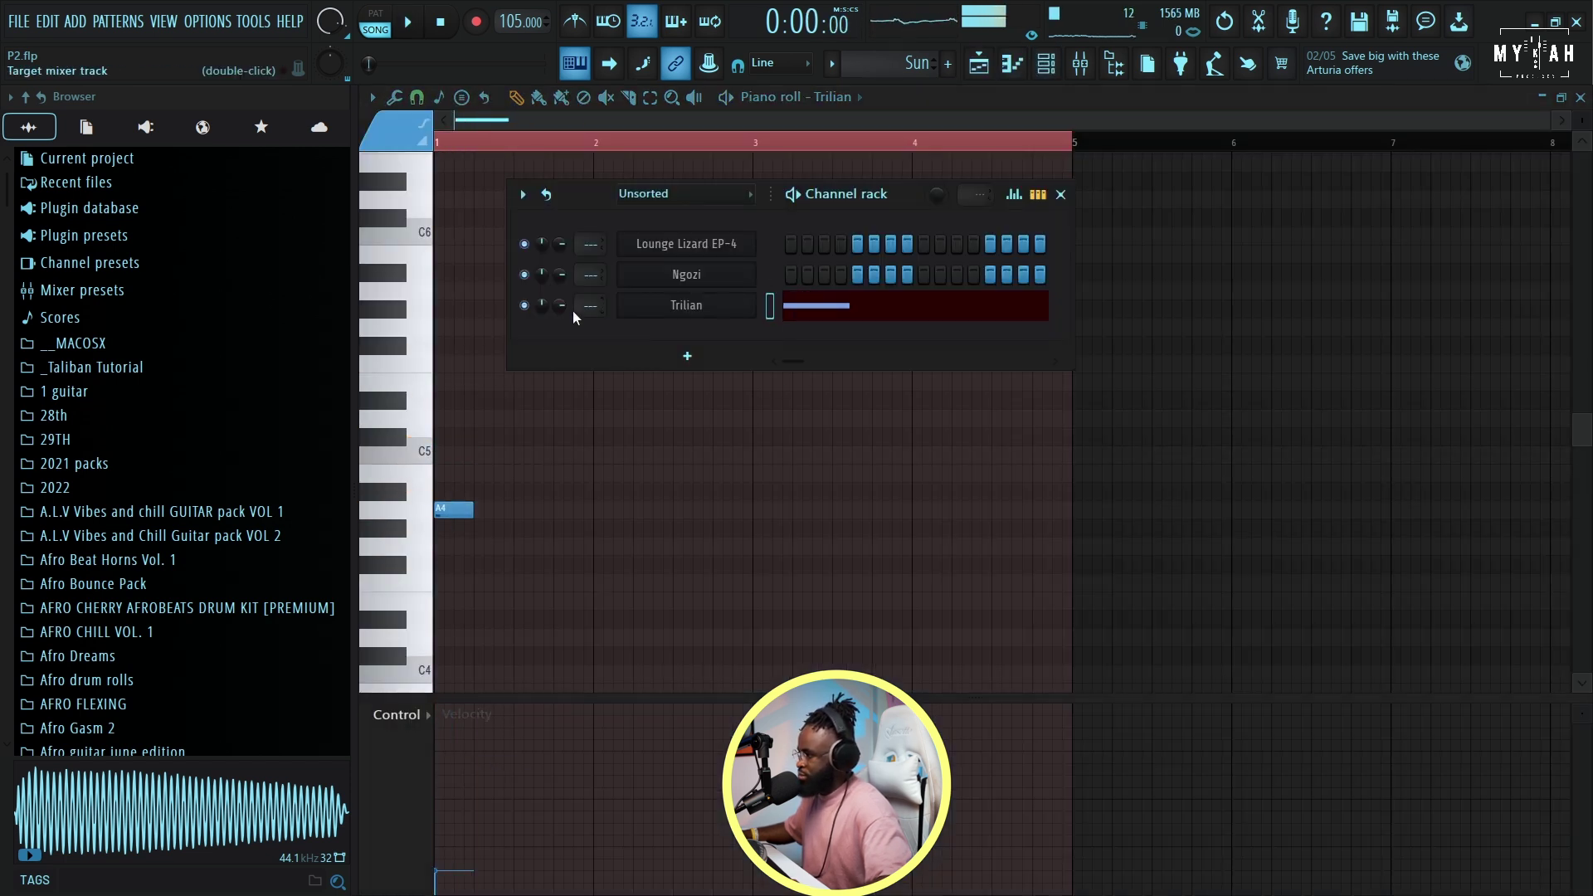
{"action": "key", "text": "space"}
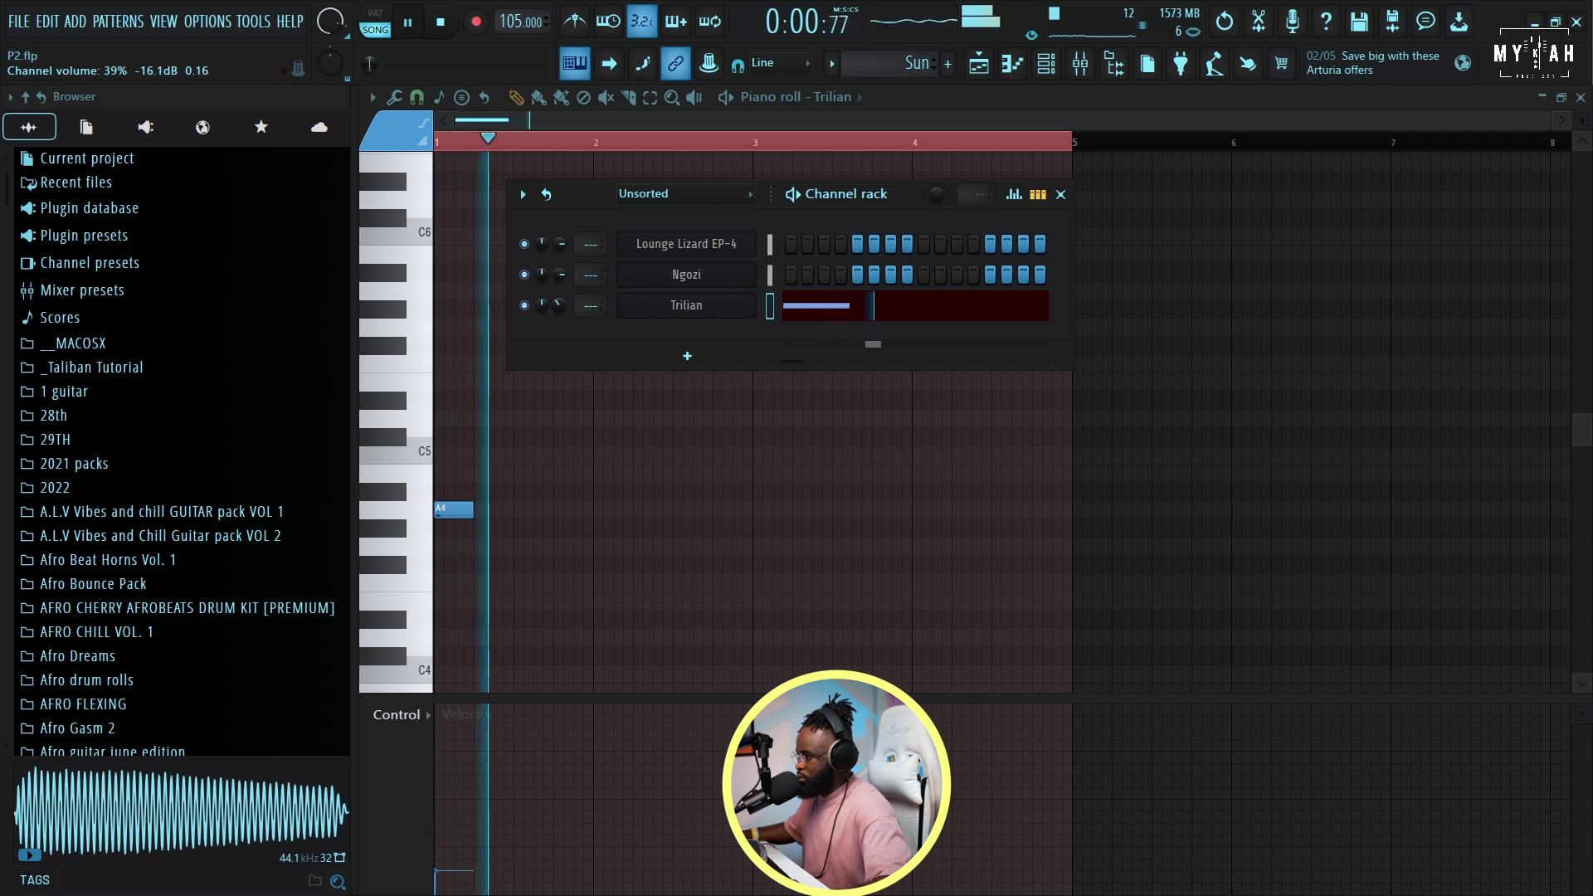
- Lengthen the A4 to three beats and continue the bassline with a one-beat B4, a three-beat C5 and a one-beat E4
{"action": "left_click_drag", "start_coordinate": [473, 509], "coordinate": [553, 510]}
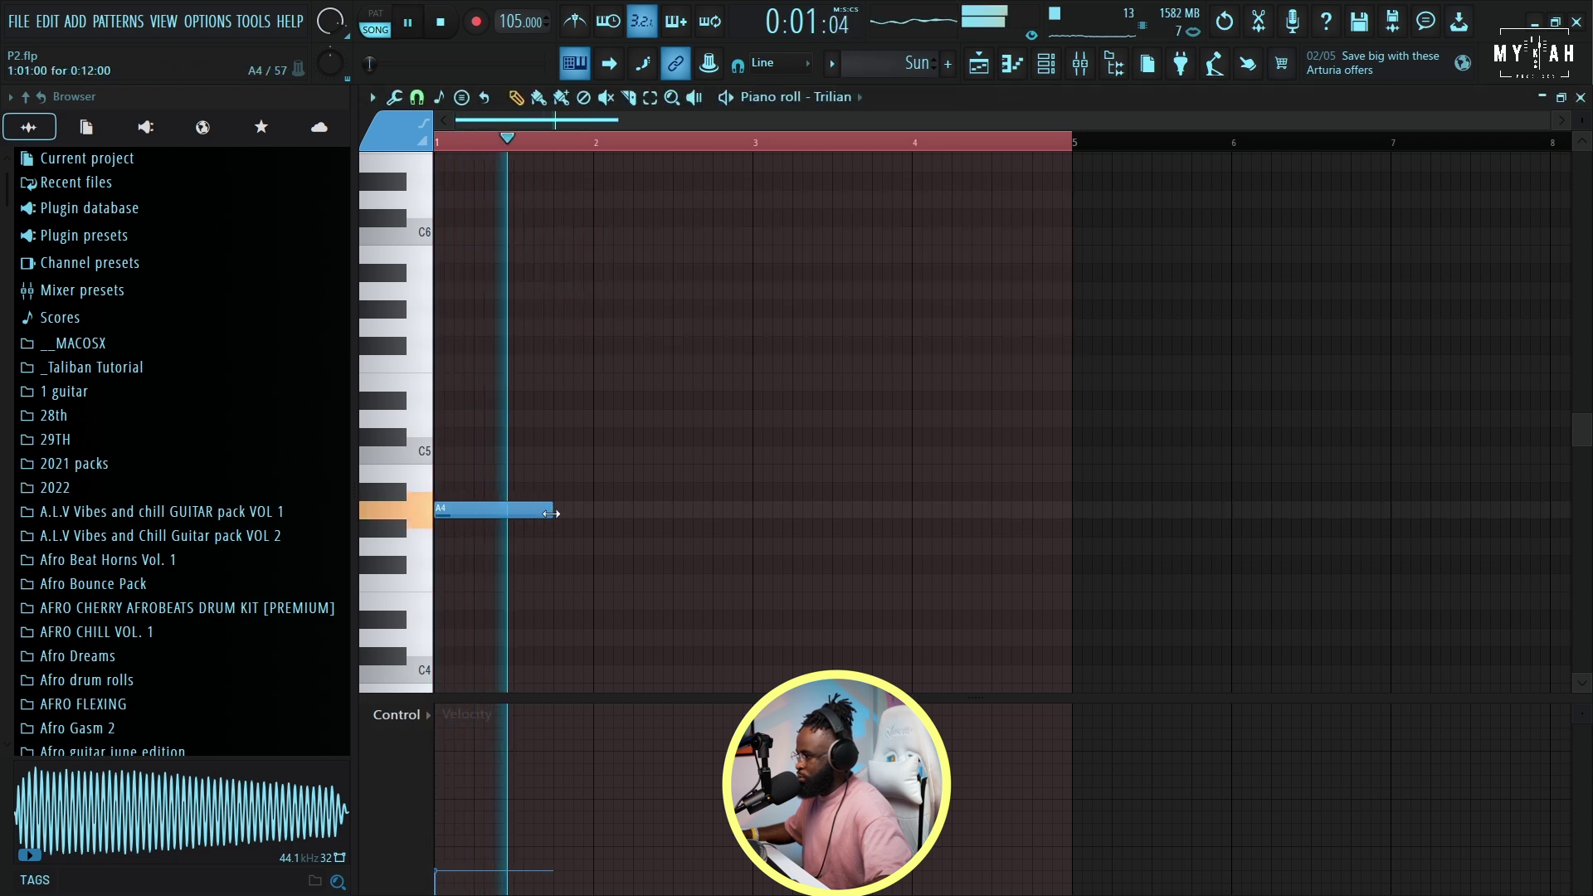
{"action": "left_click", "coordinate": [576, 470]}
{"action": "key", "text": "space"}
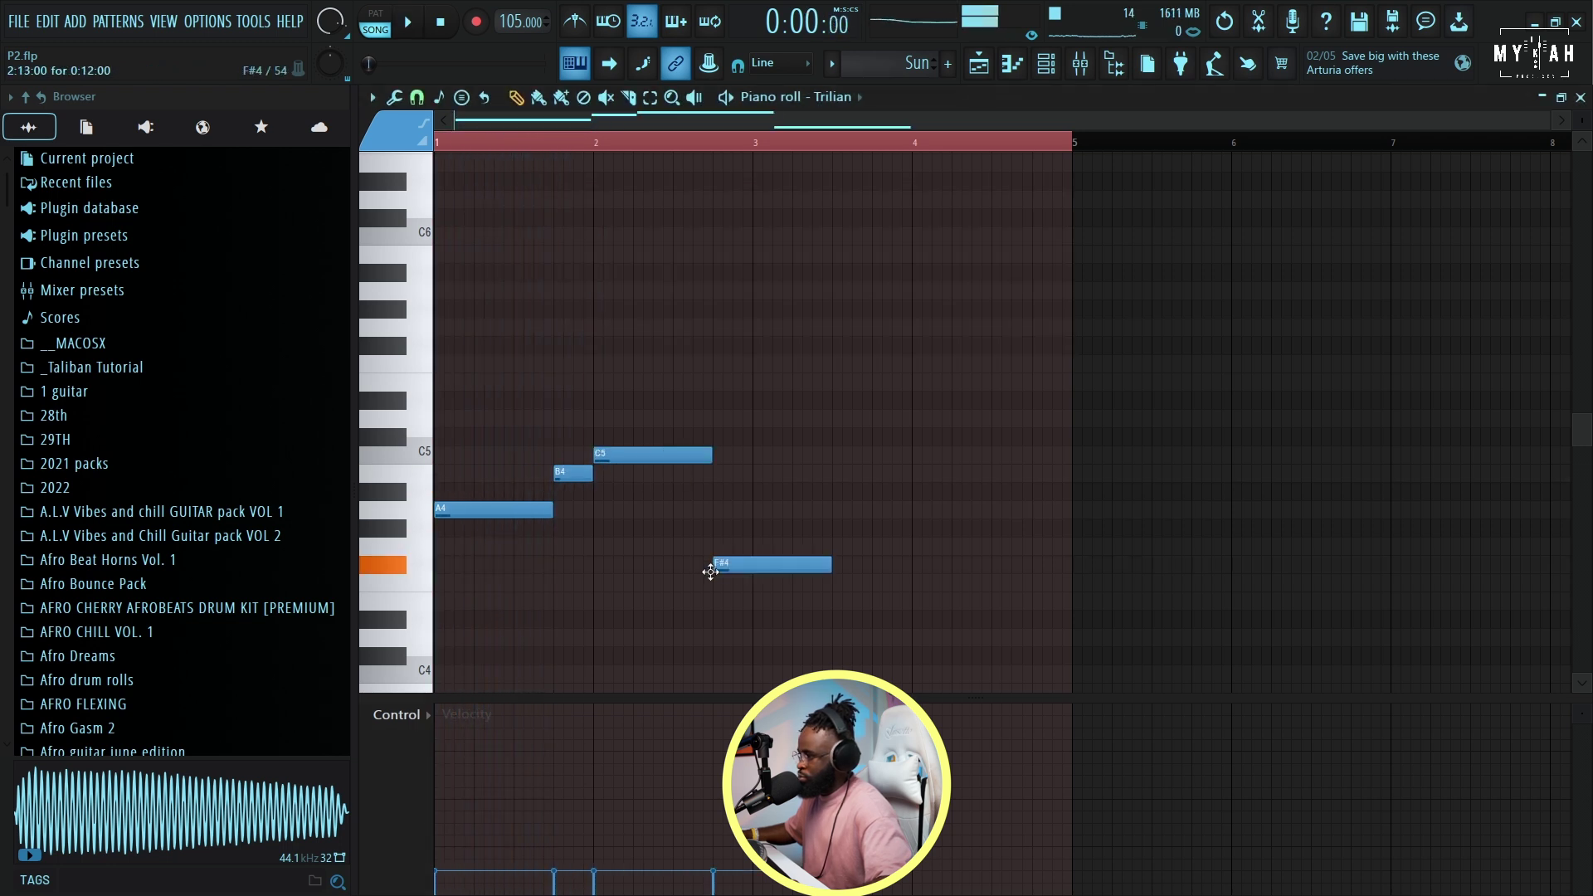
{"action": "left_click_drag", "start_coordinate": [711, 569], "coordinate": [715, 611]}
{"action": "key", "text": "space"}
{"action": "left_click_drag", "start_coordinate": [829, 600], "coordinate": [752, 601]}
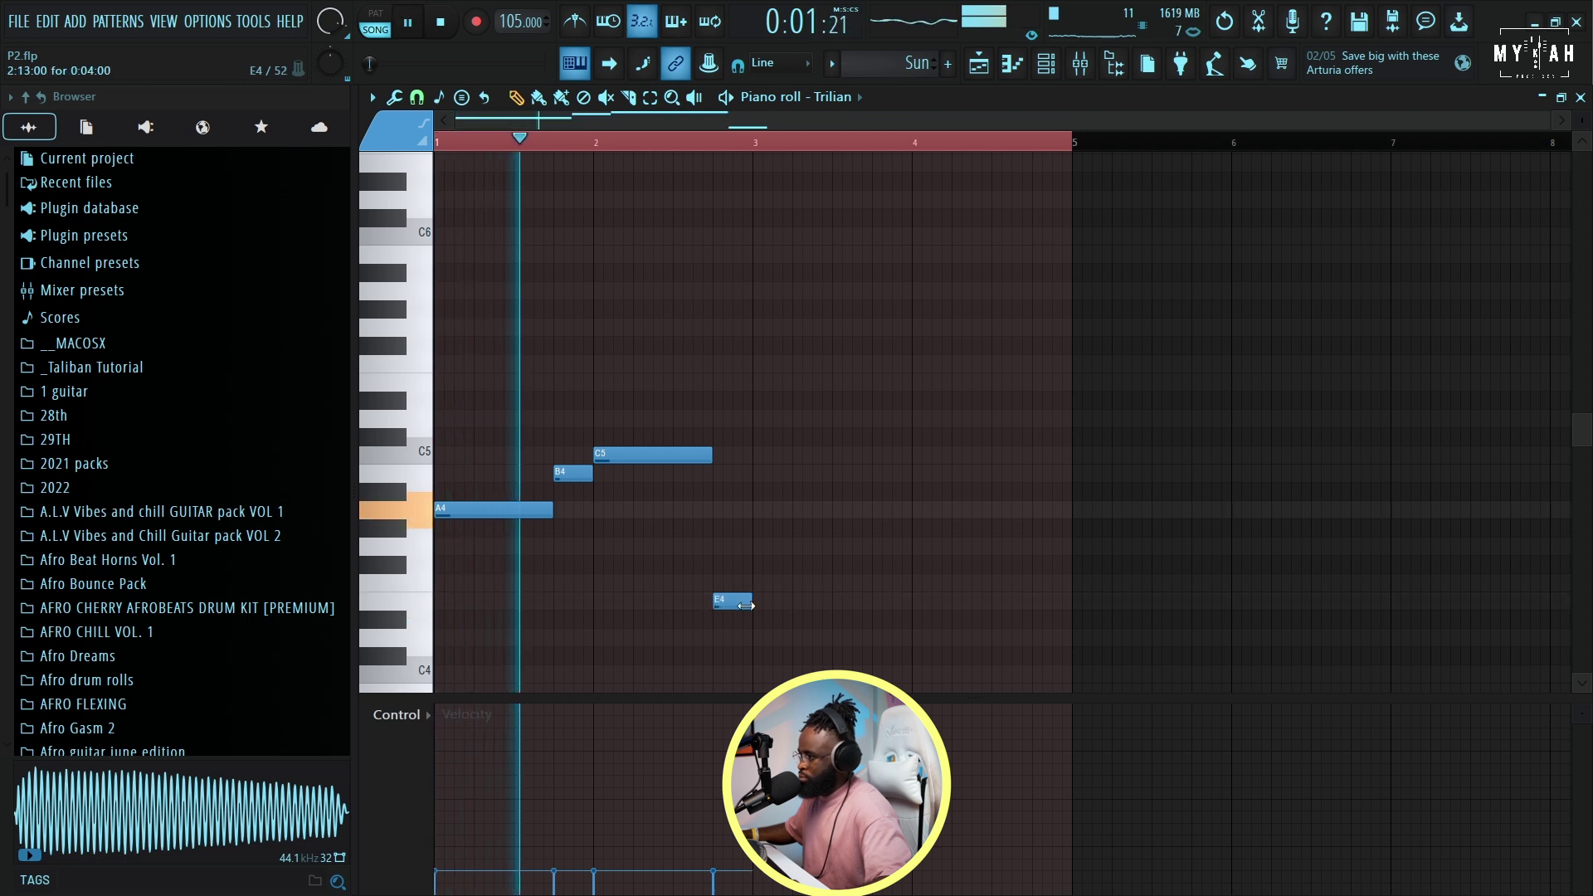
- Add an F4 at bar 3 lengthened to seven beats and a one-beat G4 at the end of bar 4
{"action": "left_click", "coordinate": [759, 582]}
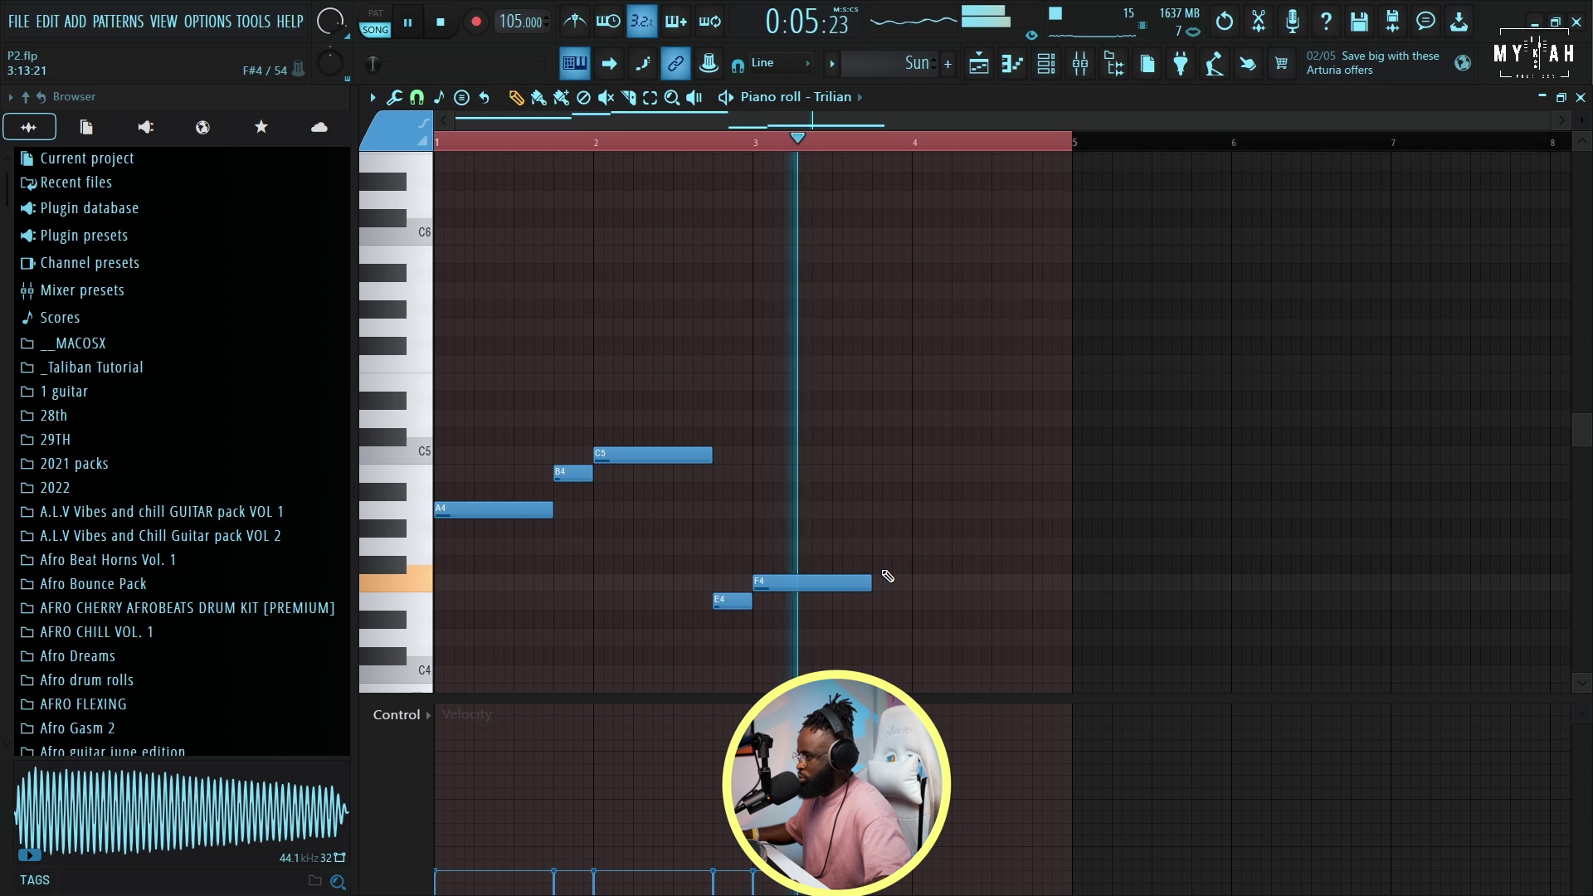
{"action": "left_click_drag", "start_coordinate": [867, 581], "coordinate": [1004, 589]}
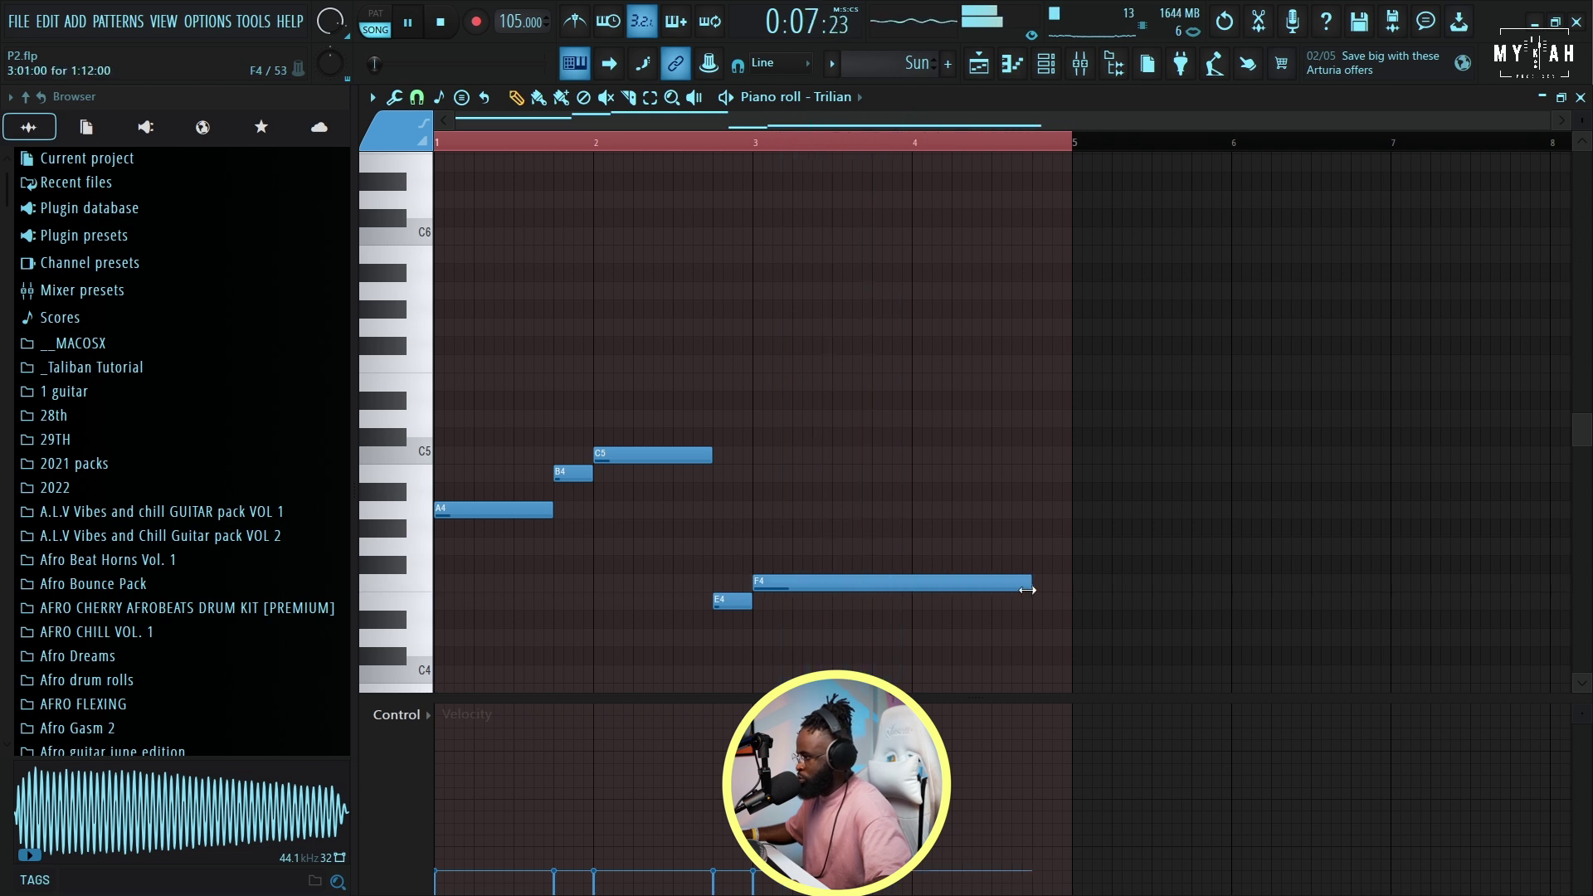
{"action": "left_click", "coordinate": [1029, 546]}
{"action": "key", "text": "space"}
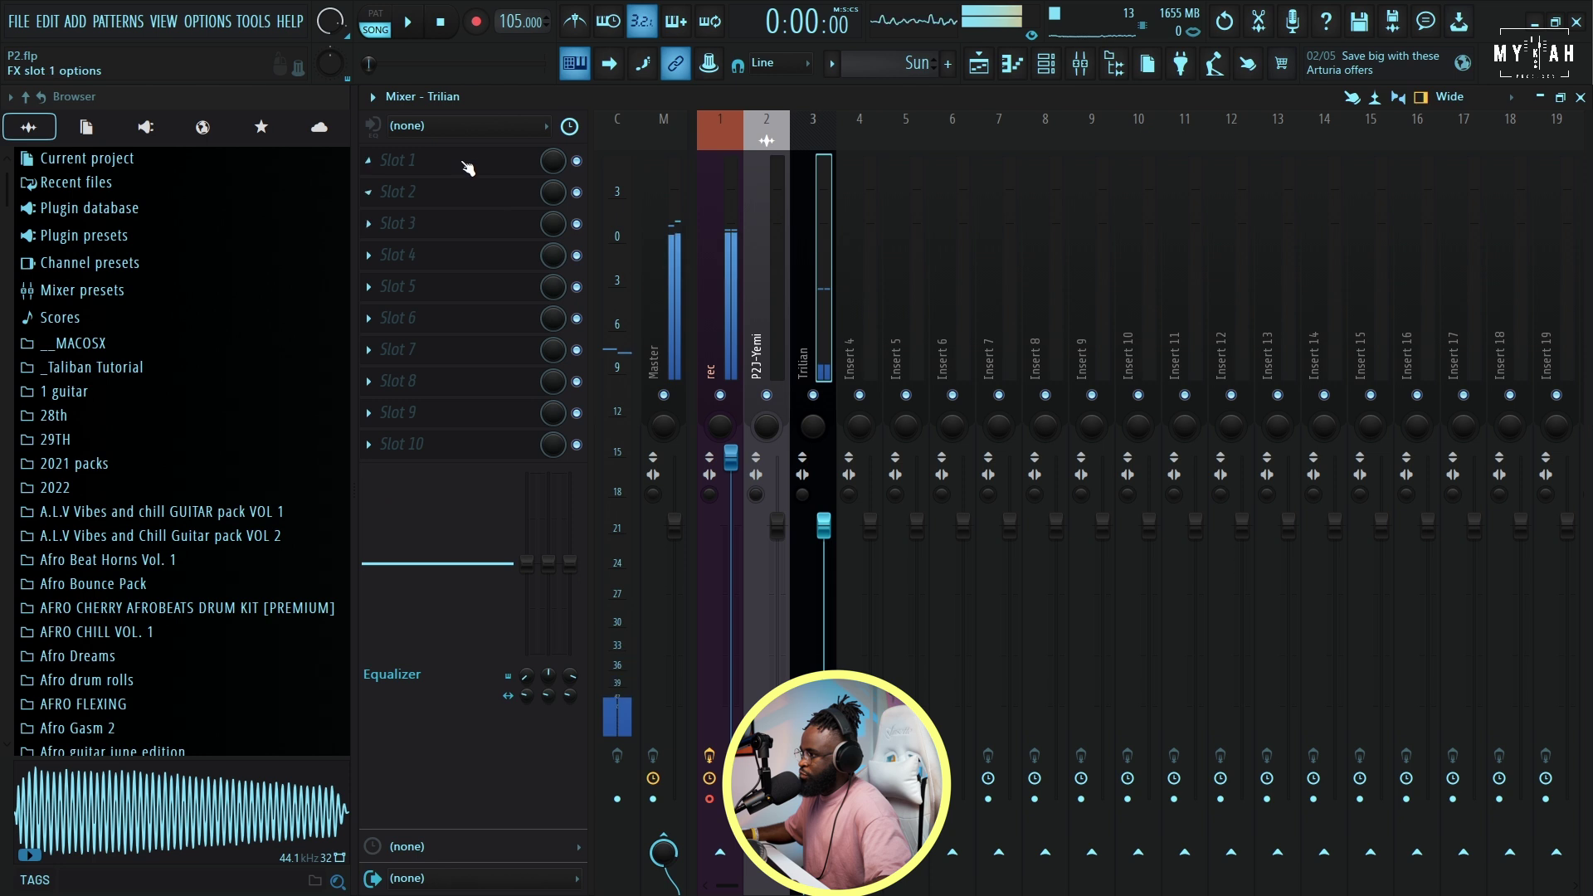
- Insert Fruity Parametric EQ 2 on the Trilian mixer track and pull band 1 down at about 74 Hz with Steep 8 order
{"action": "left_click", "coordinate": [467, 165]}
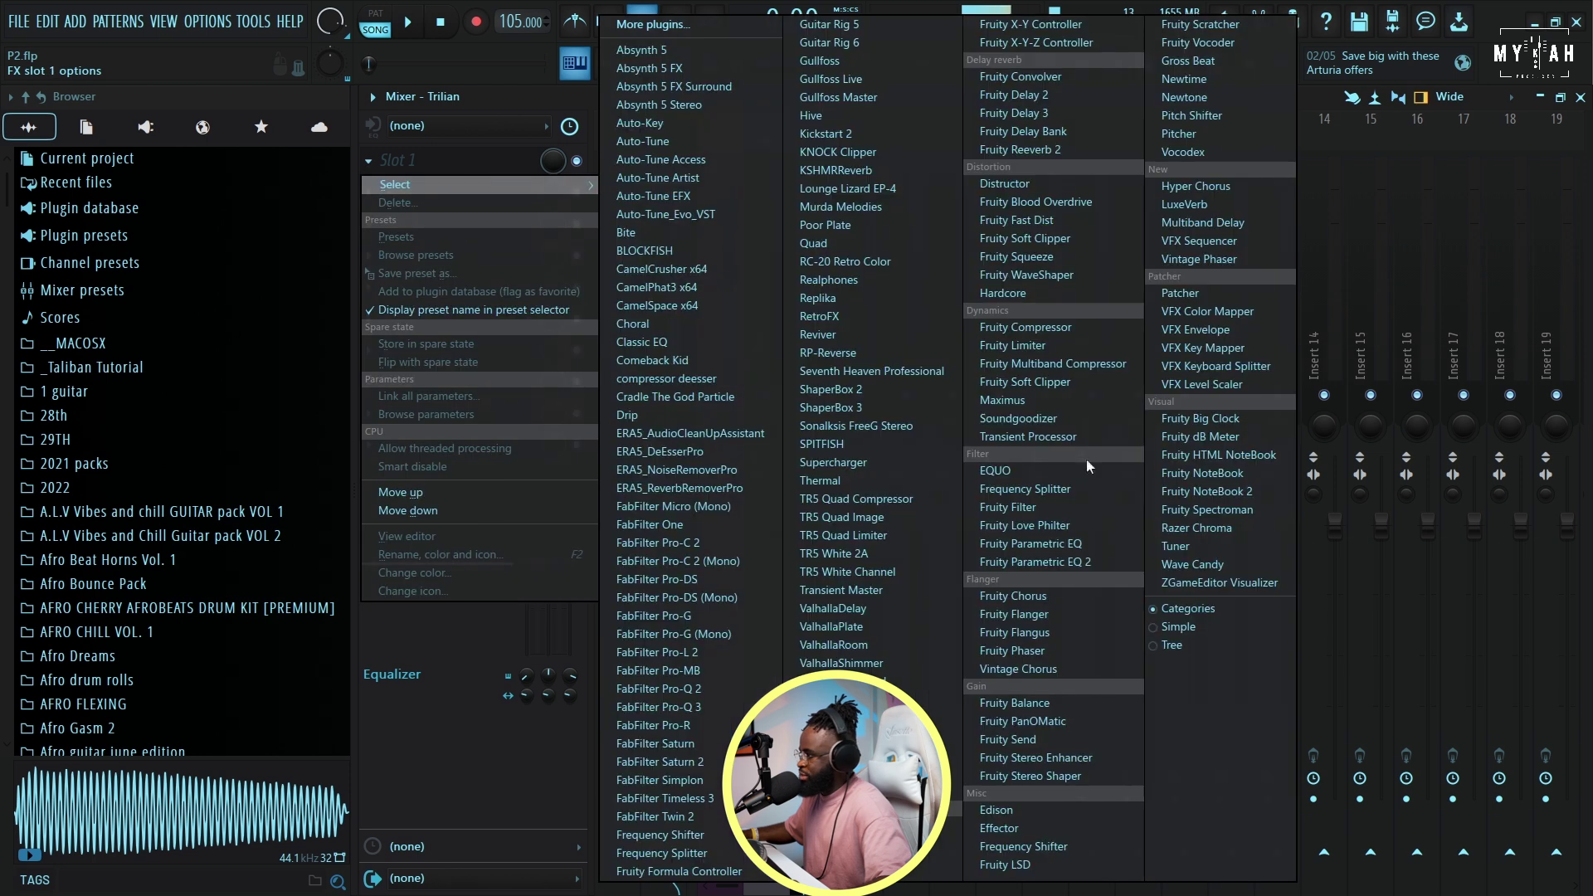
{"action": "left_click", "coordinate": [1109, 560]}
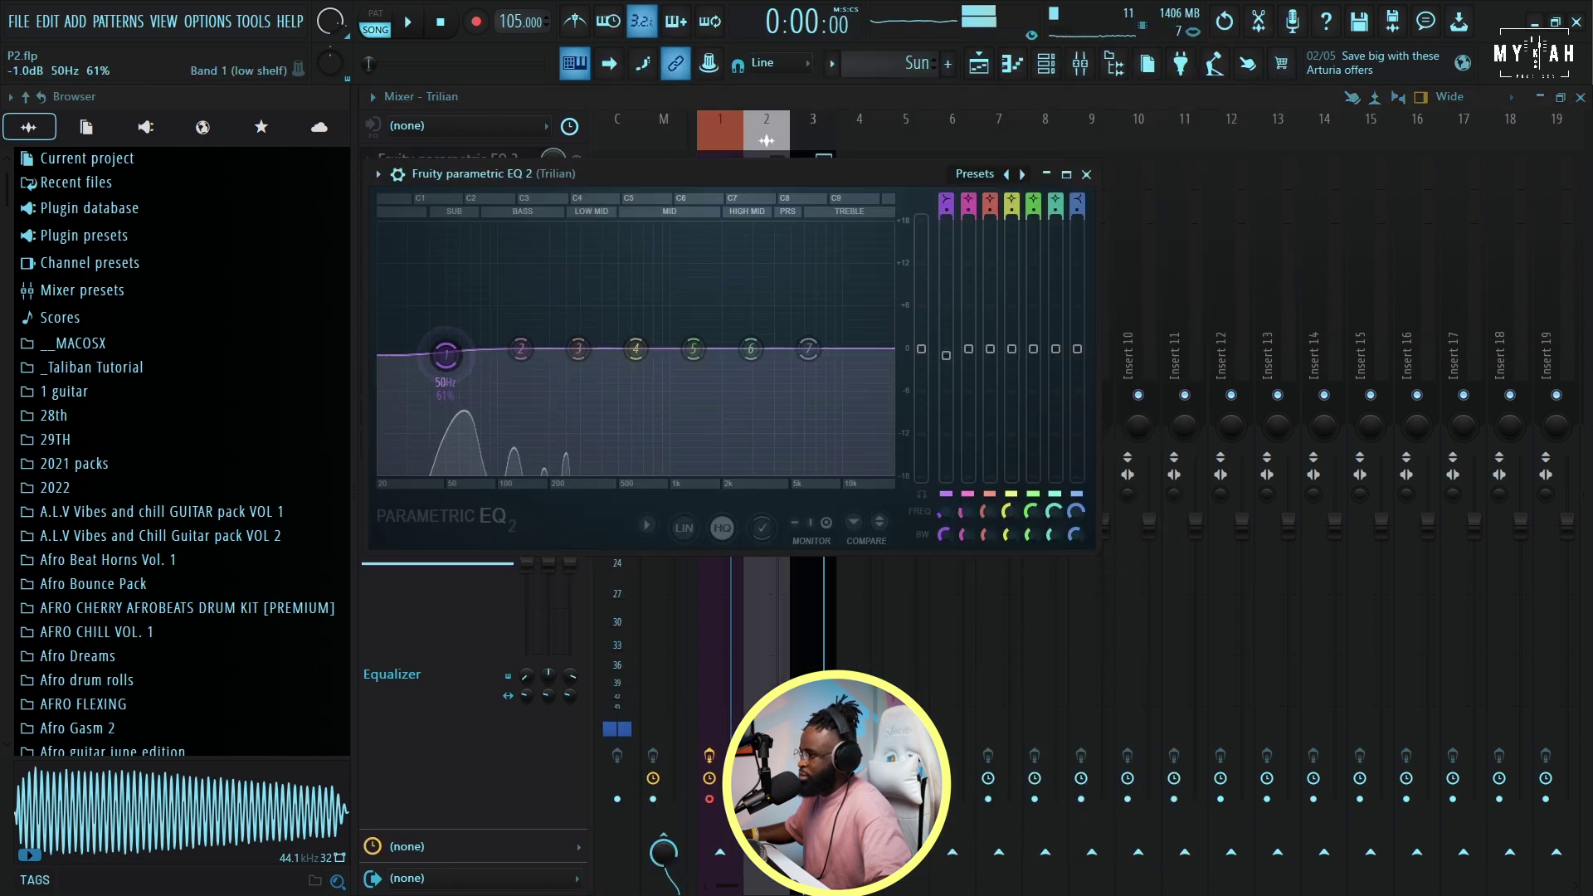
{"action": "left_click_drag", "start_coordinate": [440, 350], "coordinate": [475, 469]}
{"action": "key", "text": "space"}
{"action": "right_click", "coordinate": [475, 471]}
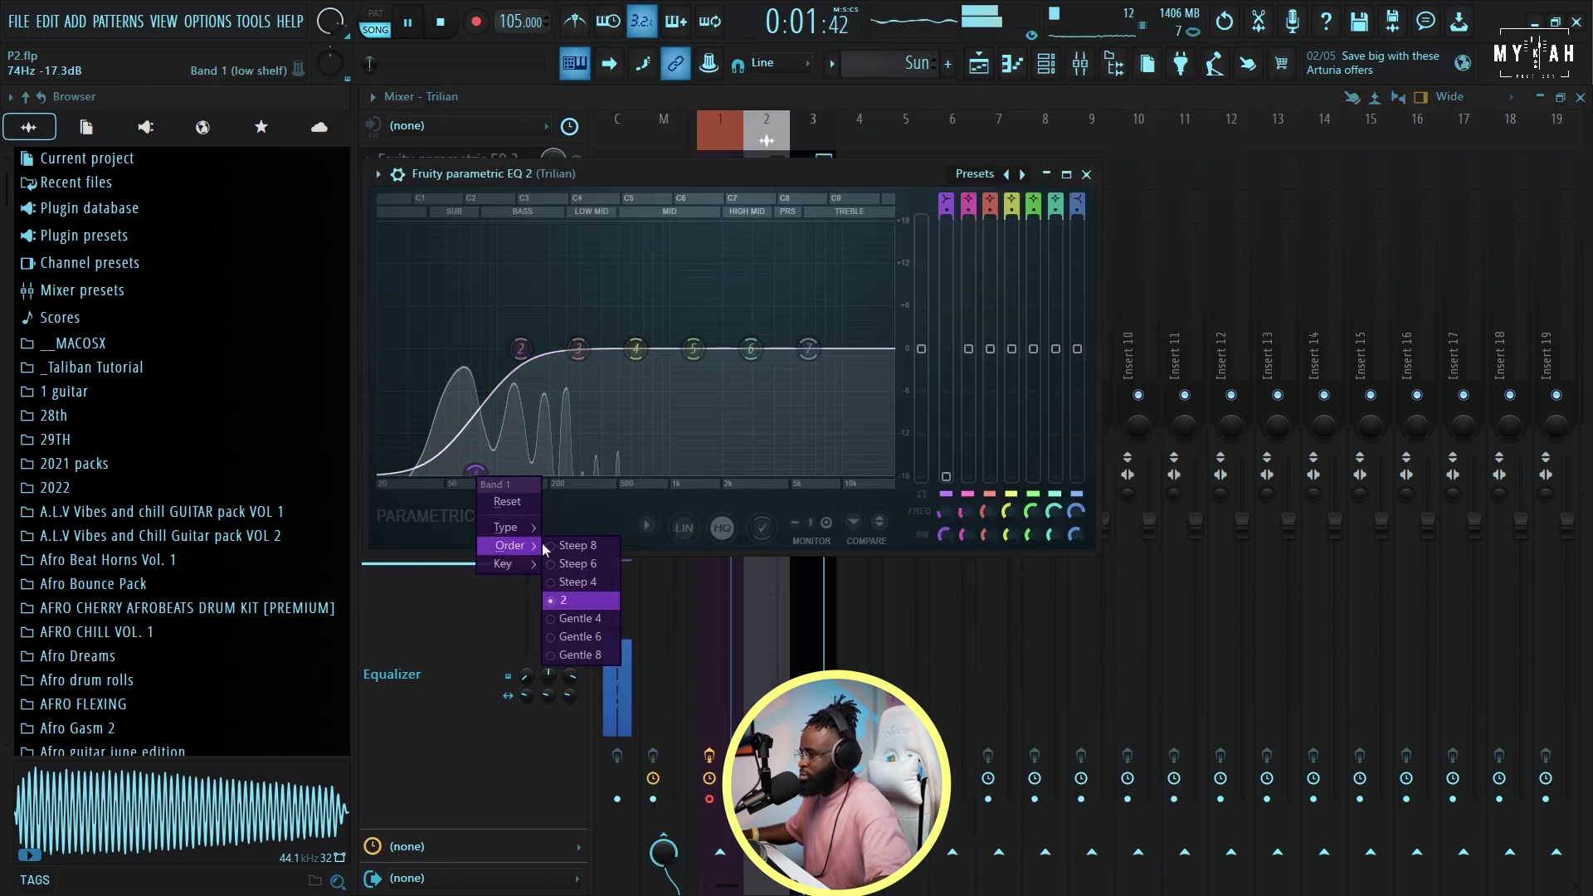
{"action": "left_click", "coordinate": [578, 546]}
{"action": "key", "text": "space"}
- Pull EQ band 7 fully down in the low mids to cut the highs, and shift band 1 slightly below 60 Hz
{"action": "mouse_move", "coordinate": [808, 349]}
{"action": "left_mouse_down"}
{"action": "mouse_move", "coordinate": [659, 472]}
{"action": "mouse_move", "coordinate": [617, 469]}
{"action": "left_mouse_up"}
{"action": "key", "text": "space"}
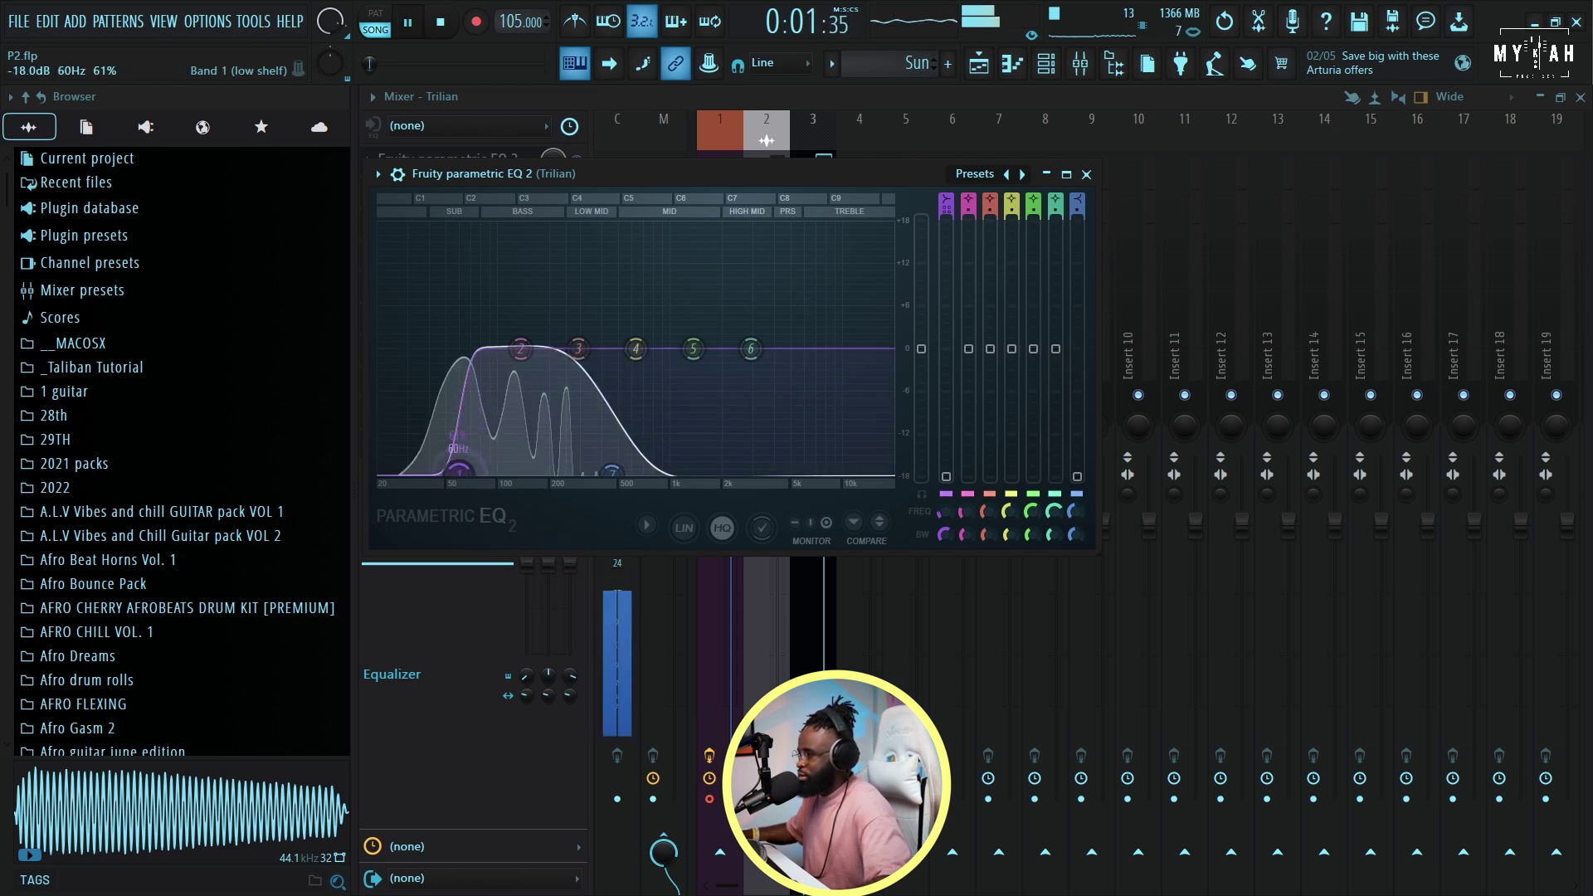
{"action": "left_click_drag", "start_coordinate": [459, 471], "coordinate": [454, 472]}
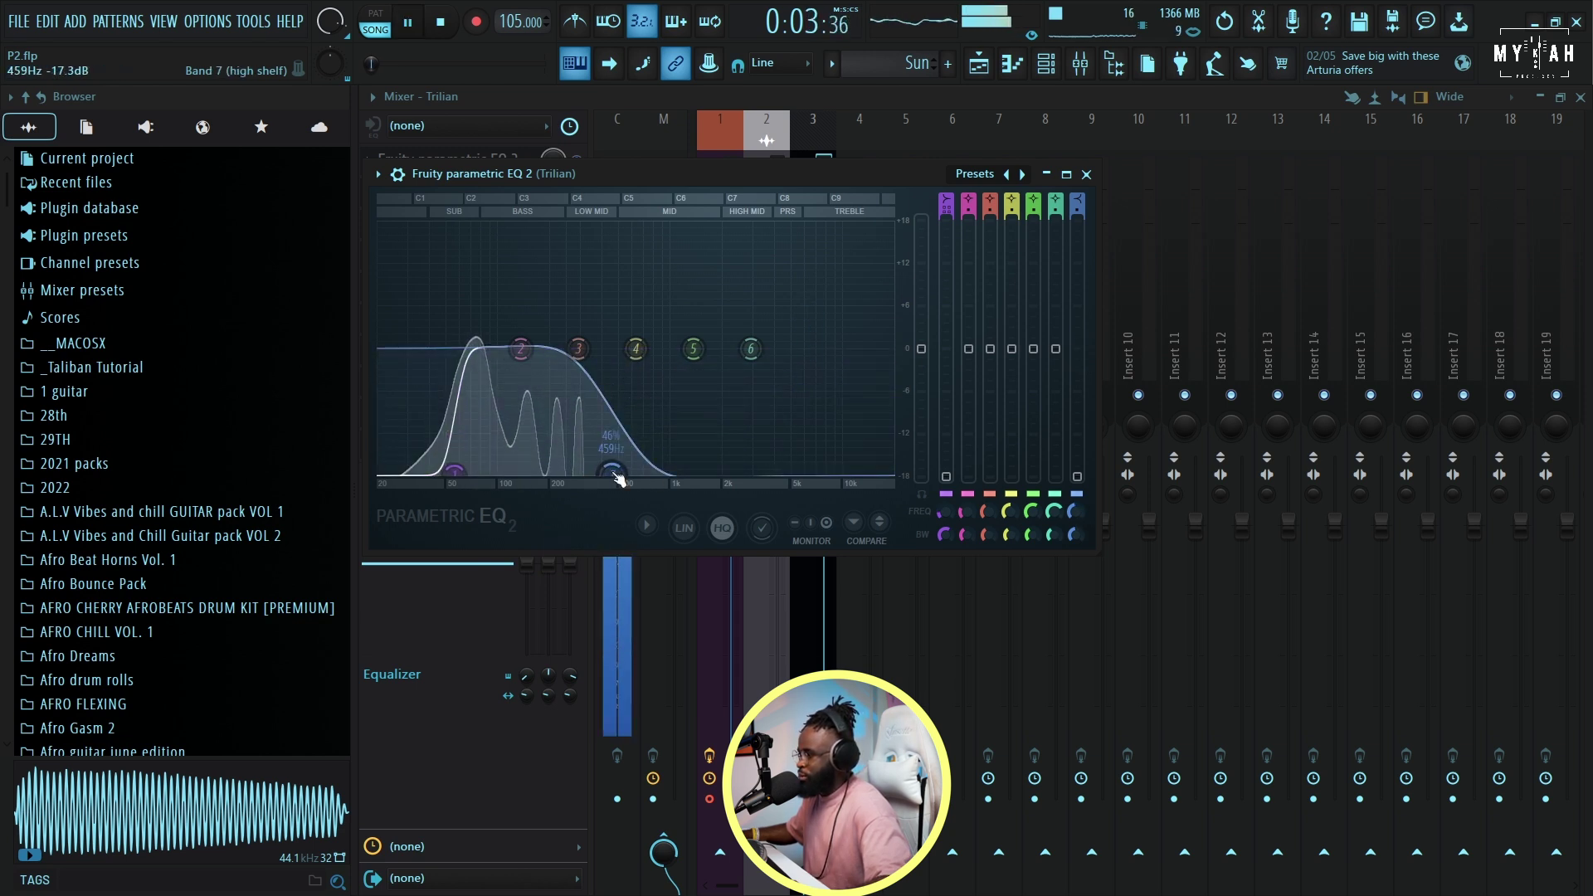
{"action": "left_click_drag", "start_coordinate": [590, 471], "coordinate": [581, 471]}
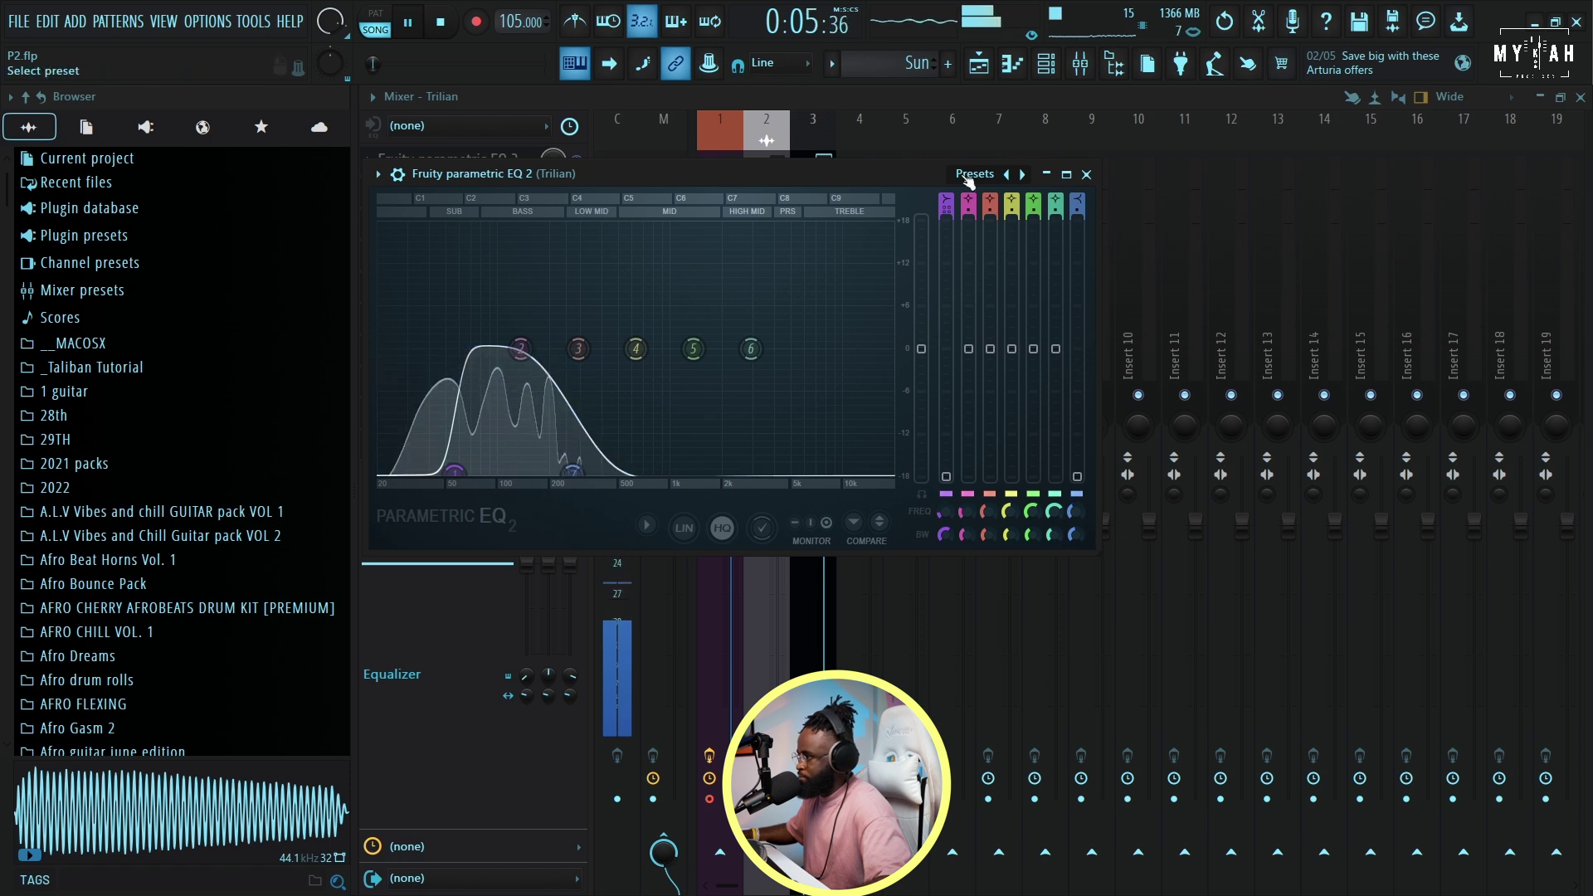
{"action": "key", "text": "Escape"}
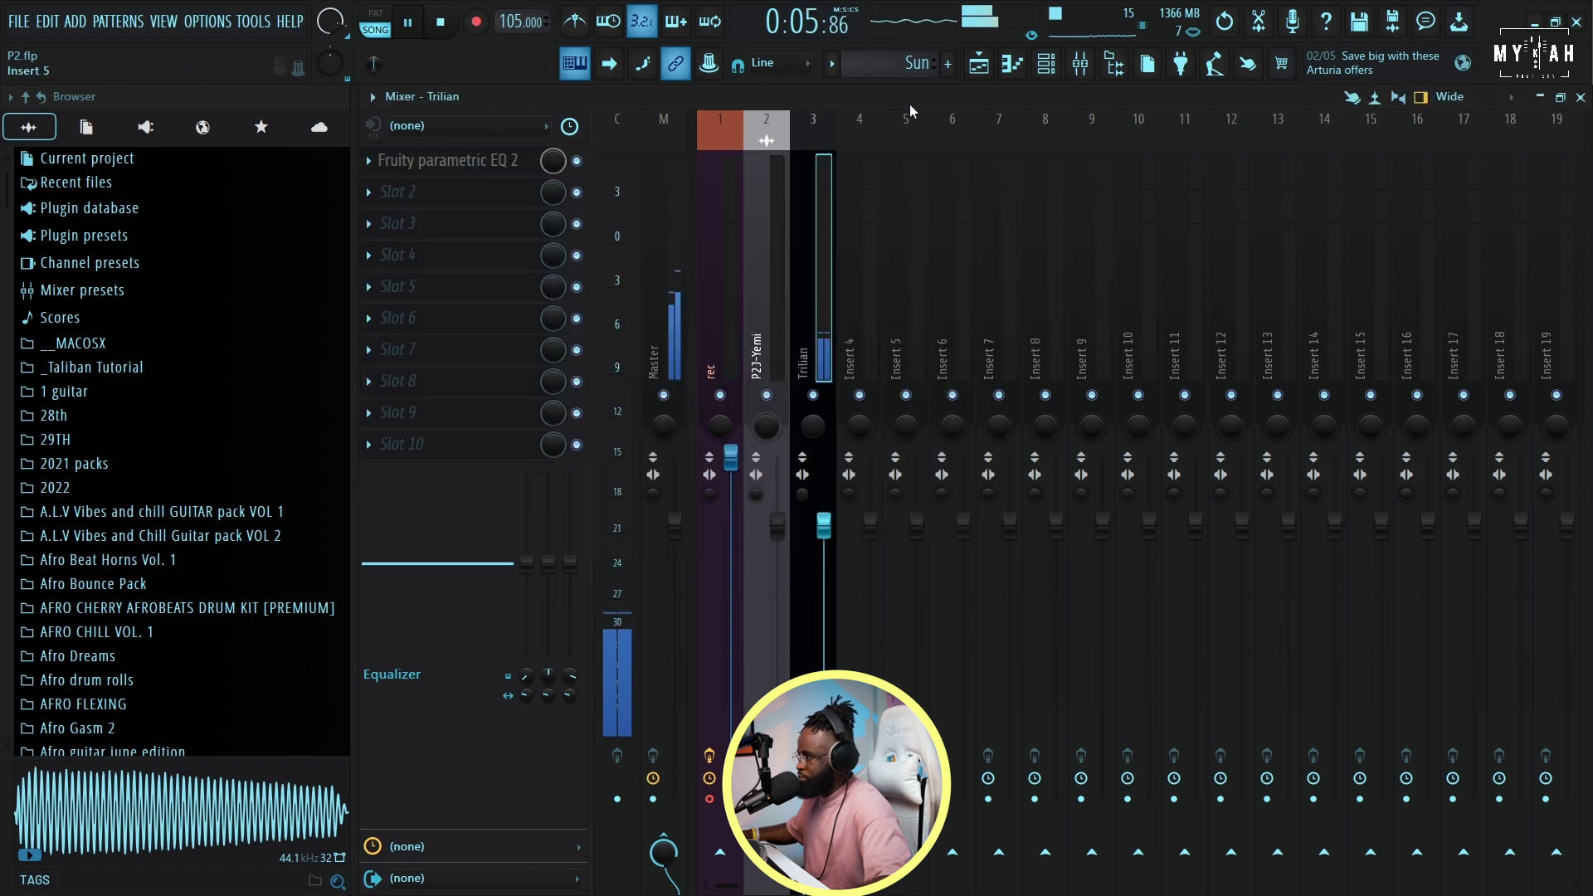
- Copy the Sun clip on Track 4 to bars 5, 9 and 13, and unmute the vocal with its gain at -8.1 dB
{"action": "left_click", "coordinate": [979, 63]}
{"action": "left_click", "coordinate": [631, 357]}
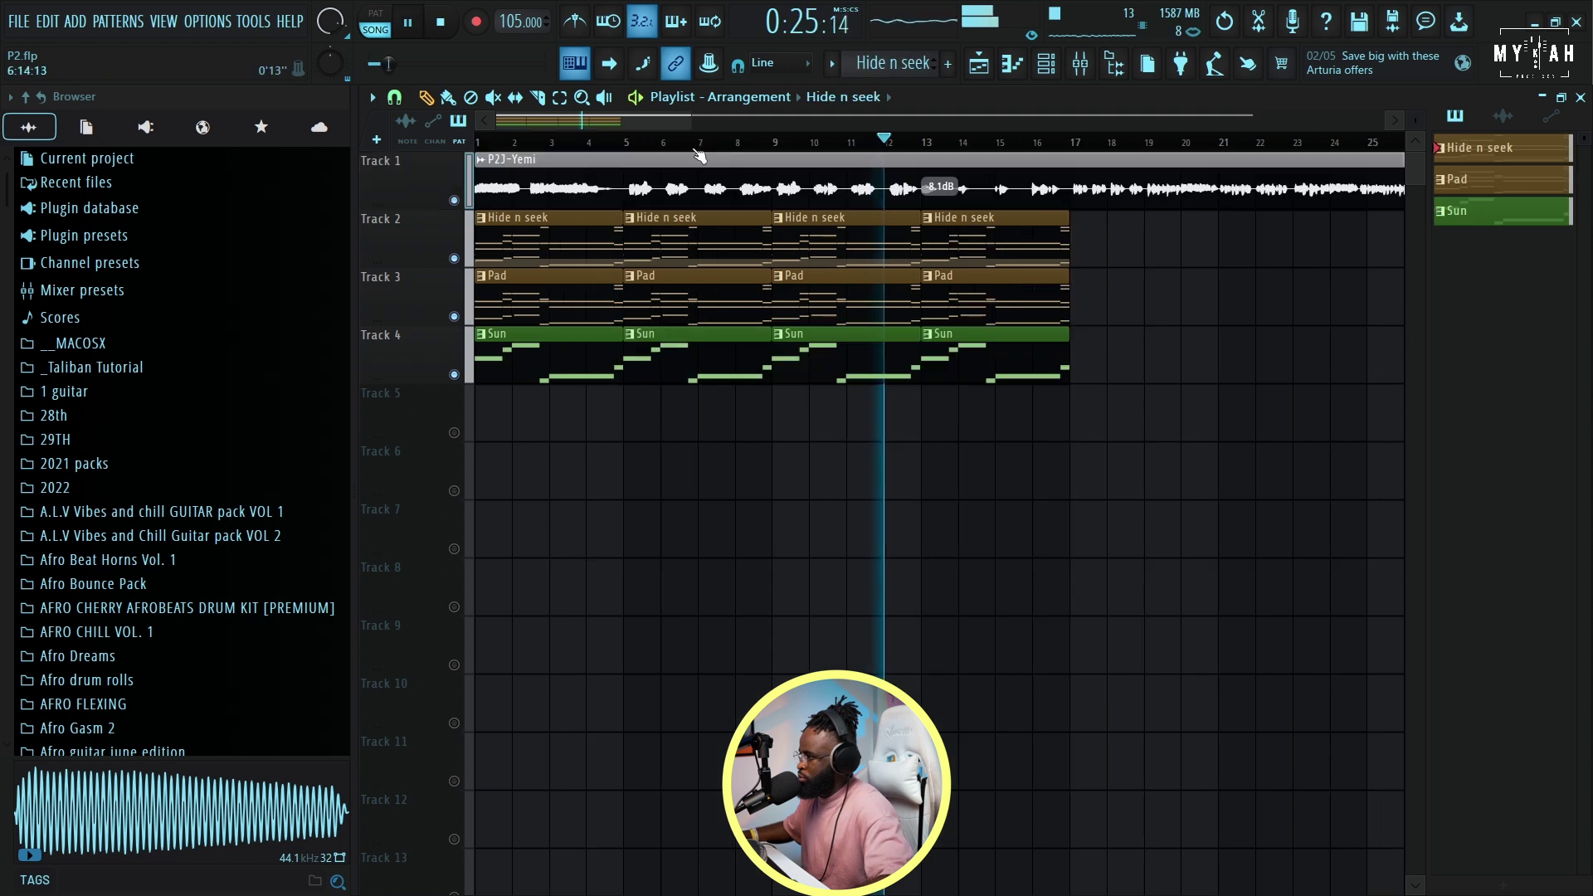
{"action": "key", "text": "space"}
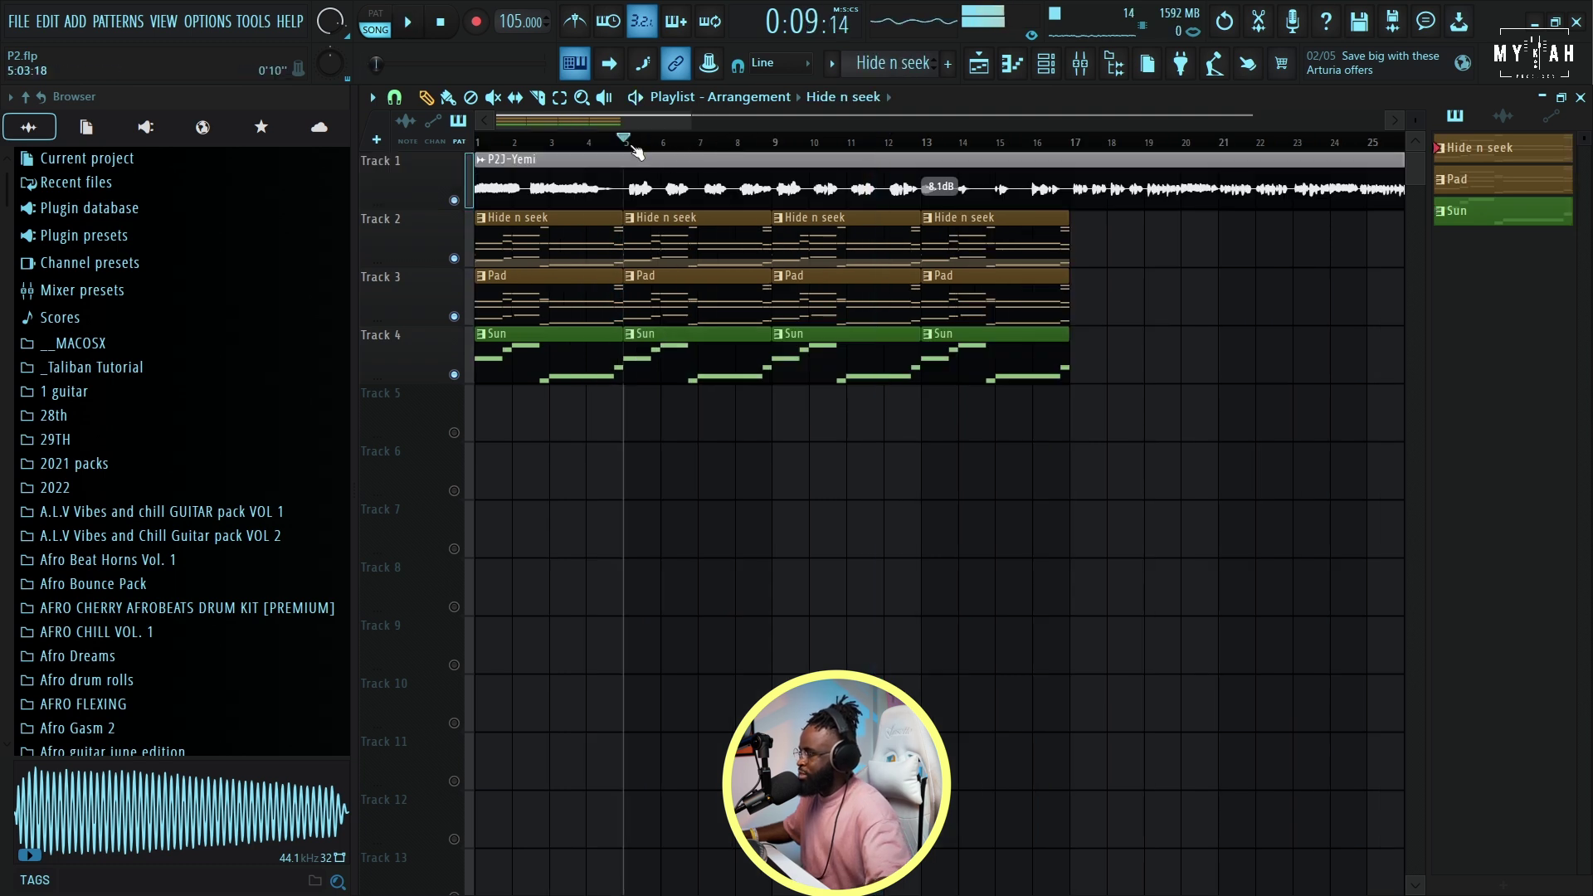
- Select bars 5 through 16 for looped playback and route Lounge Lizard EP-4 to mixer track 5 and Ngozi to mixer track 4
{"action": "left_click_drag", "start_coordinate": [636, 151], "coordinate": [959, 169]}
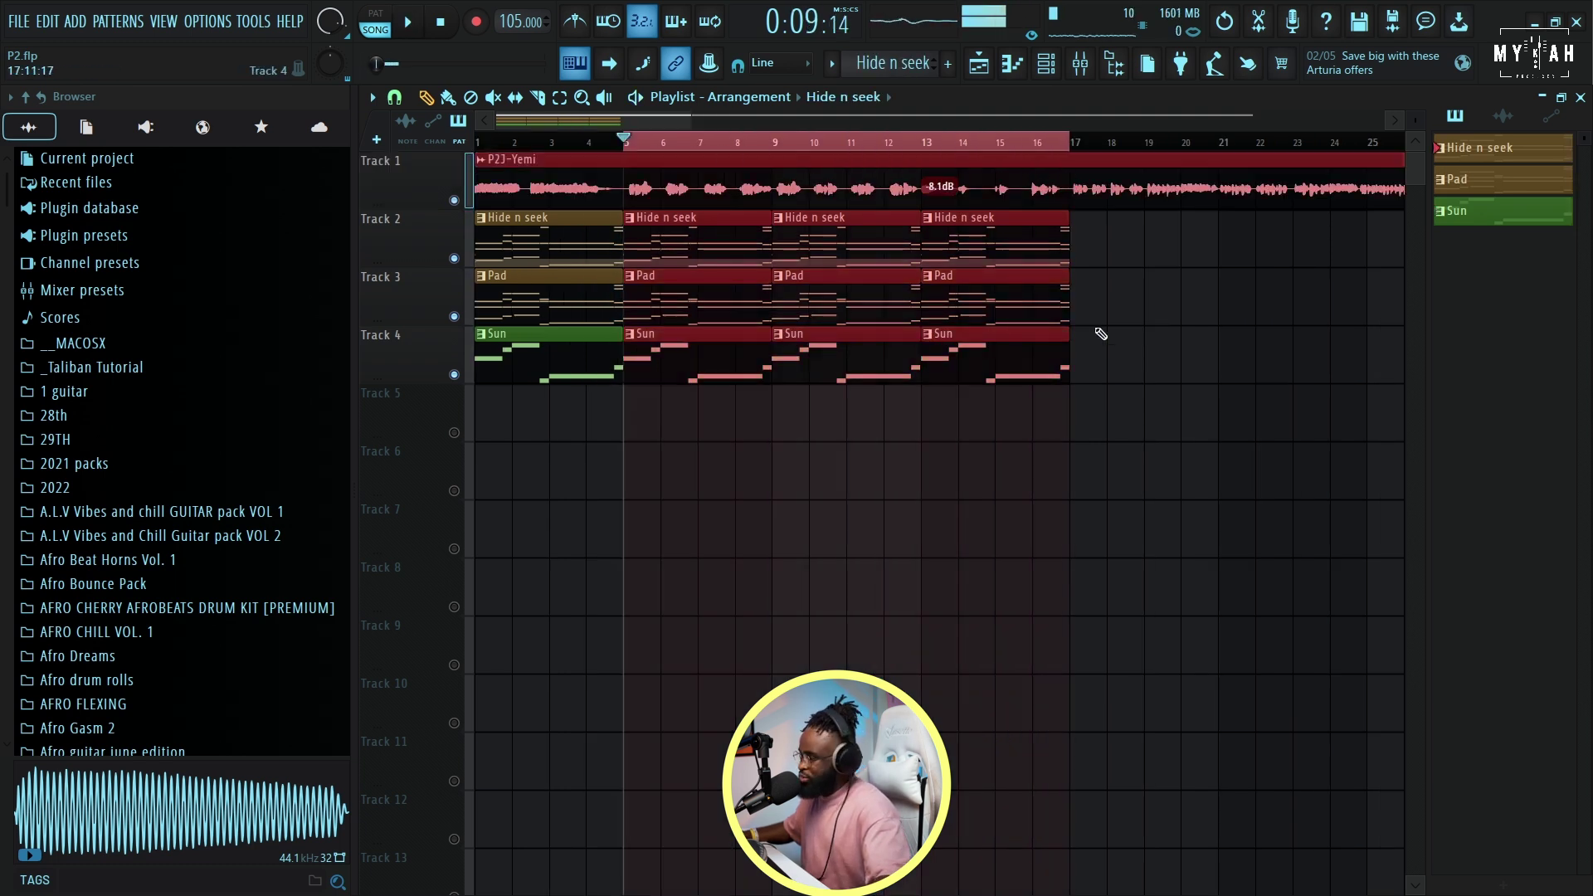
{"action": "key", "text": "ctrl+d"}
{"action": "left_click", "coordinate": [1044, 67]}
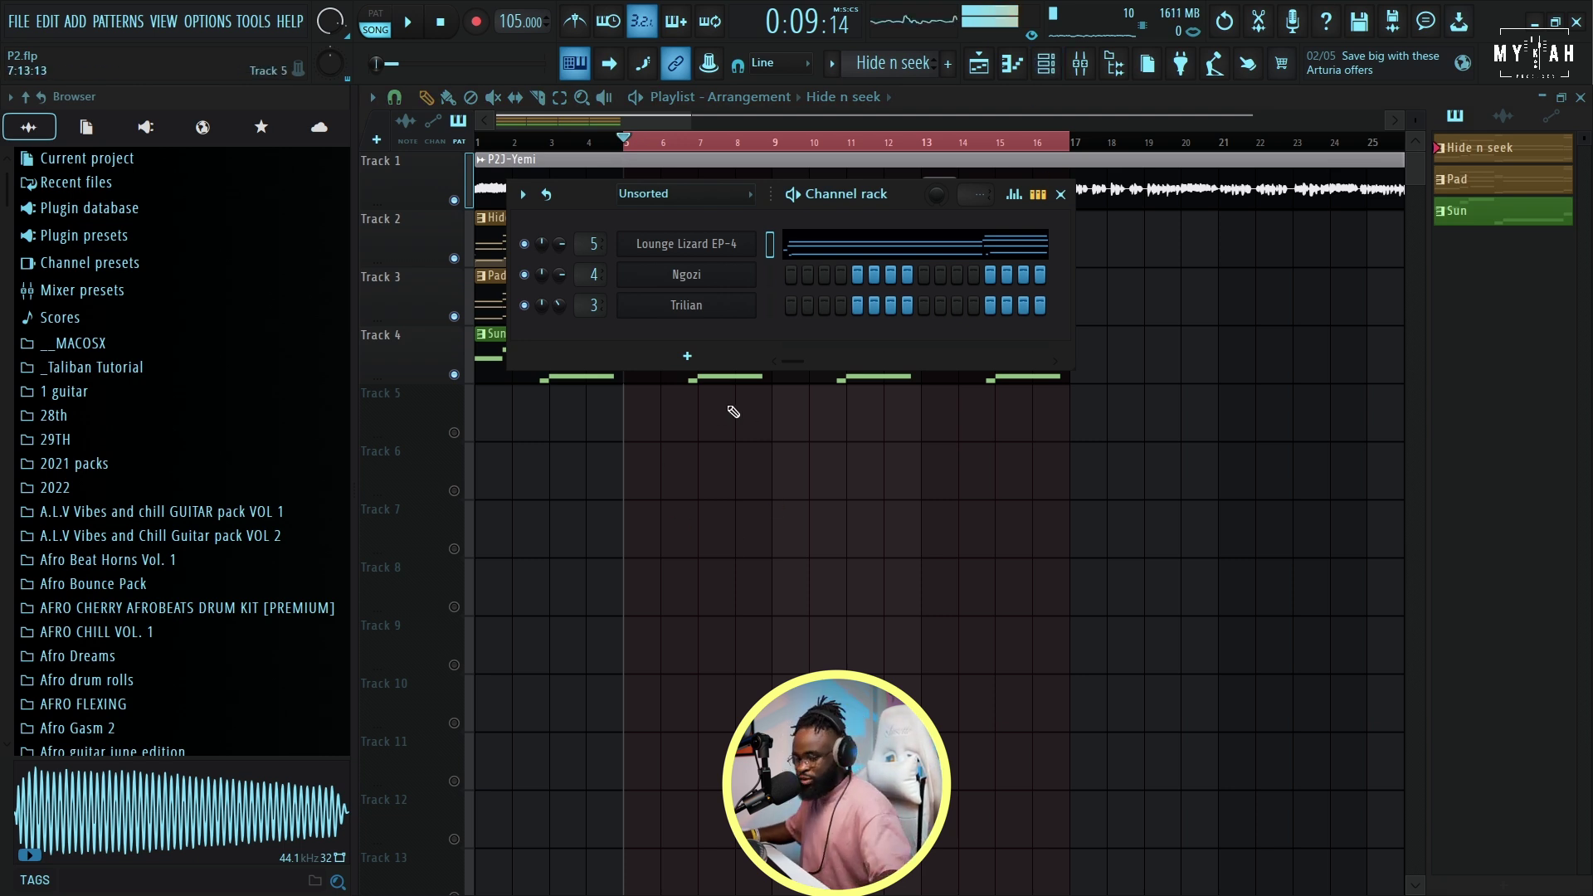
- Add P2J_kick_hard from the COLORS Presents TONE Vol.2 by P2J kicks folder, plus Strom Rim 1 and Strom Rim 2, to the channel rack
{"action": "scroll", "coordinate": [224, 631], "scroll_direction": "down", "scroll_amount": 9}
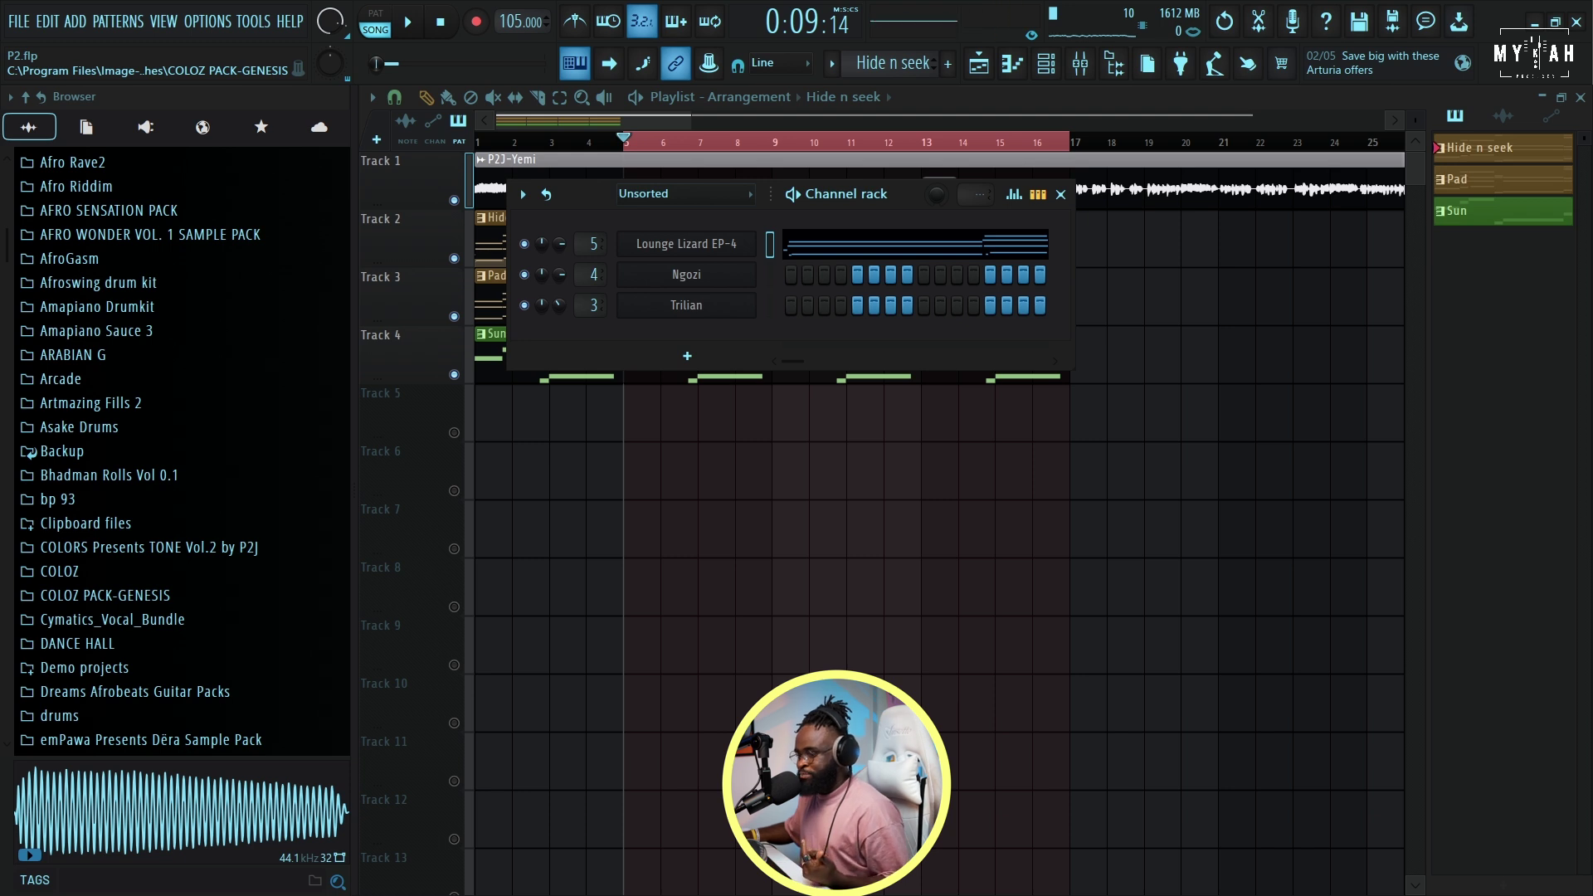
{"action": "left_click", "coordinate": [166, 546]}
{"action": "left_click", "coordinate": [157, 434]}
{"action": "left_click", "coordinate": [178, 502]}
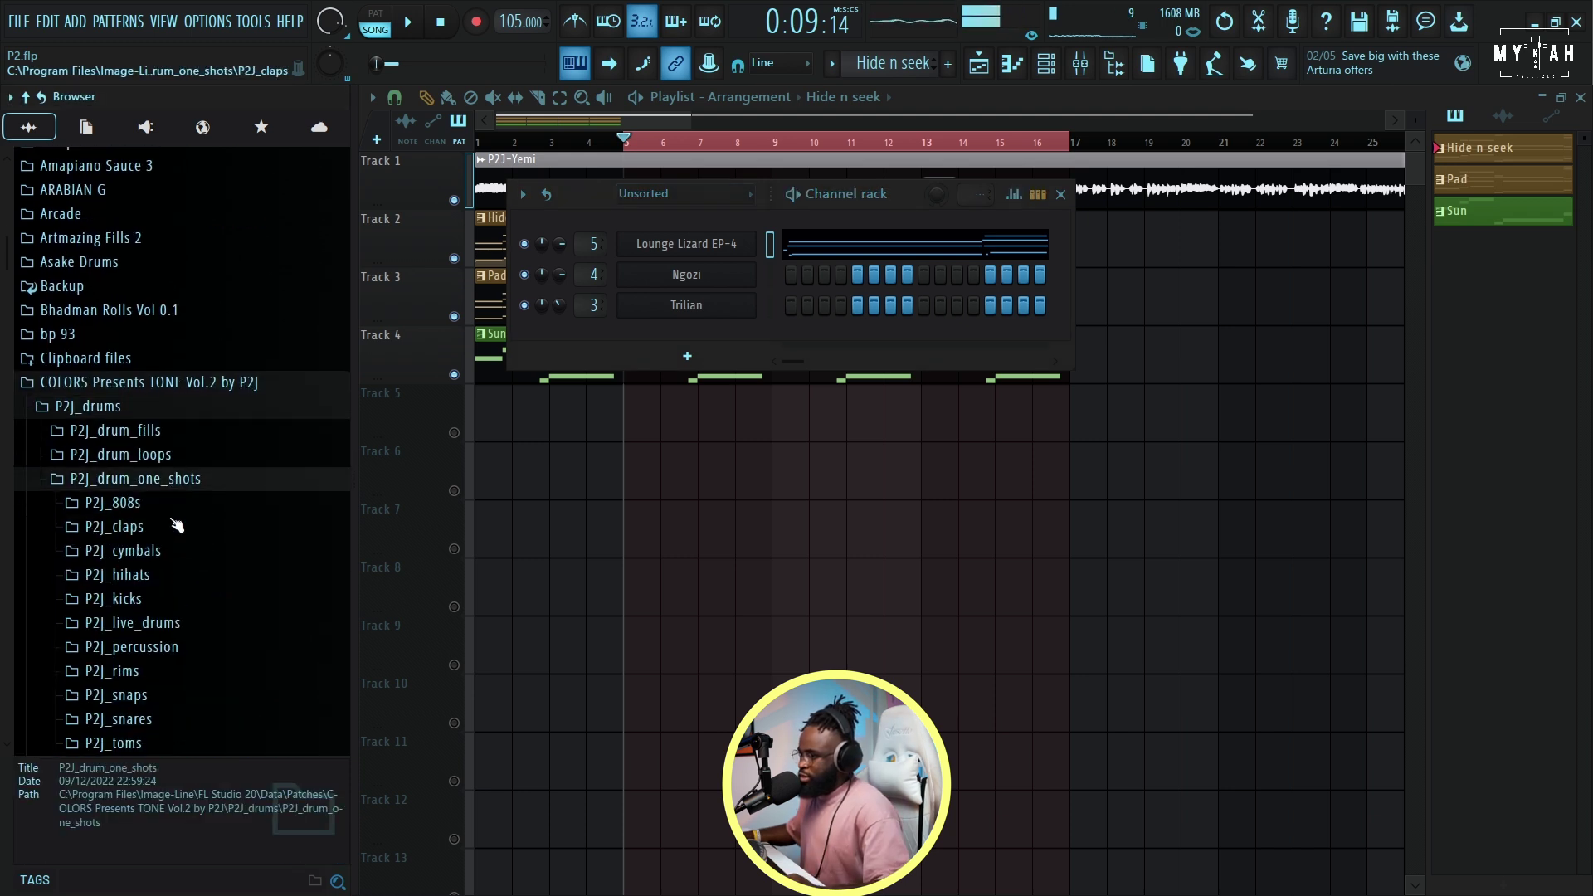
{"action": "left_click", "coordinate": [162, 593]}
{"action": "left_click", "coordinate": [178, 589]}
{"action": "scroll", "coordinate": [178, 498], "scroll_direction": "down", "scroll_amount": 3}
{"action": "left_click", "coordinate": [175, 364]}
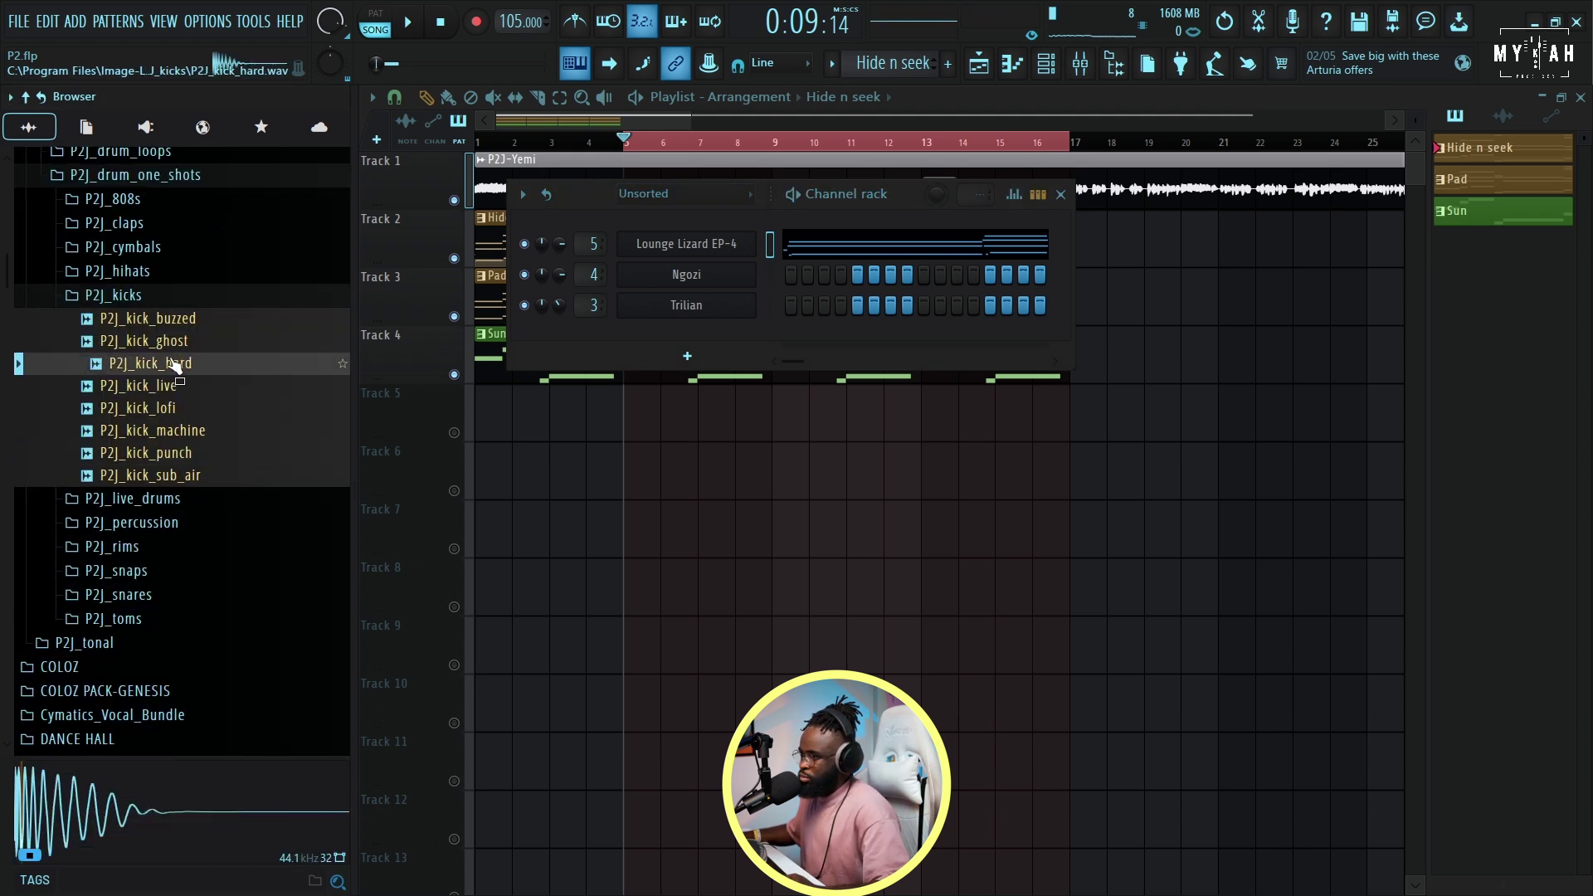
{"action": "left_click_drag", "start_coordinate": [676, 335], "coordinate": [720, 330]}
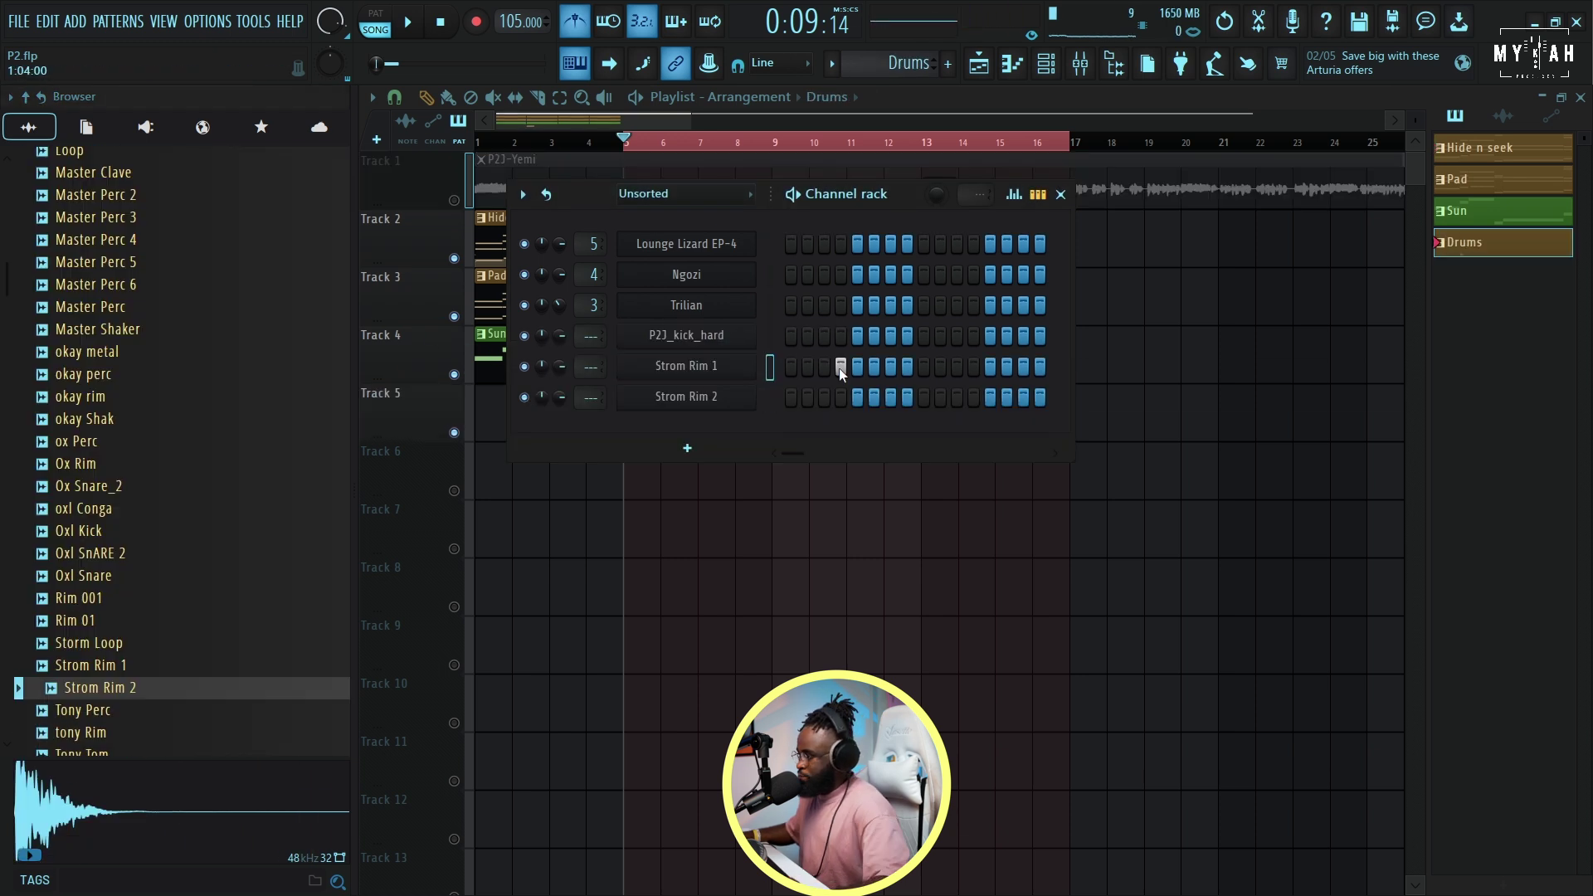
- In the Drums pattern, place Strom Rim 1 on step 4, Strom Rim 2 on step 13 and P2J_kick_hard on step 1 while auditioning the loop
{"action": "key", "text": "space"}
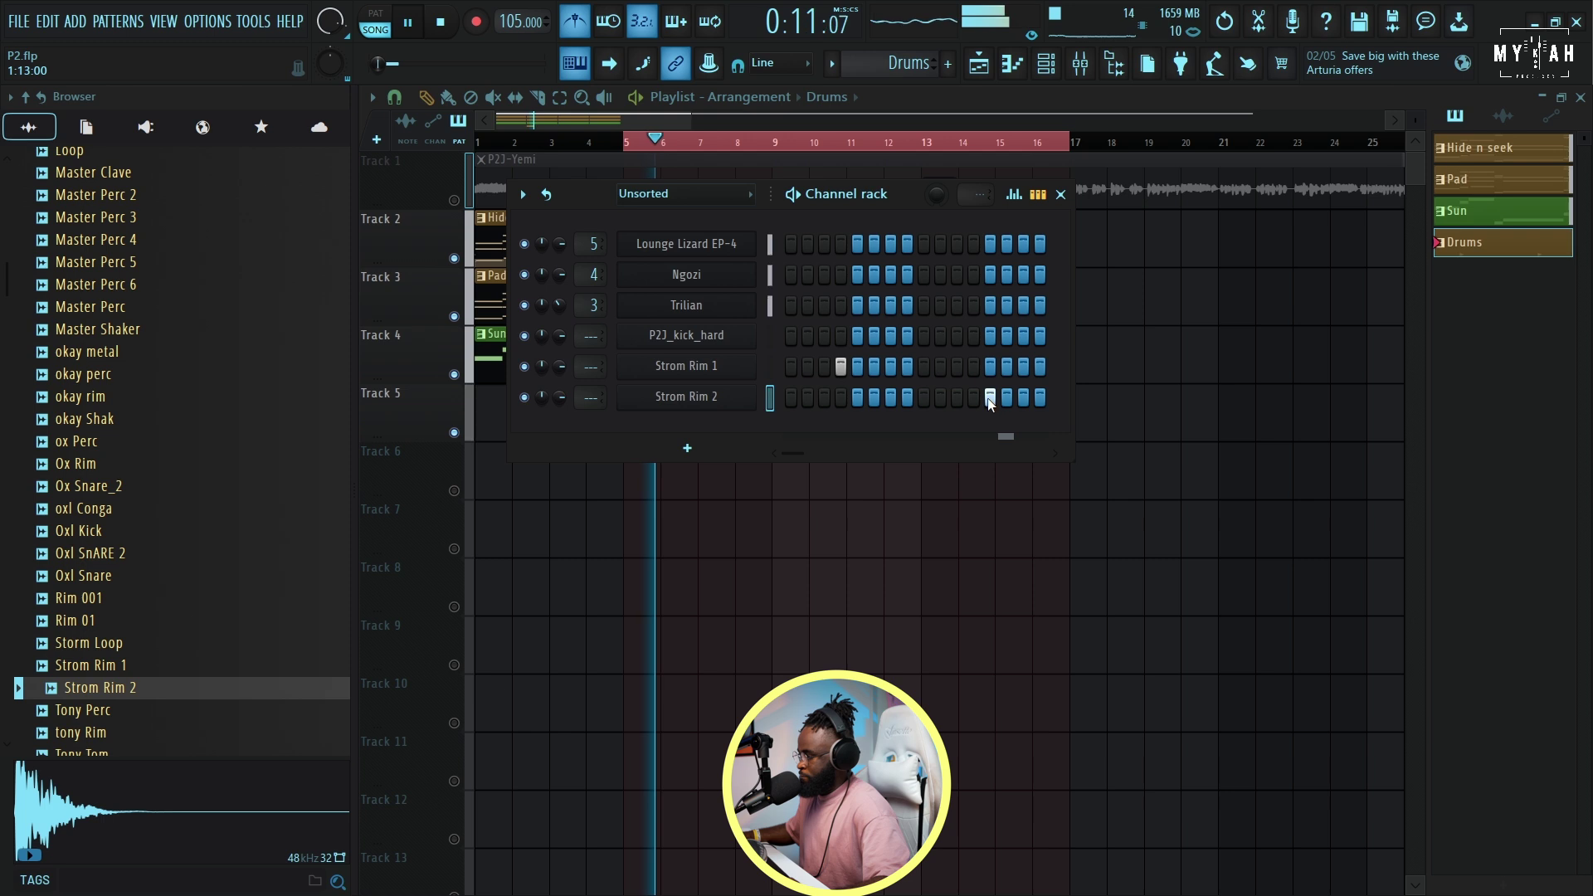
{"action": "key", "text": "space"}
{"action": "key", "text": "space"}
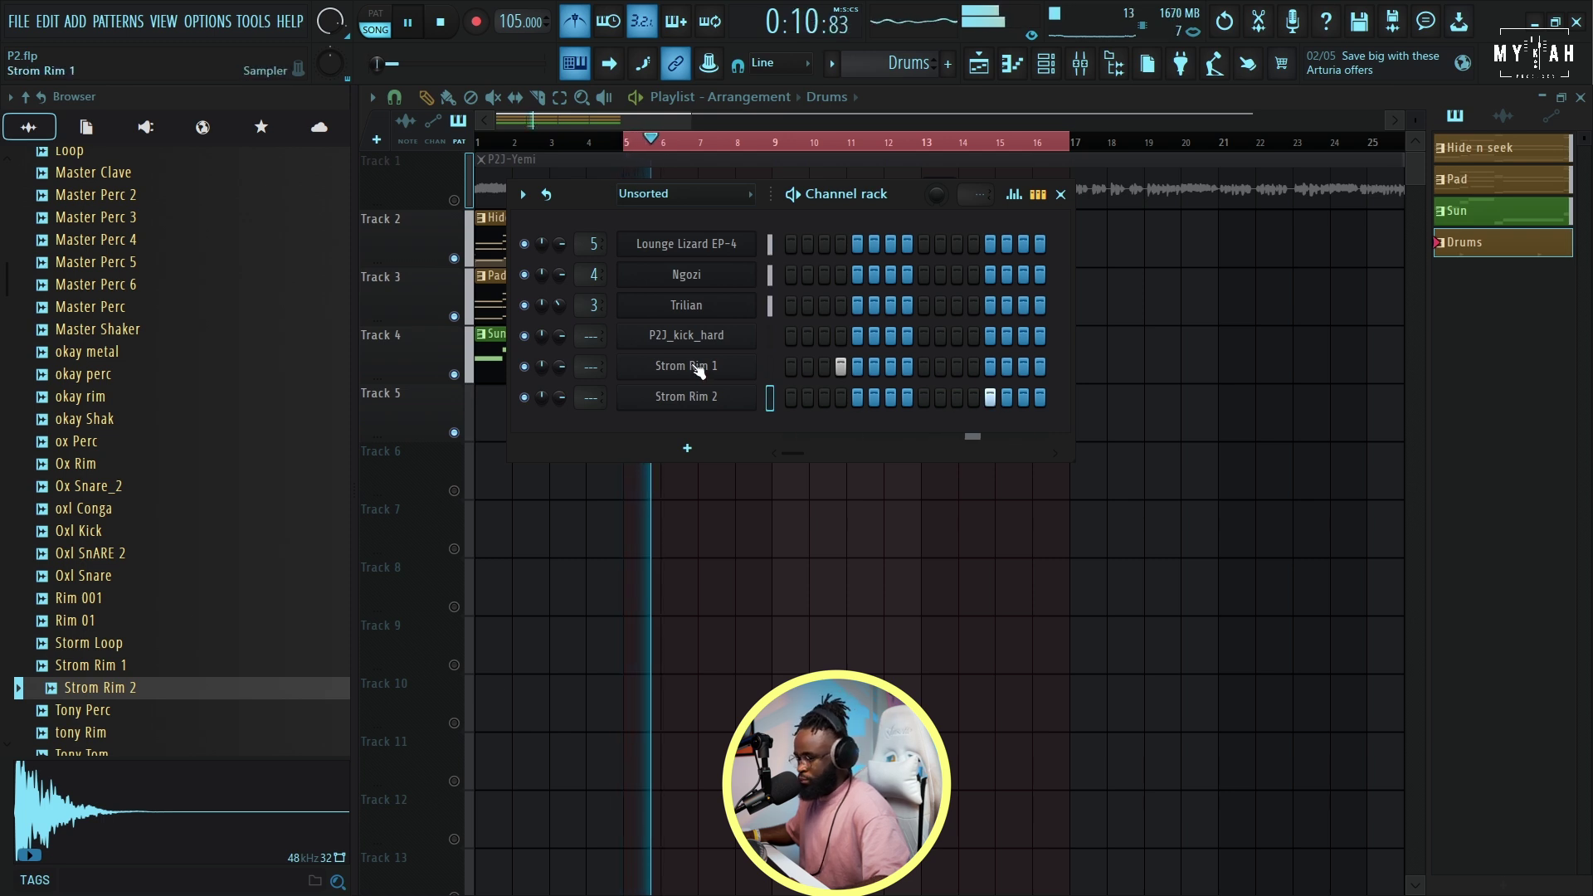
{"action": "key", "text": "space"}
{"action": "key", "text": "space"}
{"action": "key", "text": "space"}
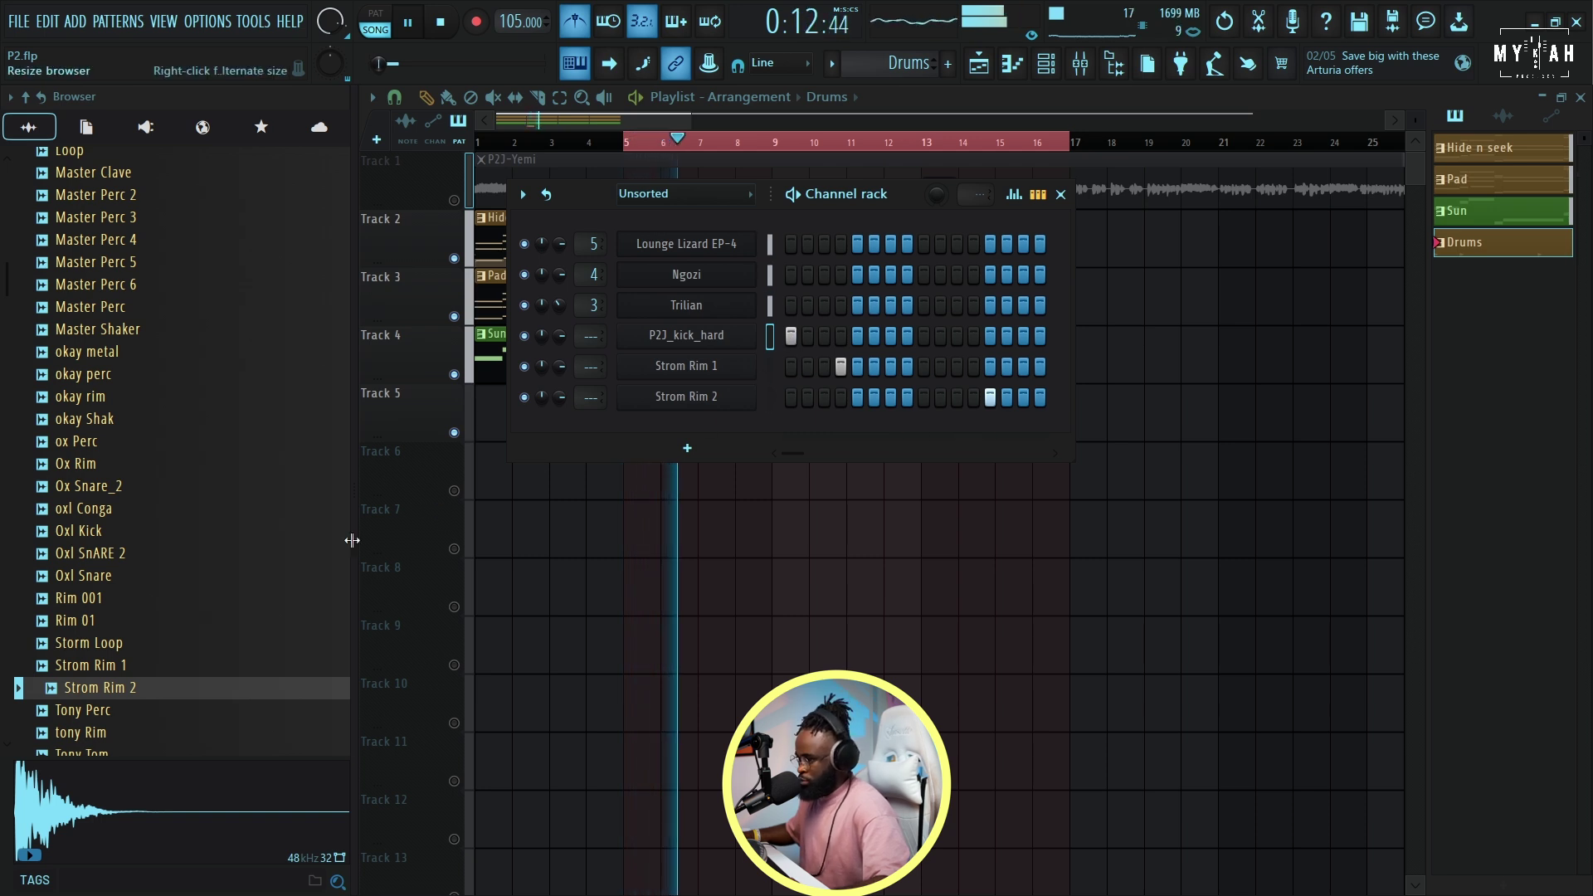
{"action": "key", "text": "space"}
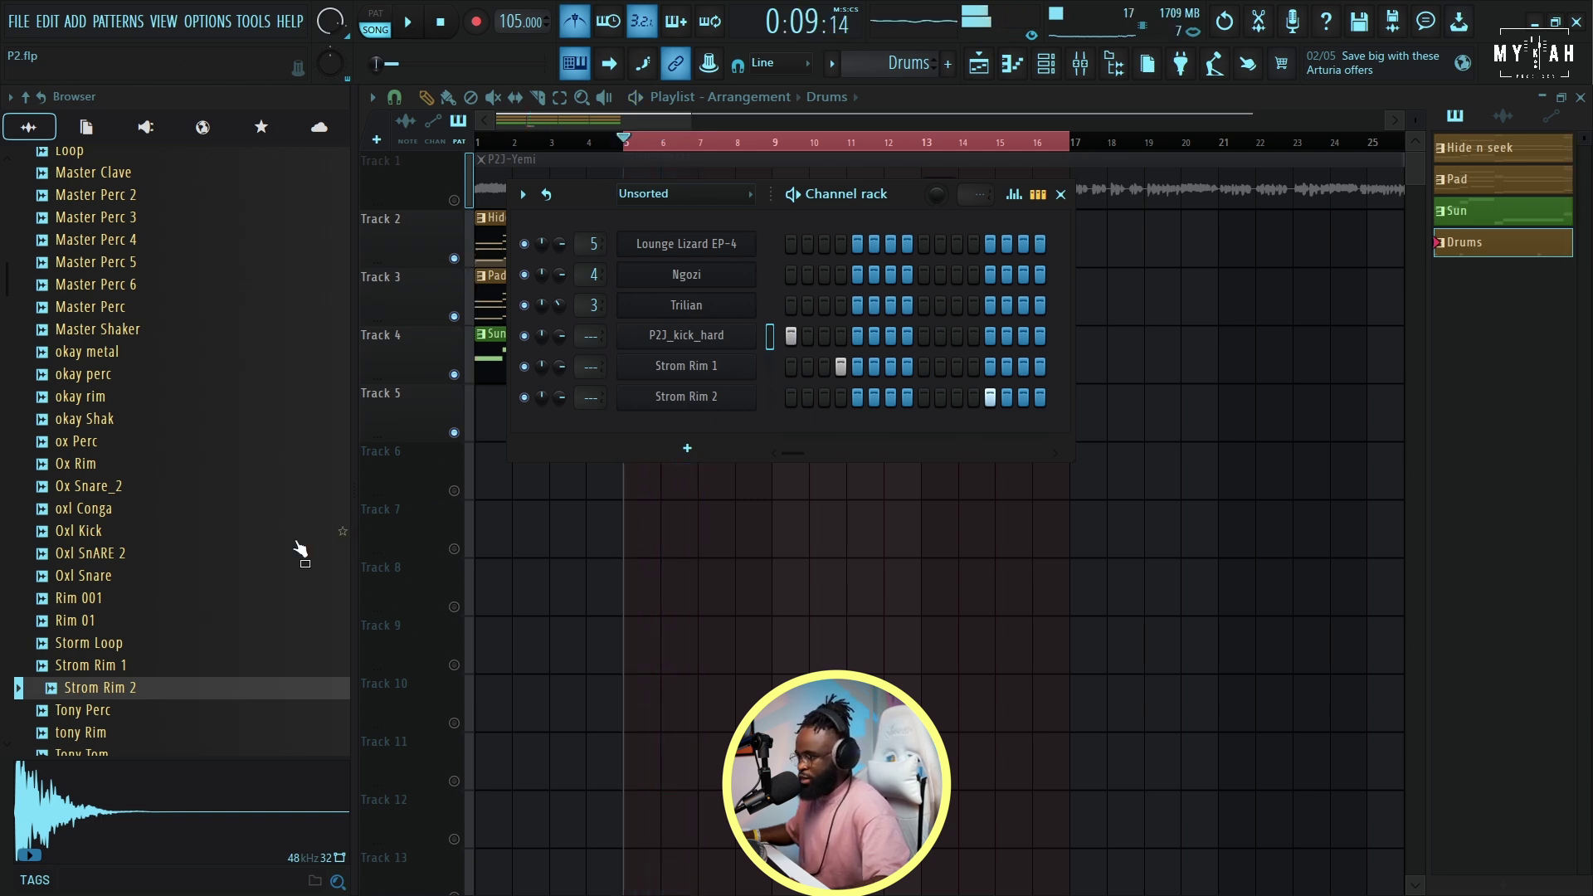
- Add the P2J_hihat_closed_quaint sample from the P2J_hihats folder as a new channel
{"action": "scroll", "coordinate": [203, 508], "scroll_direction": "up", "scroll_amount": 3}
{"action": "scroll", "coordinate": [195, 508], "scroll_direction": "down", "scroll_amount": 8}
{"action": "scroll", "coordinate": [199, 508], "scroll_direction": "up", "scroll_amount": 15}
{"action": "scroll", "coordinate": [199, 508], "scroll_direction": "down", "scroll_amount": 9}
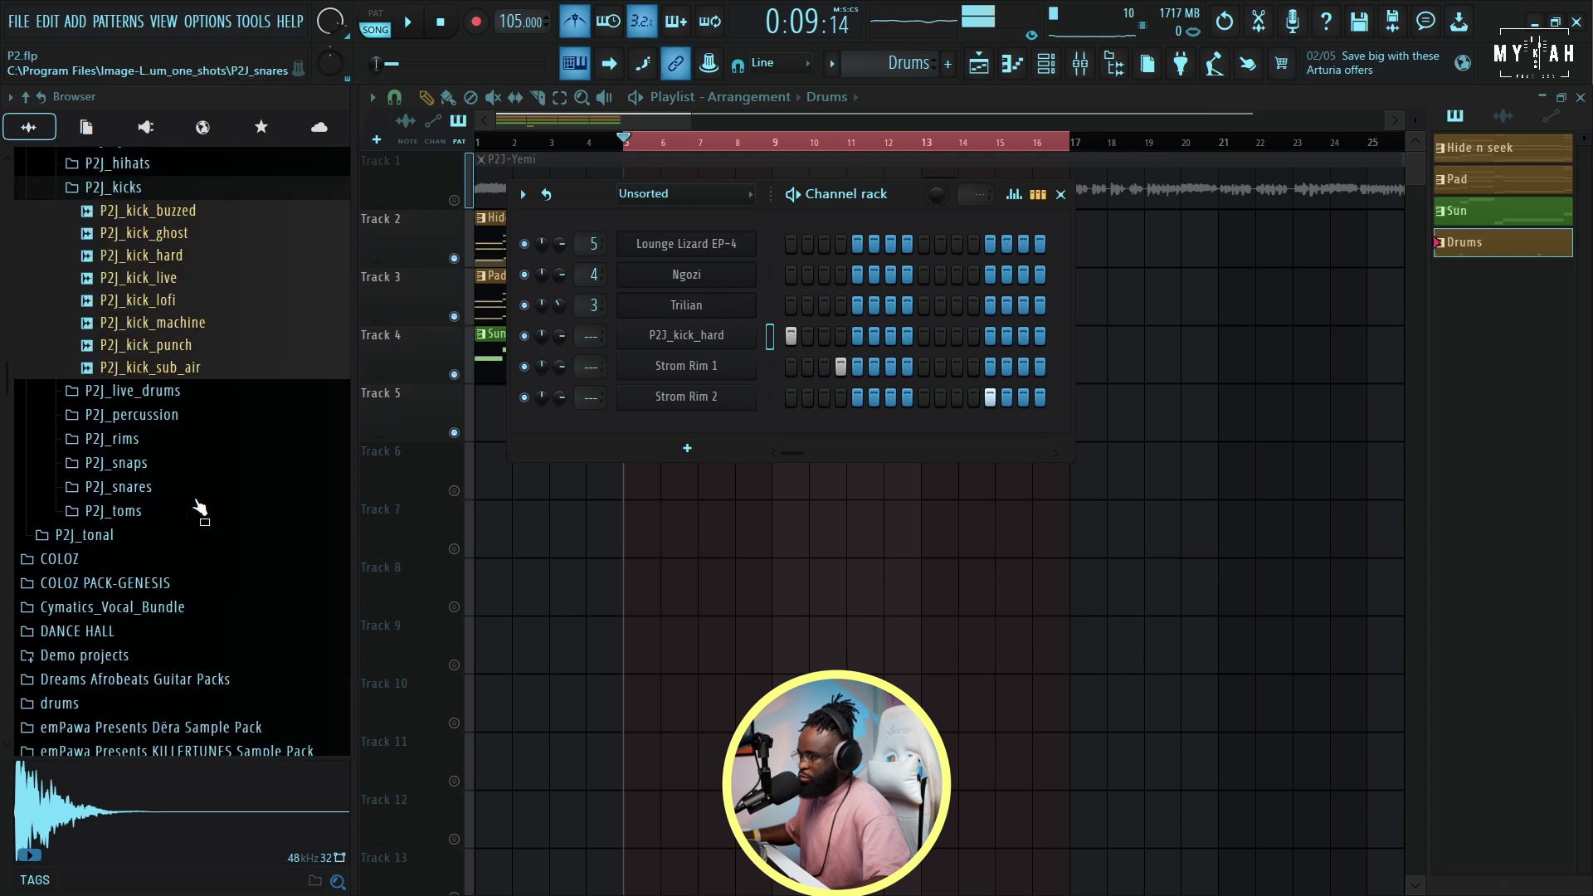
{"action": "left_click_drag", "start_coordinate": [182, 477], "coordinate": [703, 432]}
- Place the P2J_hihat_closed_quaint hits on steps 7 and 8 of the Drums pattern while the loop plays
{"action": "key", "text": "space"}
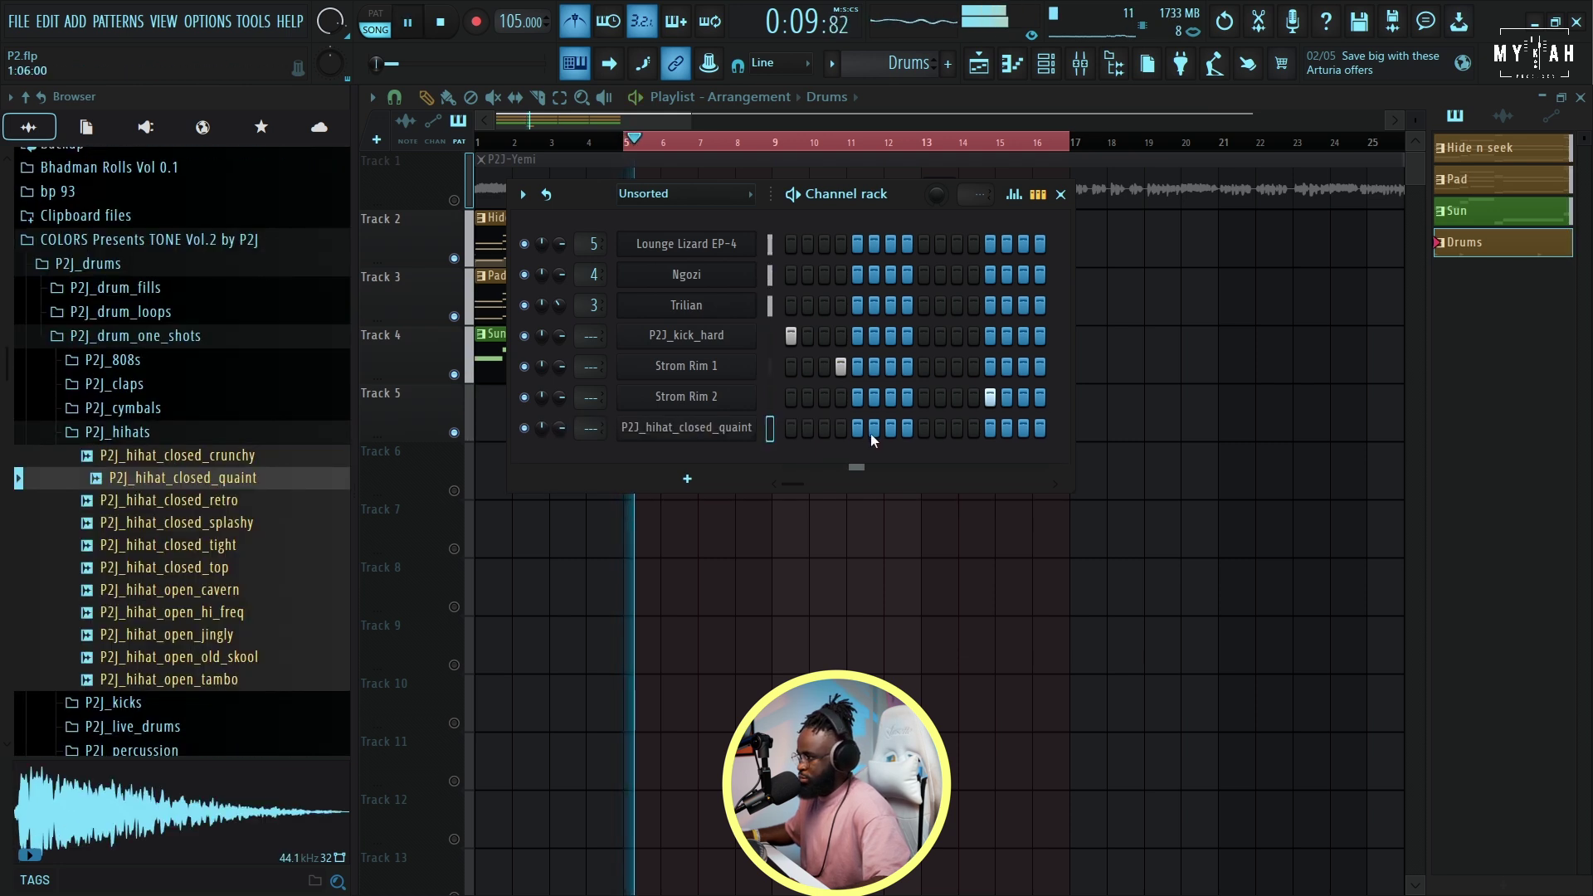
{"action": "key", "text": "space"}
{"action": "key", "text": "space"}
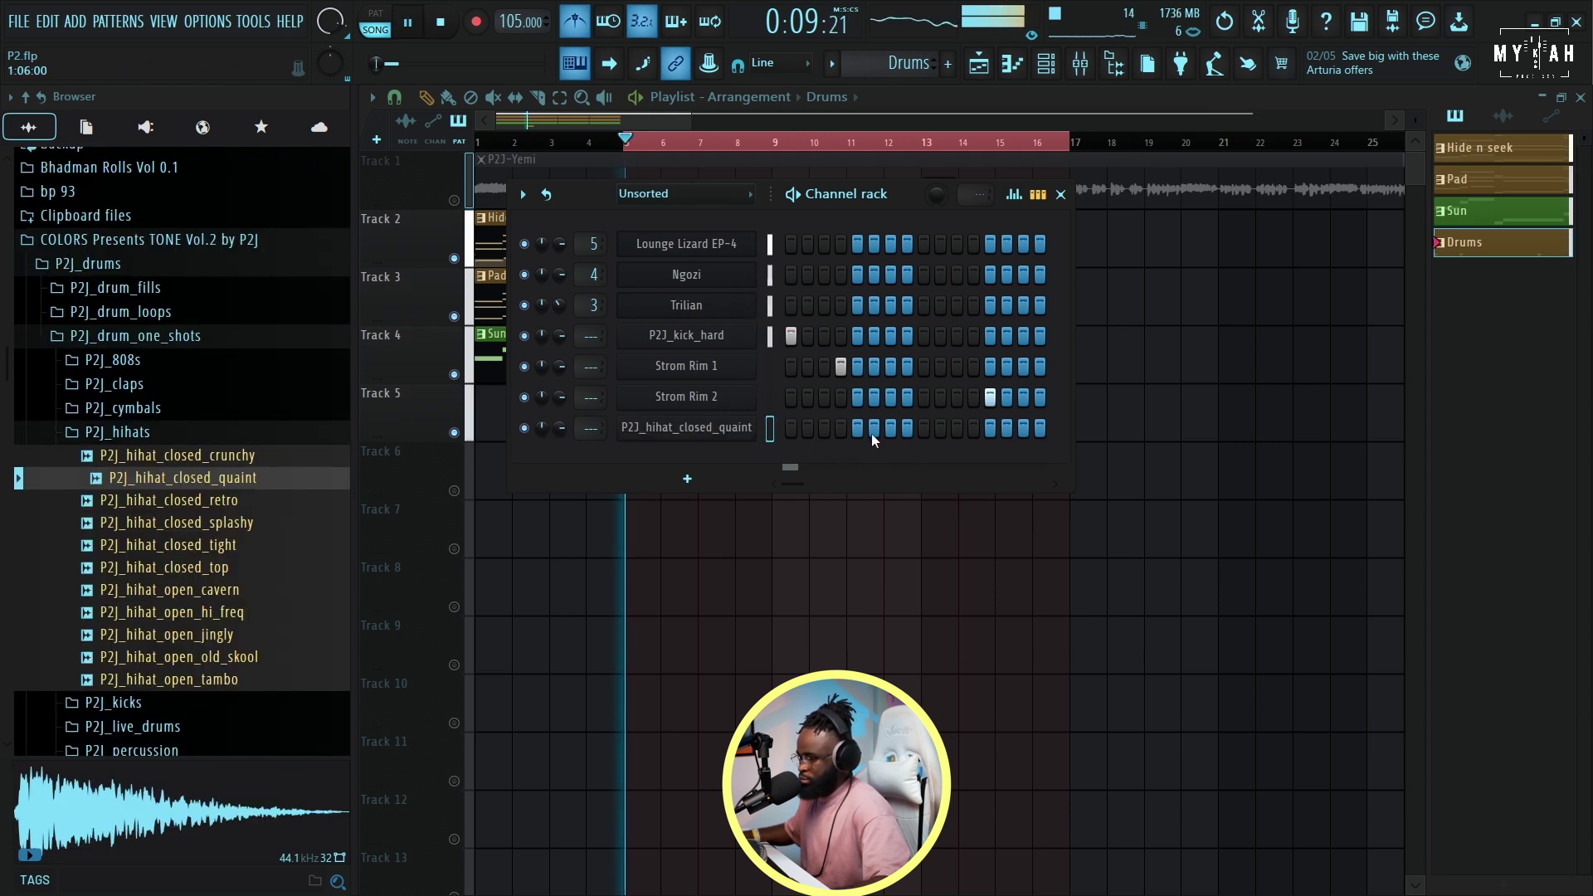
{"action": "key", "text": "space"}
- Lower the velocities of the two P2J_hihat_closed_quaint notes in the piano roll, making the second softer than the first
{"action": "key", "text": "space"}
{"action": "left_click", "coordinate": [891, 430]}
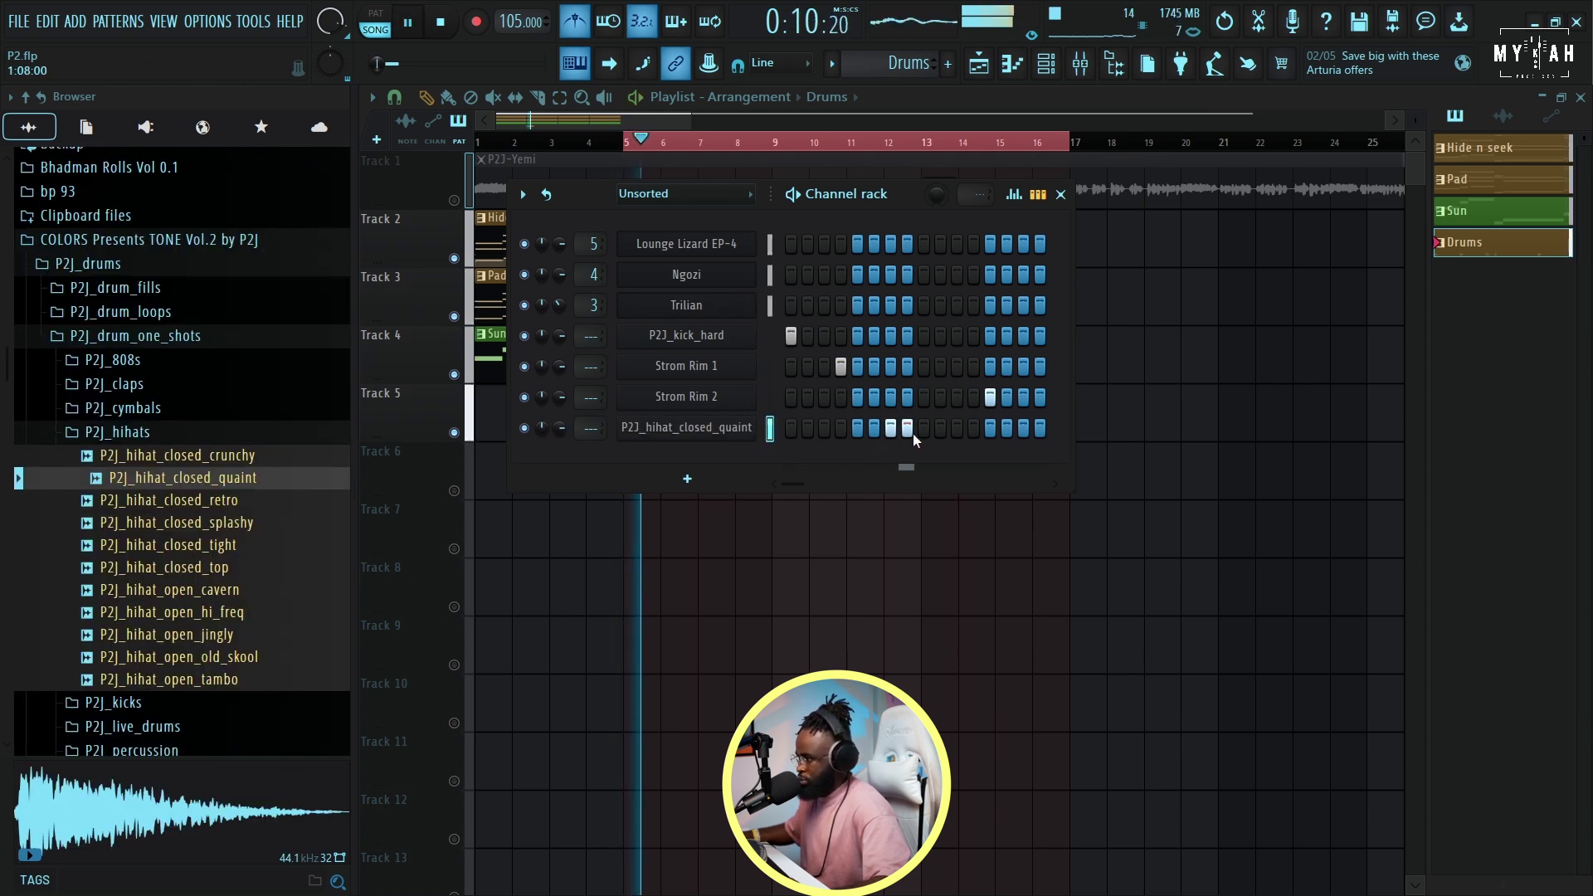
{"action": "right_click", "coordinate": [712, 428]}
{"action": "left_click", "coordinate": [780, 425]}
{"action": "key", "text": "space"}
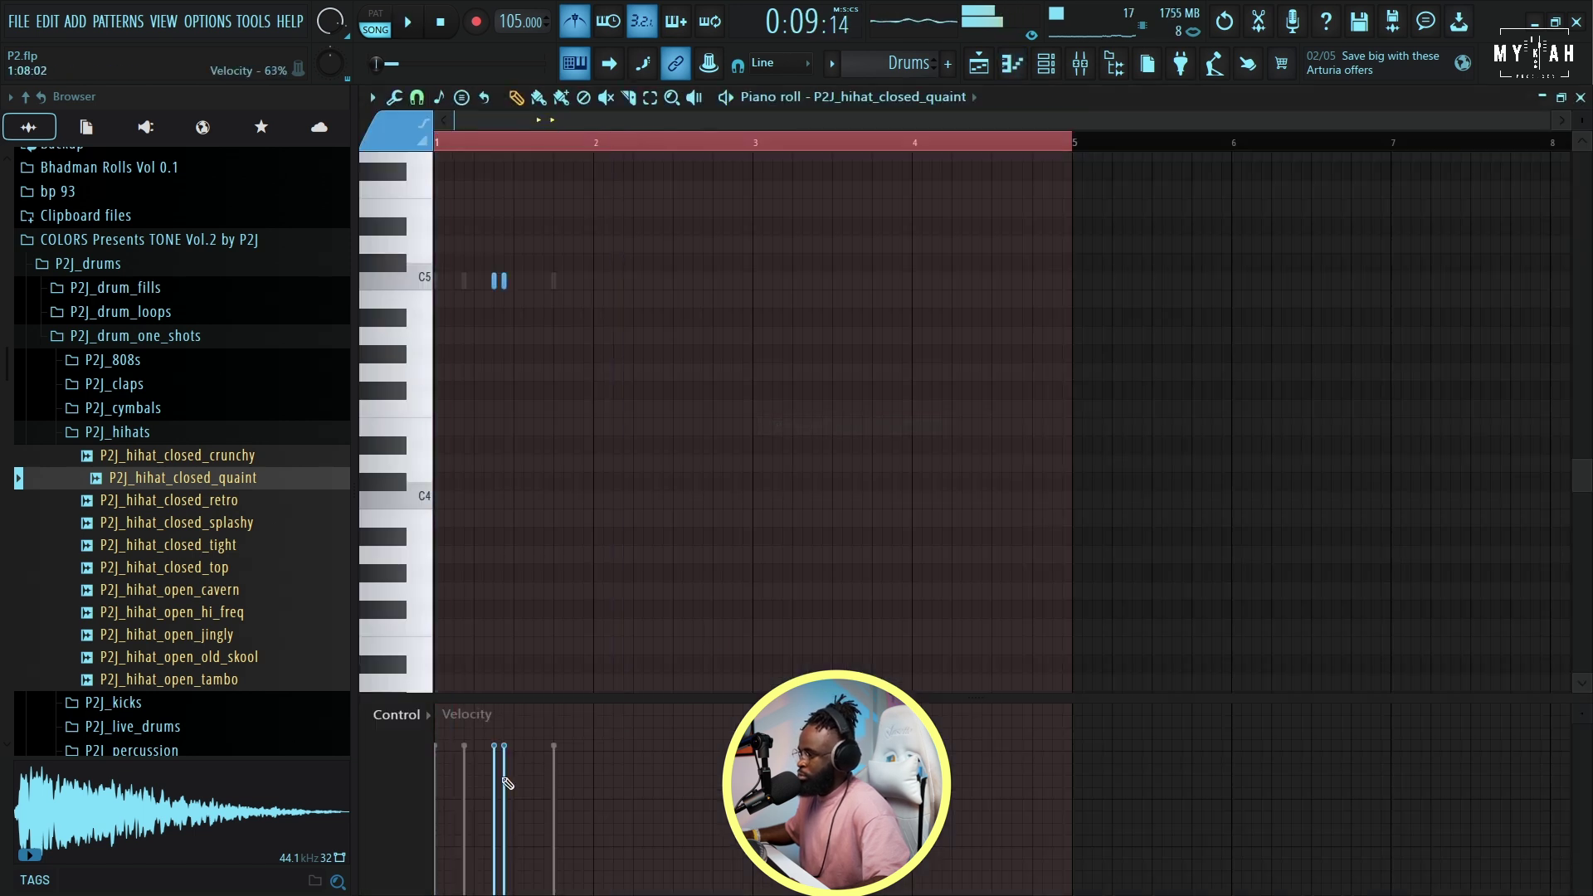
{"action": "key", "text": "space"}
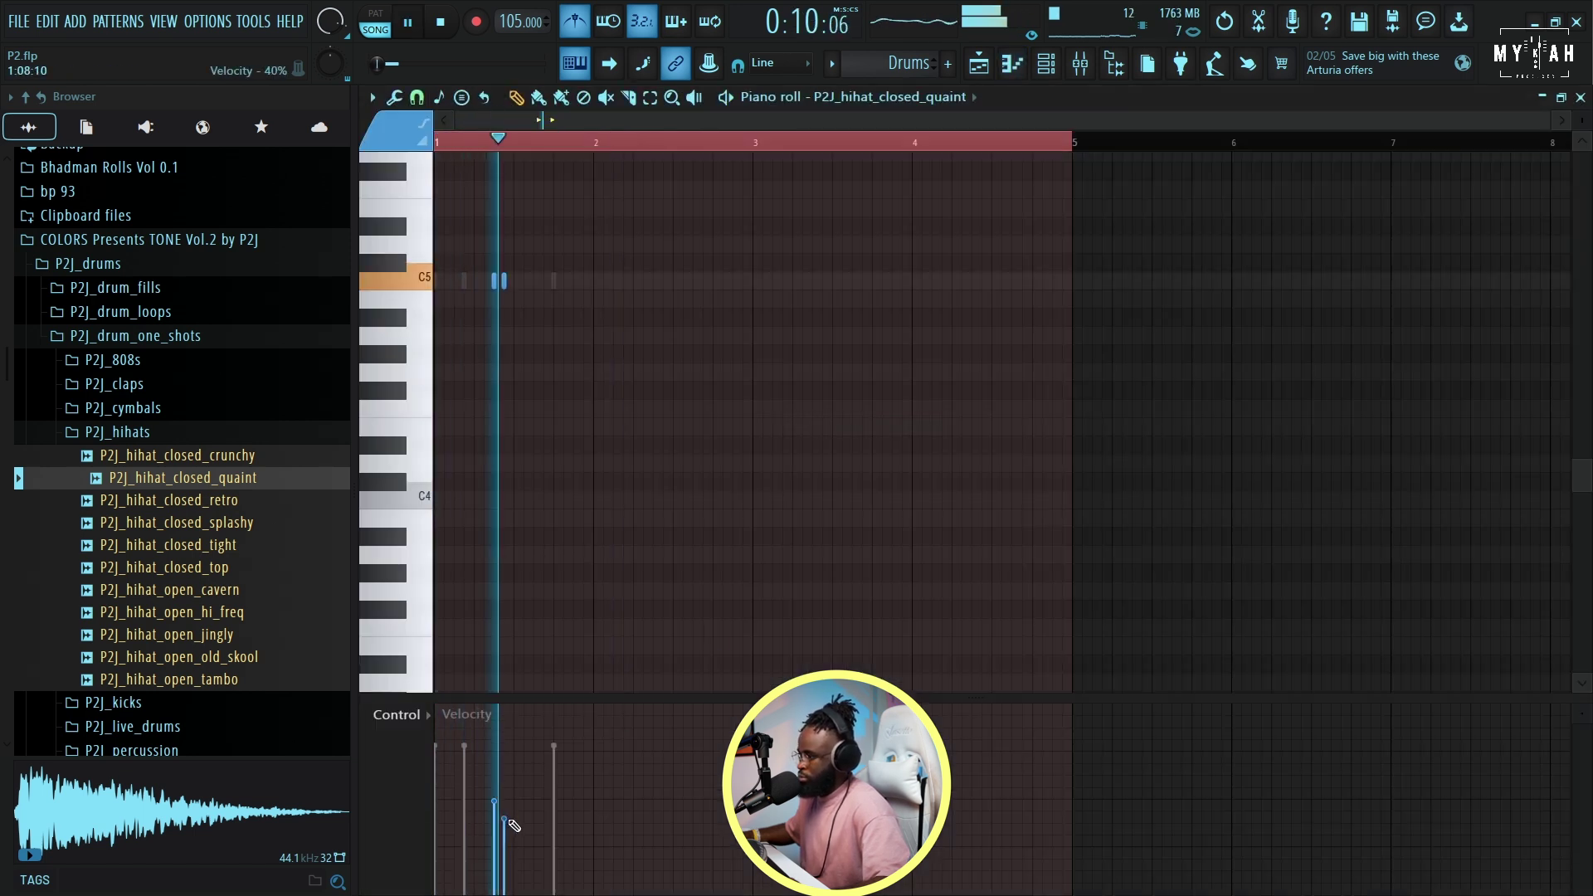
{"action": "key", "text": "F6"}
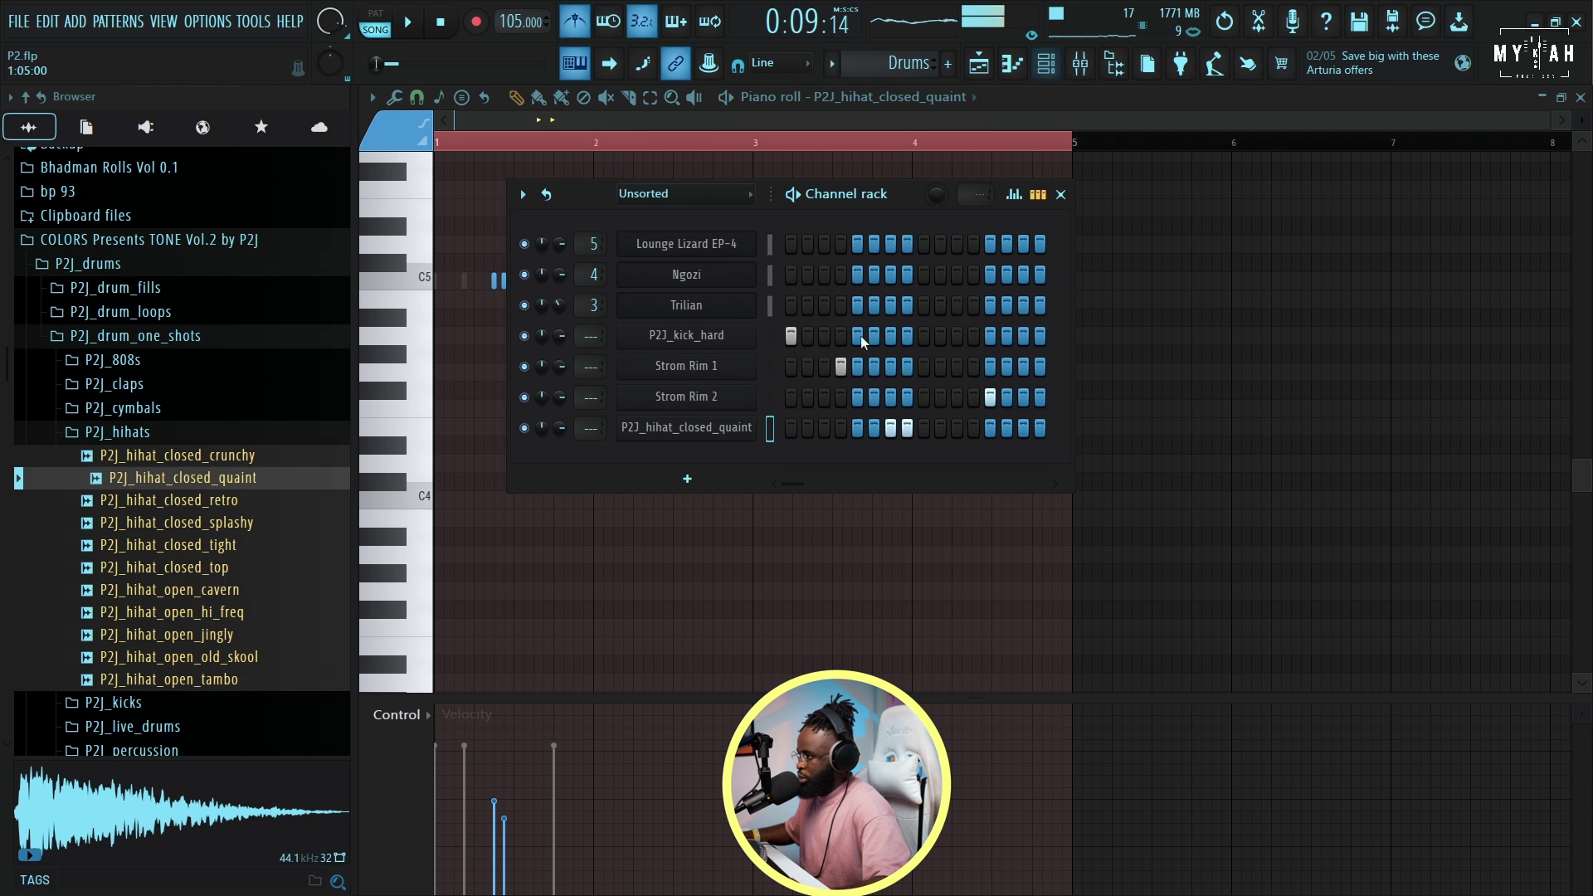
{"action": "key", "text": "space"}
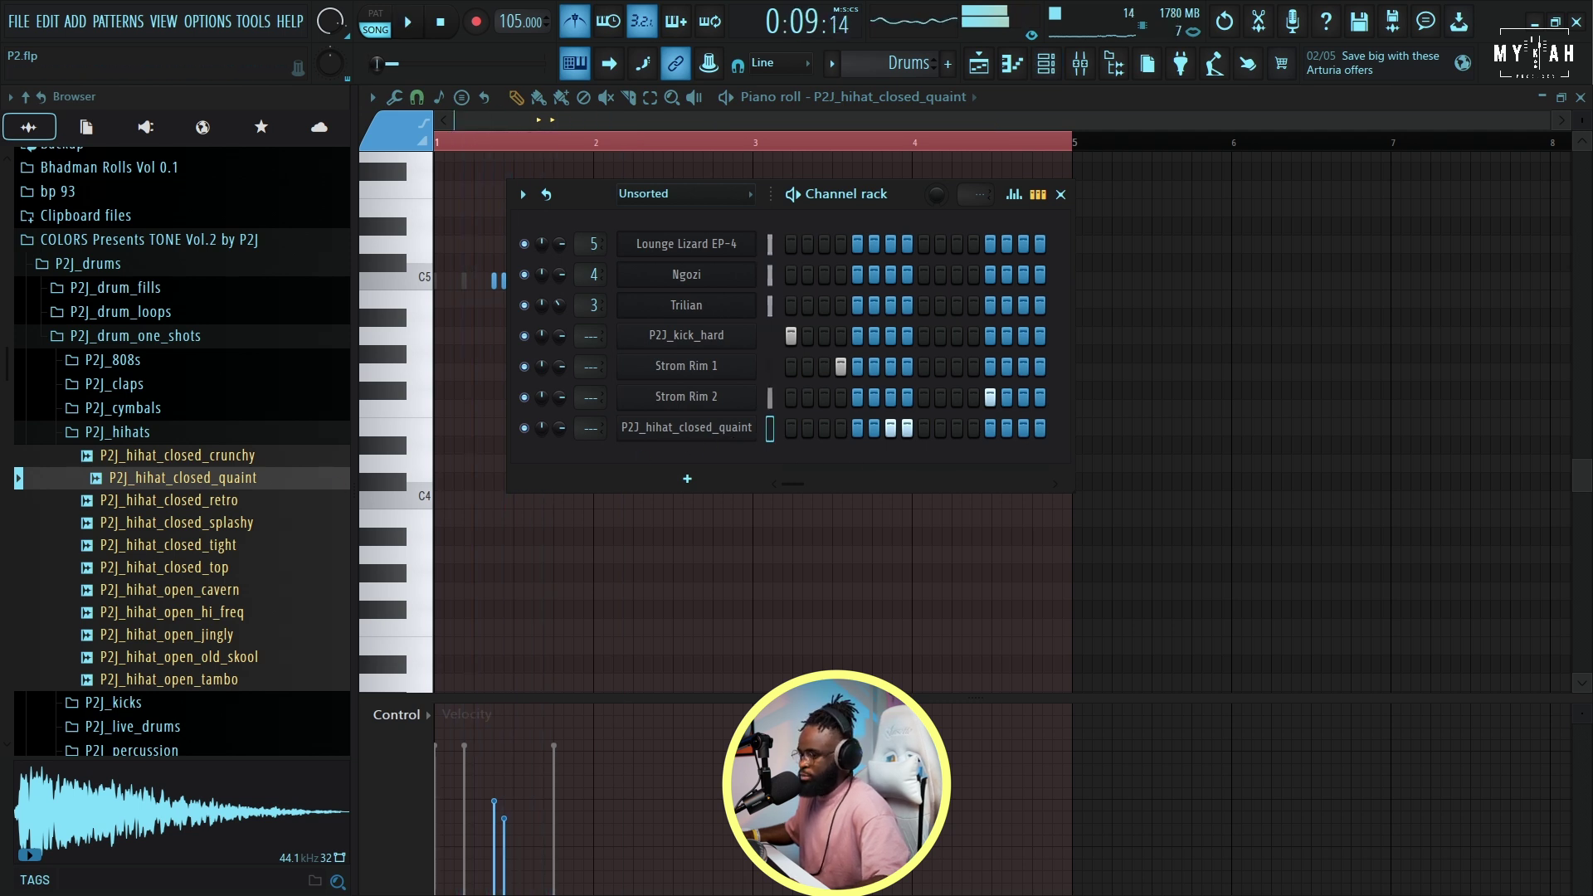
- Add the P2J_percussion_castanet sample from the P2J_percussion folder as a channel and place it on step 15
{"action": "left_click", "coordinate": [211, 428]}
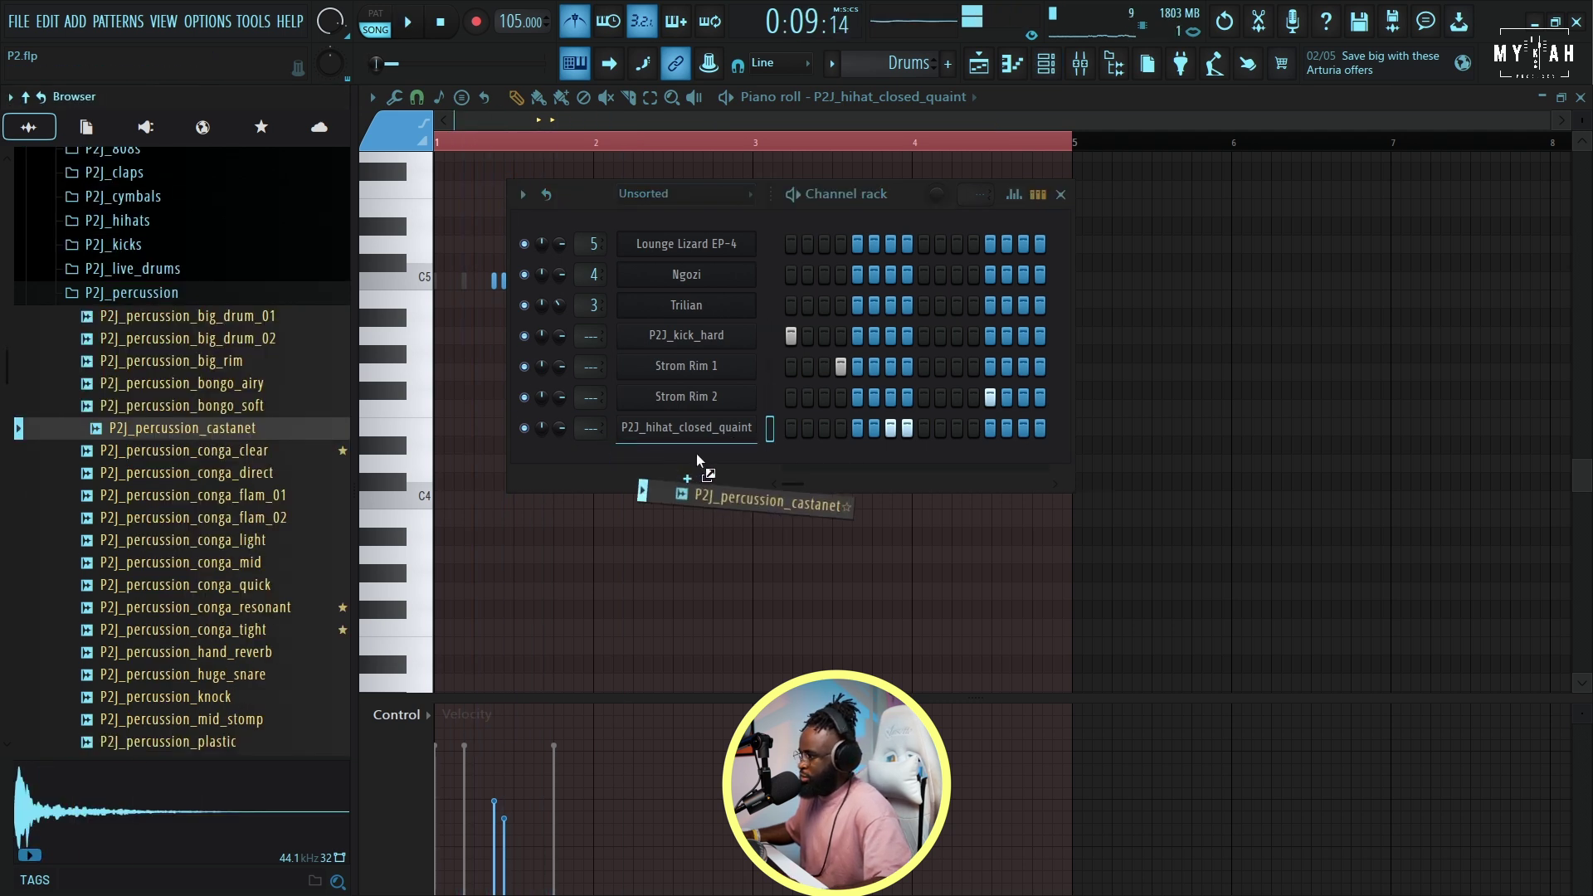
{"action": "left_click_drag", "start_coordinate": [695, 453], "coordinate": [699, 455]}
{"action": "key", "text": "space"}
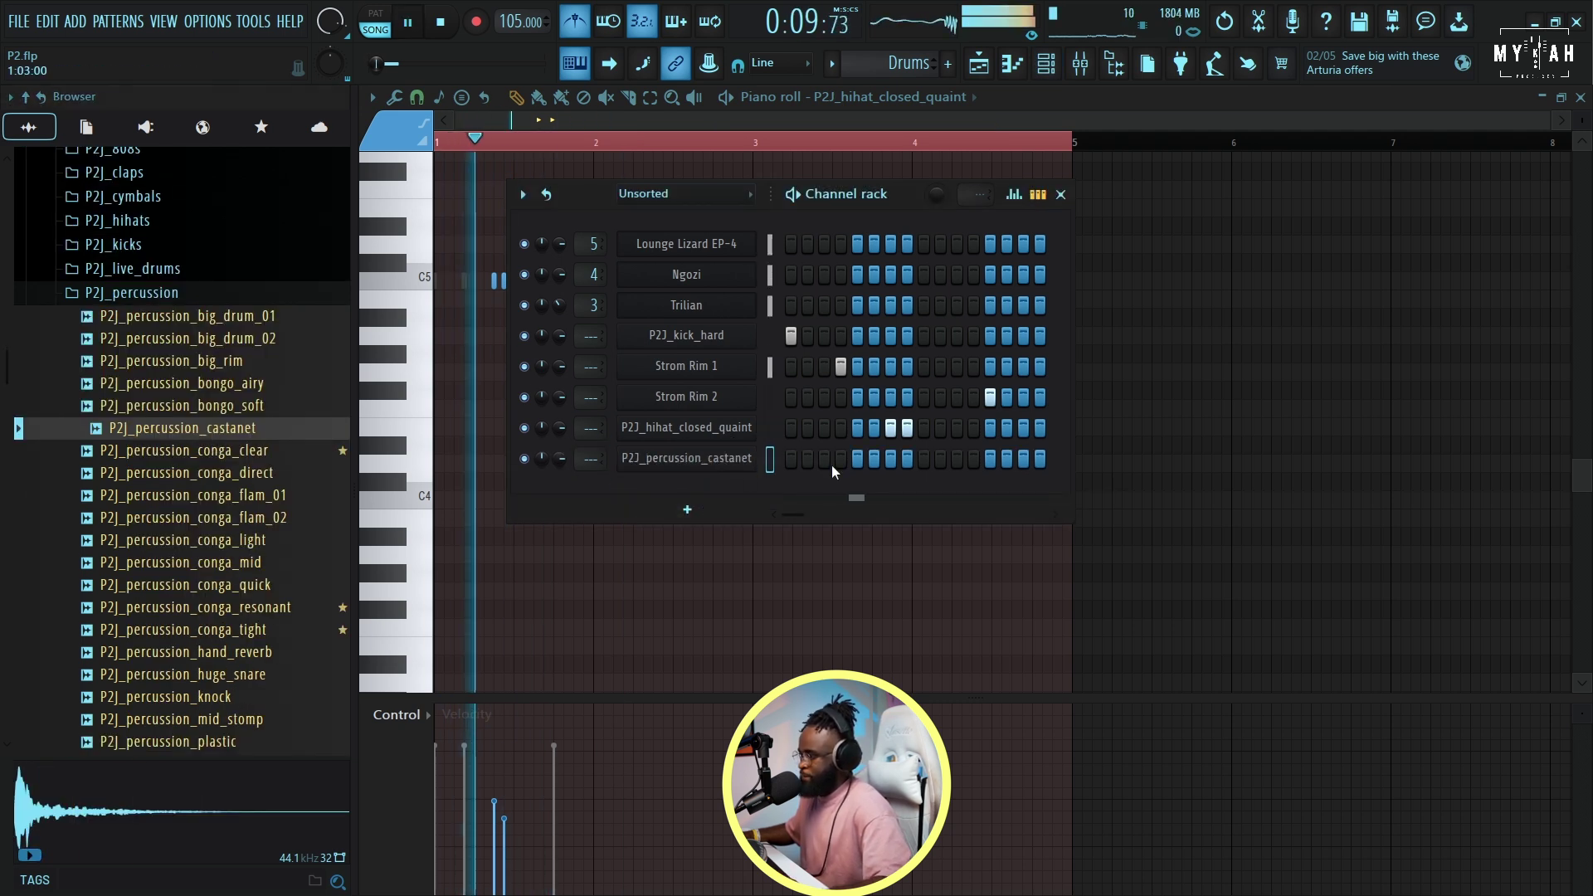
{"action": "left_click", "coordinate": [1018, 461]}
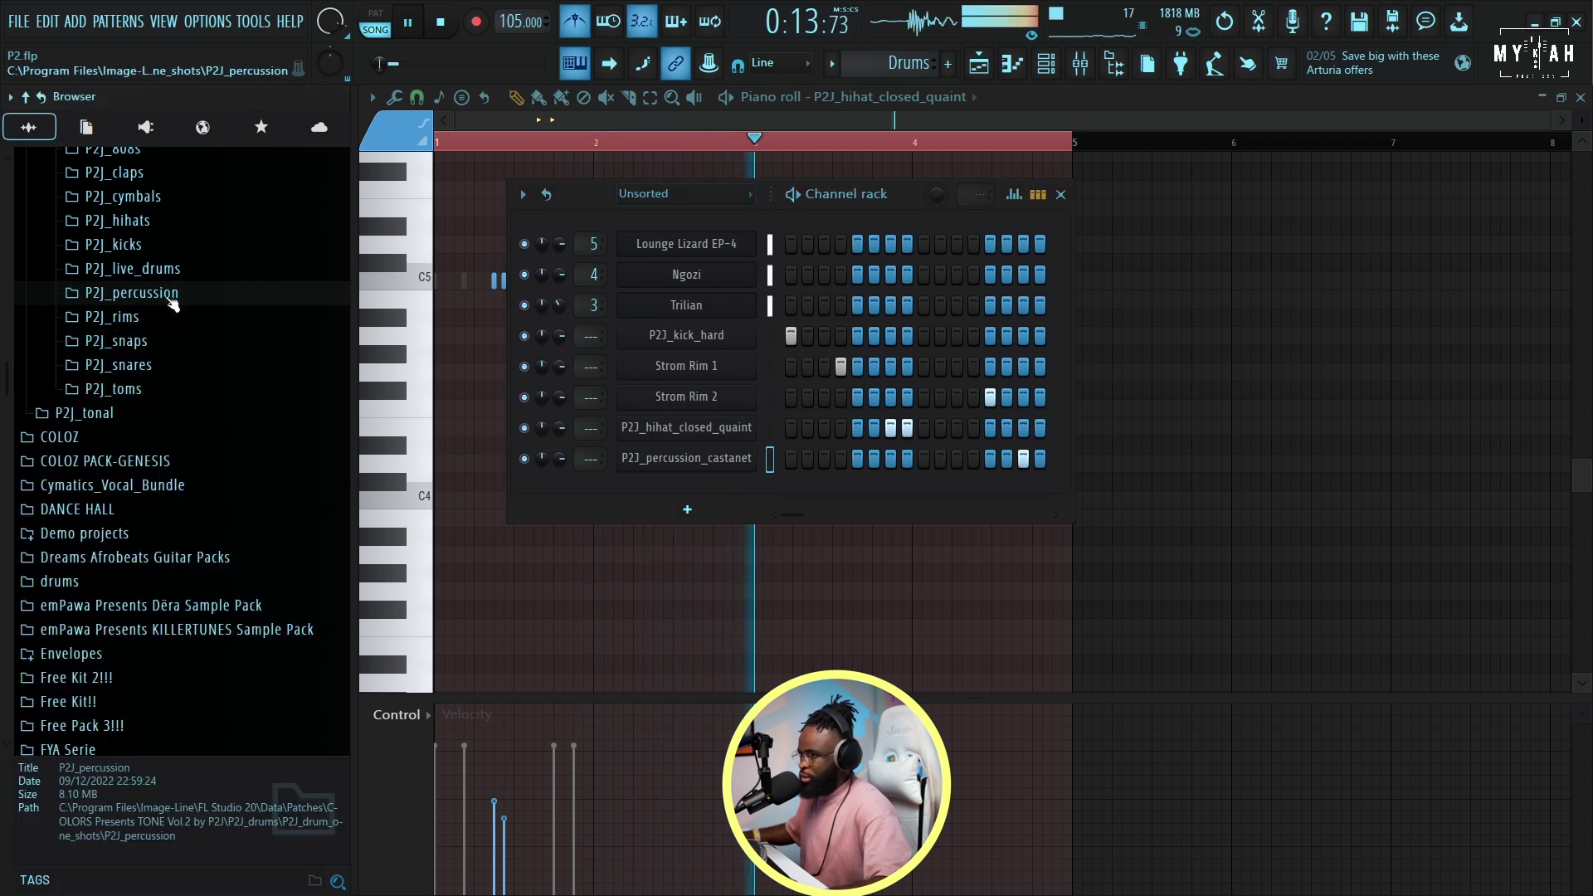
- Add the P2J_percussion_knock sample as a channel, place it on step 11 and audition the Drums pattern in the playlist
{"action": "left_click", "coordinate": [169, 299]}
{"action": "key", "text": "space"}
{"action": "key", "text": "space"}
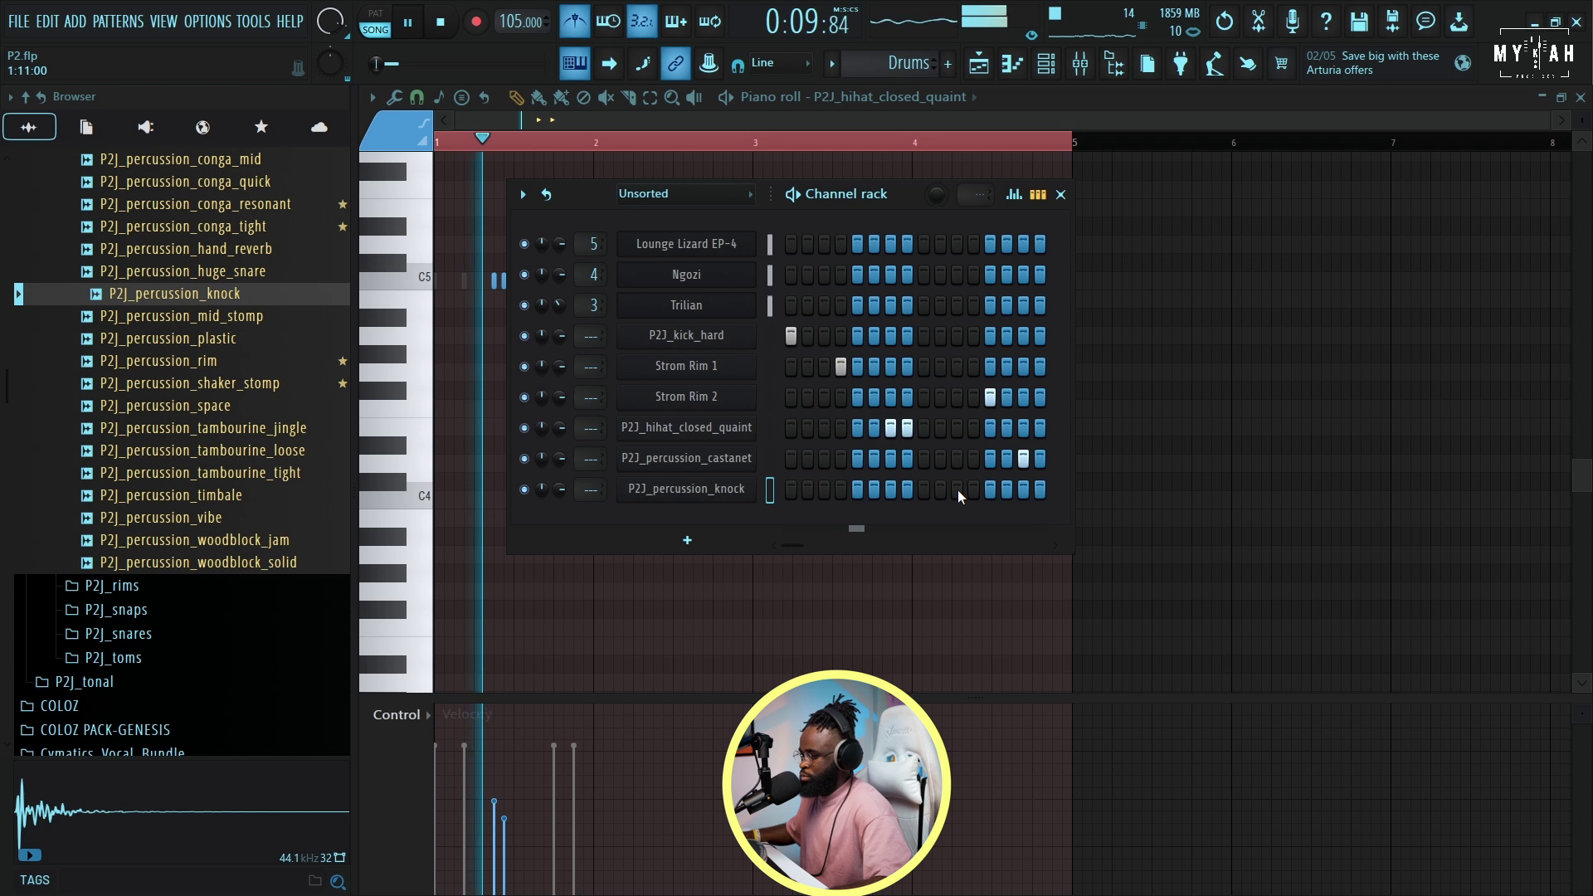
{"action": "left_click", "coordinate": [957, 490]}
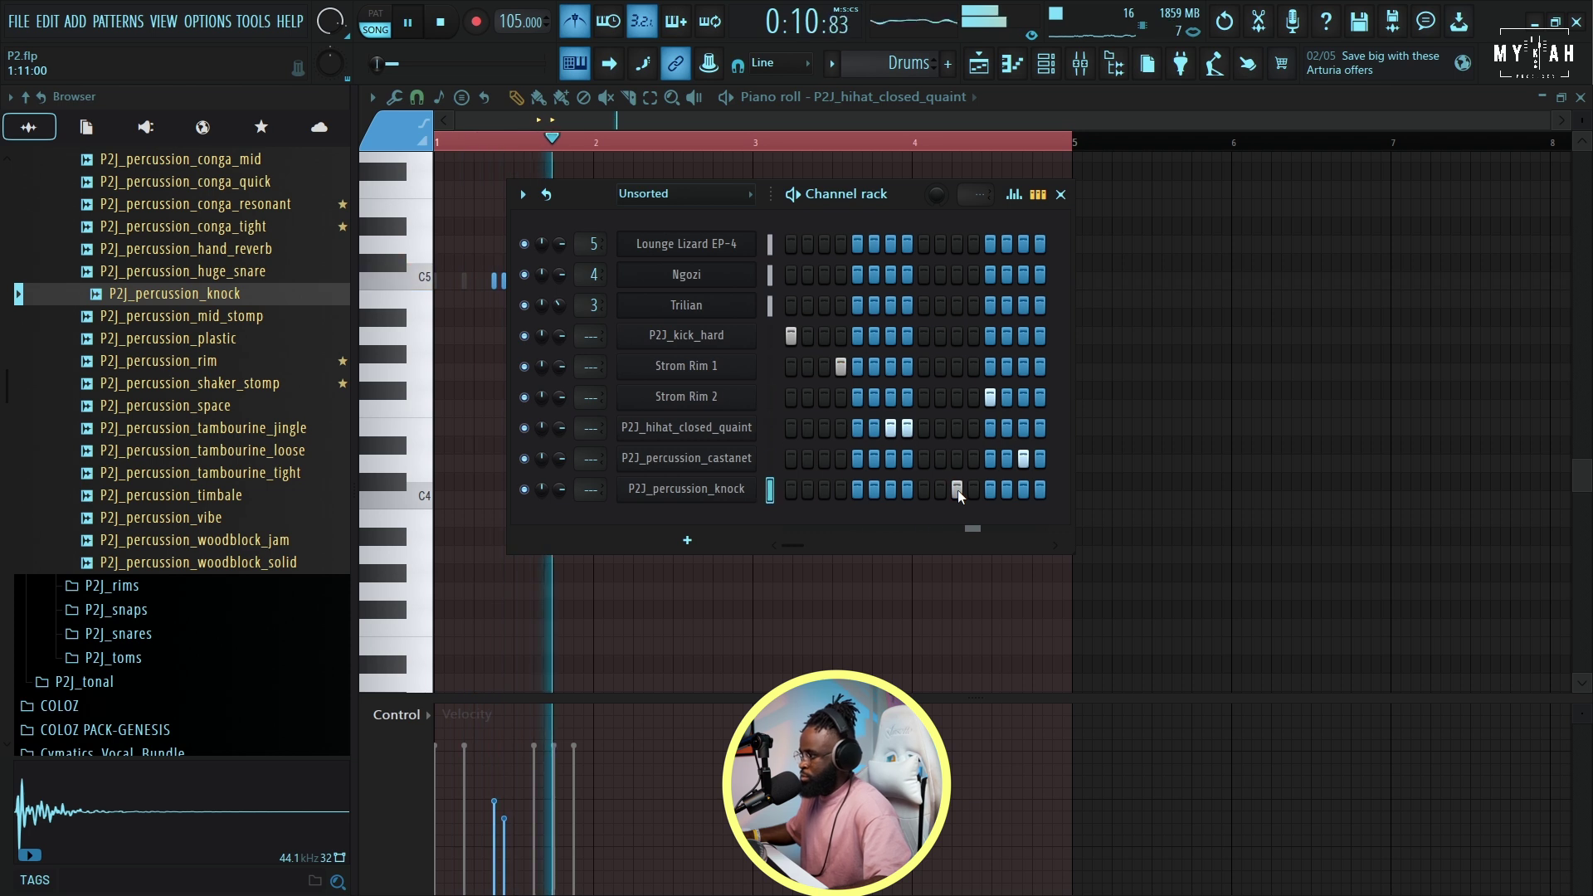
{"action": "key", "text": "space"}
{"action": "key", "text": "space"}
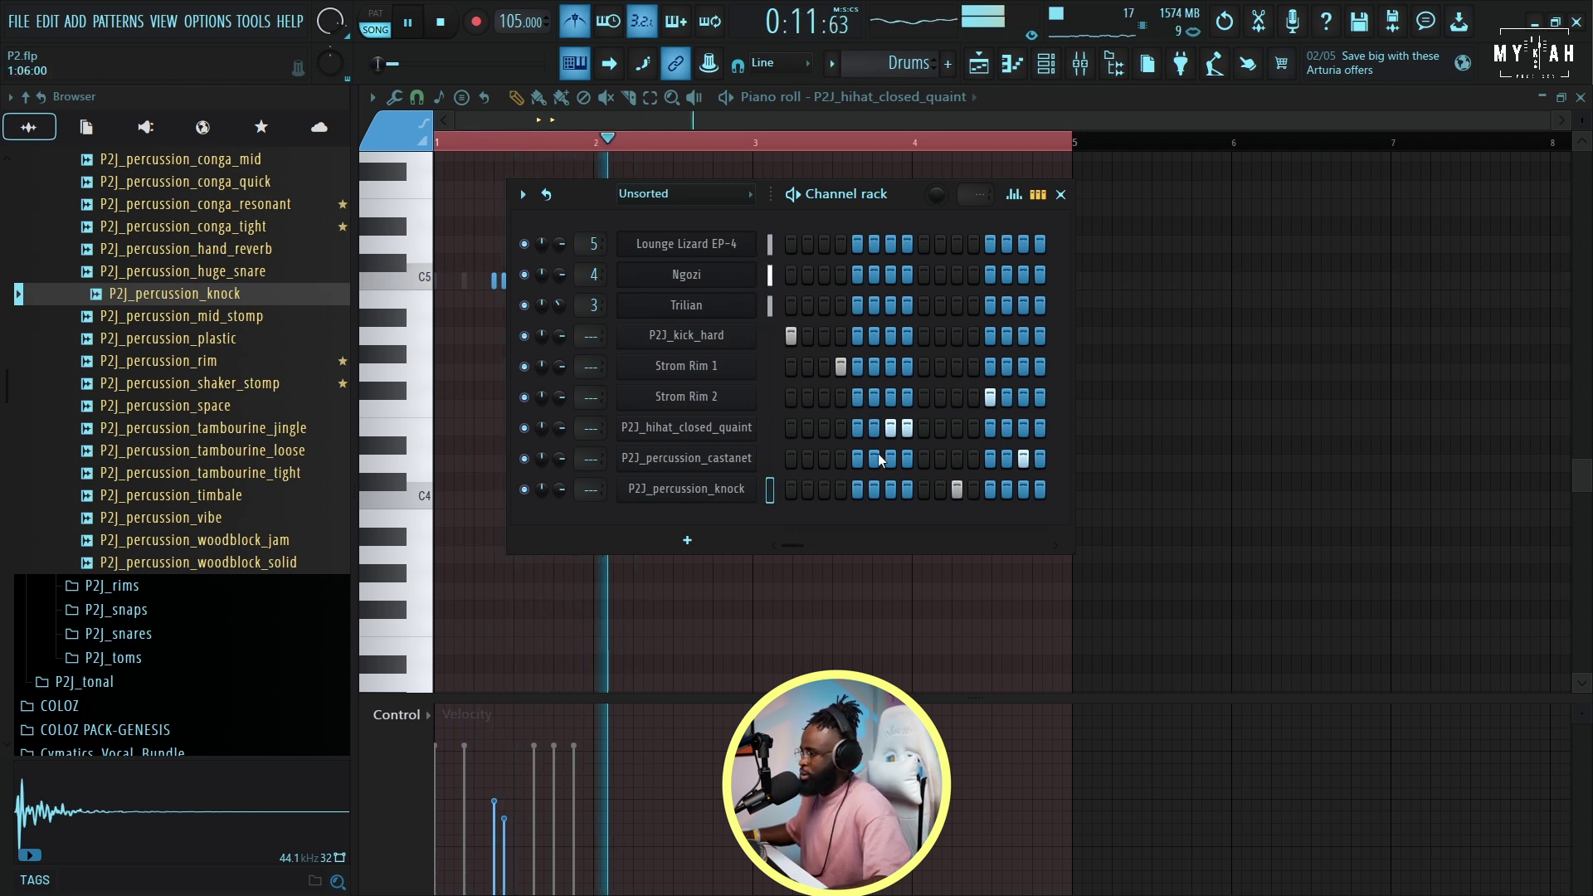
{"action": "key", "text": "space"}
{"action": "left_click", "coordinate": [979, 67]}
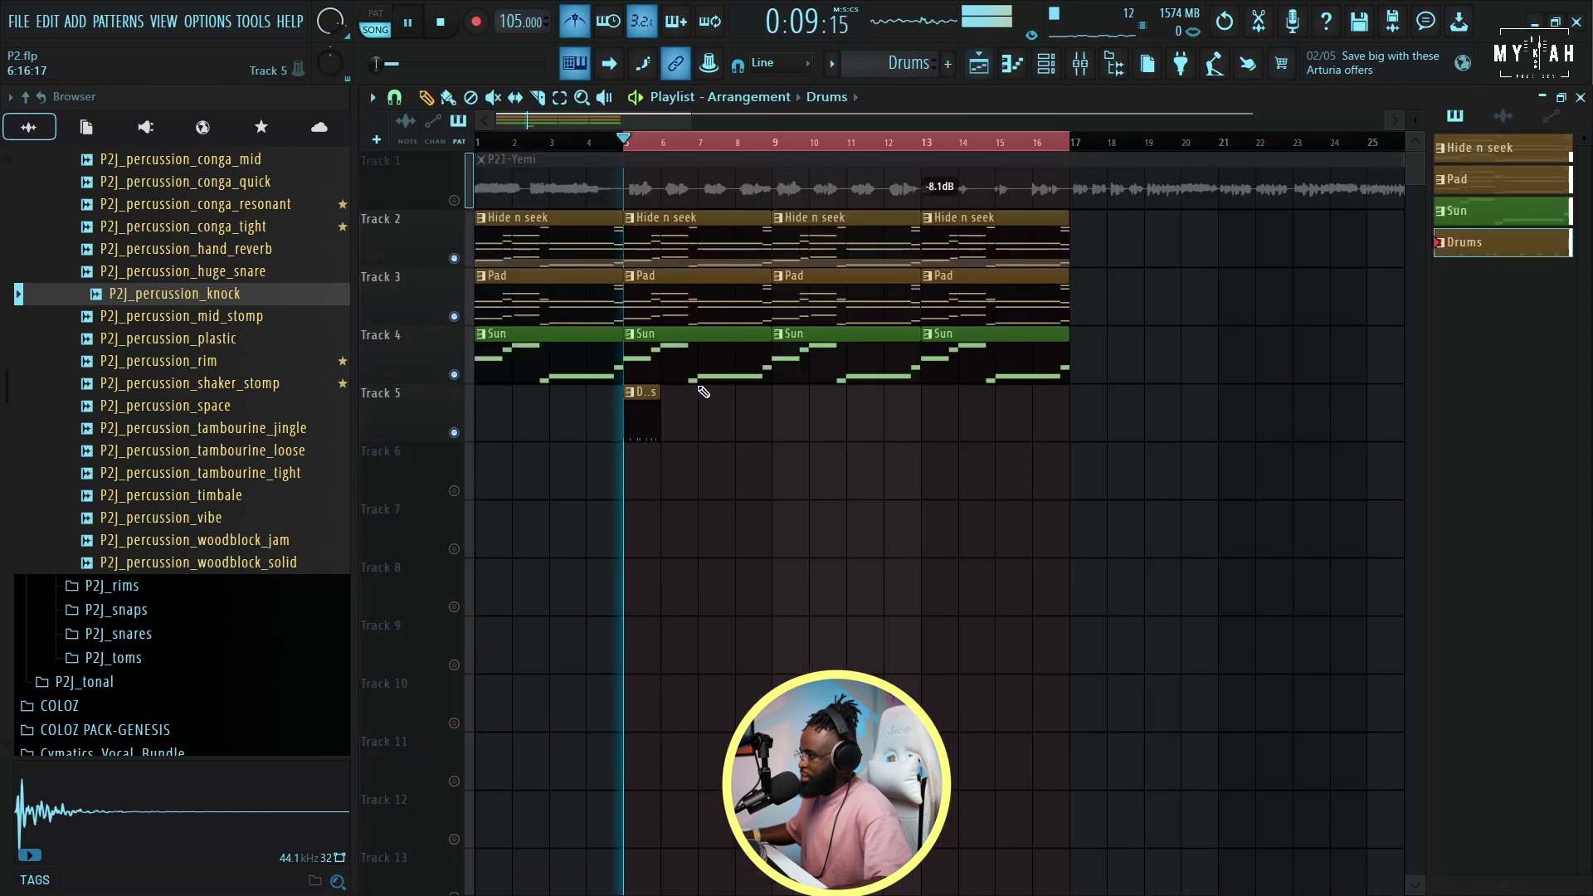
{"action": "scroll", "coordinate": [660, 159], "scroll_direction": "up", "scroll_amount": 3}
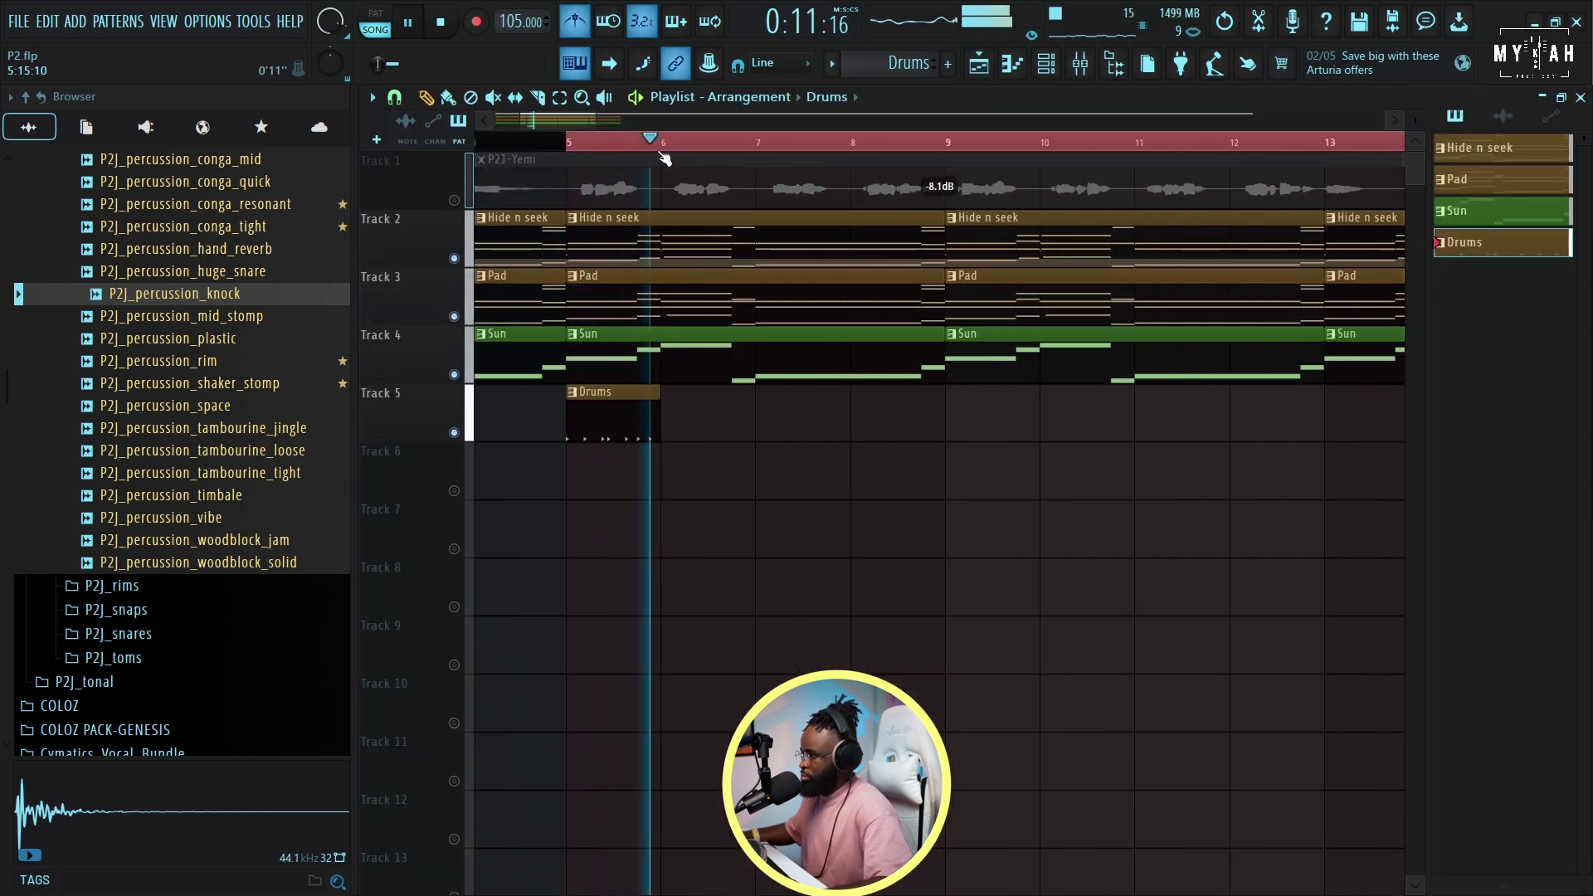
{"action": "key", "text": "space"}
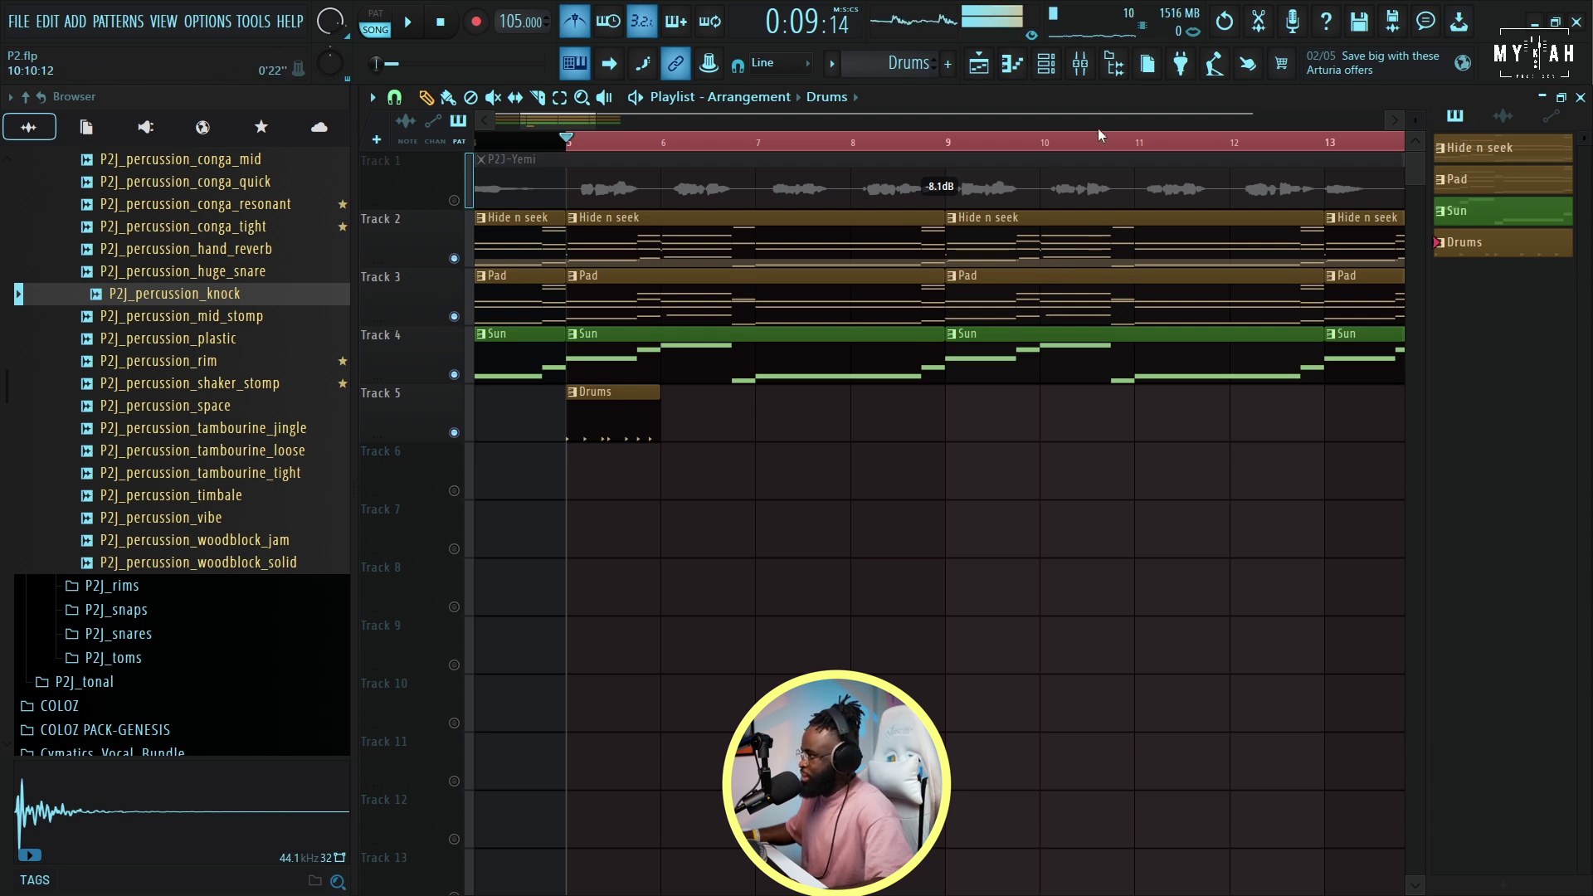
- Raise the P2J_kick_hard note's velocity to maximum in the piano roll
{"action": "left_click", "coordinate": [1047, 64]}
{"action": "right_click", "coordinate": [703, 342]}
{"action": "left_click", "coordinate": [793, 336]}
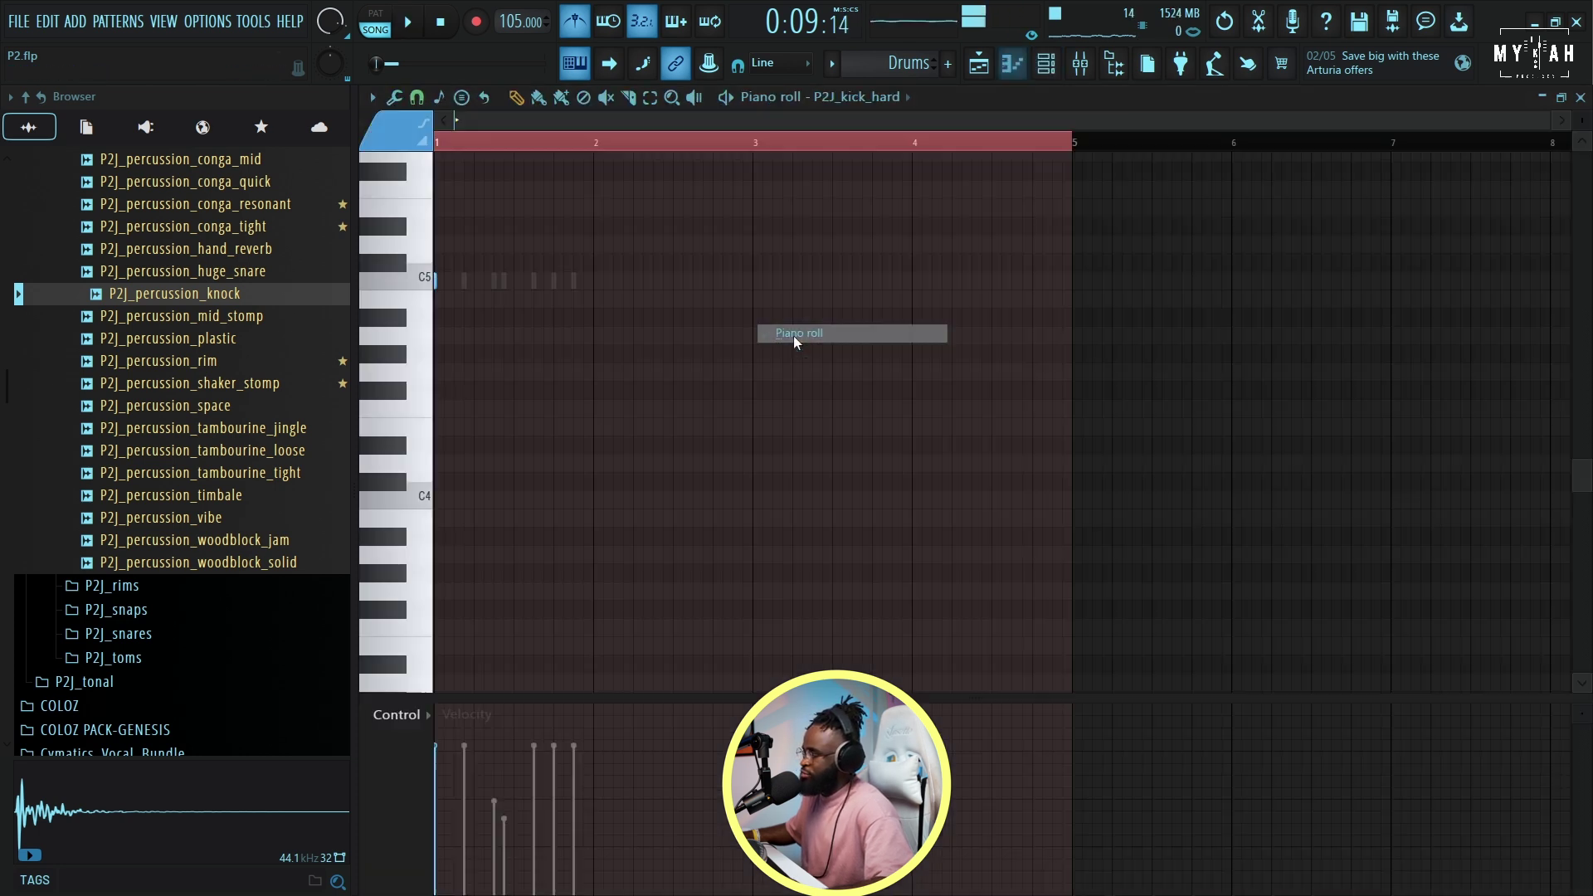
{"action": "left_click", "coordinate": [1046, 65]}
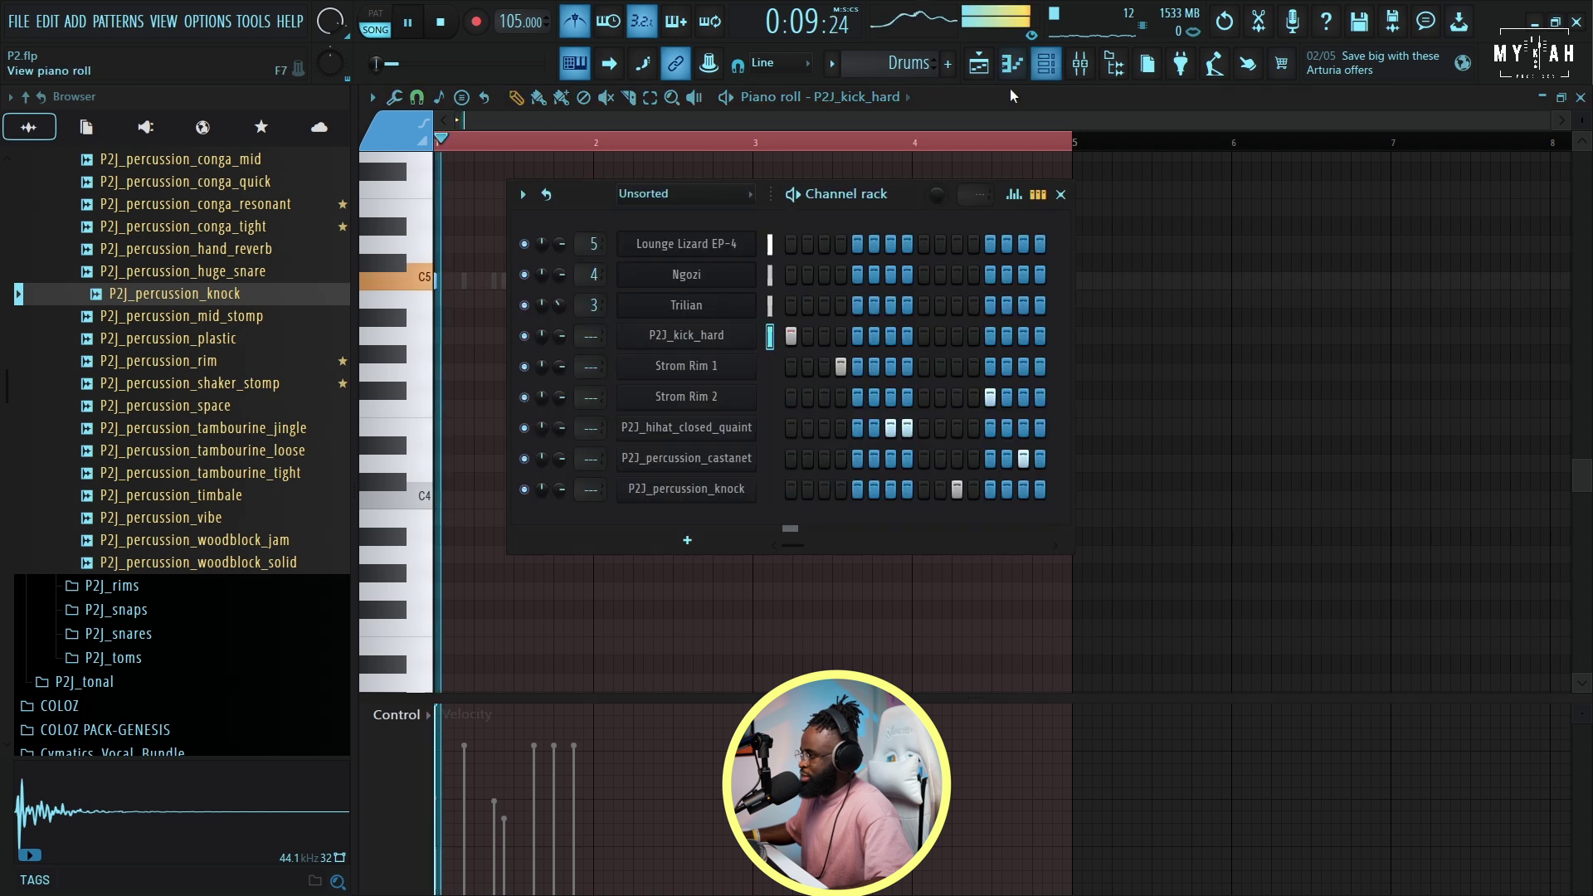
- Raise the Strom Rim 1 note's velocity to maximum in the piano roll
{"action": "right_click", "coordinate": [706, 362]}
{"action": "left_click", "coordinate": [797, 363]}
{"action": "key", "text": "space"}
{"action": "key", "text": "space"}
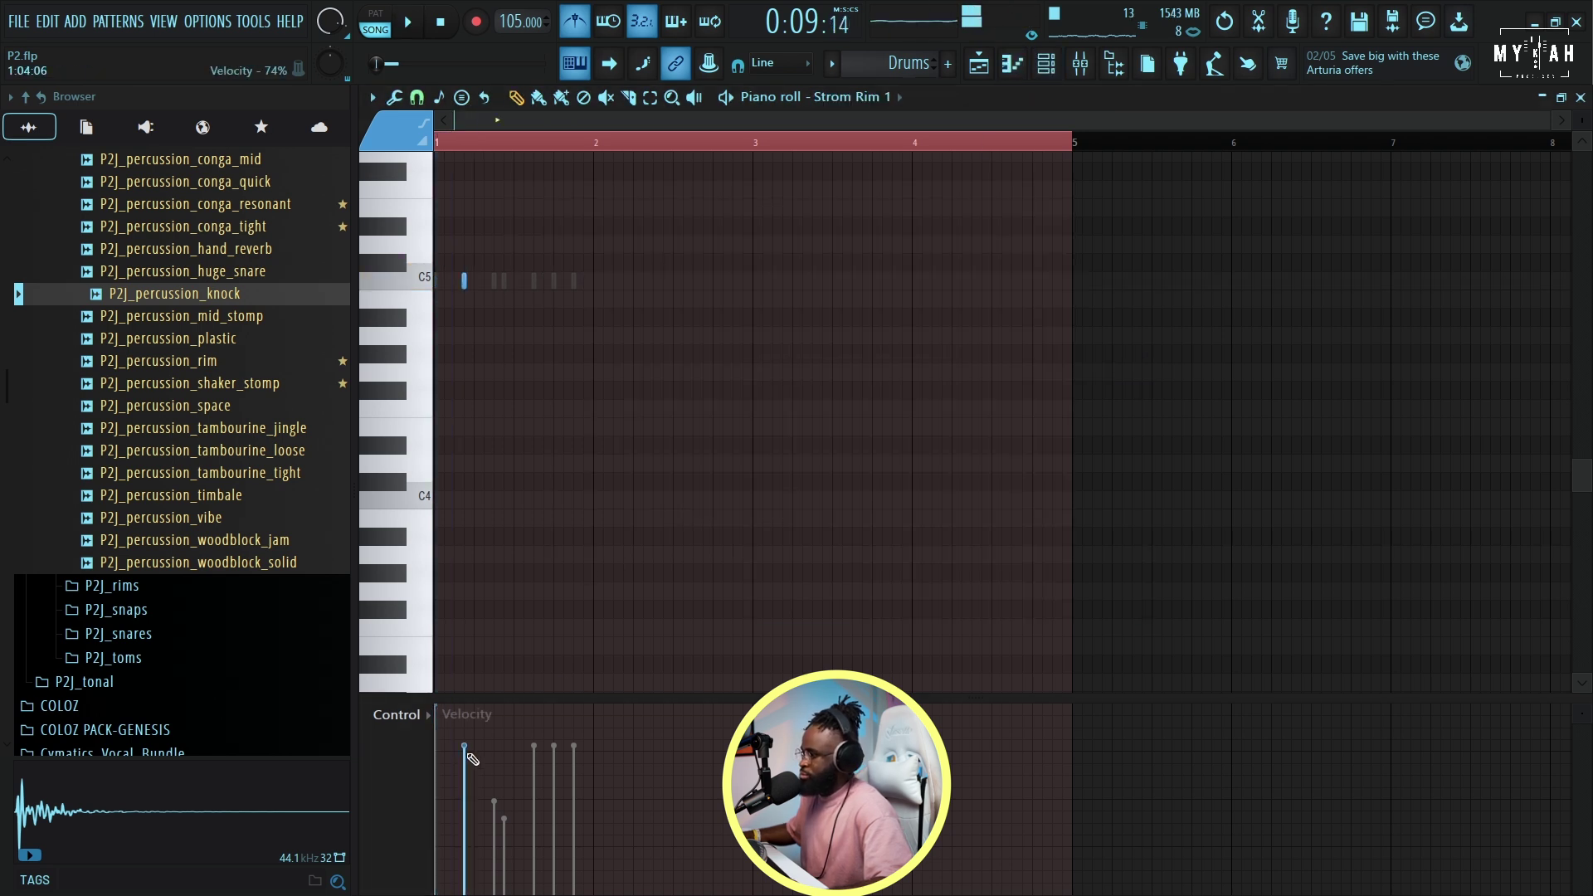
{"action": "left_click", "coordinate": [1046, 65]}
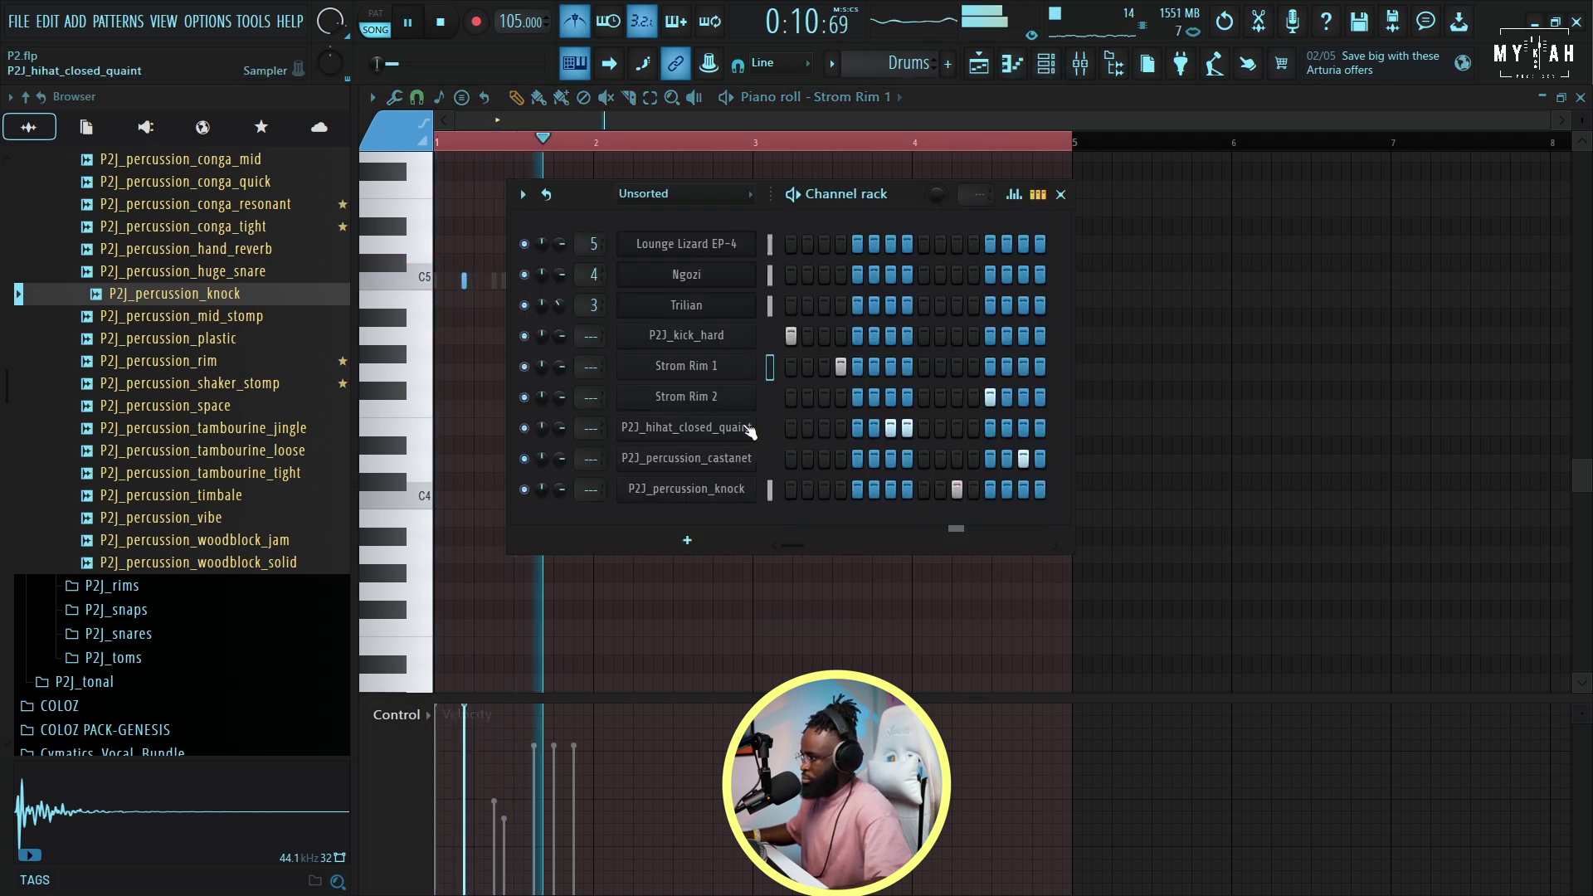
- Raise the Strom Rim 2 note's velocity to maximum and replay the loop
{"action": "right_click", "coordinate": [715, 398]}
{"action": "left_click", "coordinate": [797, 394]}
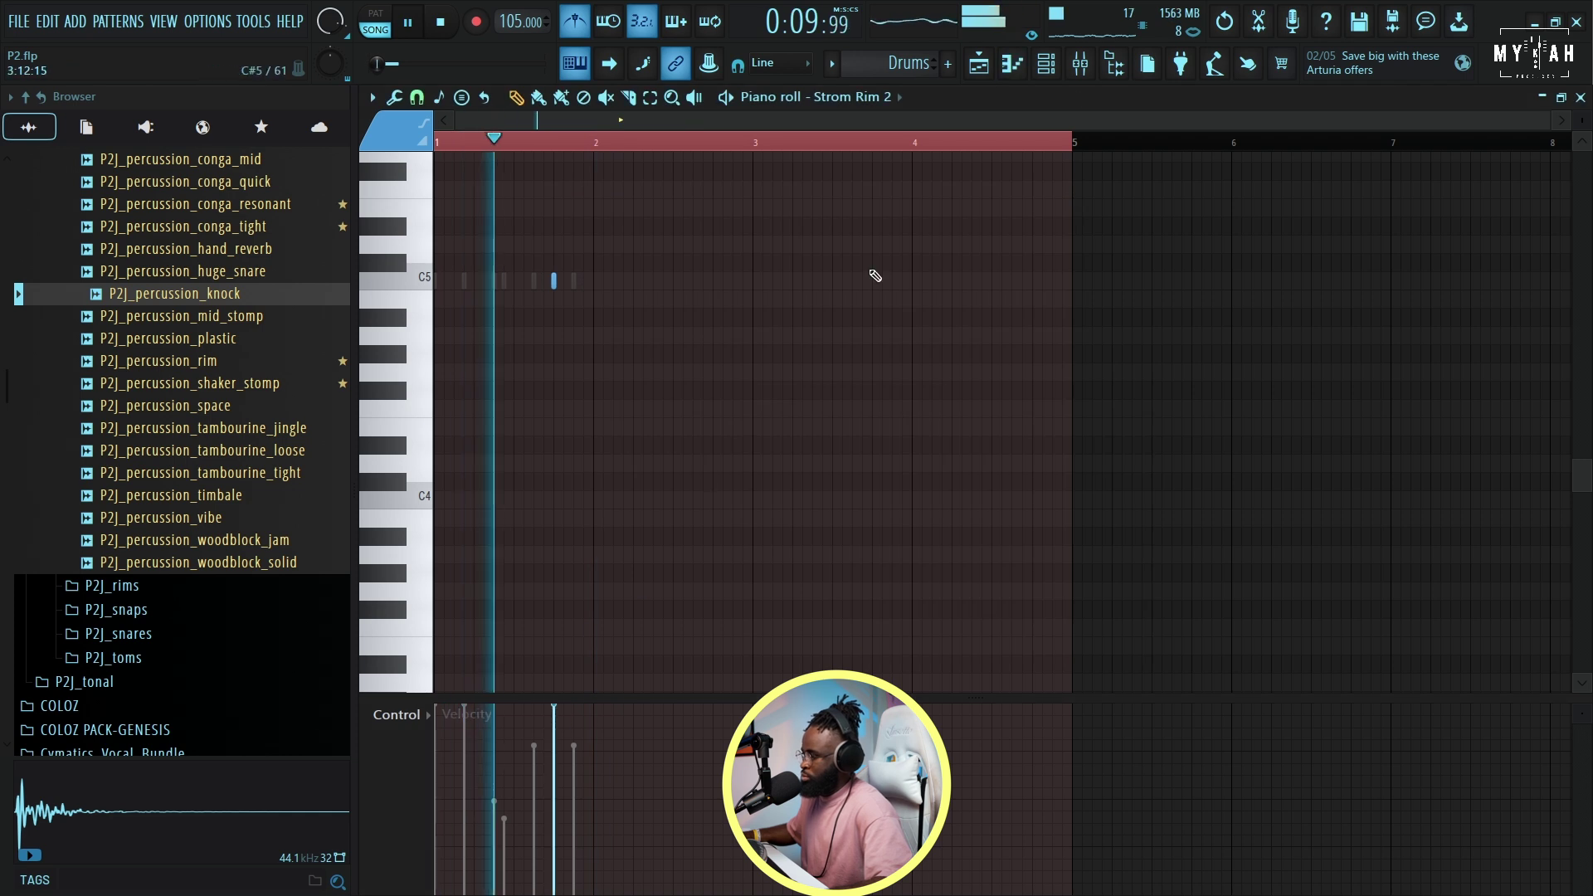
{"action": "left_click", "coordinate": [1081, 65]}
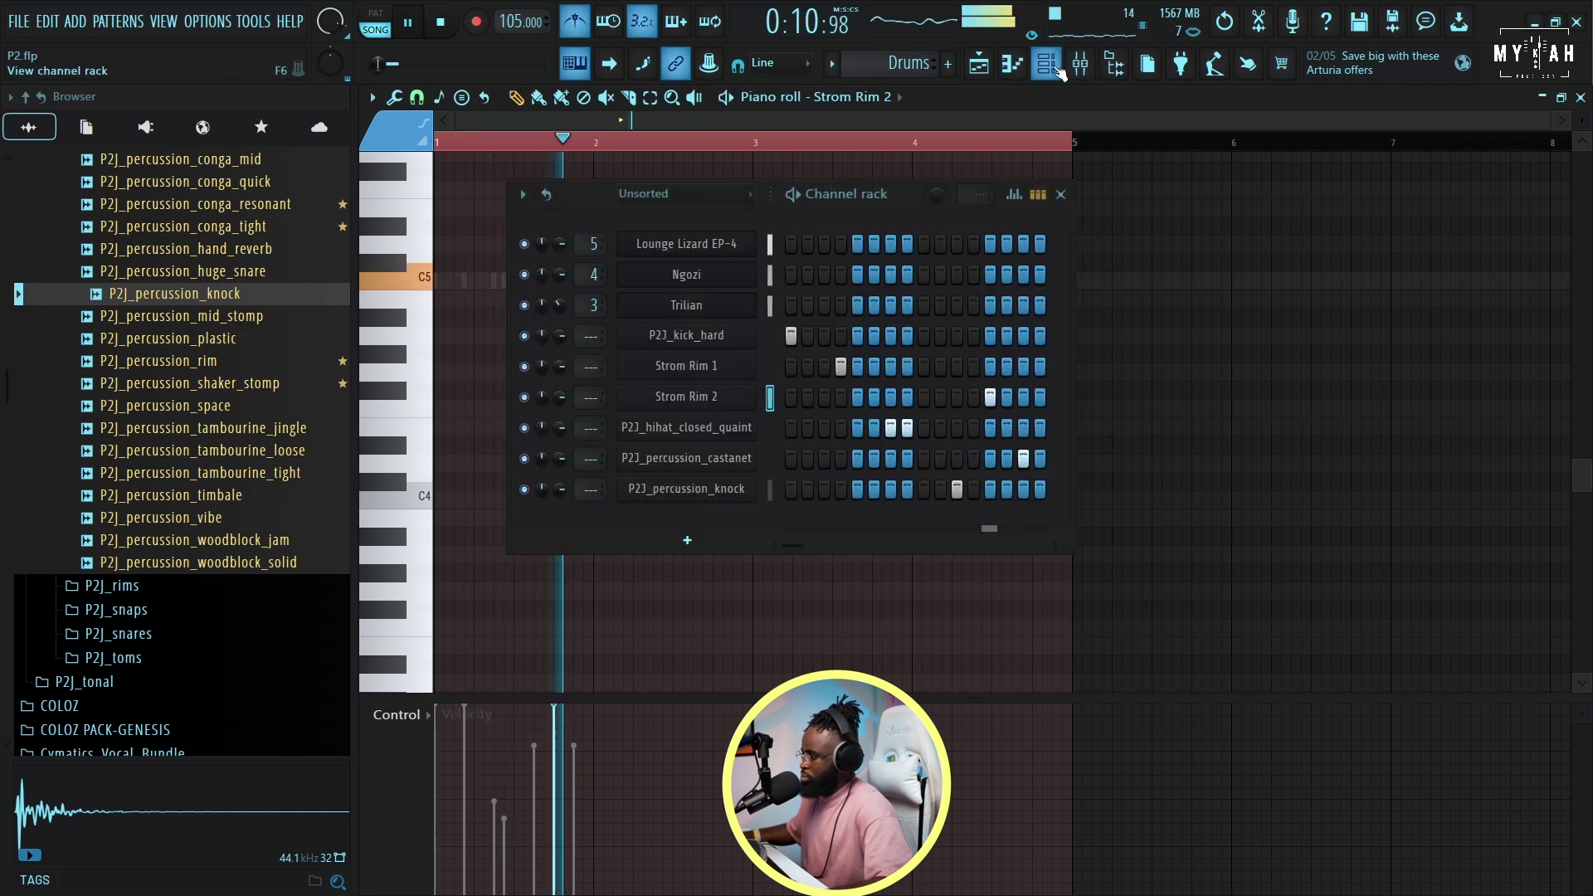
{"action": "key", "text": "space"}
{"action": "key", "text": "space"}
- Raise the P2J_percussion_castanet note's velocity to maximum and open P2J_percussion_knock in the piano roll
{"action": "right_click", "coordinate": [736, 455]}
{"action": "left_click", "coordinate": [797, 454]}
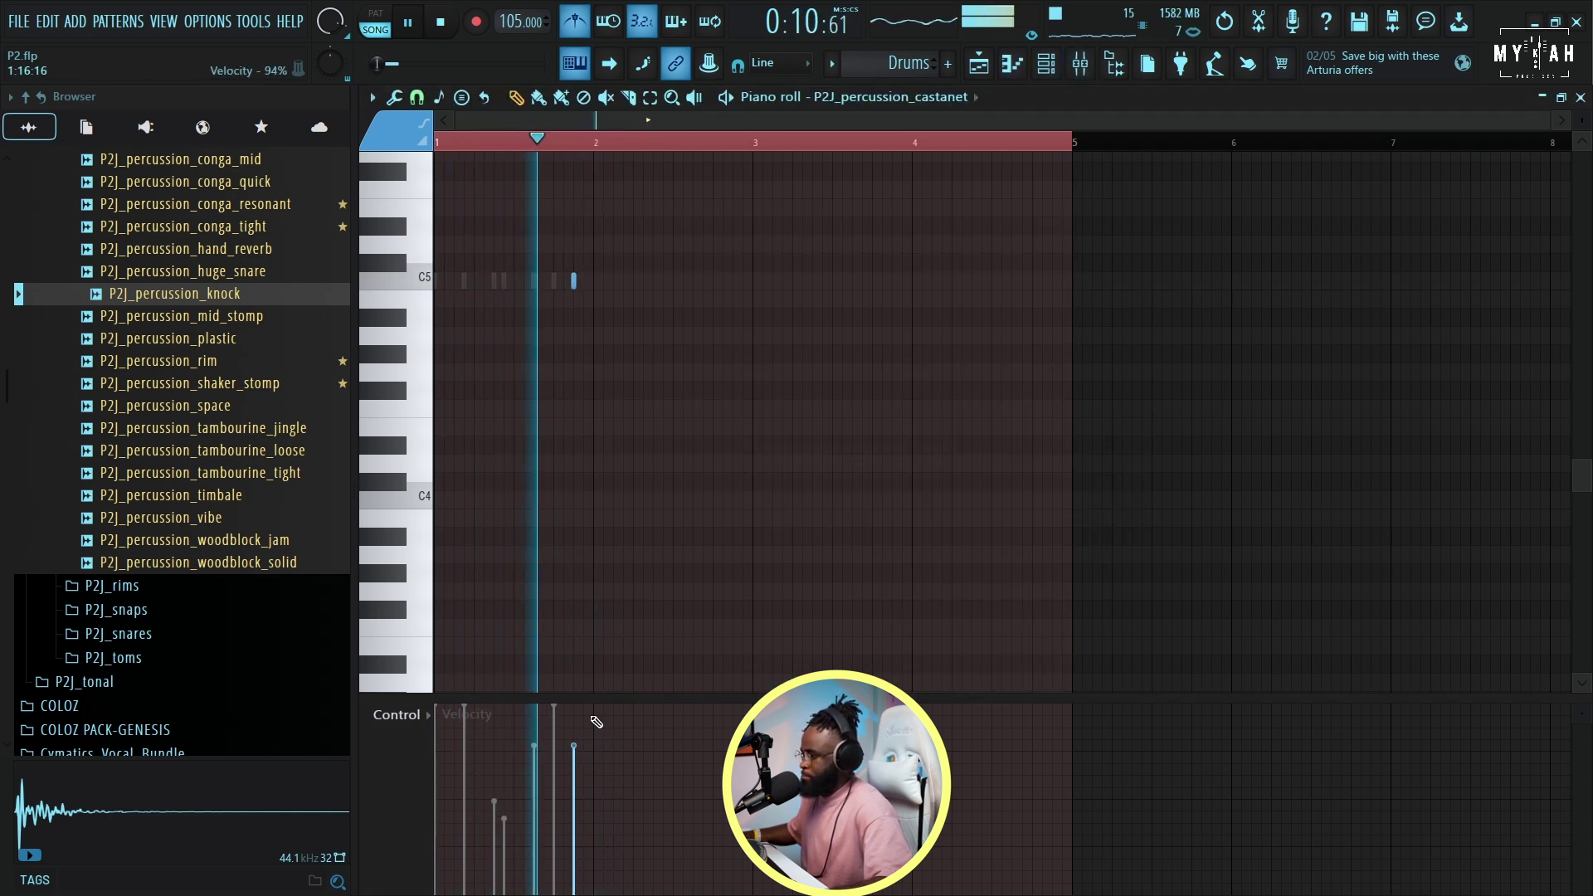
{"action": "left_click", "coordinate": [1053, 64]}
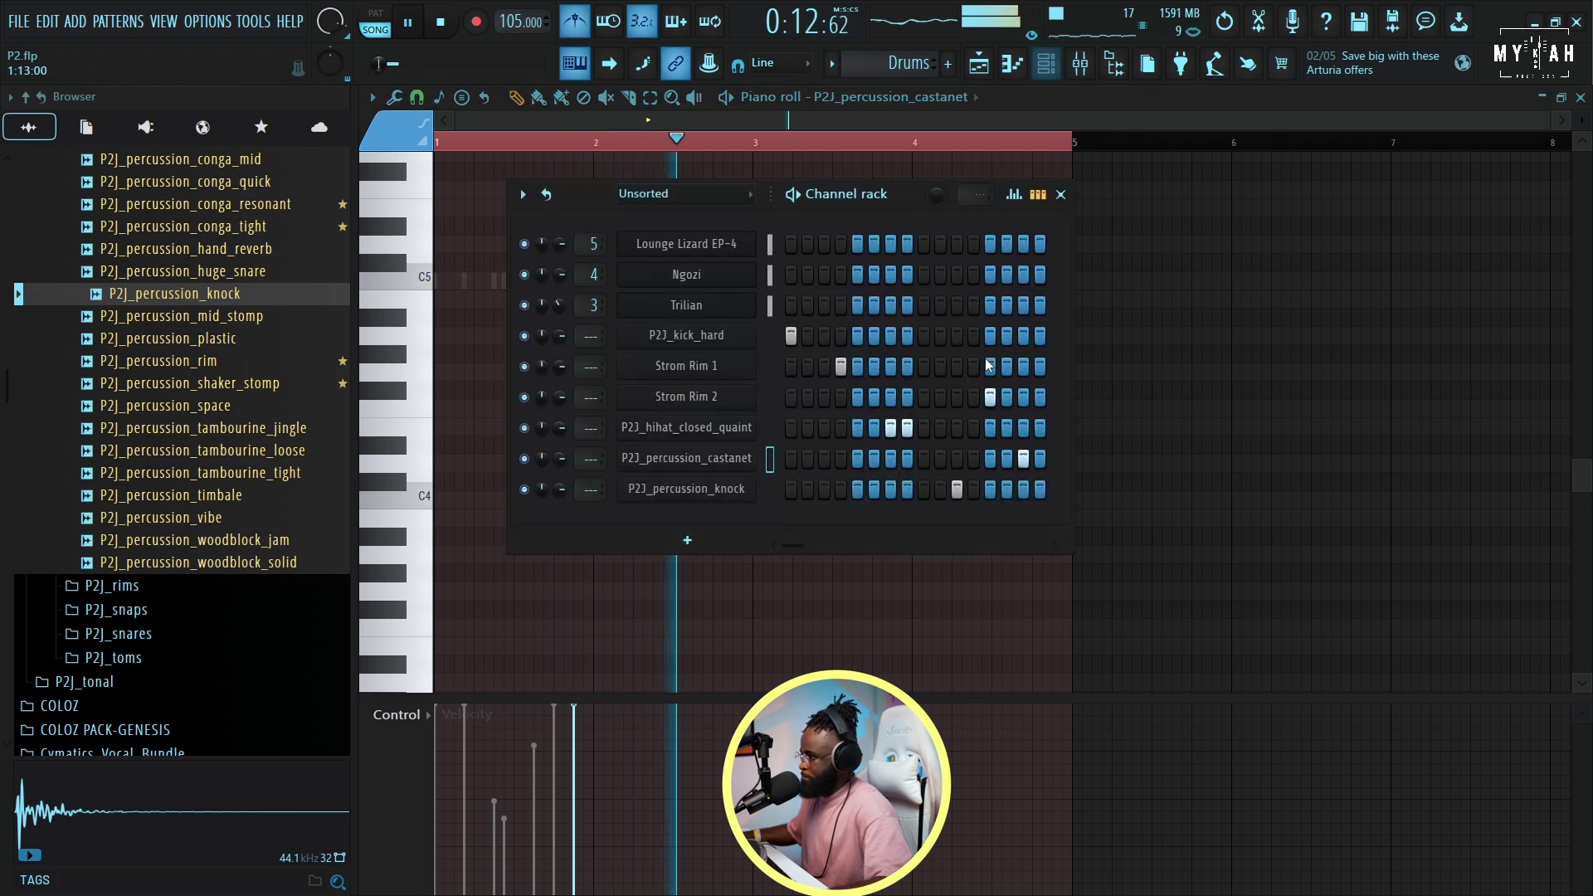
{"action": "right_click", "coordinate": [727, 490]}
{"action": "left_click", "coordinate": [778, 485]}
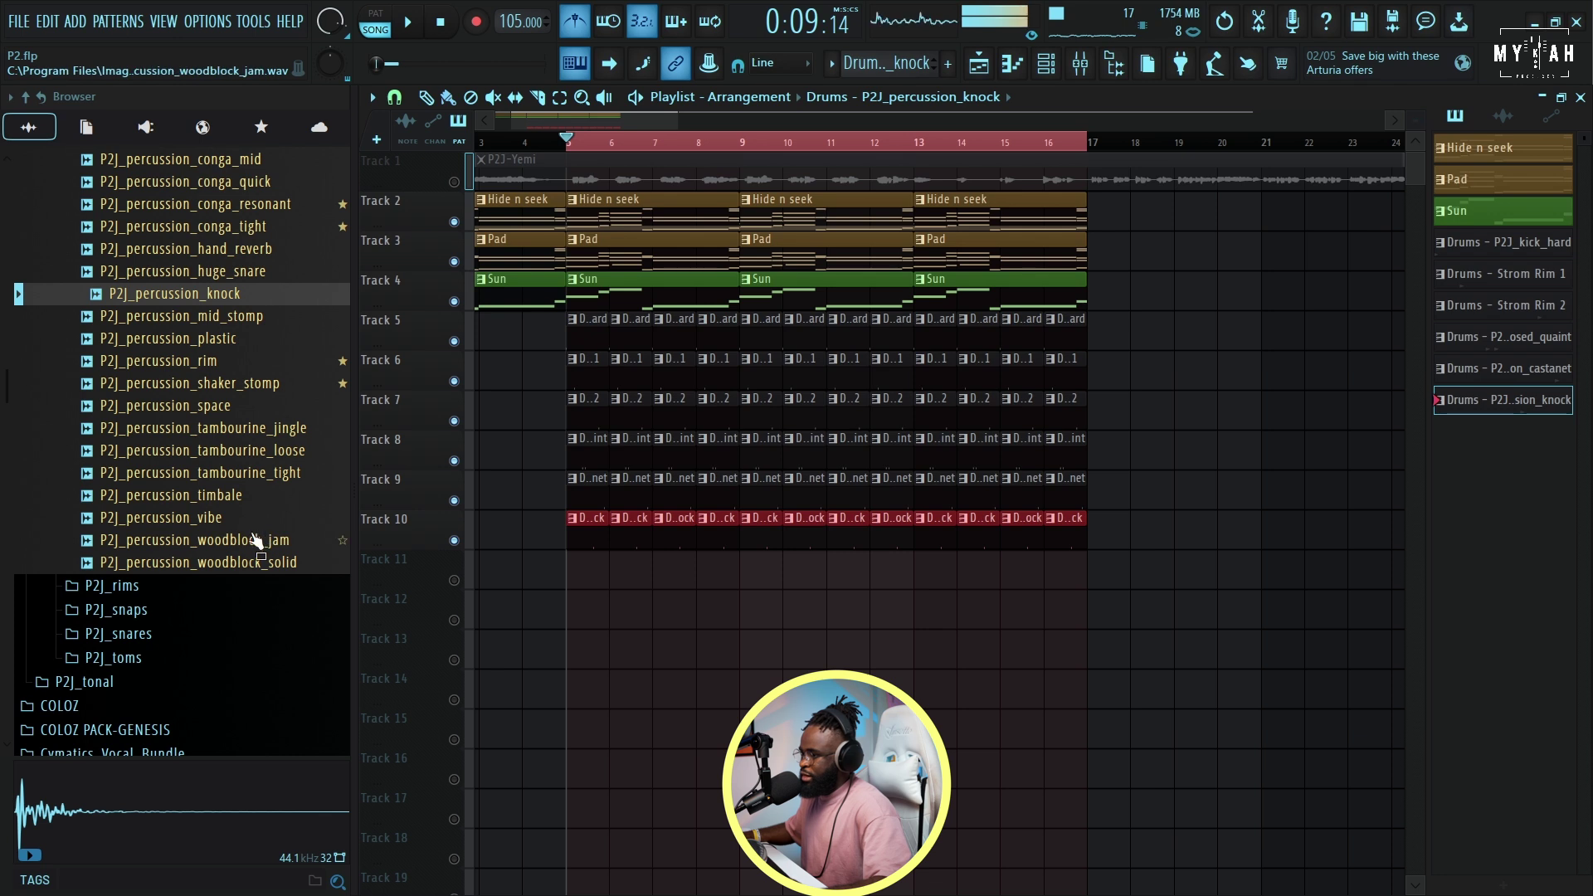
- Place Shaker (3) from the Kala Sound Kit 1 Shakers folder at bar 5 on track 11 and unmute that track
{"action": "scroll", "coordinate": [238, 608], "scroll_direction": "down", "scroll_amount": 4}
{"action": "scroll", "coordinate": [238, 608], "scroll_direction": "down", "scroll_amount": 3}
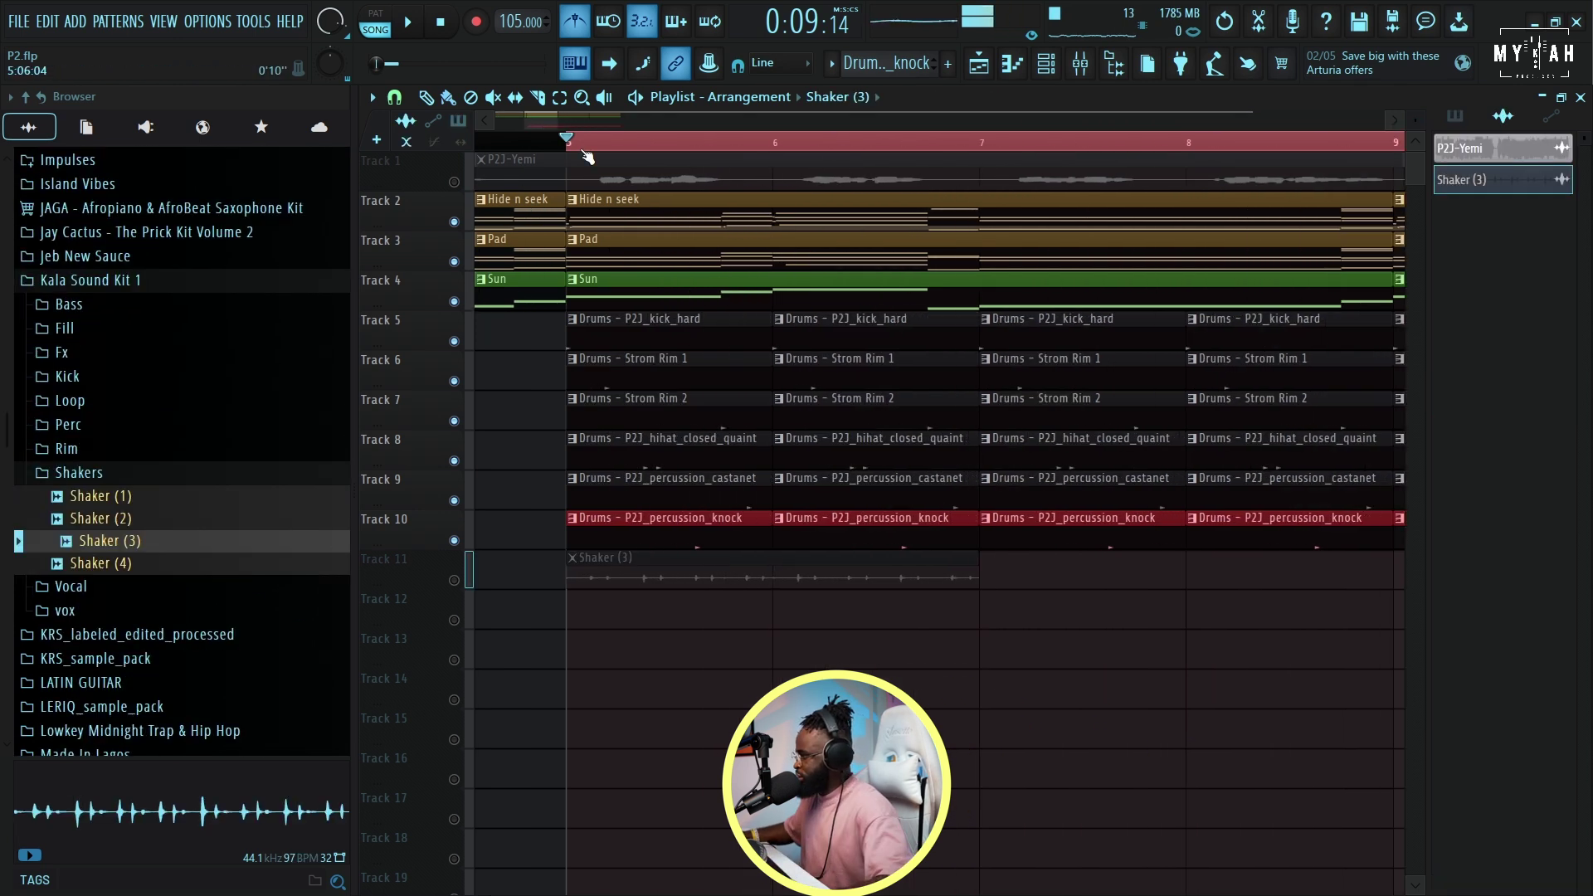
{"action": "left_click", "coordinate": [455, 581]}
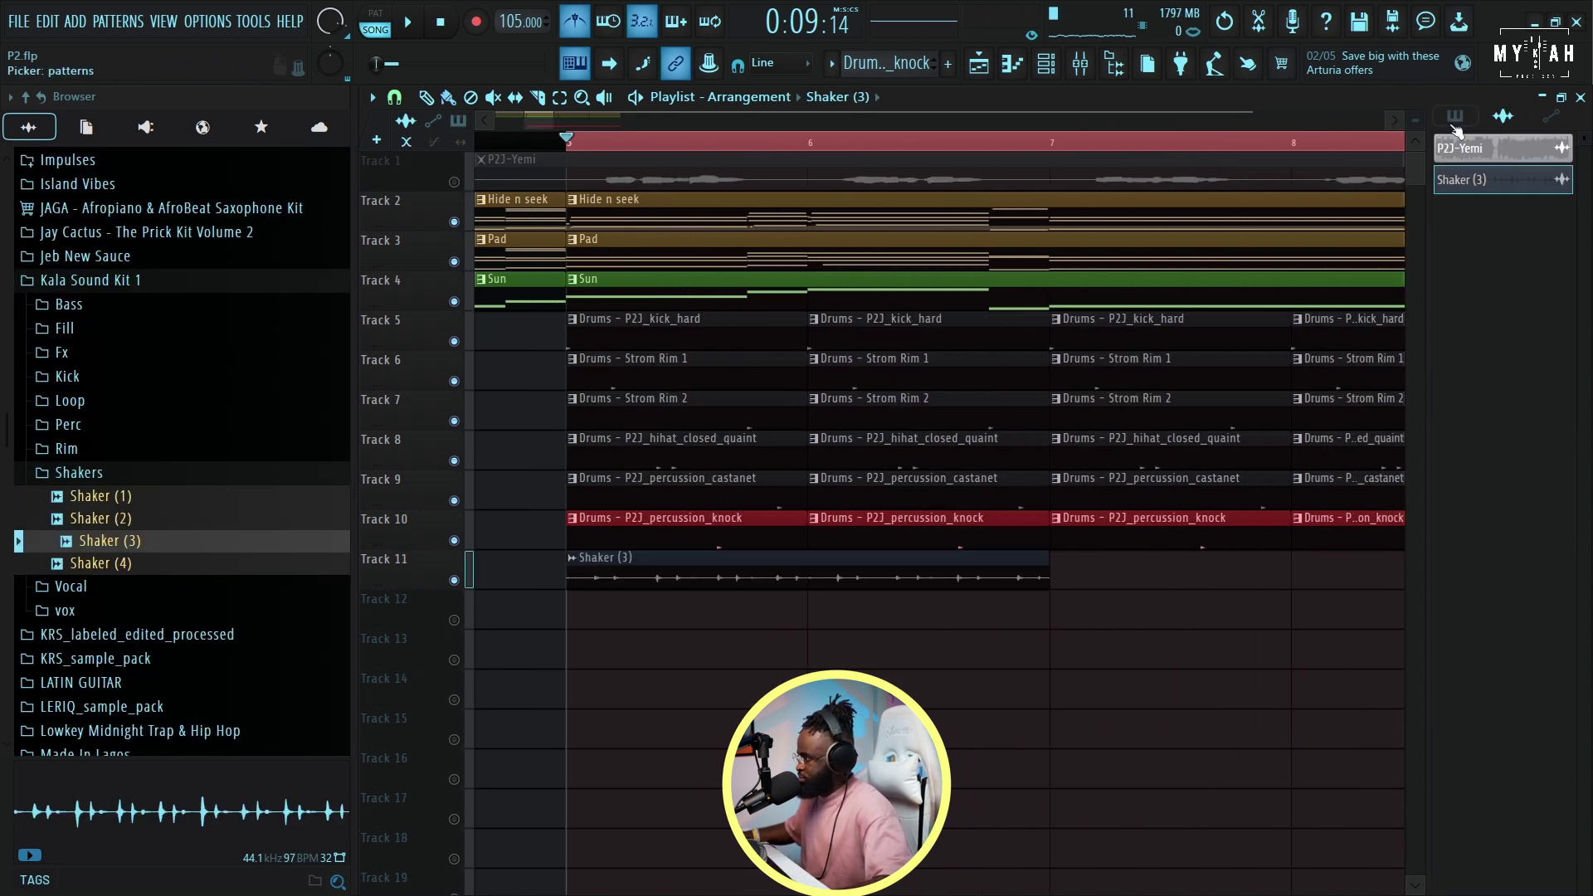
- Enlarge the playlist tracks, slice the Shaker (3) clip at beat 2 of bar 5 and trim the second slice's start to leave a gap
{"action": "left_click_drag", "start_coordinate": [1416, 120], "coordinate": [1416, 90]}
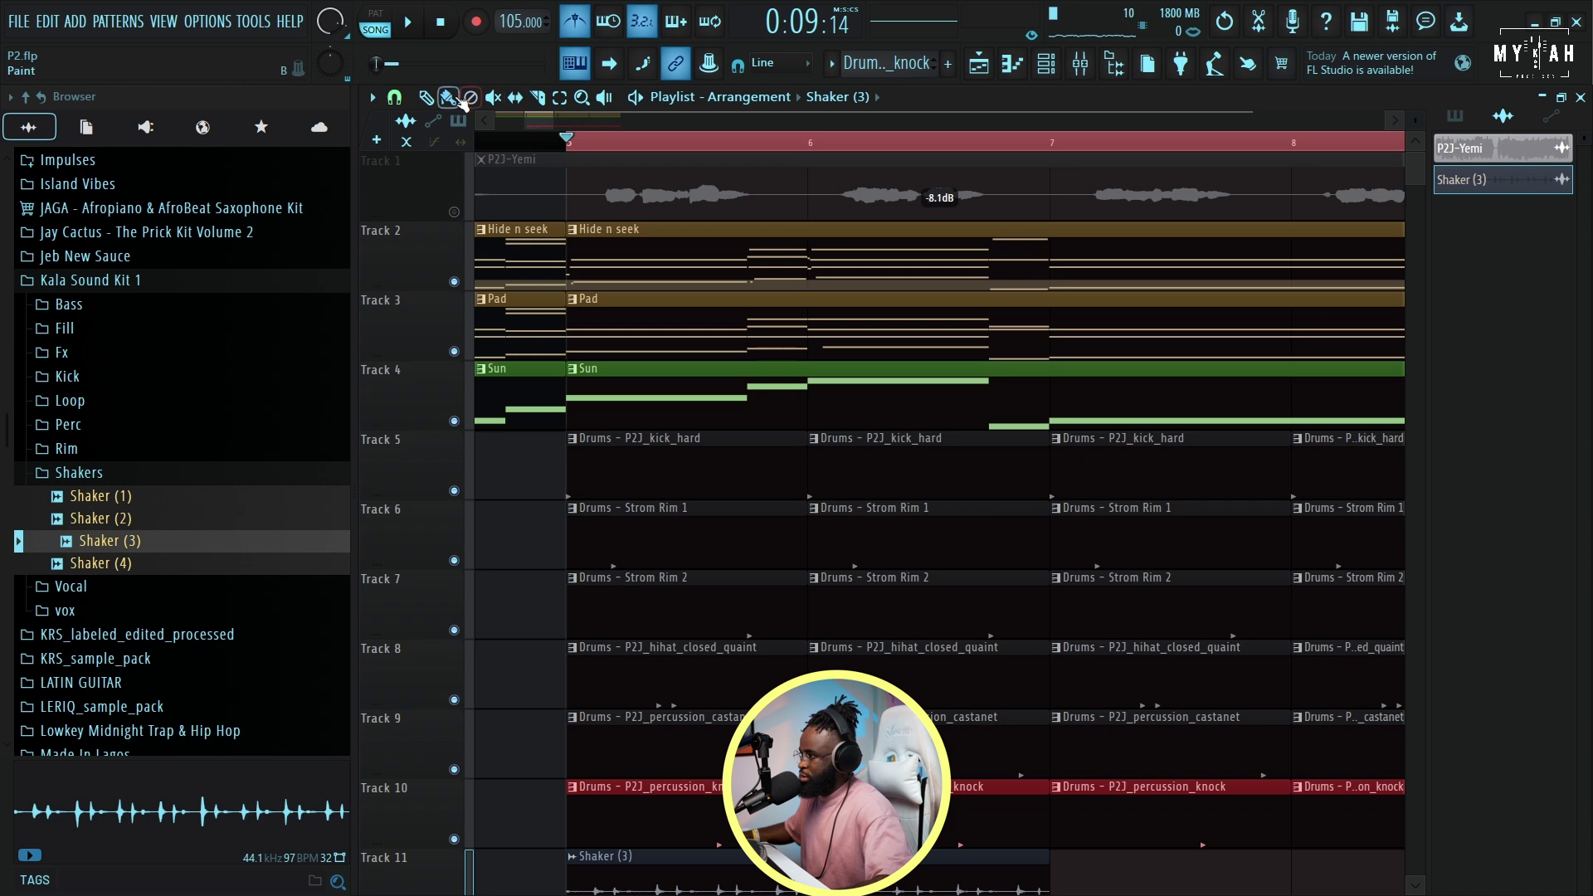
{"action": "scroll", "coordinate": [595, 335], "scroll_direction": "down", "scroll_amount": 6}
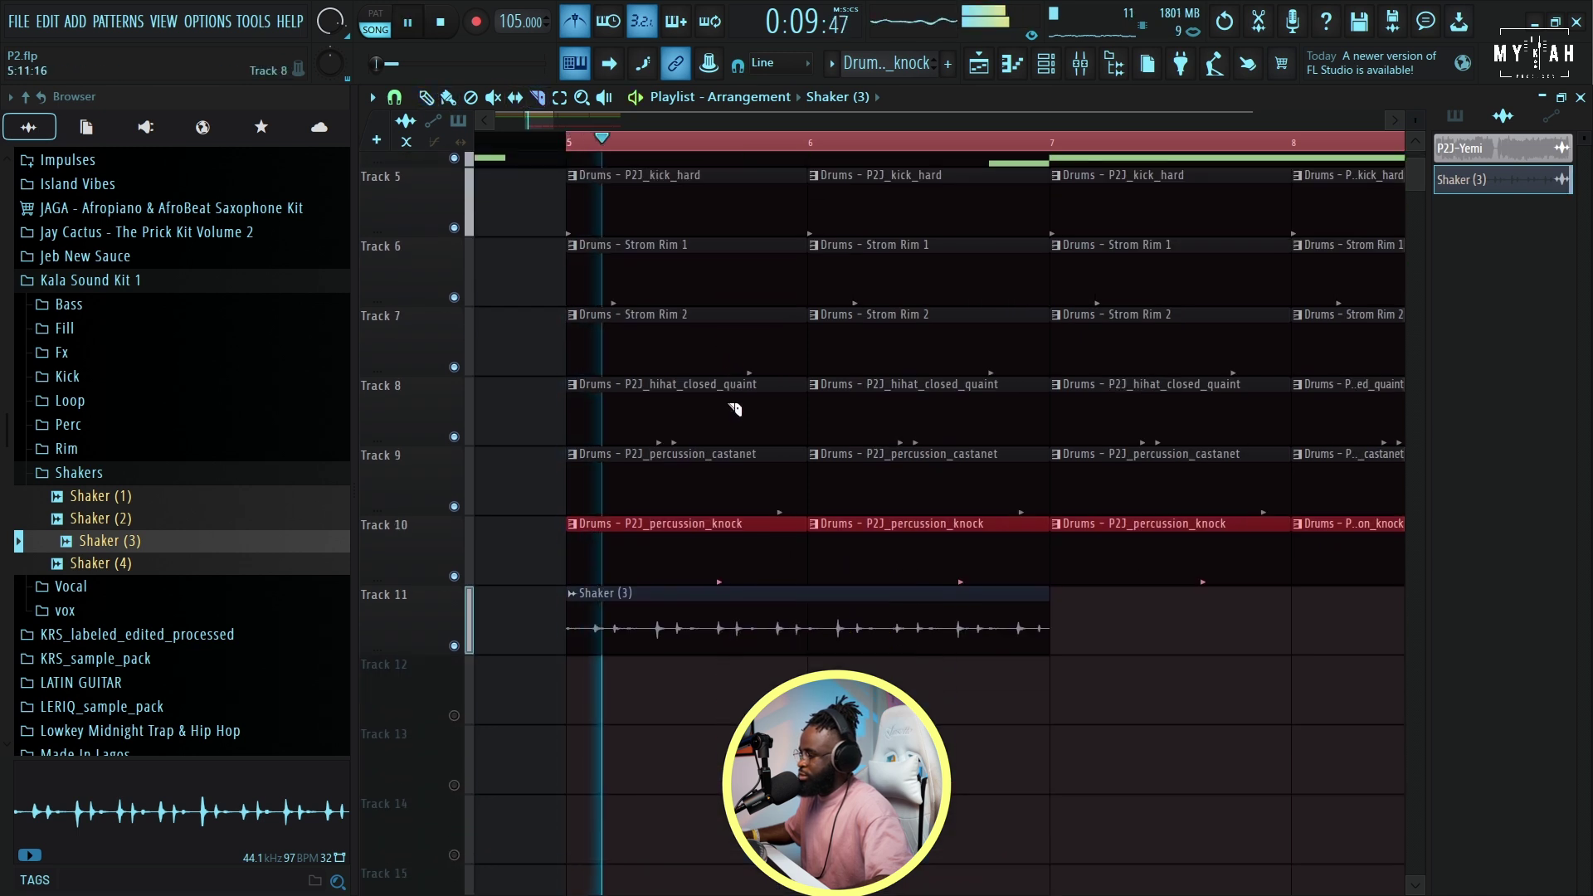
{"action": "left_click_drag", "start_coordinate": [622, 505], "coordinate": [622, 505]}
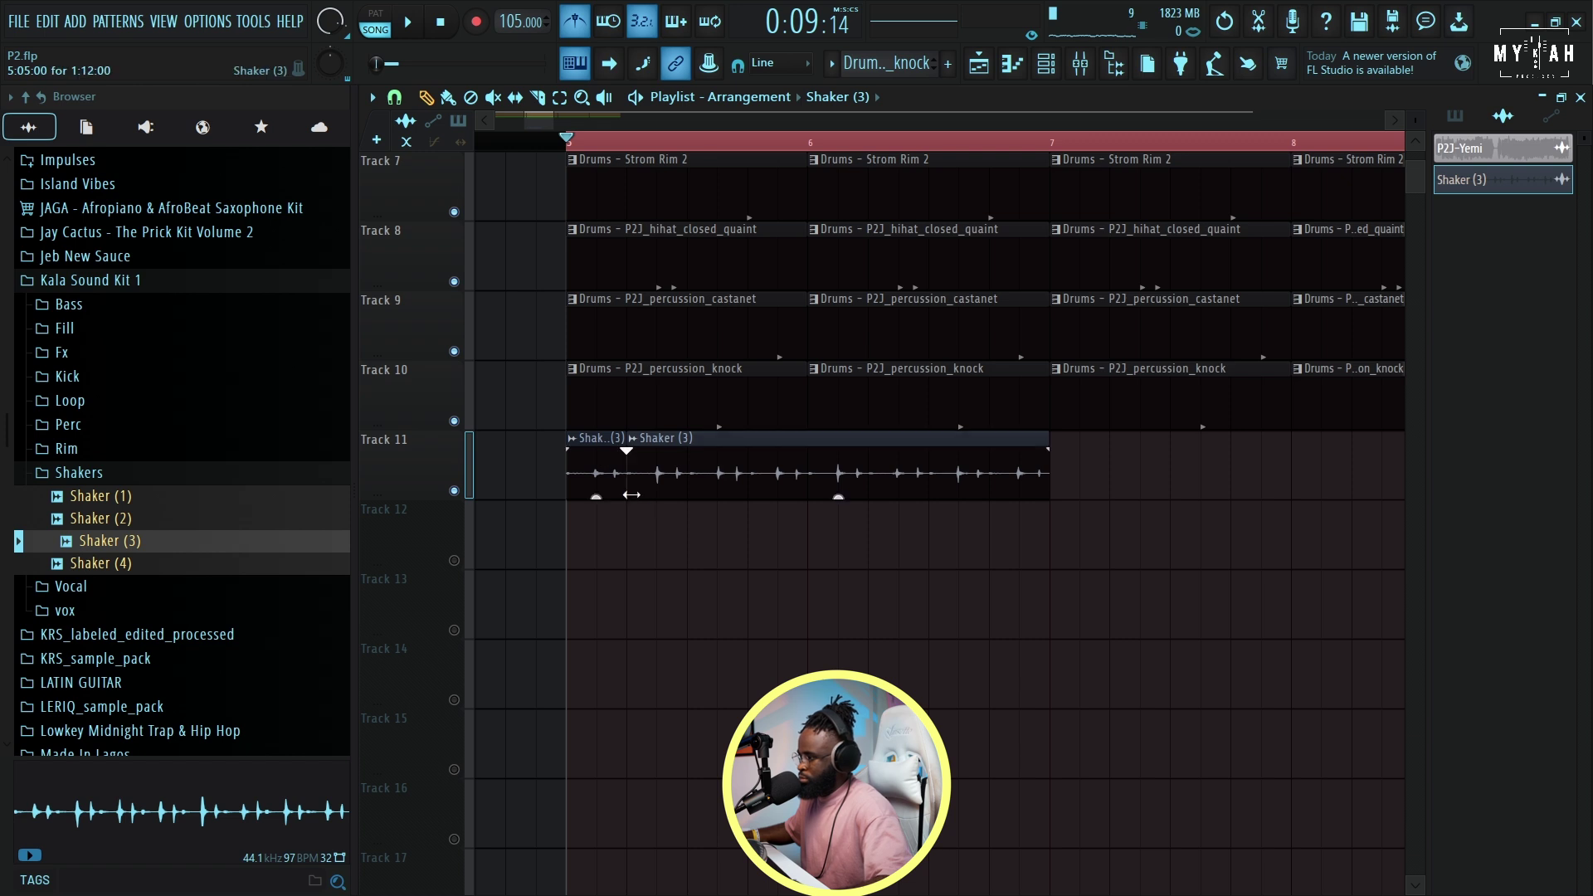
{"action": "left_click_drag", "start_coordinate": [631, 495], "coordinate": [660, 496]}
{"action": "key", "text": "space"}
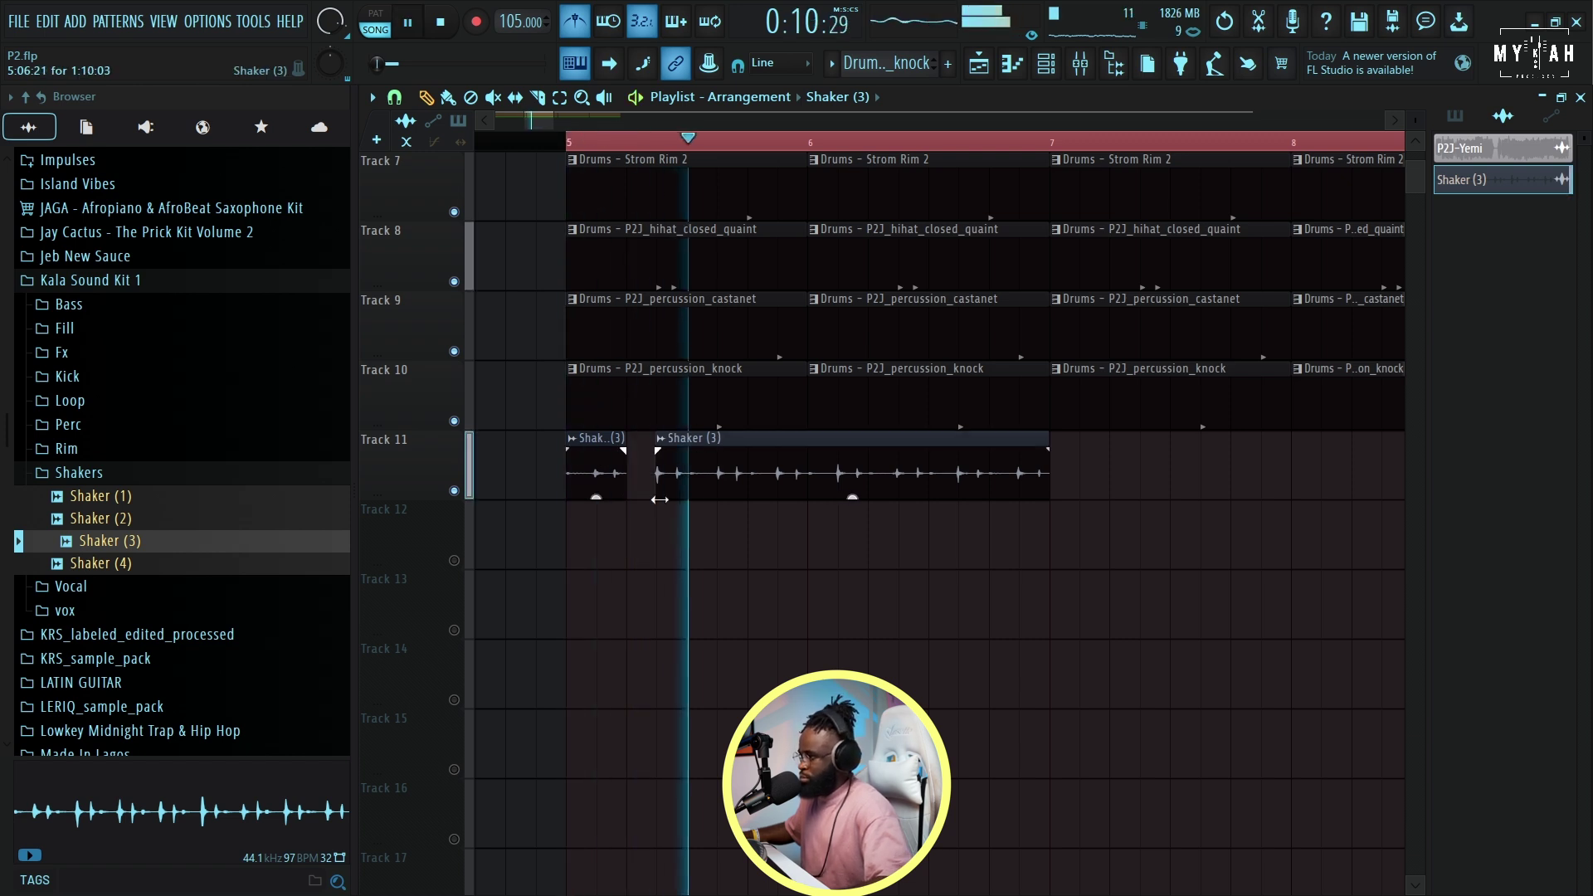
- Try trimming the end of the first Shaker (3) slice to a shorter length and audition the loop
{"action": "left_click_drag", "start_coordinate": [626, 498], "coordinate": [608, 500]}
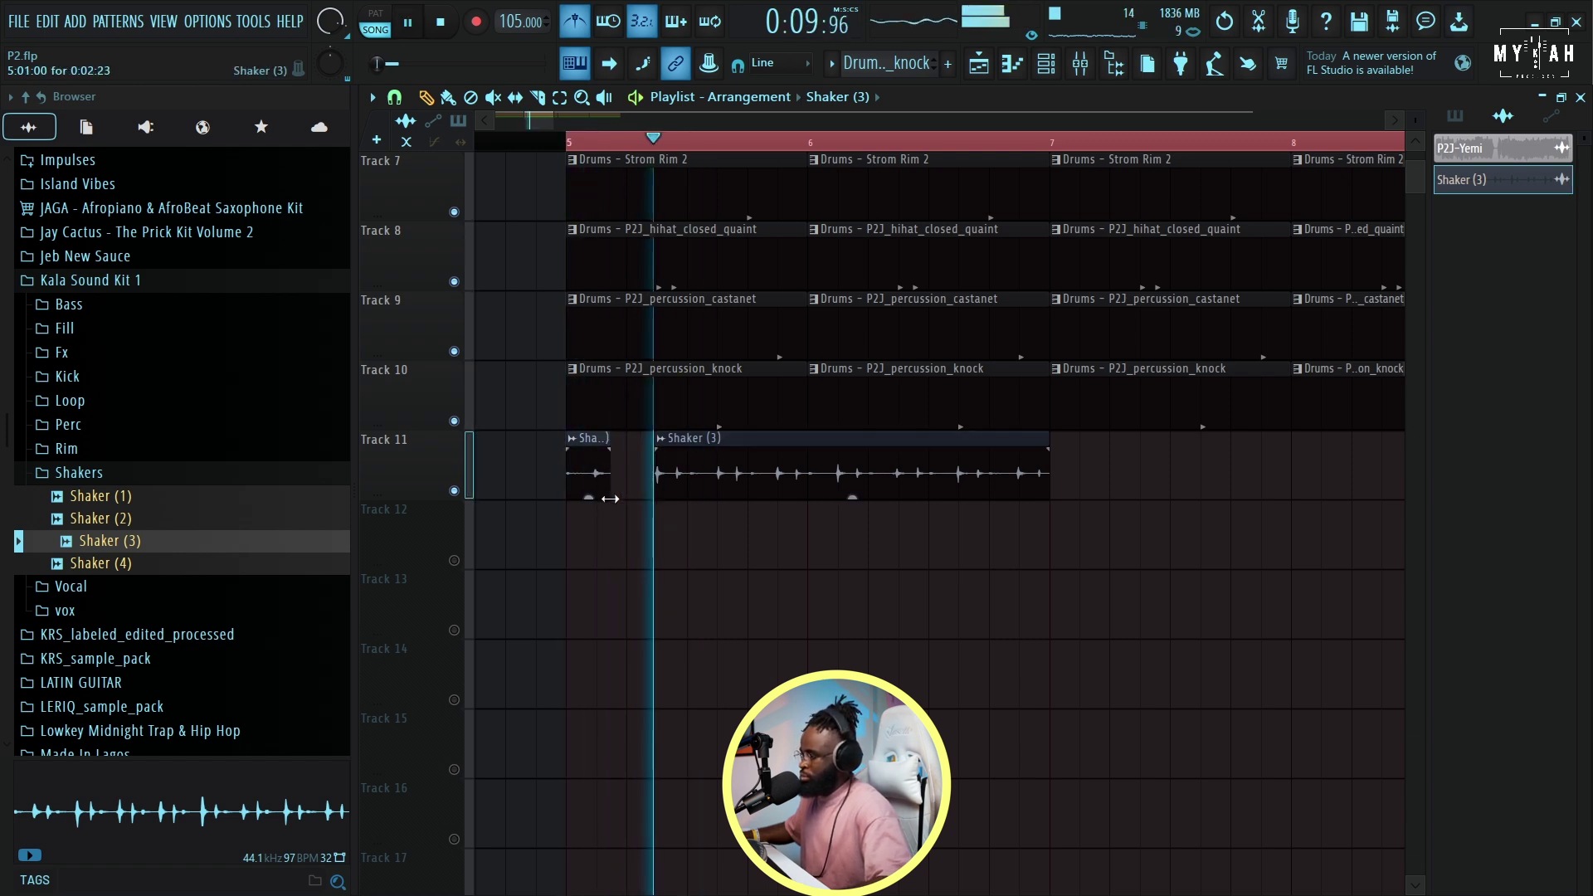
{"action": "key", "text": "space"}
{"action": "key", "text": "space"}
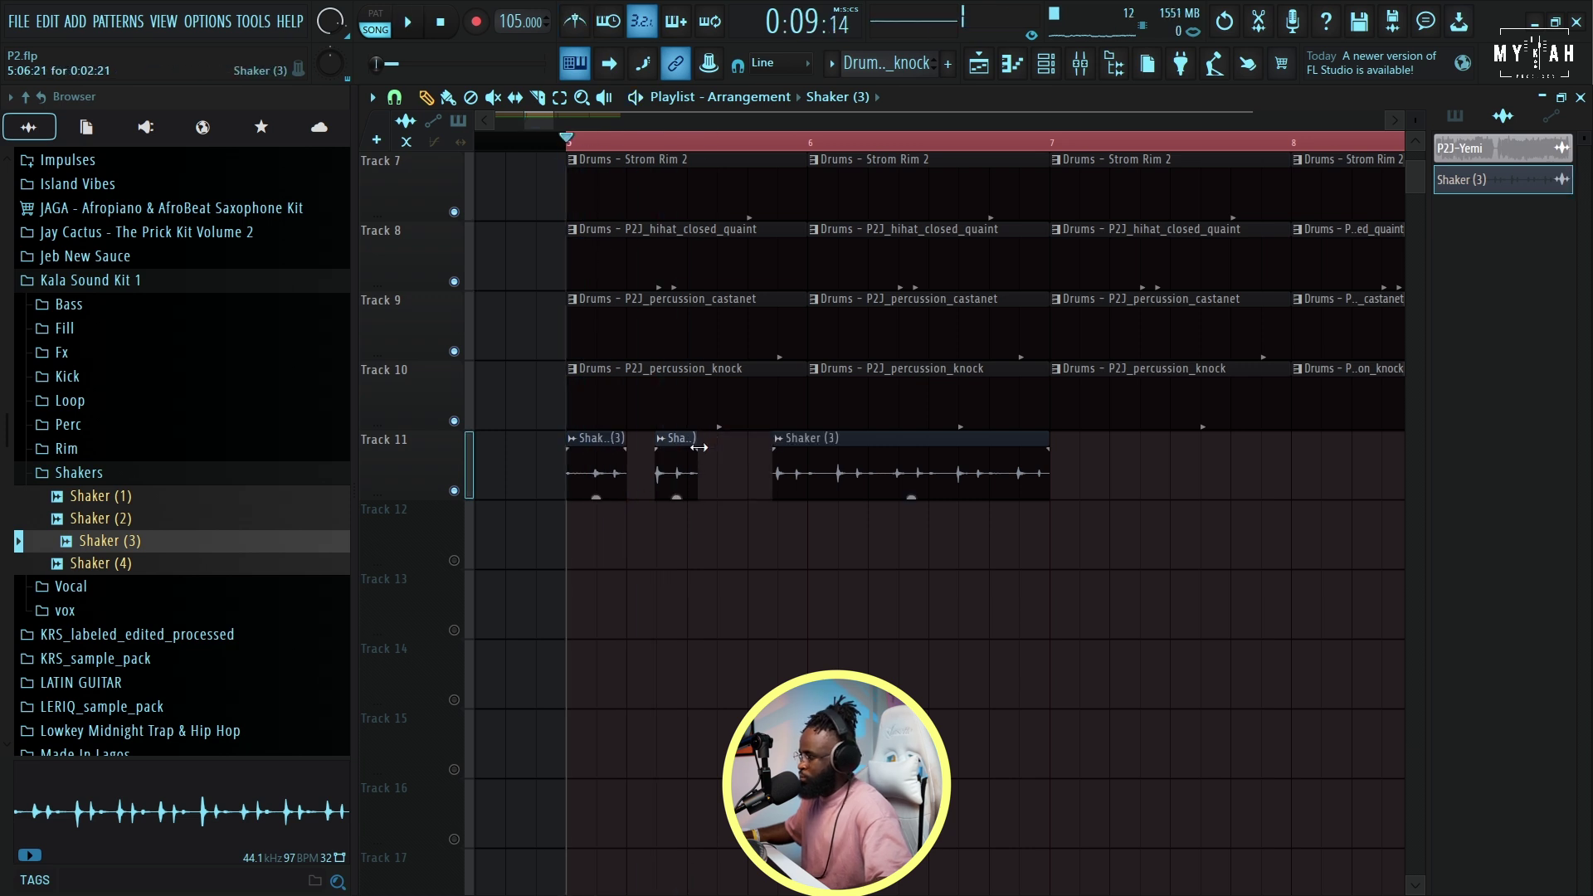
{"action": "key", "text": "space"}
- Set the Shaker (3) audio clip's channel volume to 44%
{"action": "double_click", "coordinate": [693, 454]}
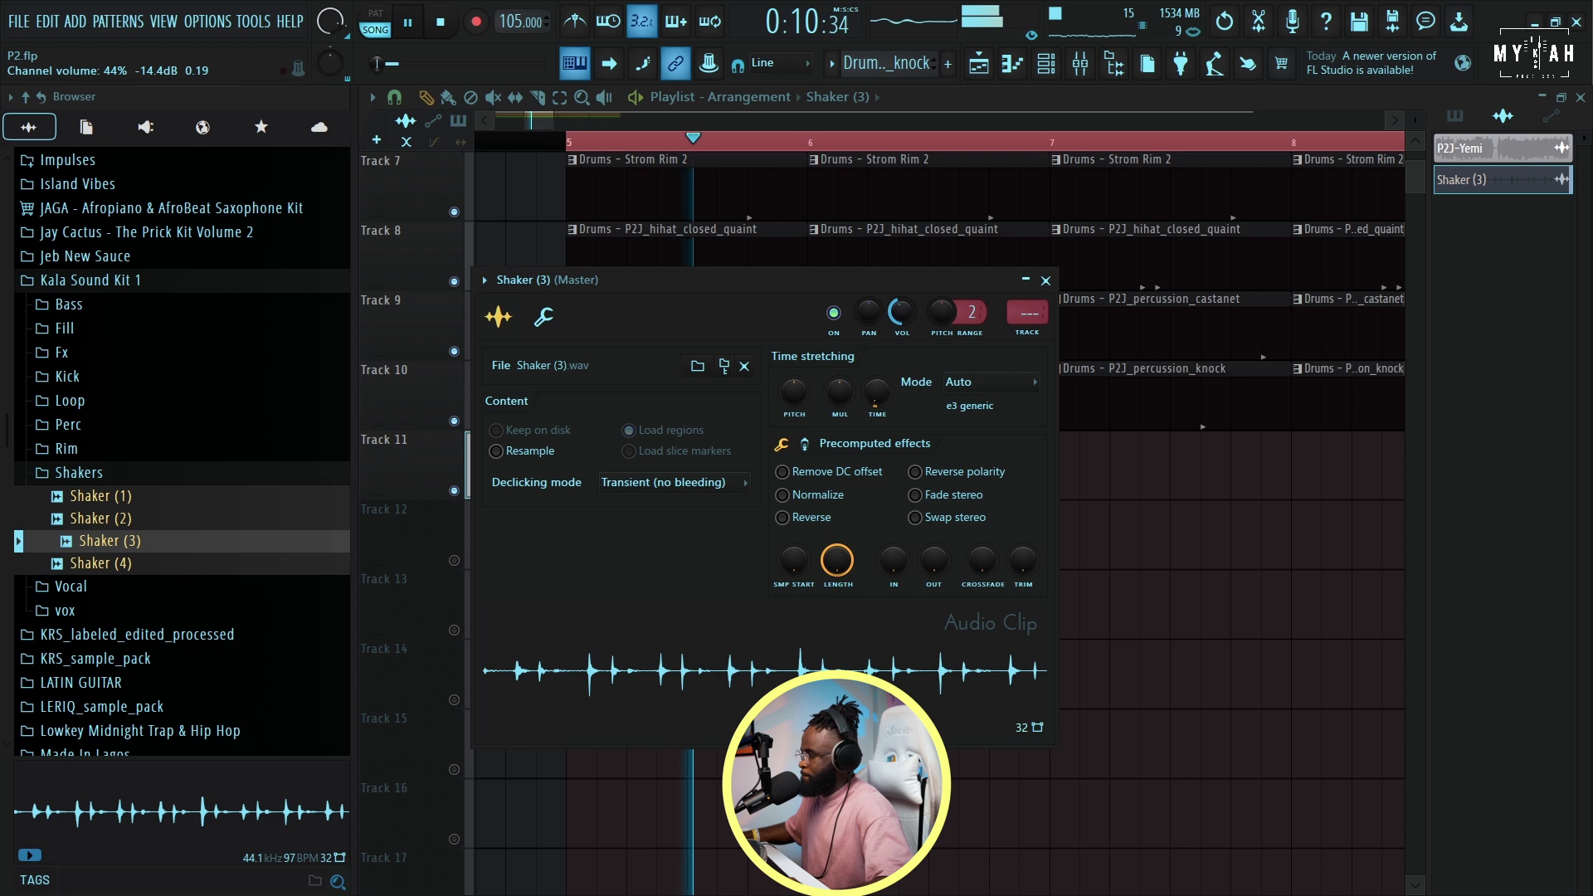
{"action": "key", "text": "Escape"}
{"action": "key", "text": "space"}
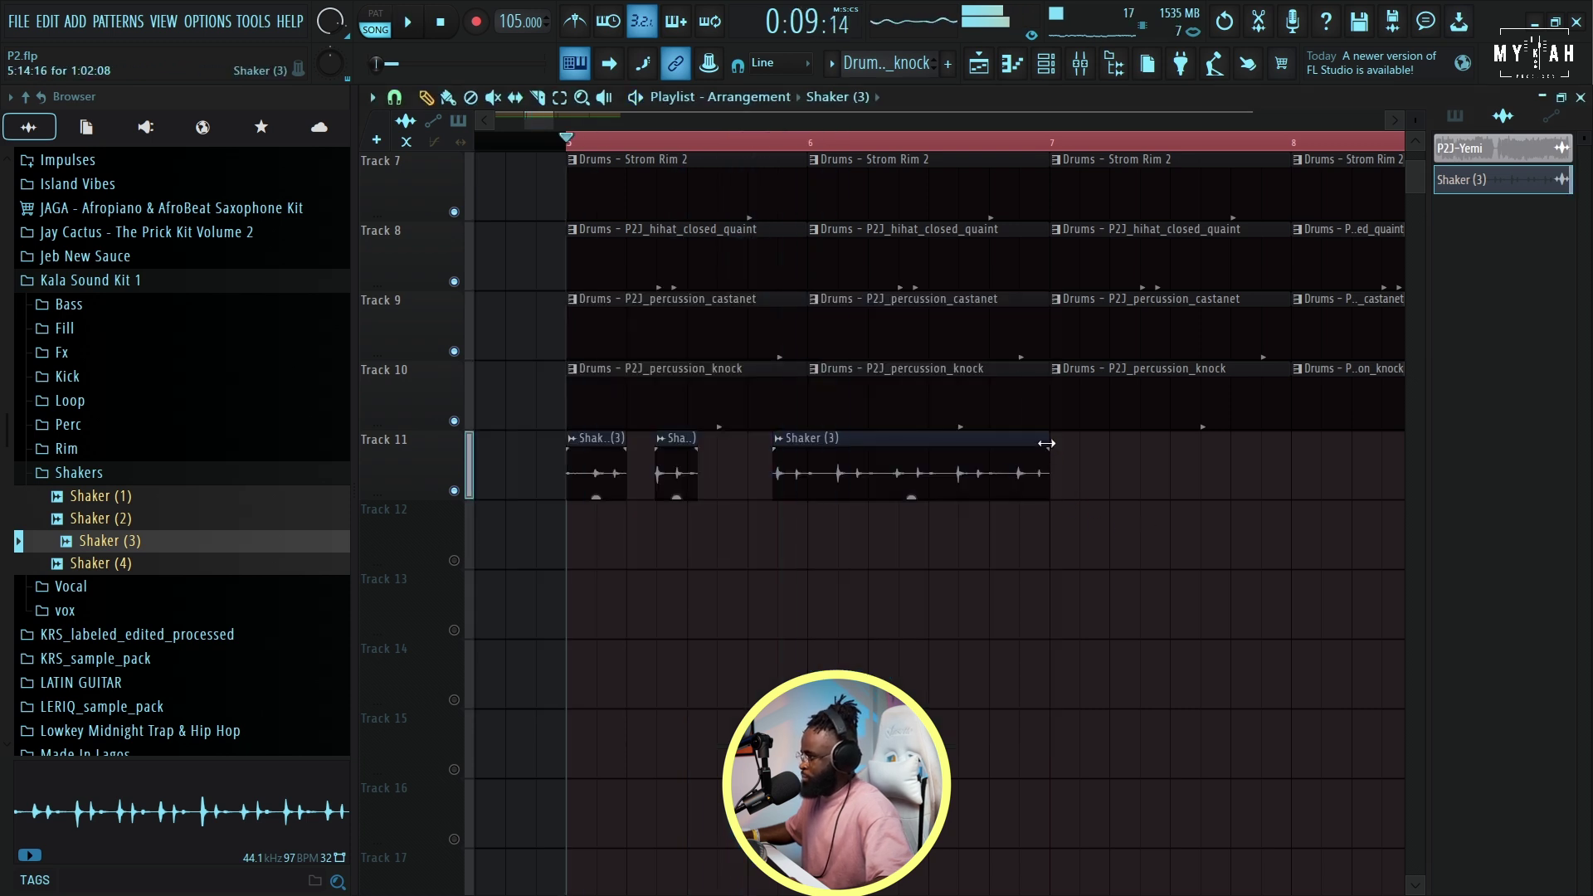
- Shorten the last Shaker (3) slice to end about a beat into bar 6 and repeat the chopped shaker through bar 16
{"action": "left_click_drag", "start_coordinate": [1050, 474], "coordinate": [865, 474]}
{"action": "key", "text": "space"}
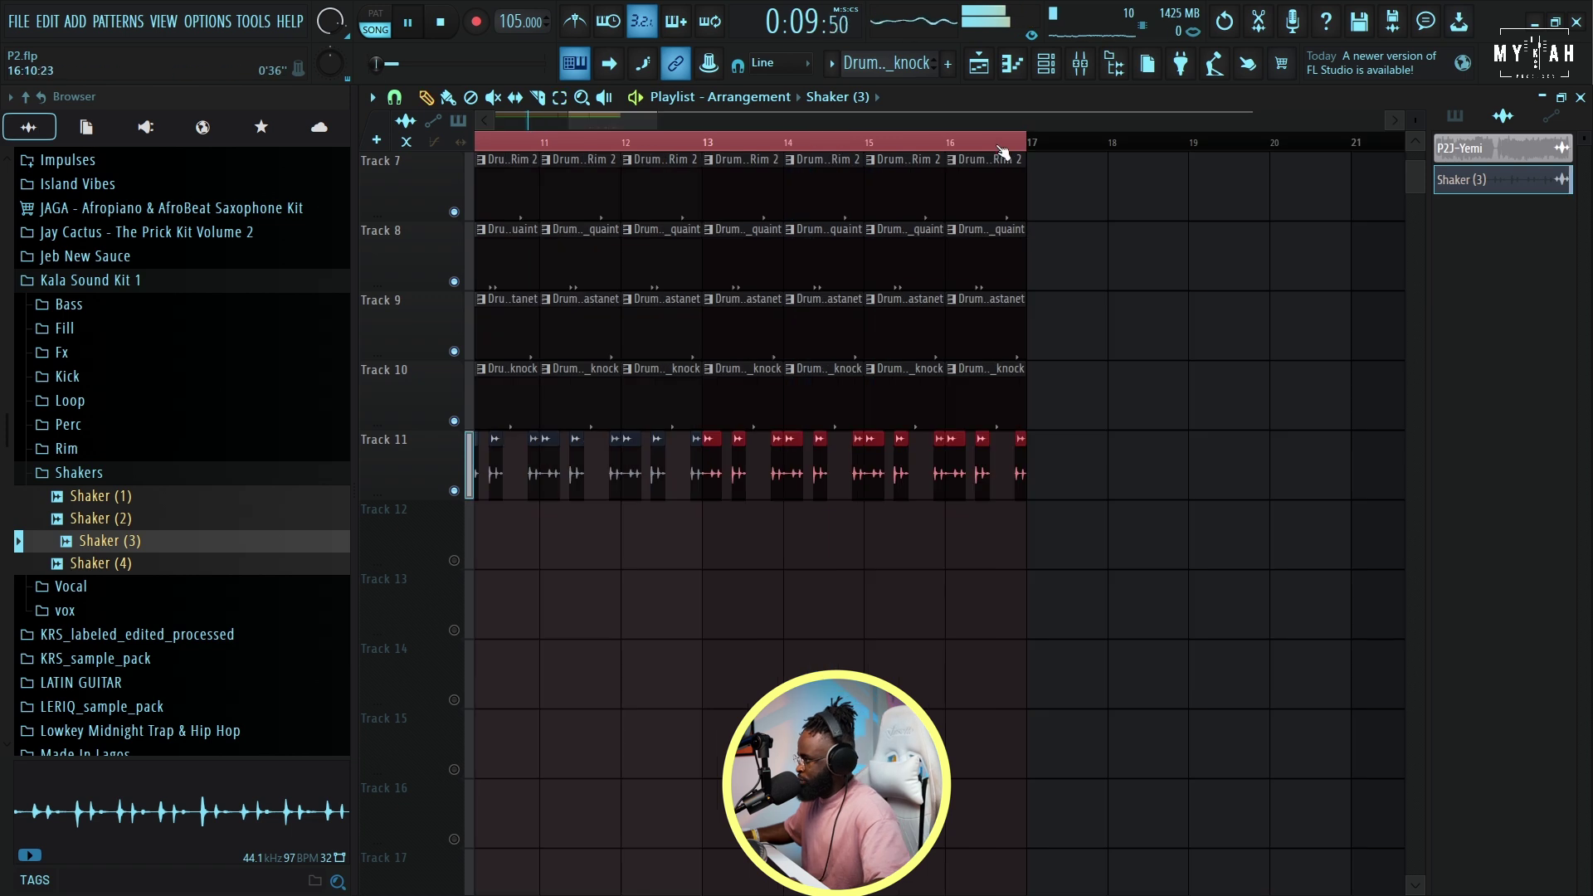
{"action": "scroll", "coordinate": [1000, 150], "scroll_direction": "down", "scroll_amount": 2}
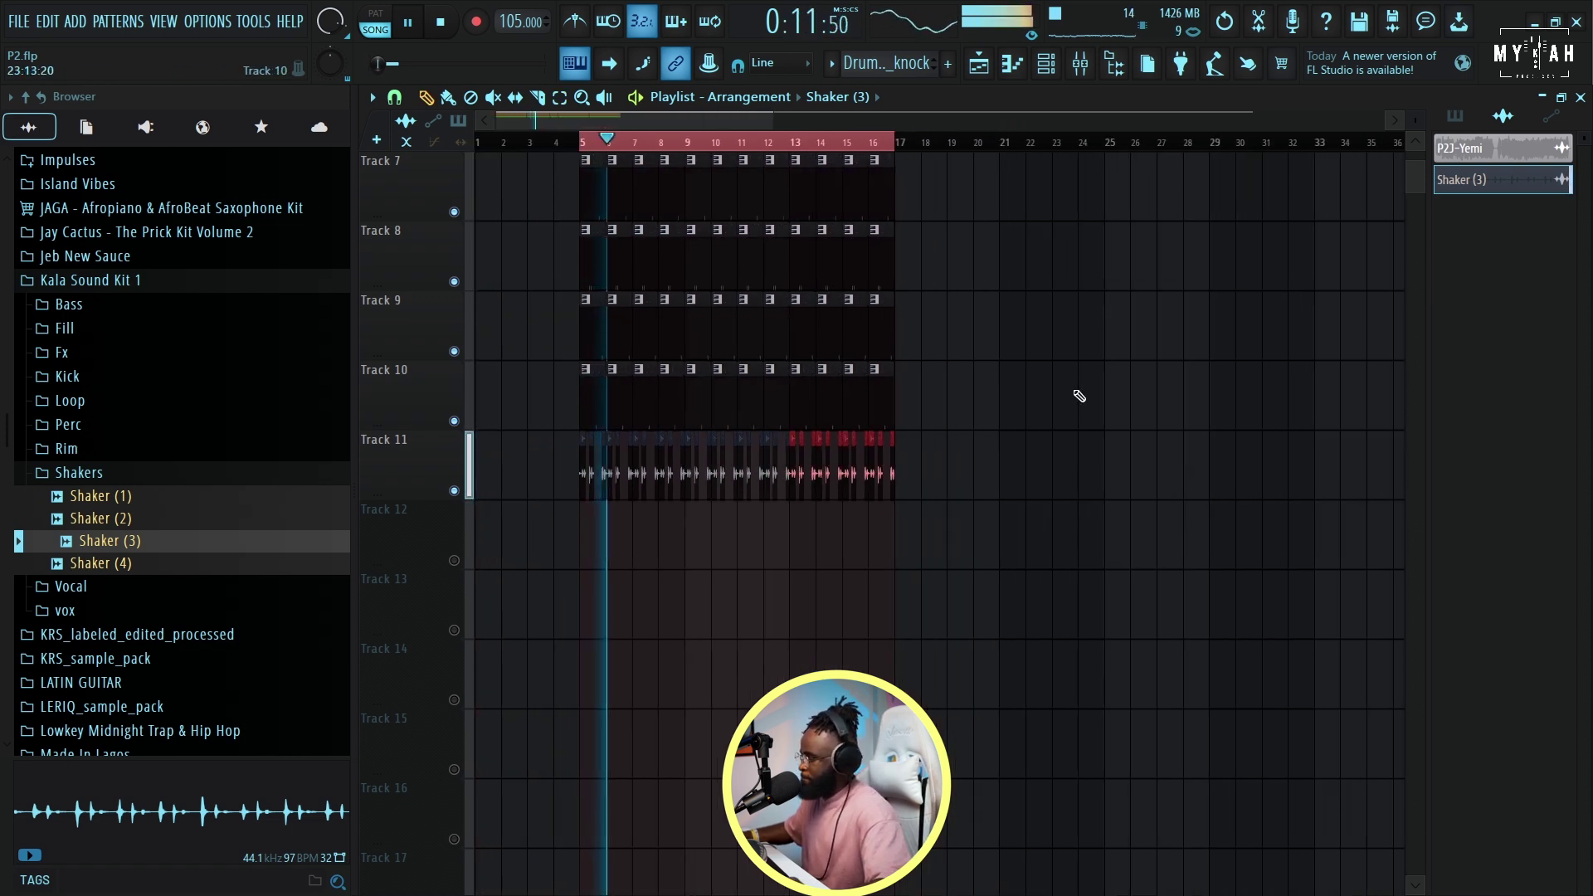
- Stop playback and switch the channel rack filter from Audio to Unsorted, restarting the loop
{"action": "scroll", "coordinate": [878, 323], "scroll_direction": "up", "scroll_amount": 3}
{"action": "scroll", "coordinate": [1390, 167], "scroll_direction": "down", "scroll_amount": 3}
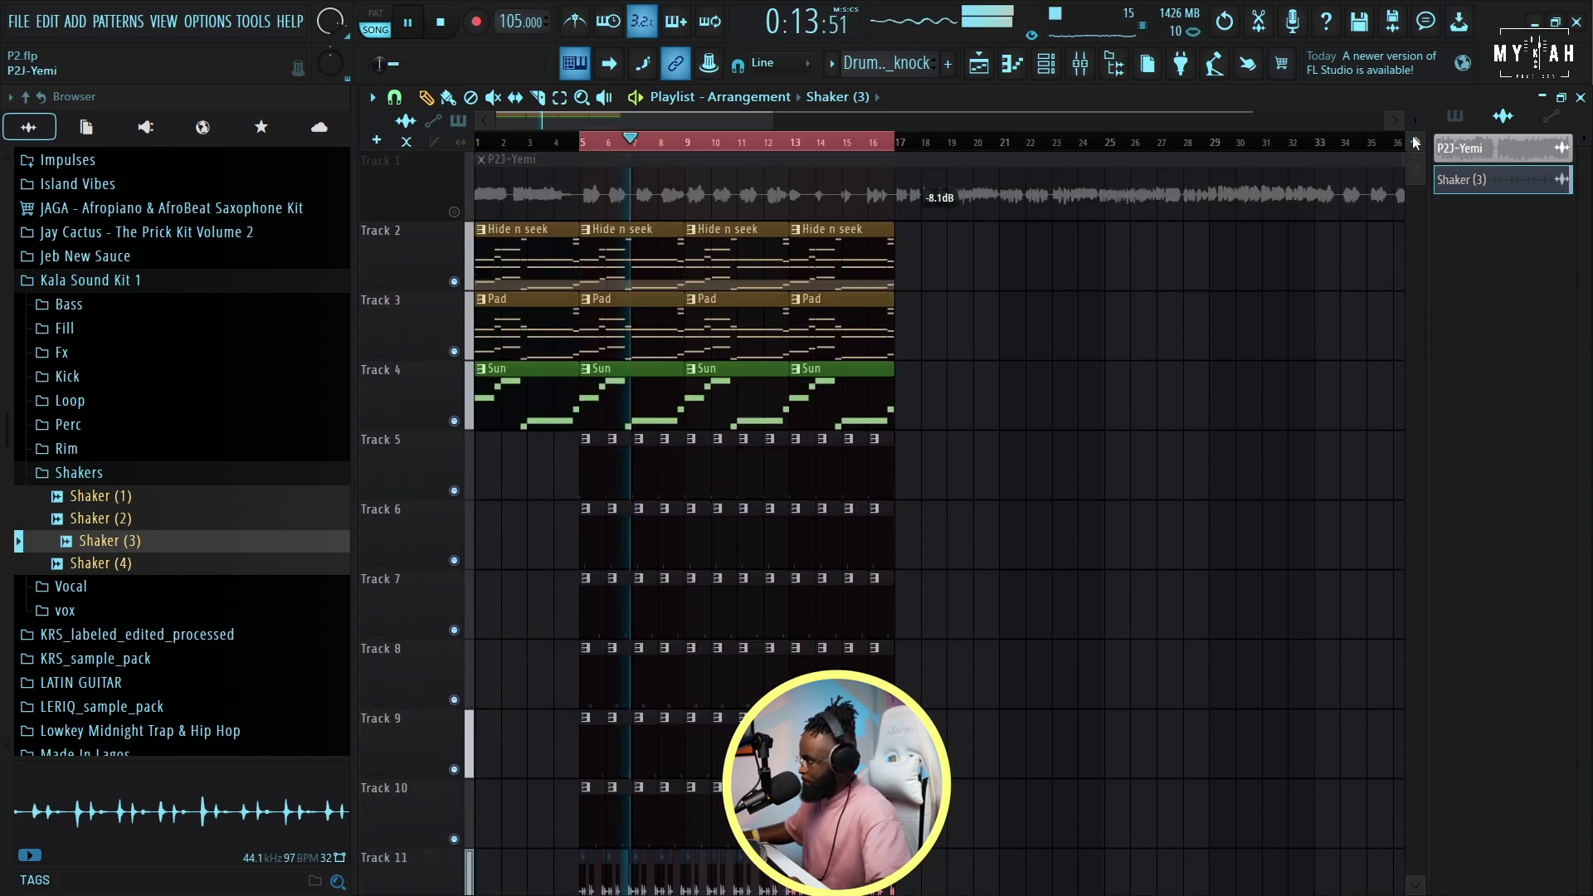
{"action": "key", "text": "space"}
{"action": "key", "text": "F6"}
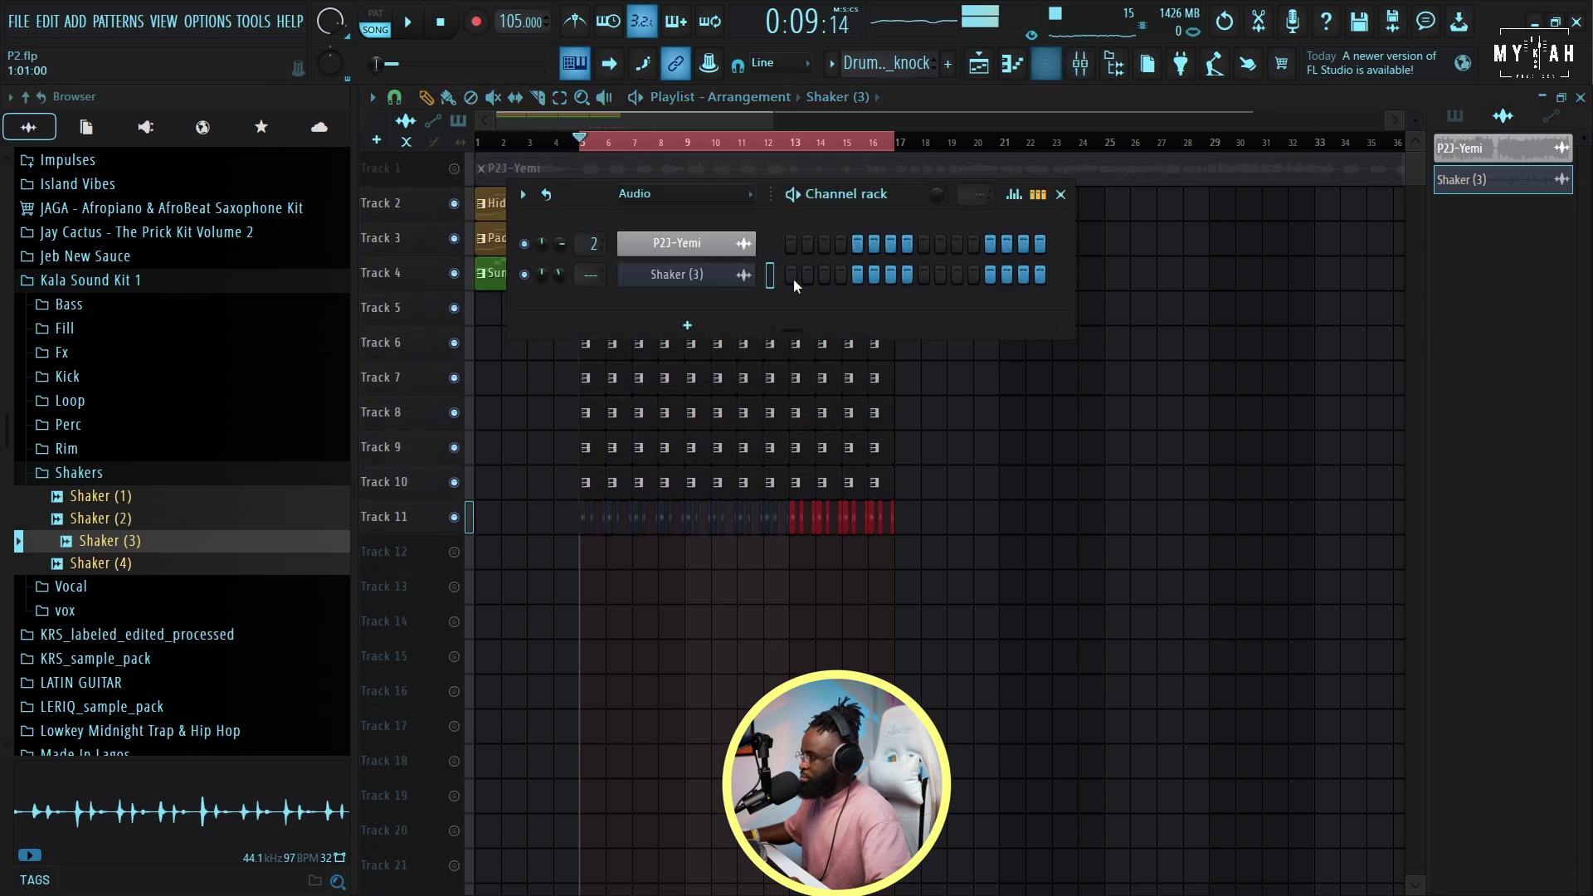
{"action": "left_click", "coordinate": [670, 194]}
{"action": "left_click", "coordinate": [643, 261]}
{"action": "key", "text": "space"}
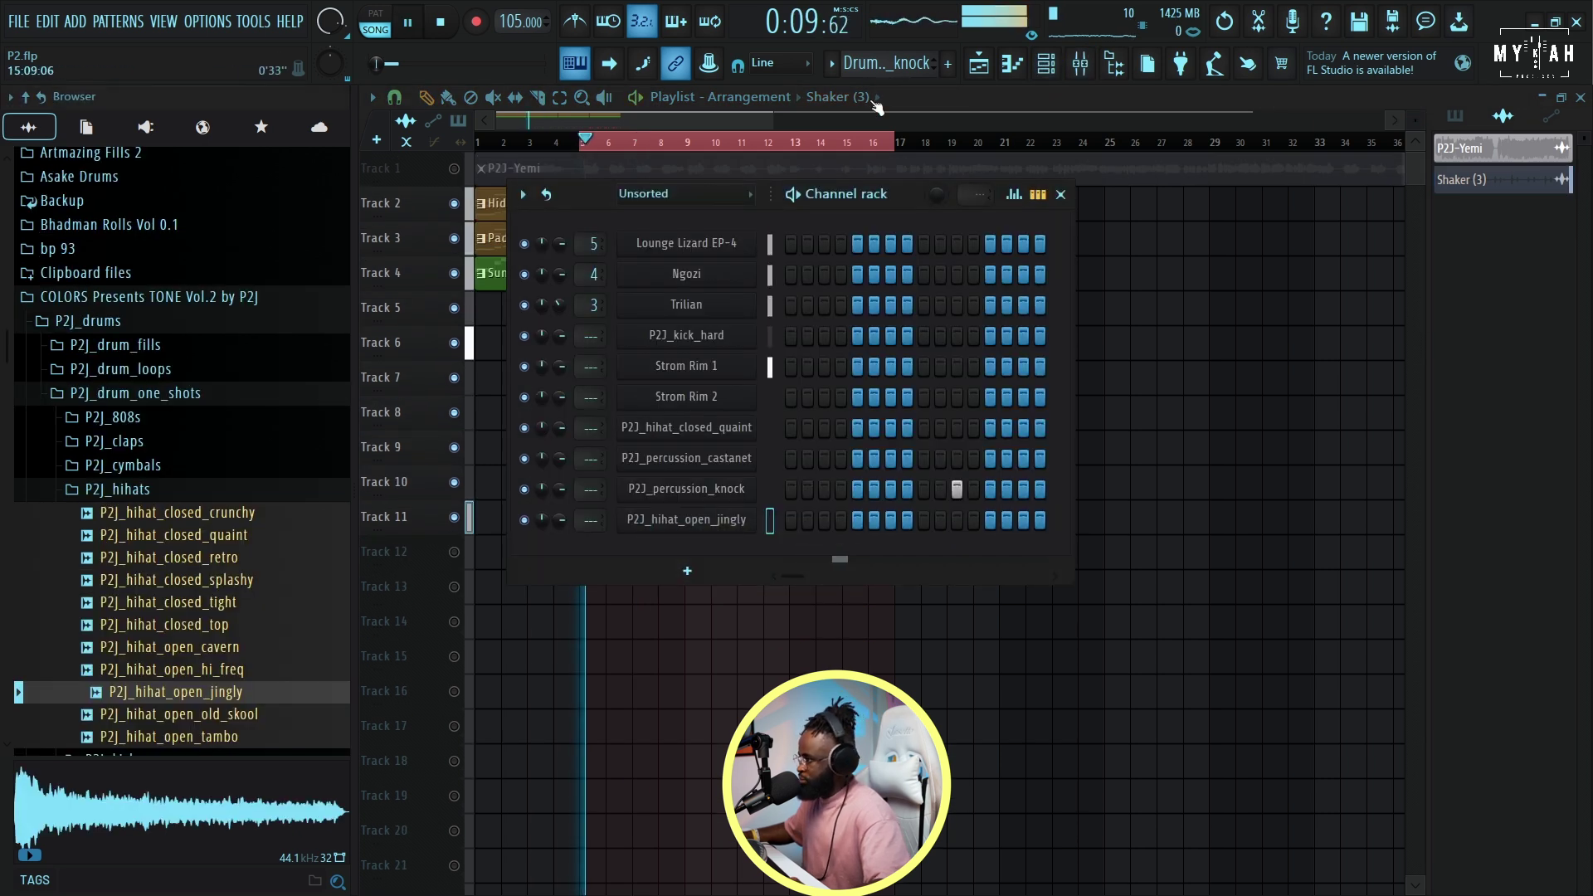
- Create a new pattern named "open hat" and colour it dark olive green (#486020)
{"action": "left_click", "coordinate": [835, 65]}
{"action": "left_click", "coordinate": [1048, 91]}
{"action": "type", "text": "Open h"}
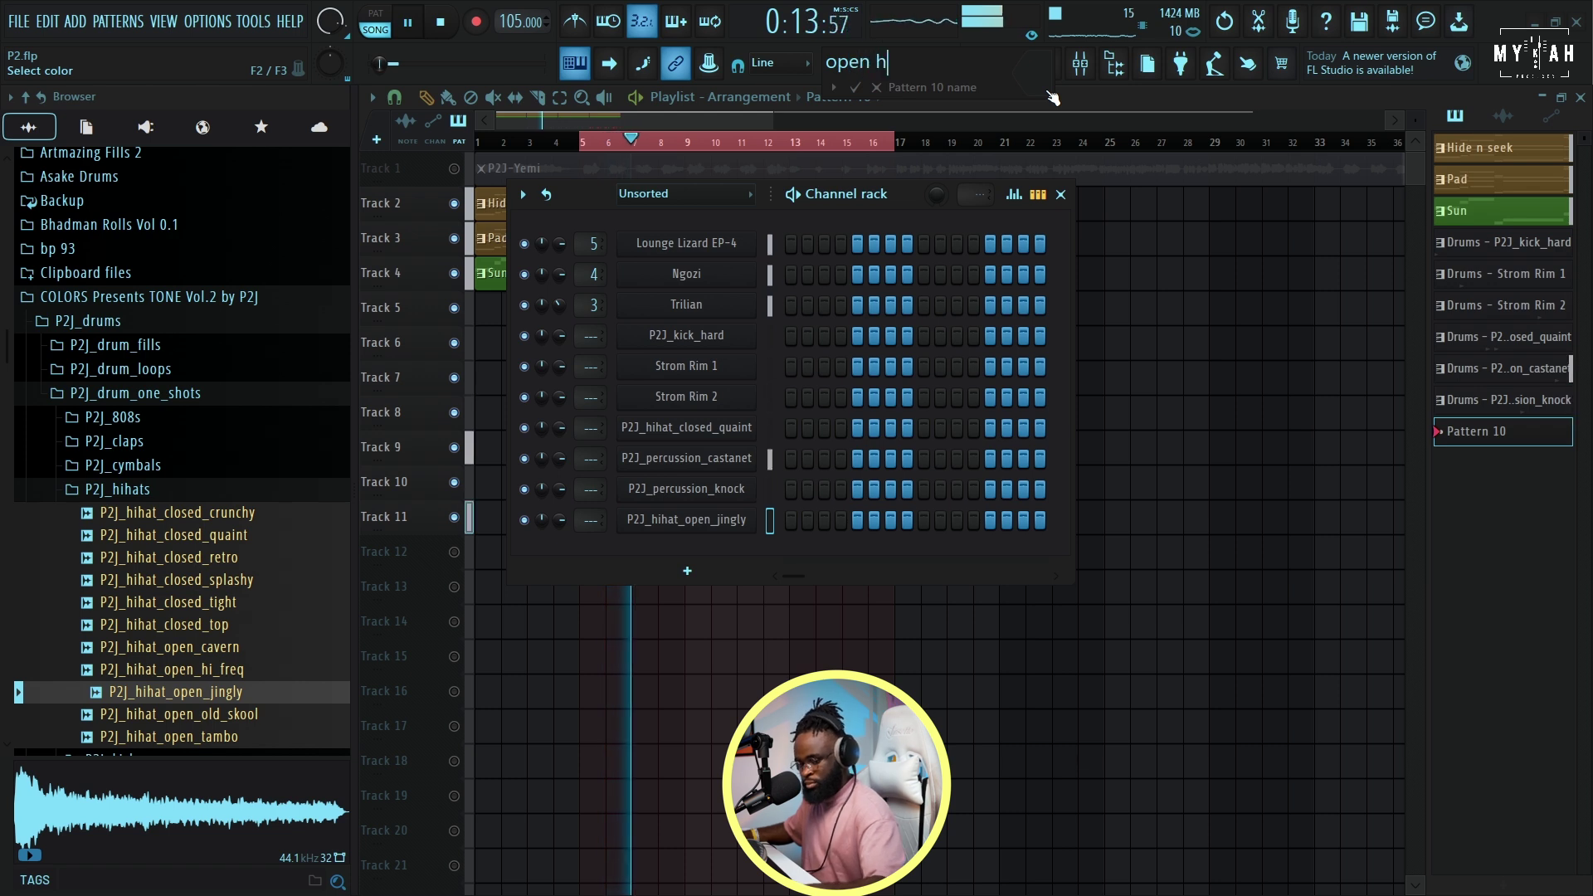
{"action": "type", "text": "at"}
{"action": "left_click", "coordinate": [1049, 91]}
{"action": "left_click", "coordinate": [1154, 289]}
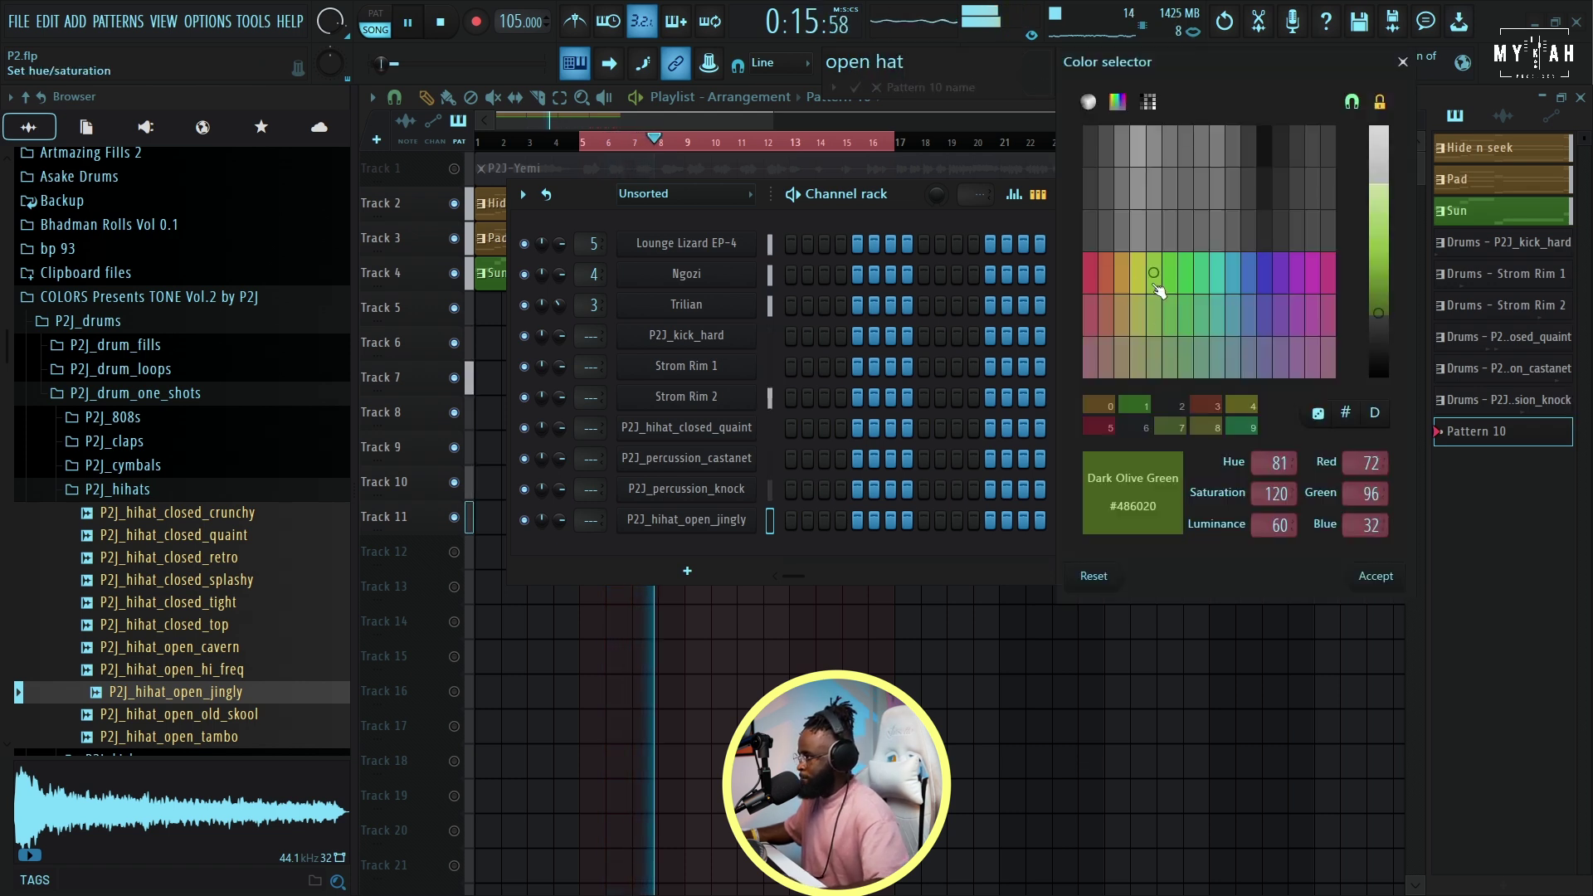
{"action": "key", "text": "Return"}
{"action": "key", "text": "Return"}
- Place an open hat pattern clip at bar 6 on playlist Track 12
{"action": "left_click", "coordinate": [705, 117]}
{"action": "right_click", "coordinate": [643, 142], "text": "ctrl"}
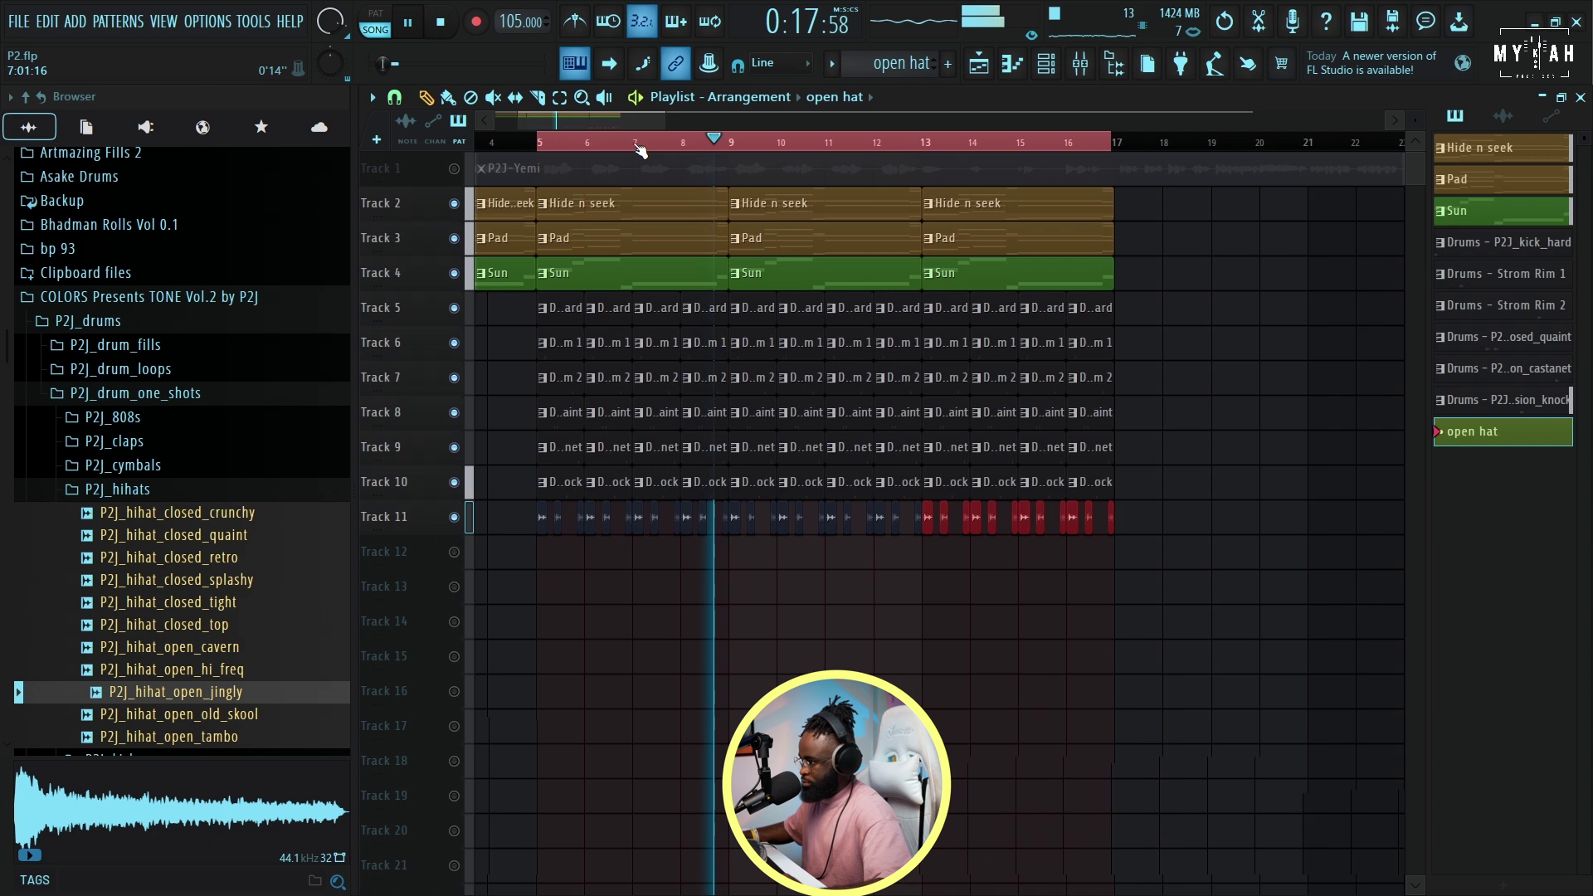
{"action": "key", "text": "space"}
{"action": "key", "text": "space"}
{"action": "left_click", "coordinate": [563, 552]}
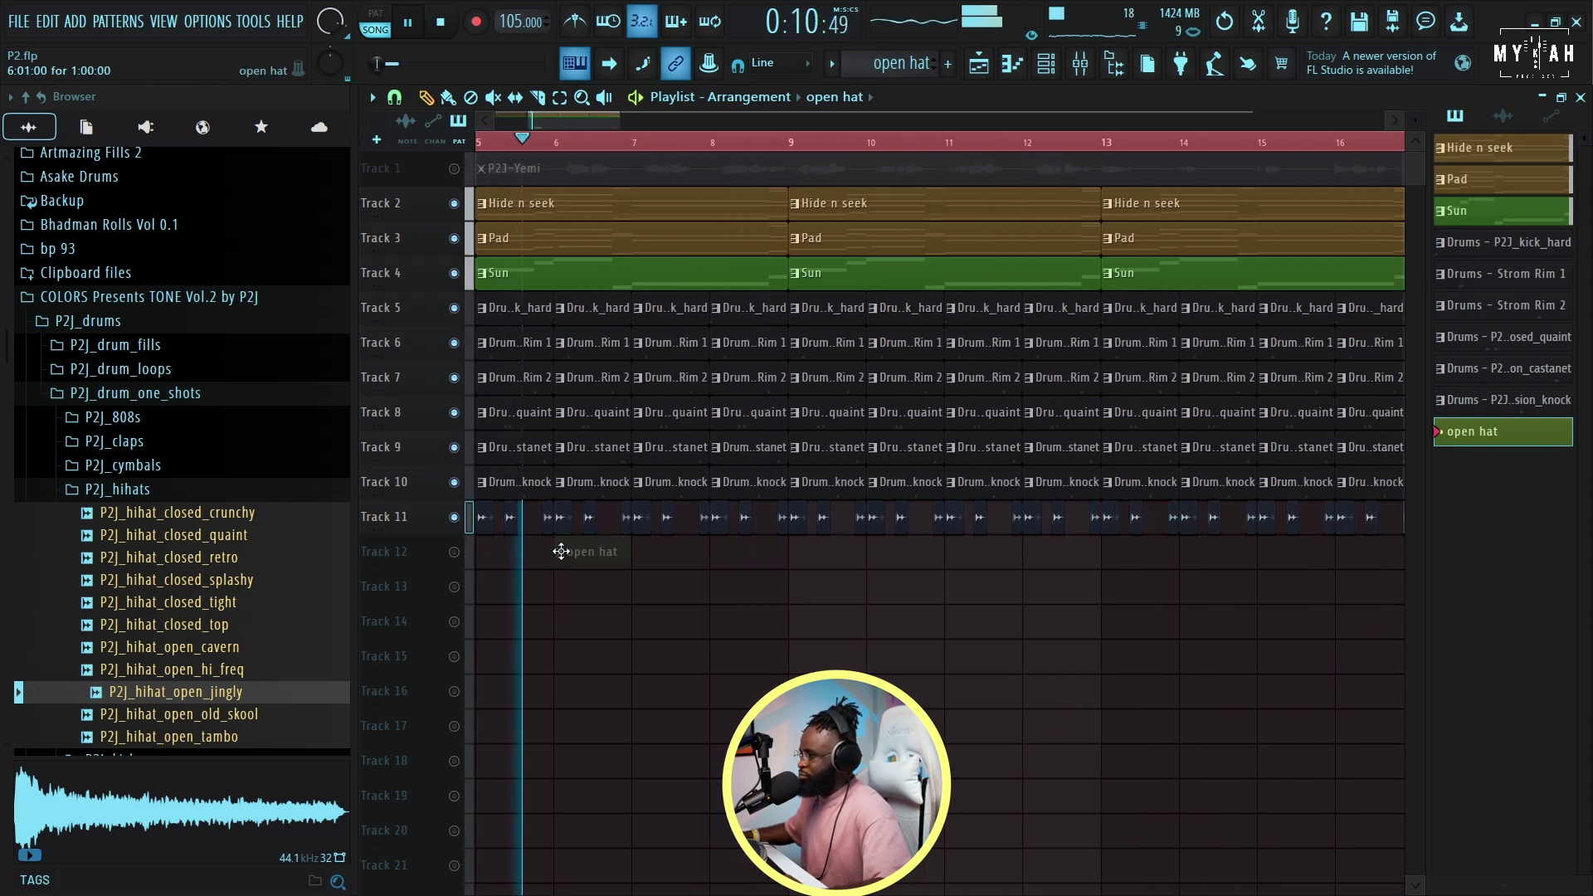
{"action": "left_click", "coordinate": [454, 552]}
- Add a very short C5 note for P2J_hihat_open_jingly at step 11 of bar 1, with velocity at 61%
{"action": "left_click", "coordinate": [1012, 63]}
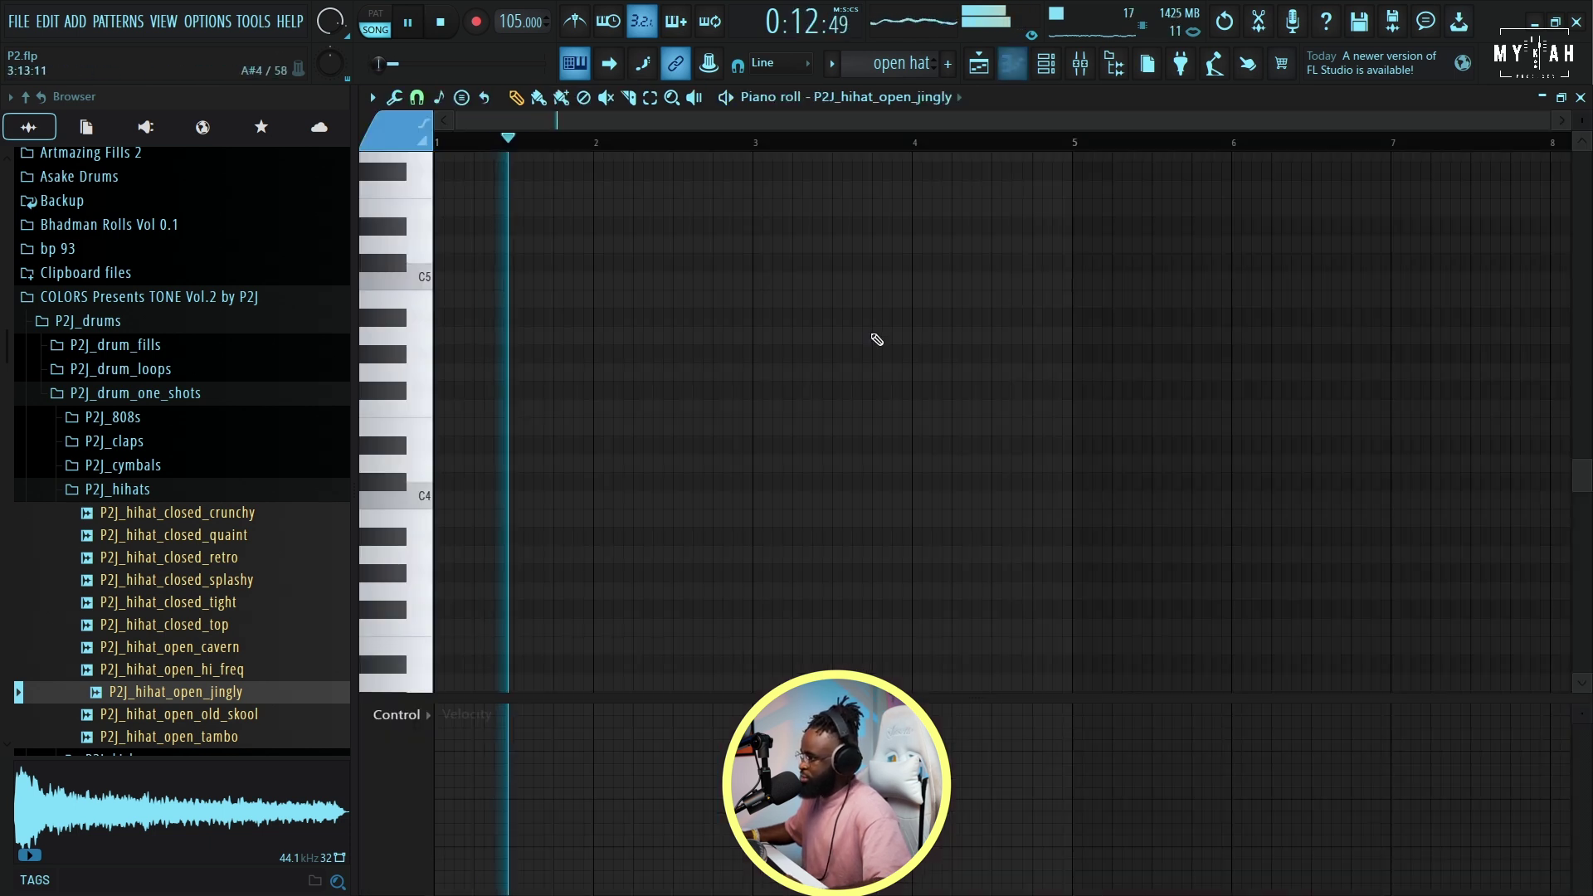
{"action": "key", "text": "space"}
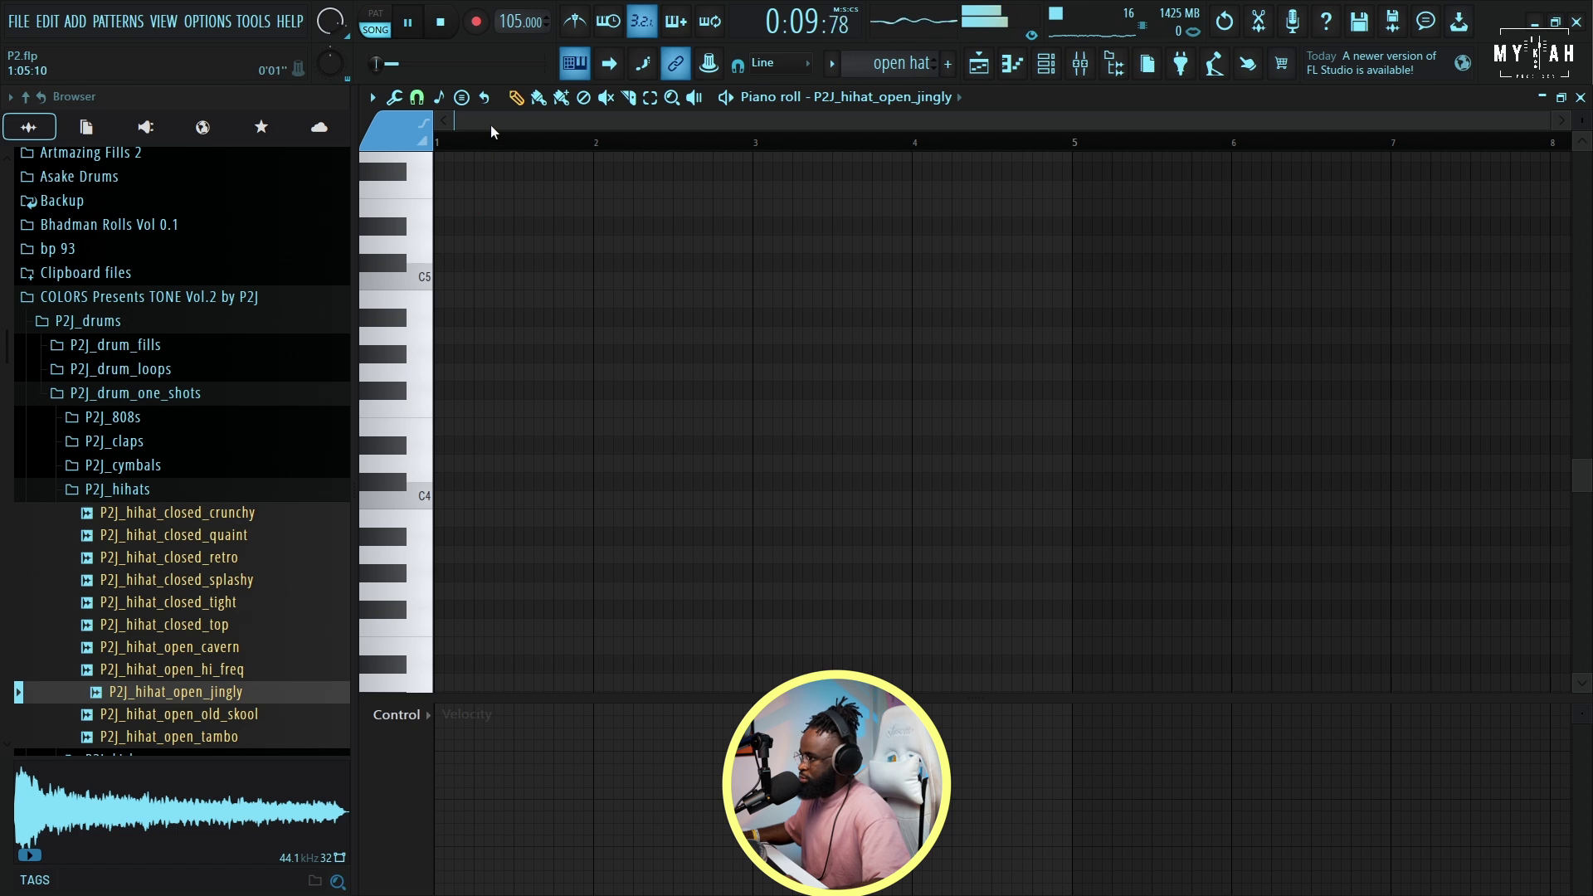
{"action": "scroll", "coordinate": [459, 145], "scroll_direction": "up", "scroll_amount": 4}
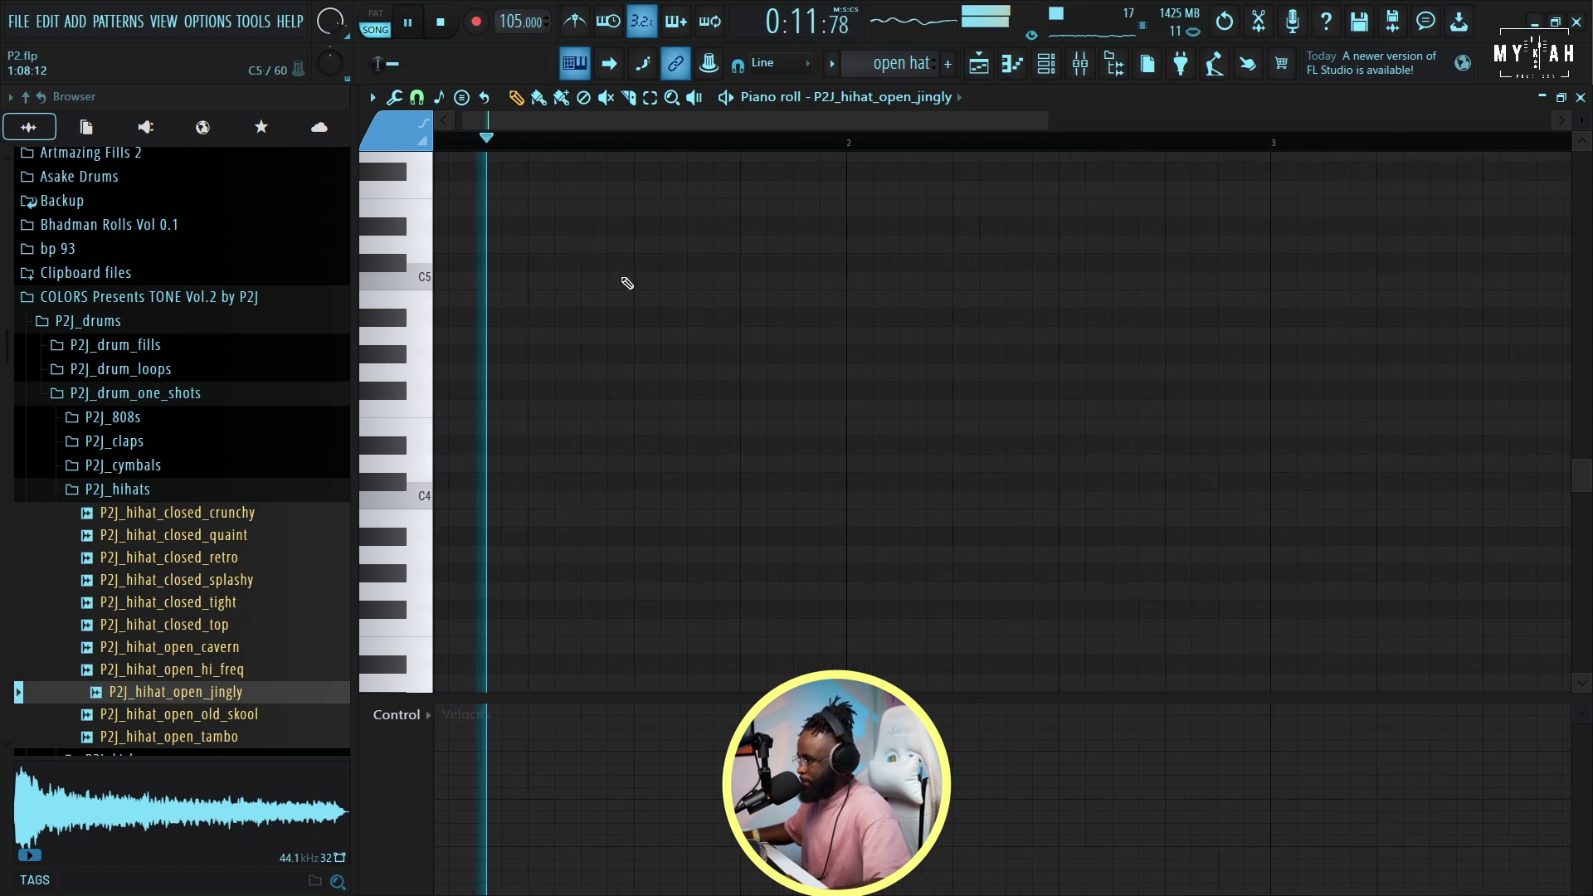
{"action": "left_click_drag", "start_coordinate": [662, 282], "coordinate": [691, 283]}
{"action": "key", "text": "space"}
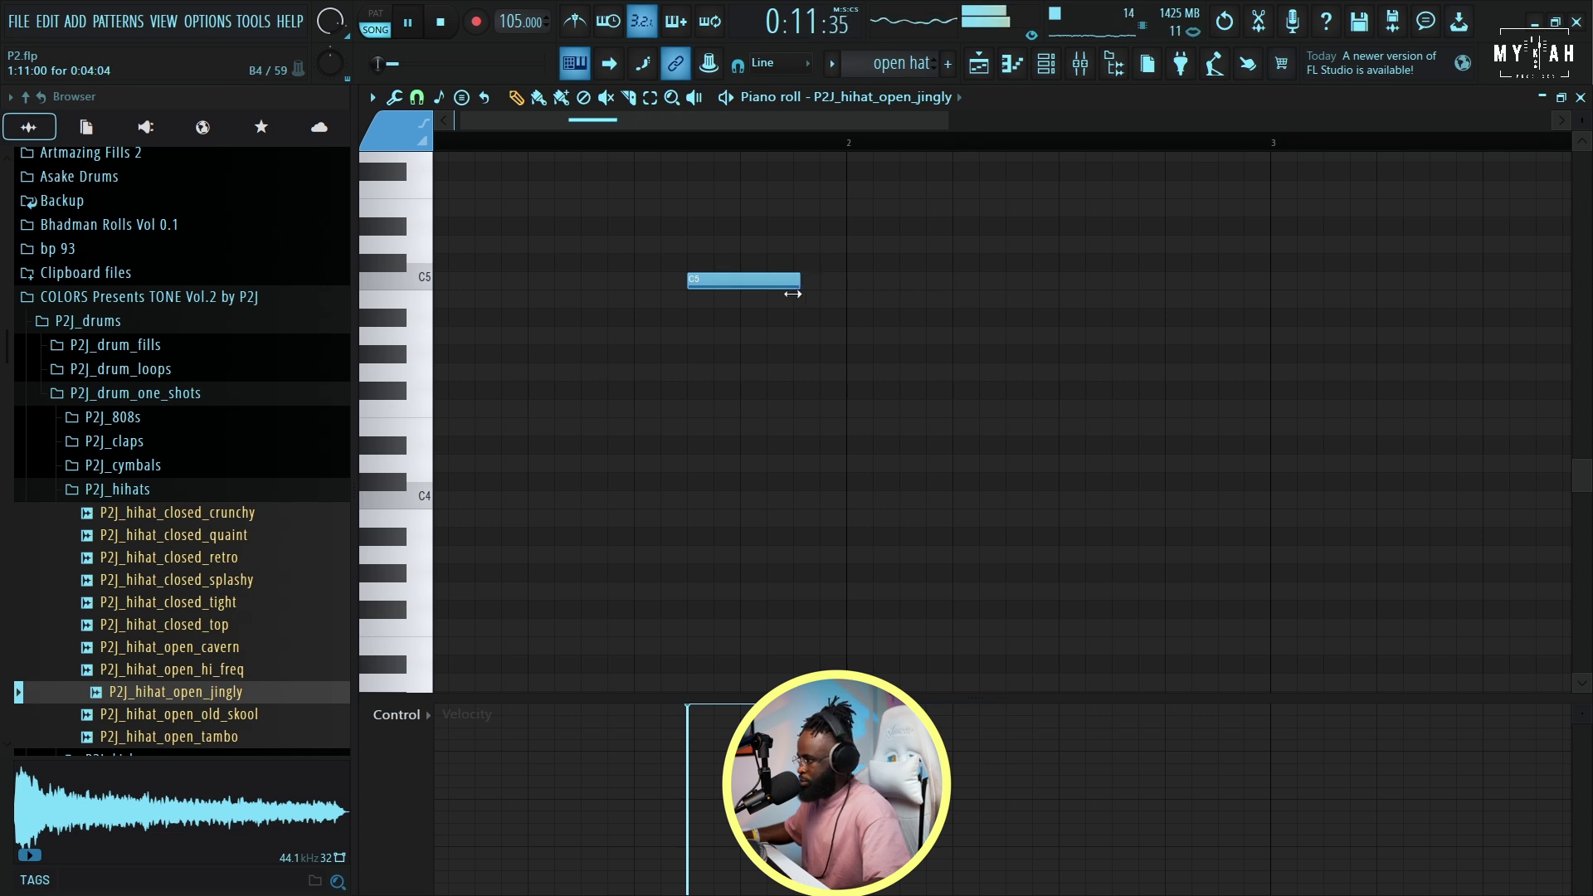
{"action": "left_click_drag", "start_coordinate": [793, 294], "coordinate": [665, 299]}
{"action": "key", "text": "space"}
{"action": "left_click_drag", "start_coordinate": [693, 822], "coordinate": [699, 785]}
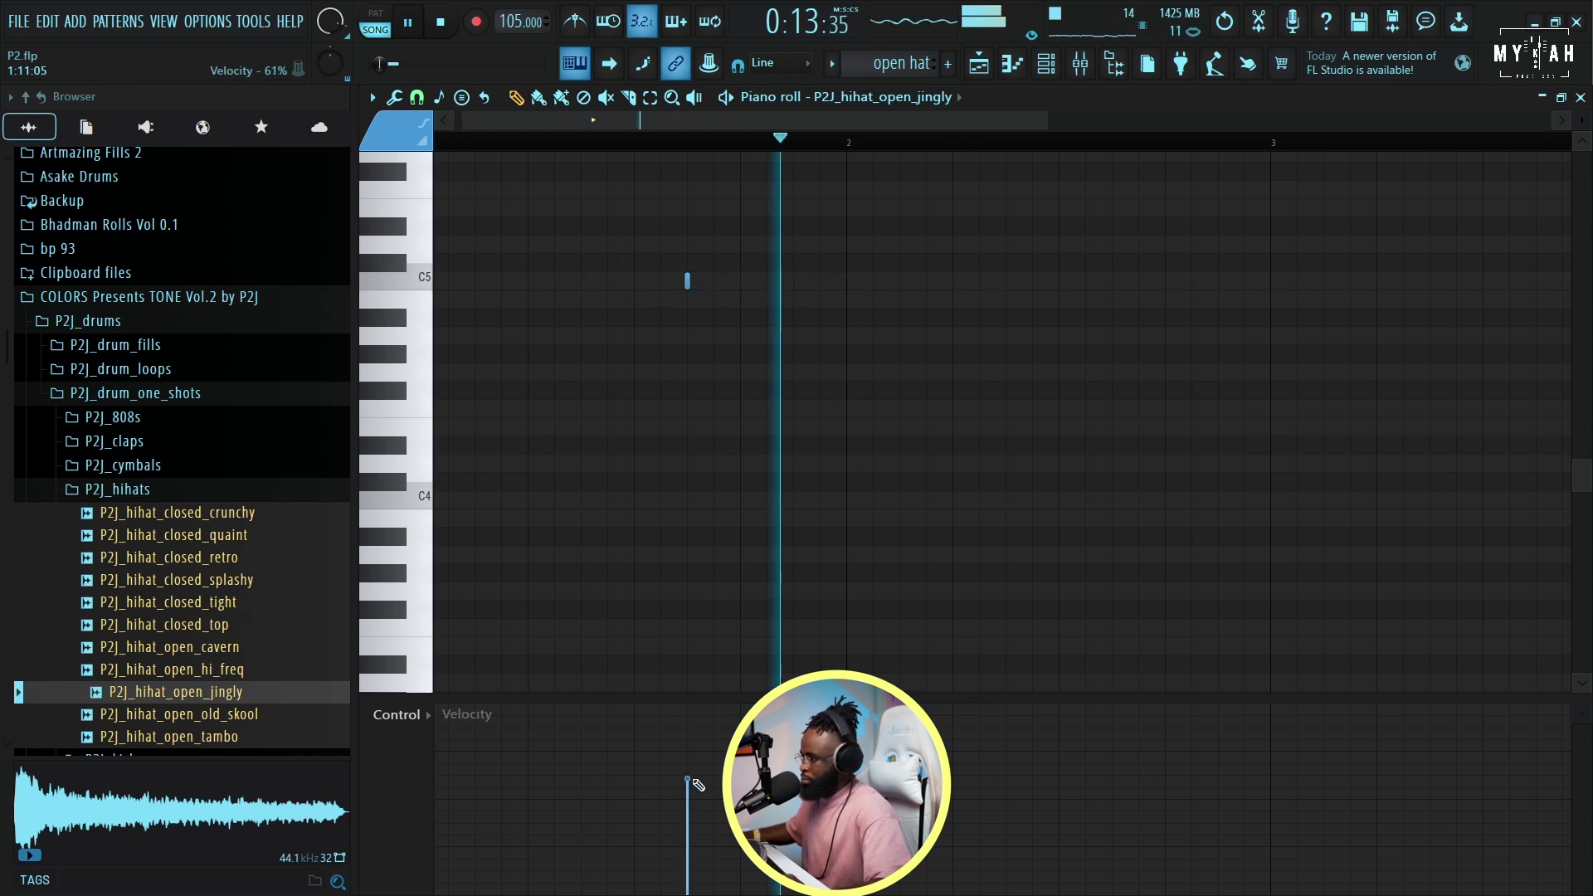
- Repeat the open hat clip on Track 12 at bars 8, 10, 12, 14 and 16
{"action": "left_click", "coordinate": [987, 75]}
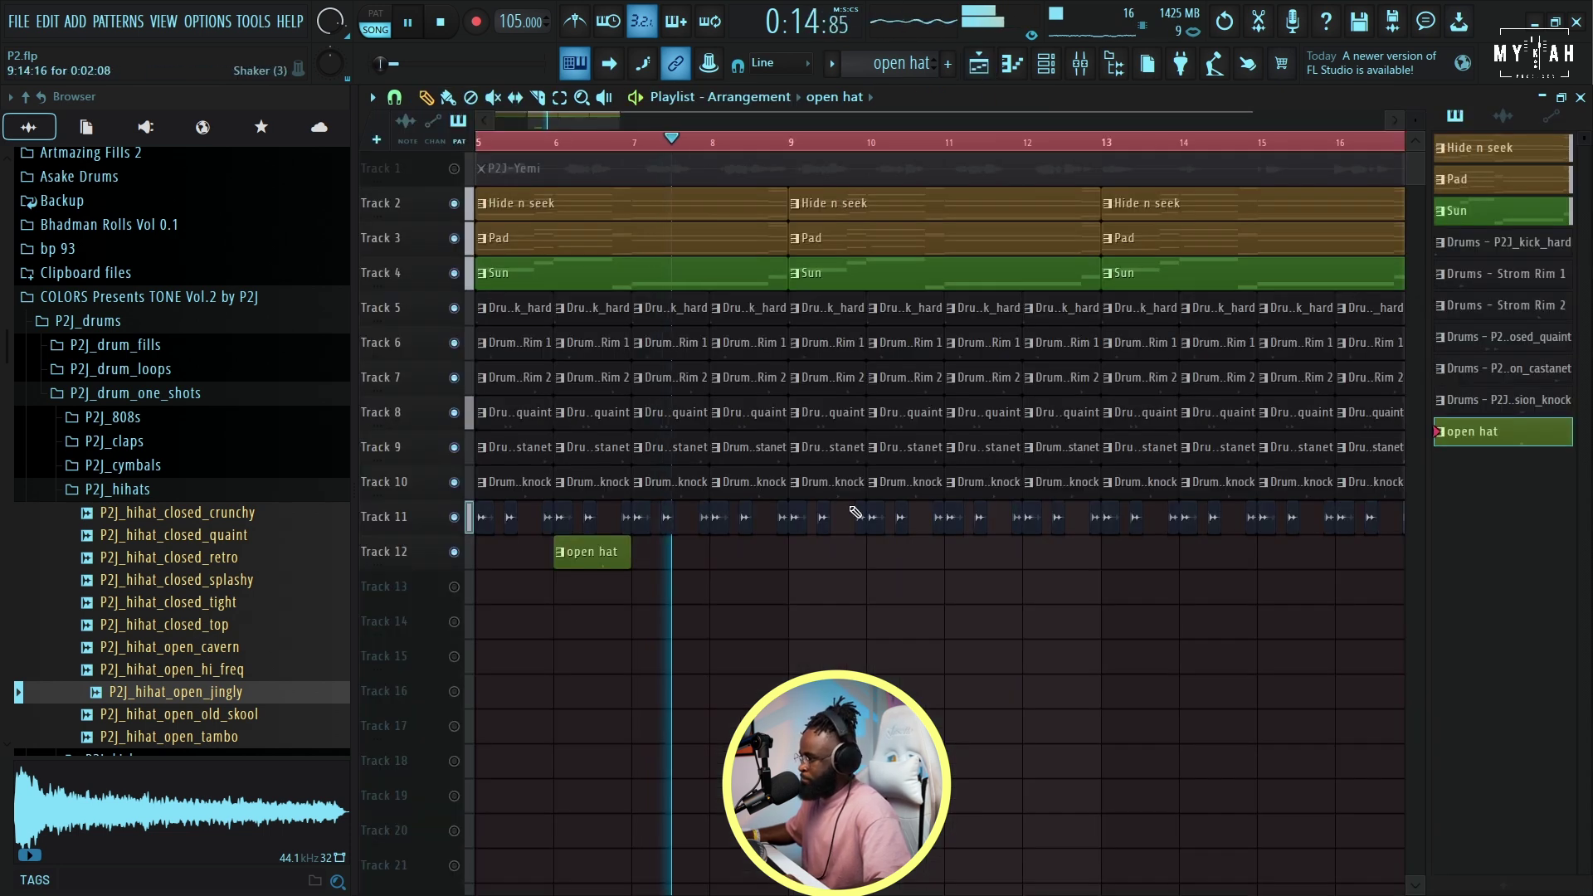
{"action": "left_click", "coordinate": [728, 554]}
{"action": "left_click", "coordinate": [872, 554]}
{"action": "left_click", "coordinate": [1029, 553]}
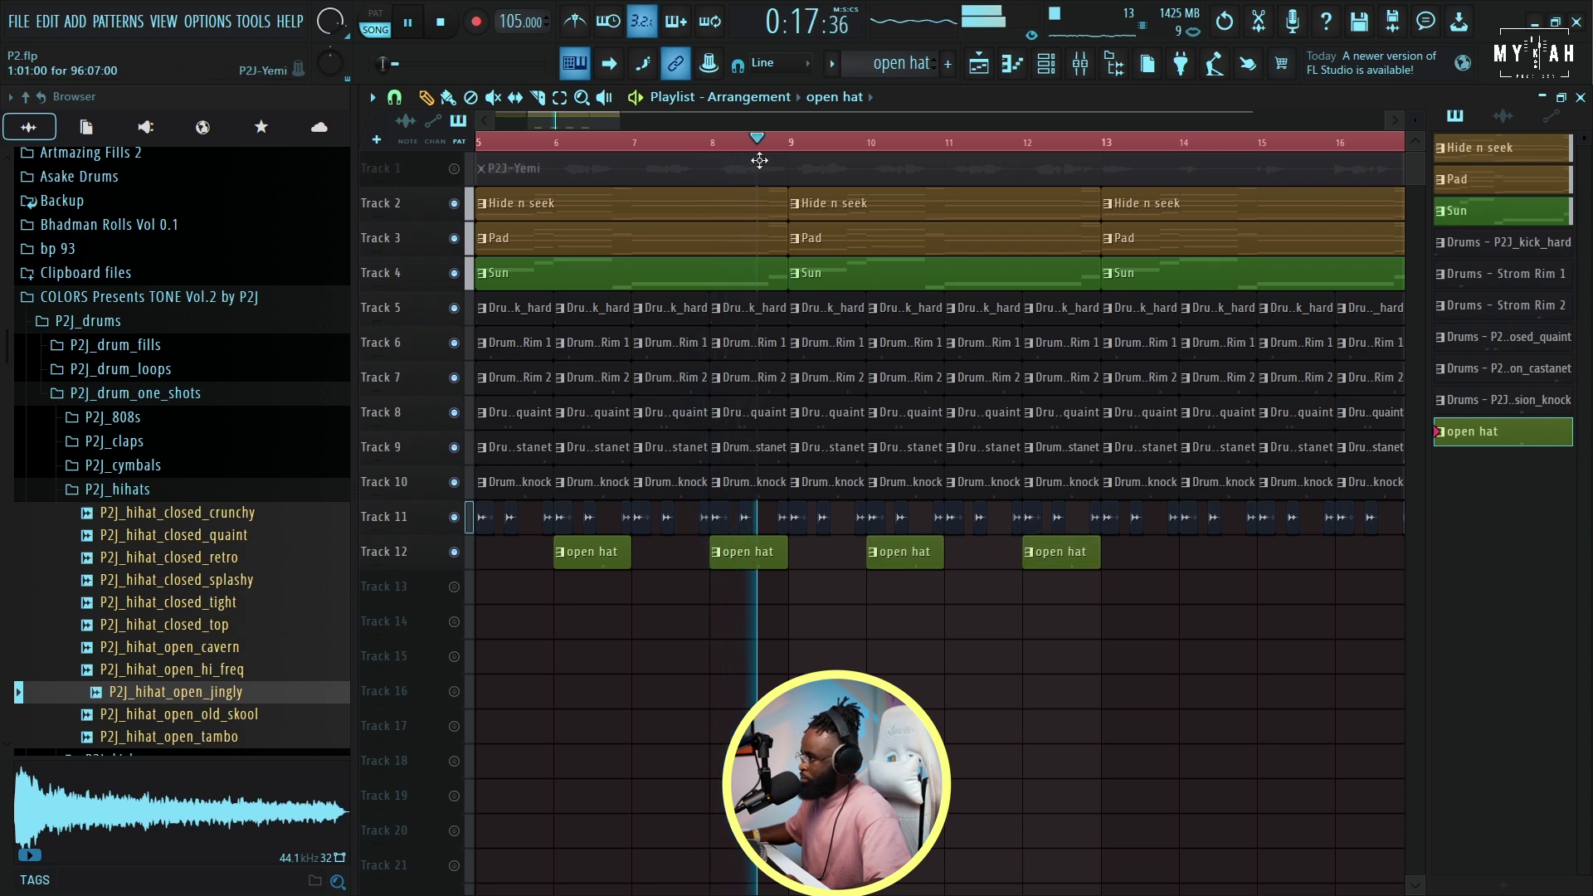
{"action": "scroll", "coordinate": [941, 508], "scroll_direction": "down", "scroll_amount": 3}
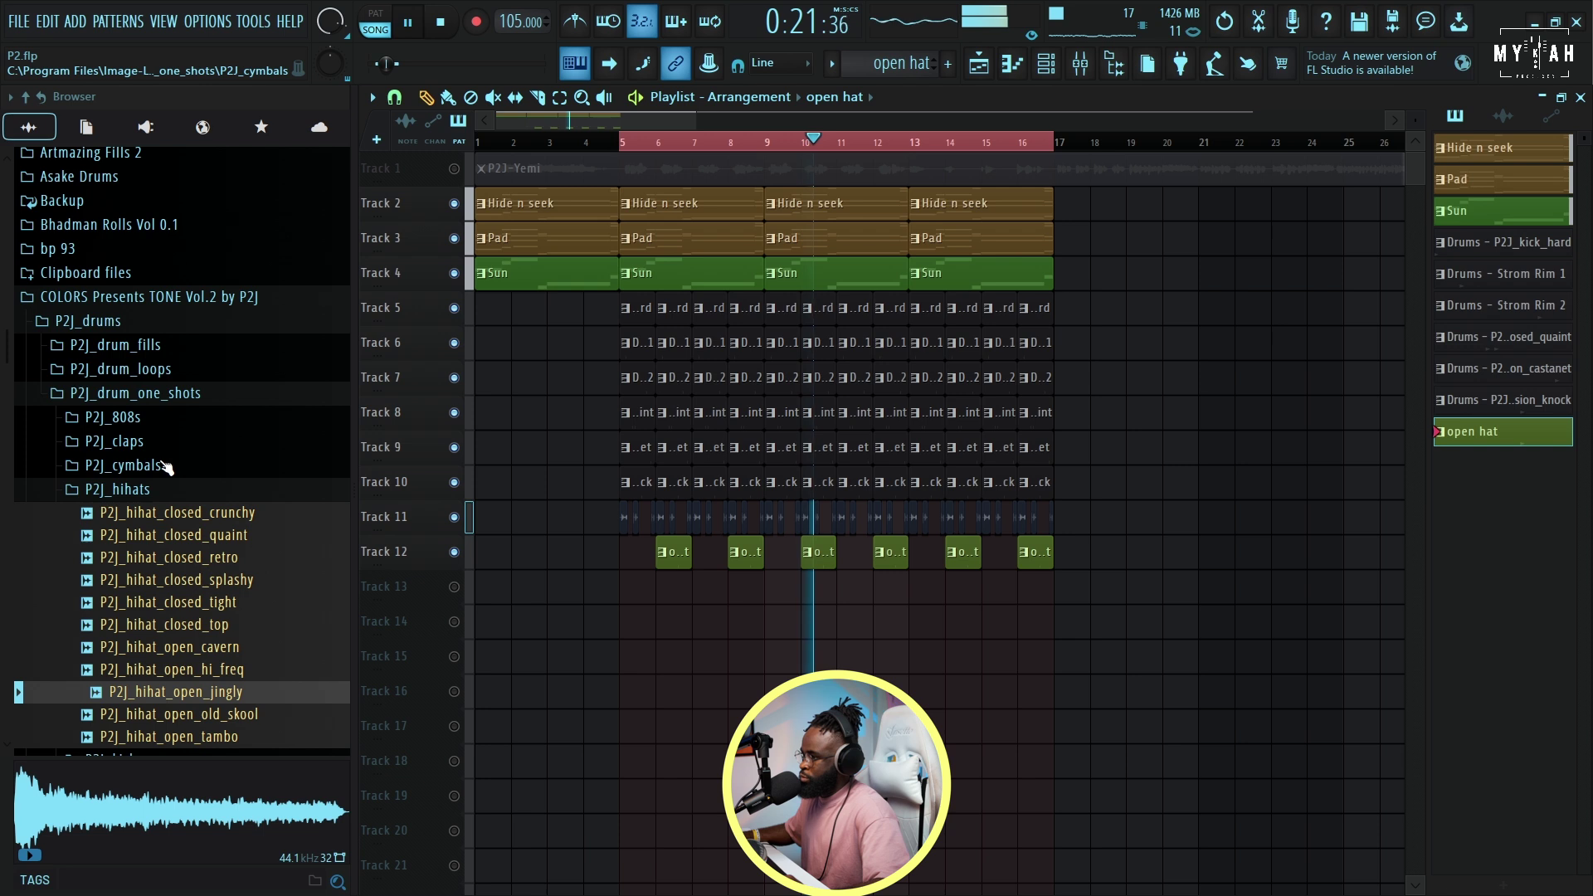
- Find the Storm Loop sample in the browser and lay it on Track 13 from bar 5 through bar 16
{"action": "scroll", "coordinate": [166, 467], "scroll_direction": "up", "scroll_amount": 20}
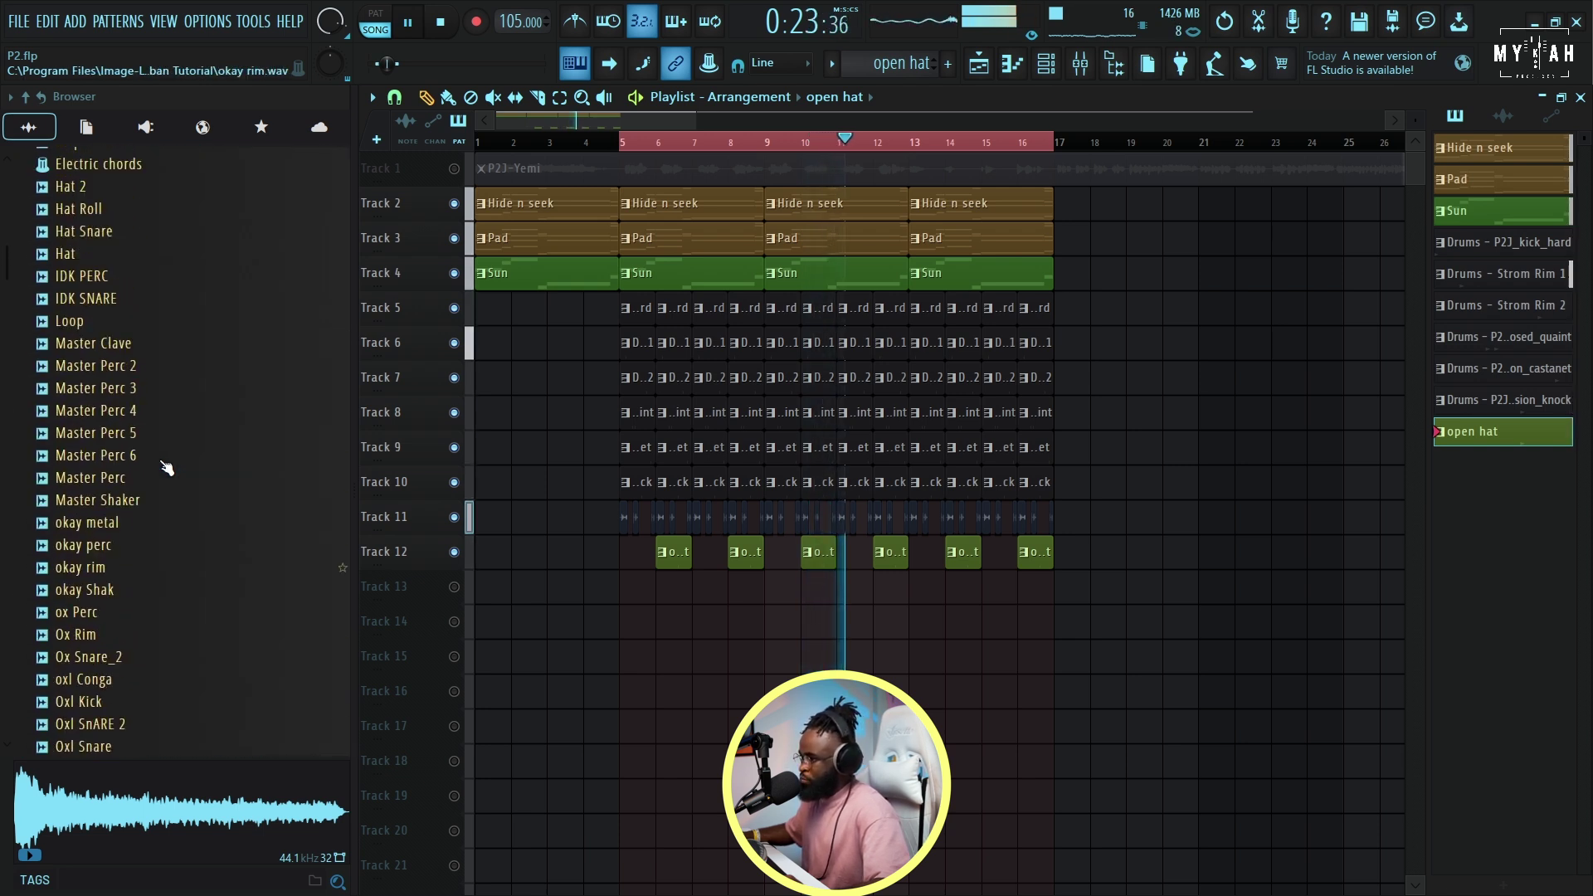
{"action": "scroll", "coordinate": [166, 468], "scroll_direction": "up", "scroll_amount": 10}
{"action": "key", "text": "space"}
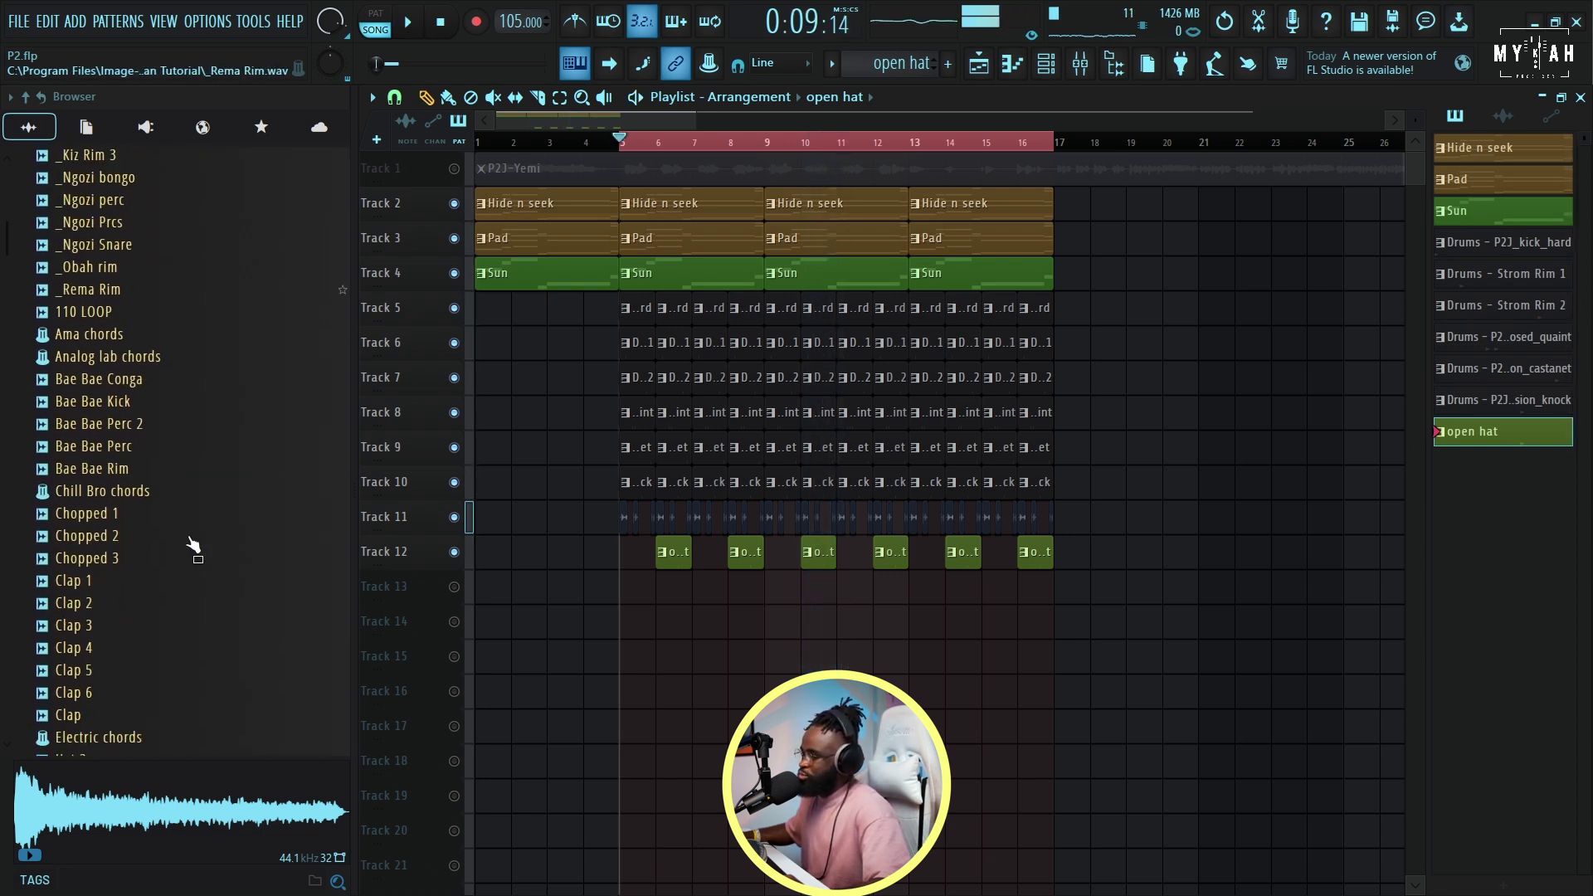
{"action": "scroll", "coordinate": [193, 545], "scroll_direction": "down", "scroll_amount": 2}
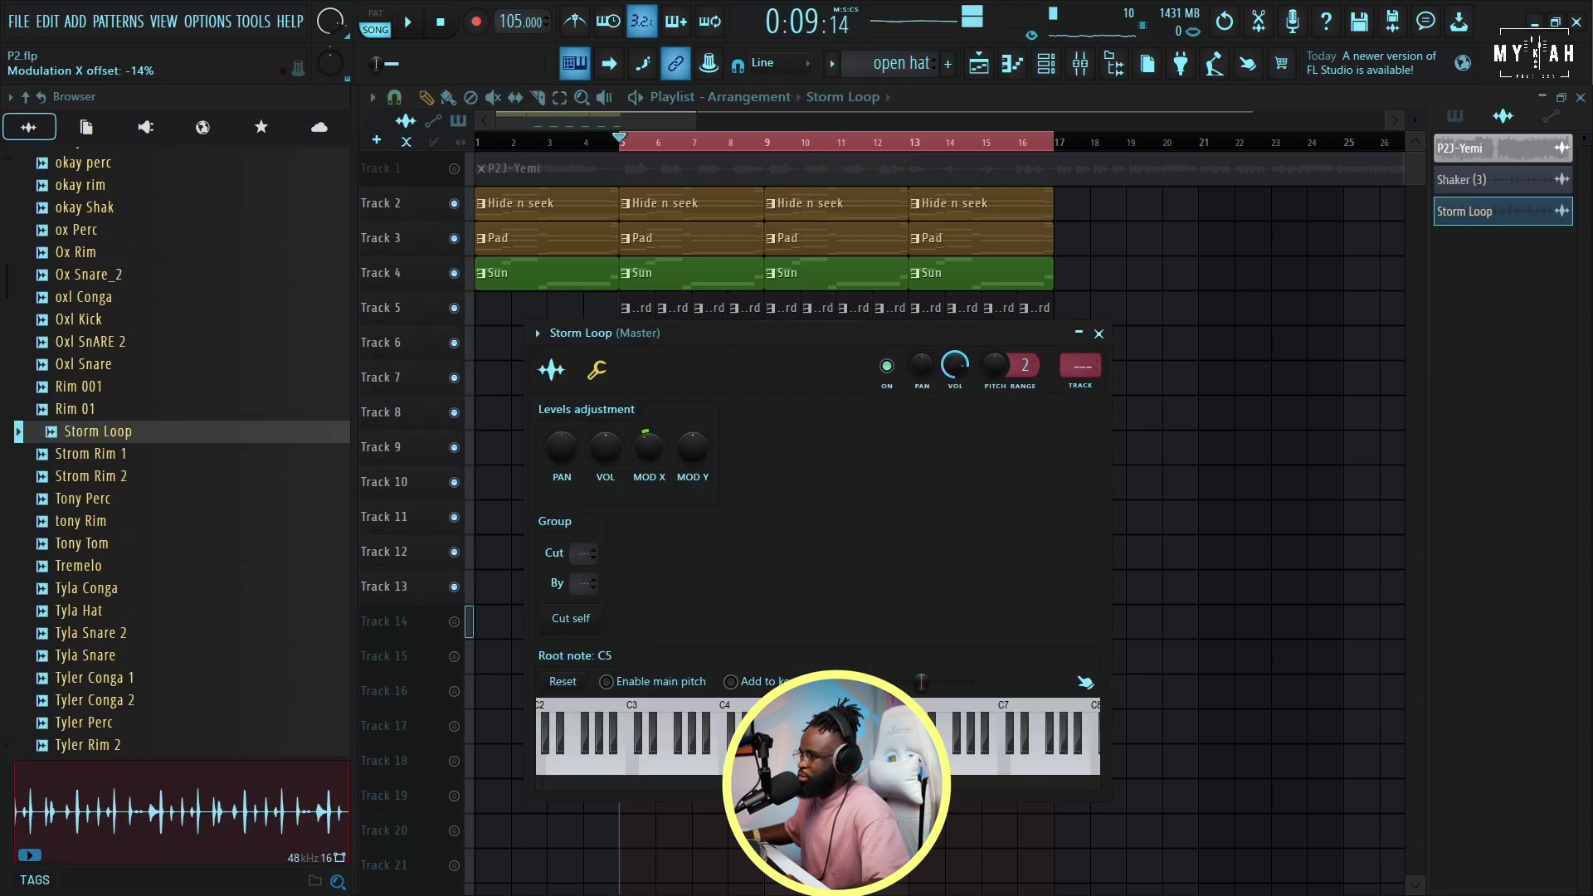
{"action": "key", "text": "space"}
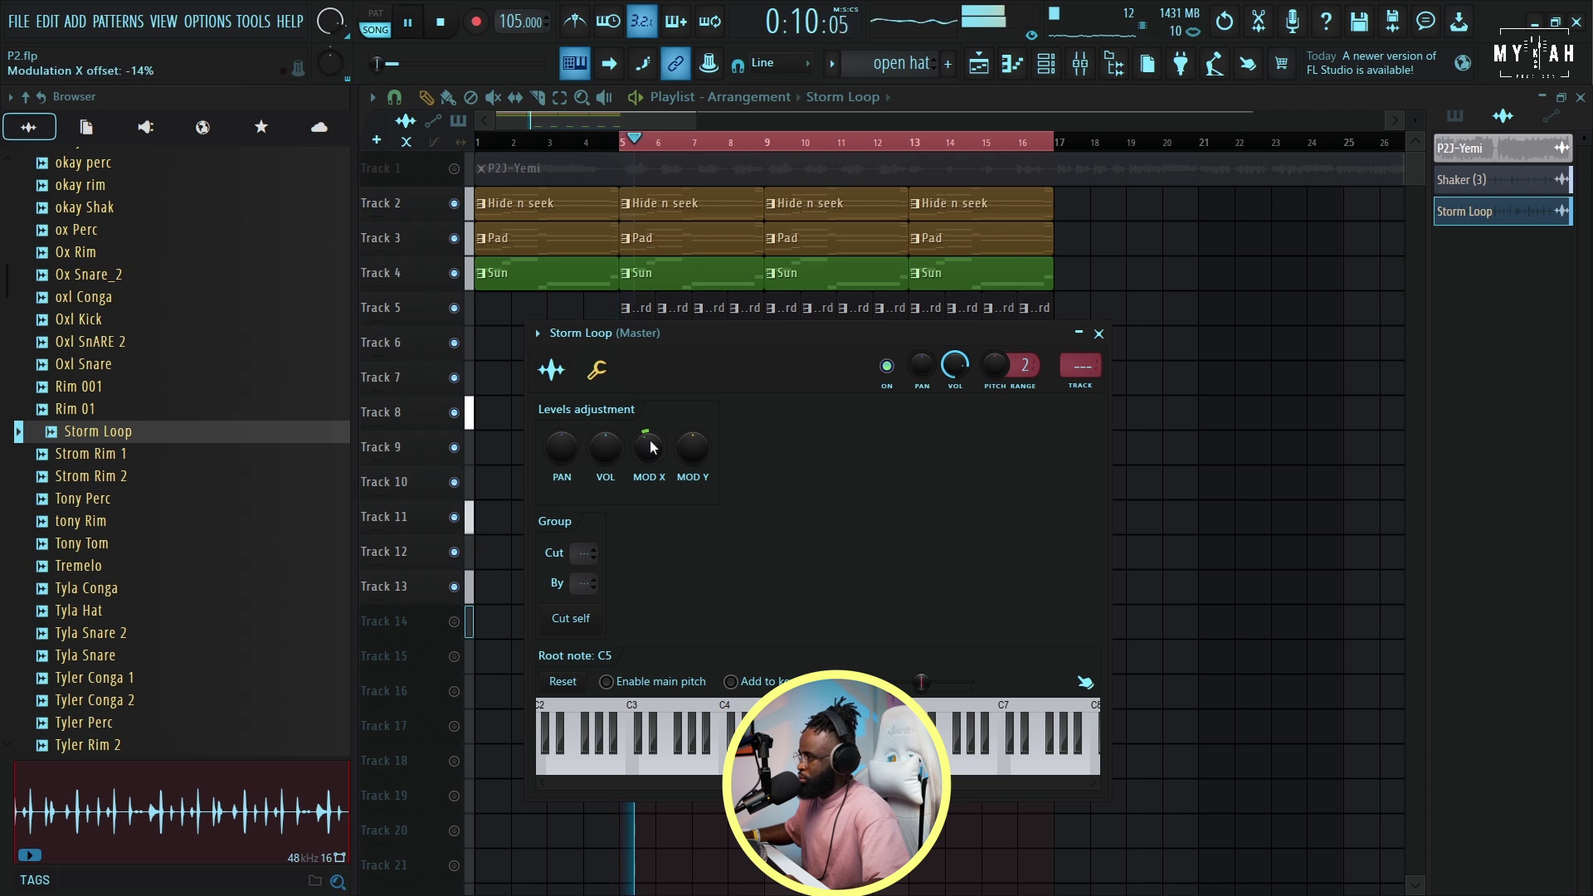
- Route Storm Loop to mixer track 6 and insert Waves Smack Attack Stereo in its first effect slot
{"action": "key", "text": "ctrl+l"}
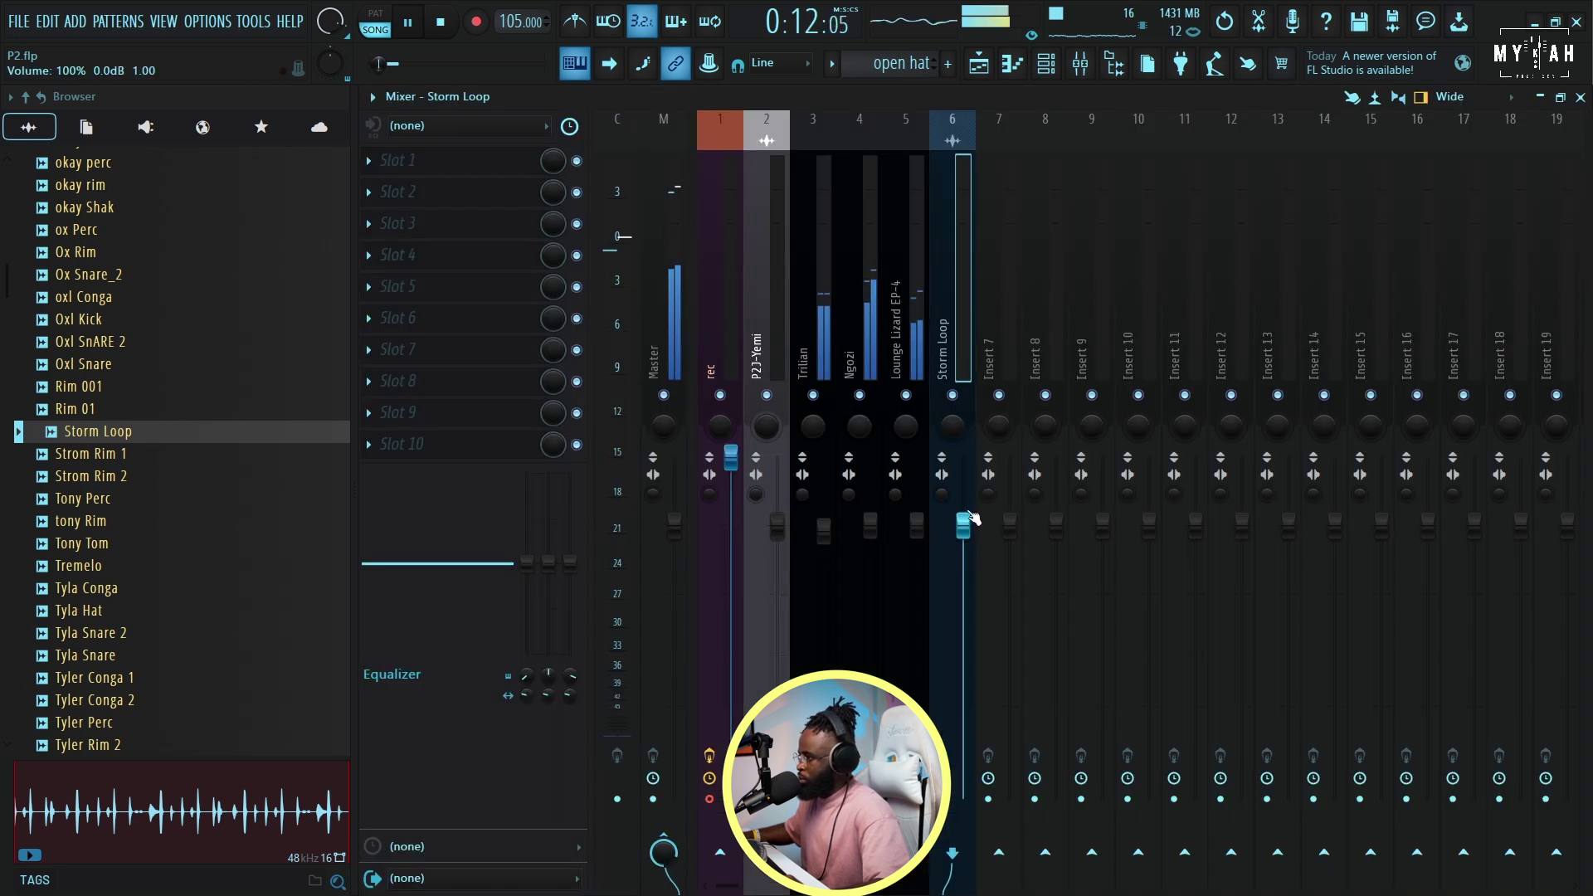
{"action": "left_click", "coordinate": [480, 157]}
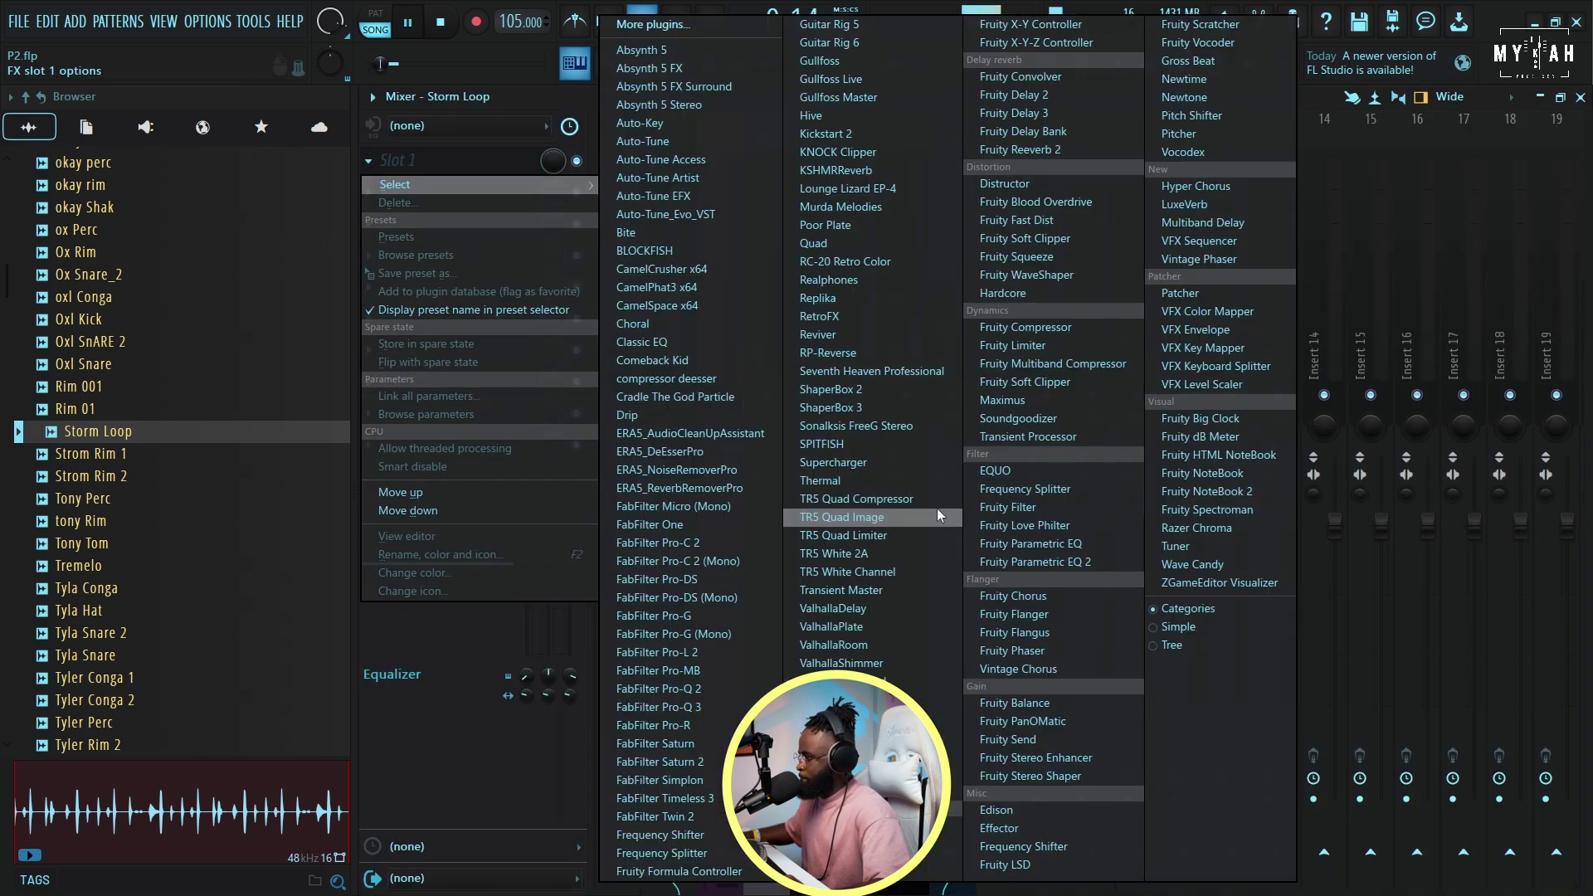
{"action": "left_click", "coordinate": [871, 736]}
{"action": "left_click", "coordinate": [681, 460]}
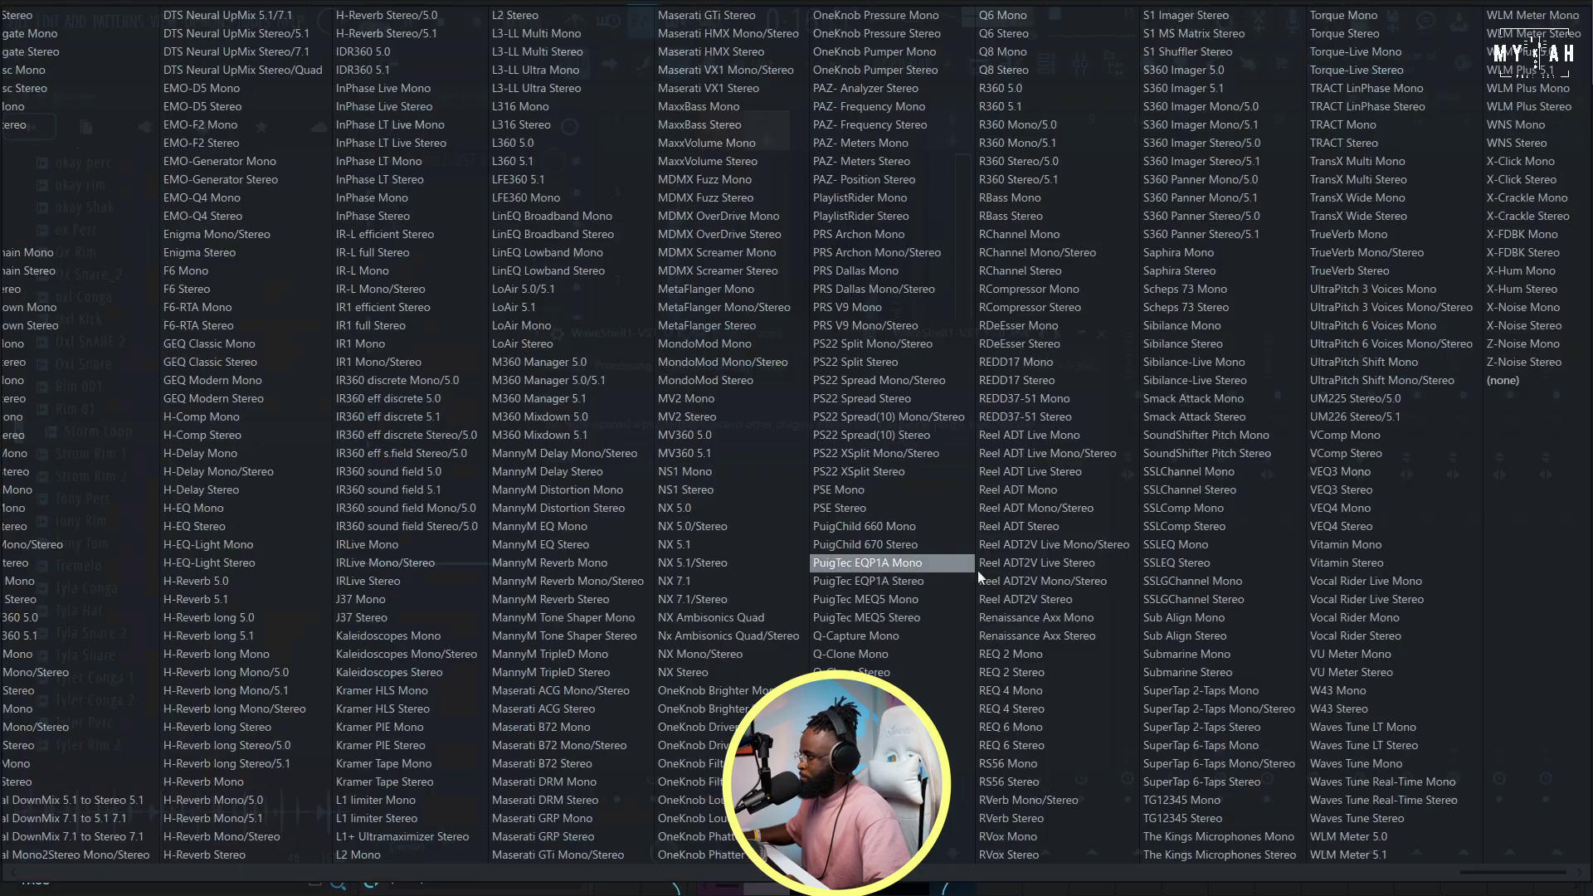
{"action": "left_click", "coordinate": [1216, 417]}
- Set Smack Attack's Sustain to -71 and lower the Storm Loop mixer fader
{"action": "left_click_drag", "start_coordinate": [815, 597], "coordinate": [815, 627]}
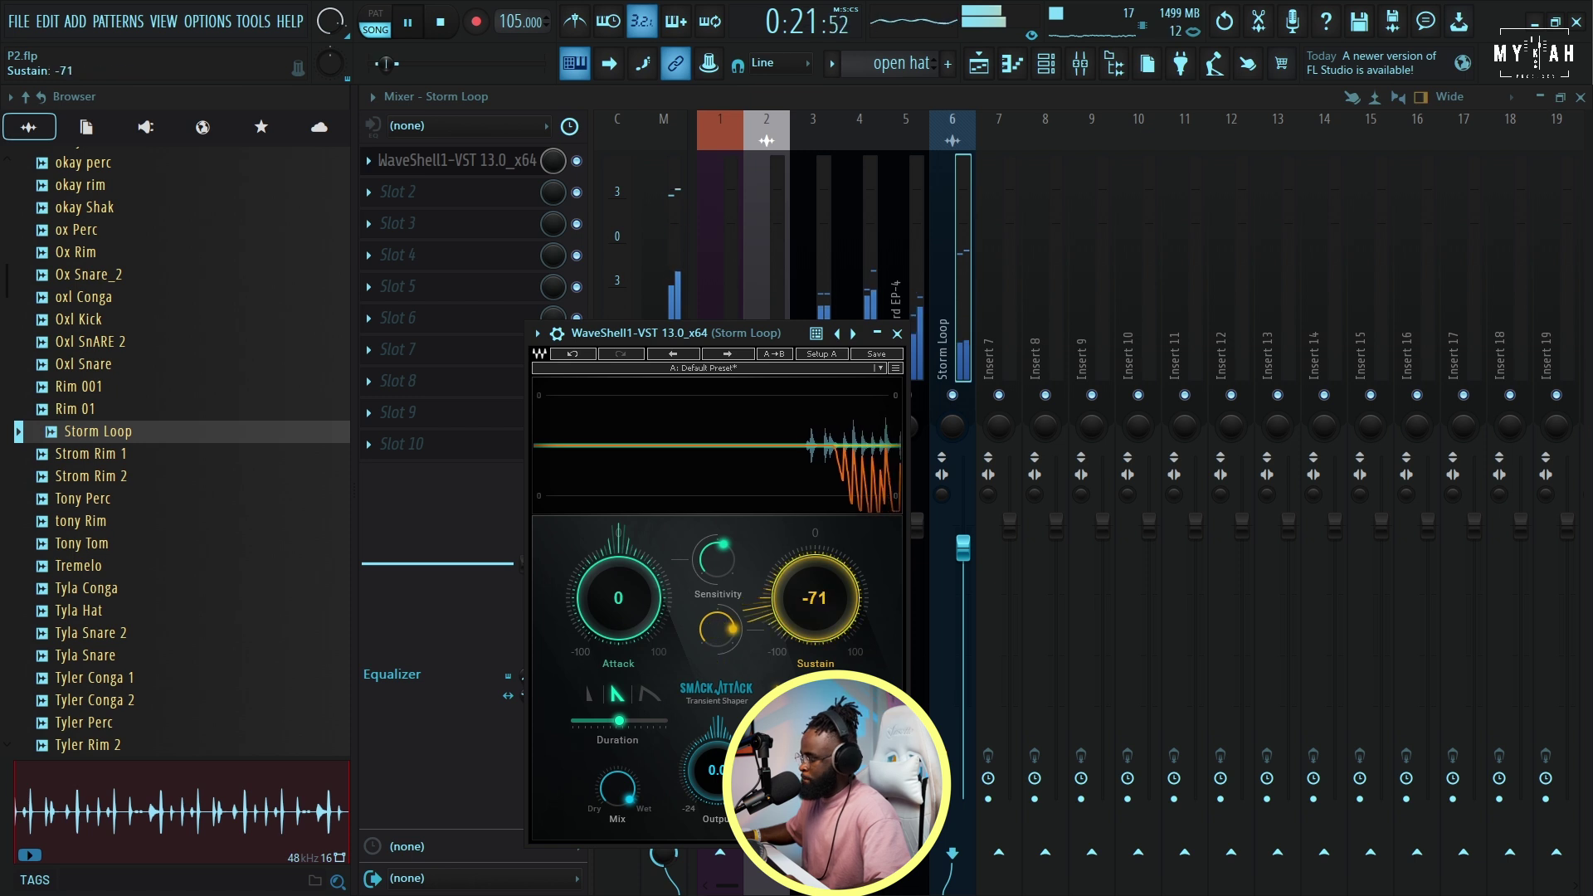
{"action": "left_click", "coordinate": [963, 549]}
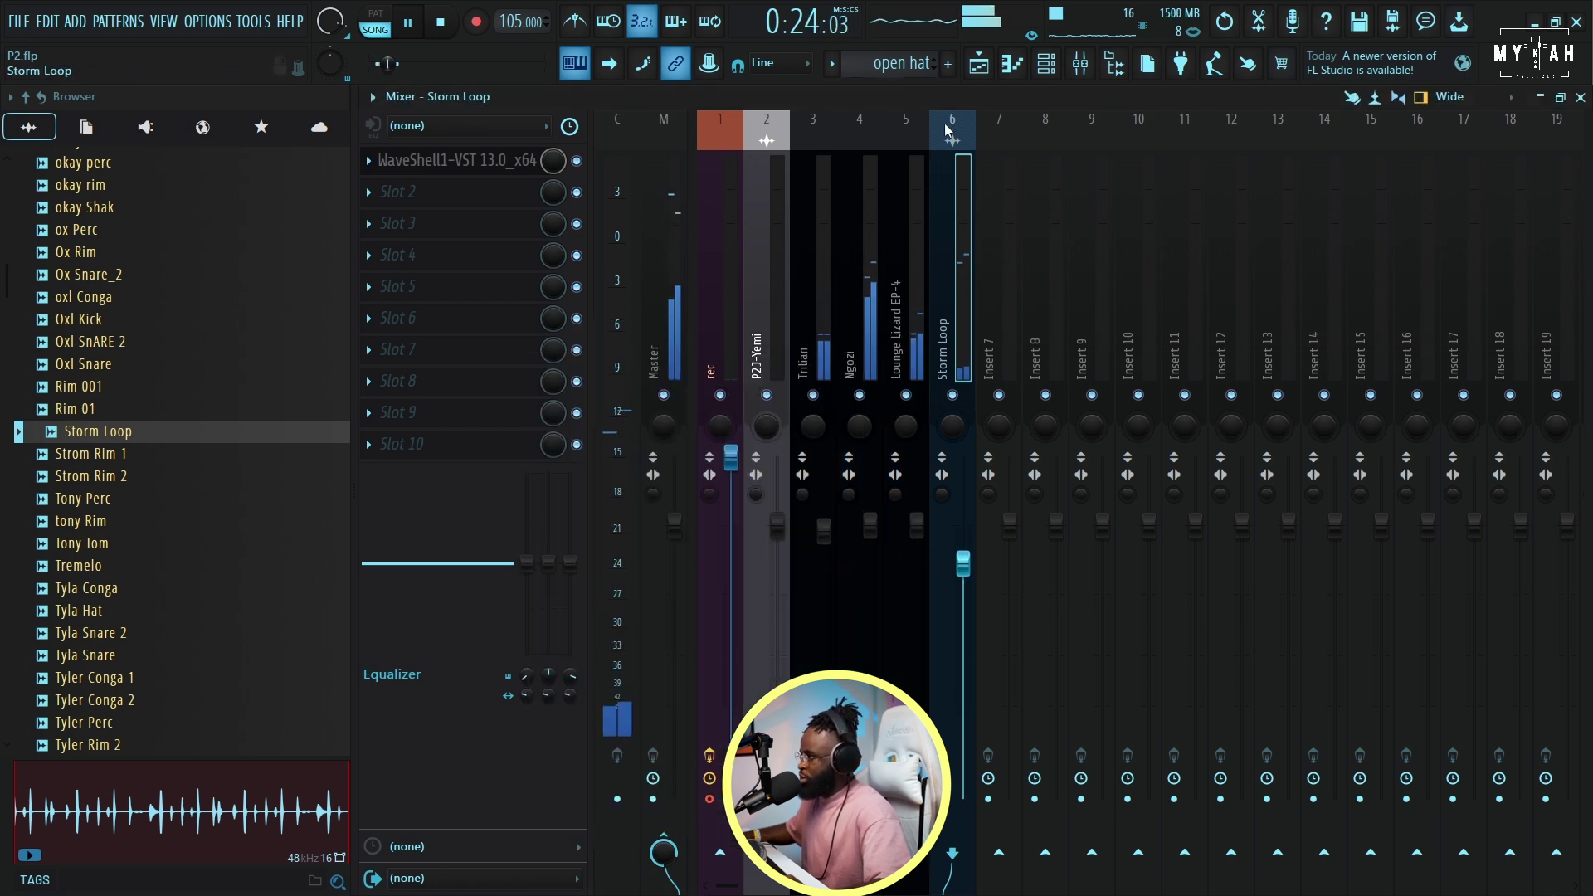
{"action": "left_click", "coordinate": [992, 72]}
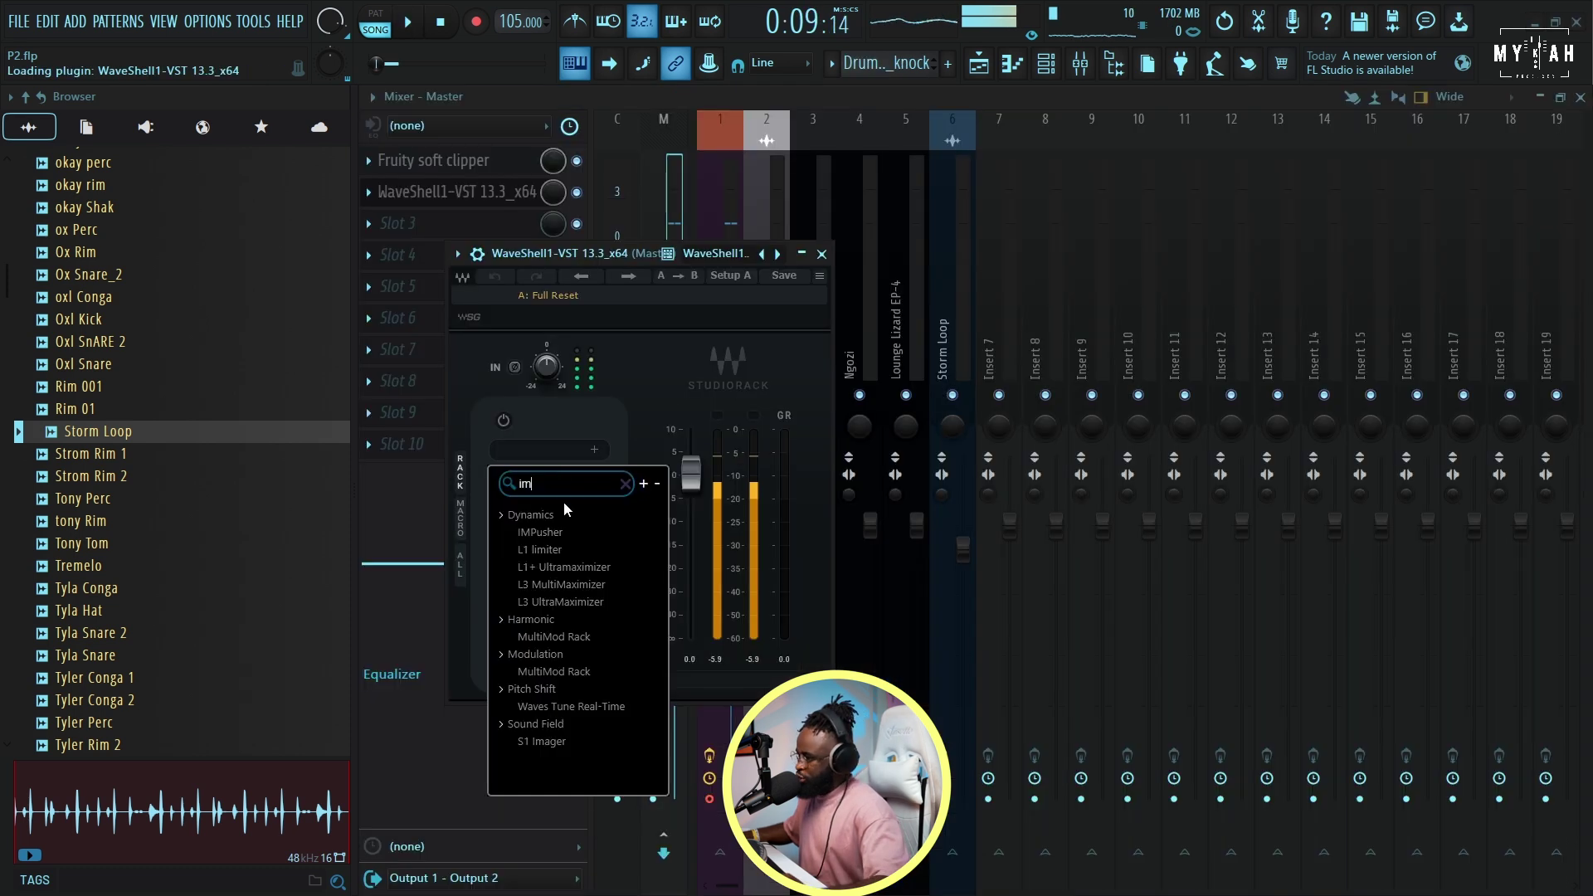
- Load IMPusher in the StudioRack on the master track and open its controls with the loop playing
{"action": "left_click", "coordinate": [549, 531]}
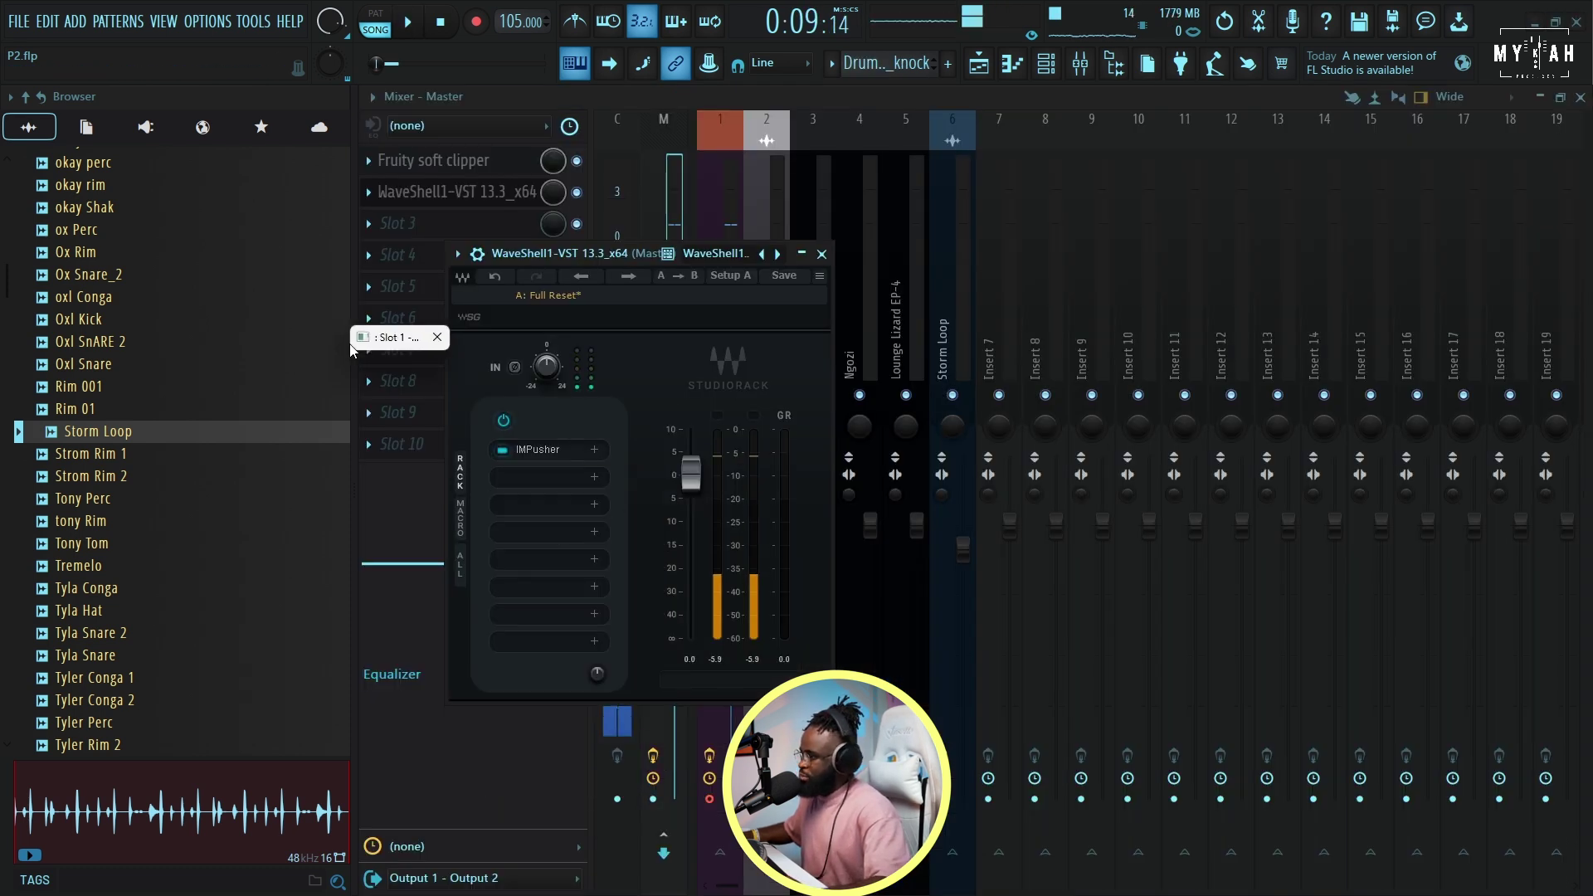
{"action": "left_click_drag", "start_coordinate": [350, 344], "coordinate": [357, 345]}
{"action": "left_click", "coordinate": [404, 348]}
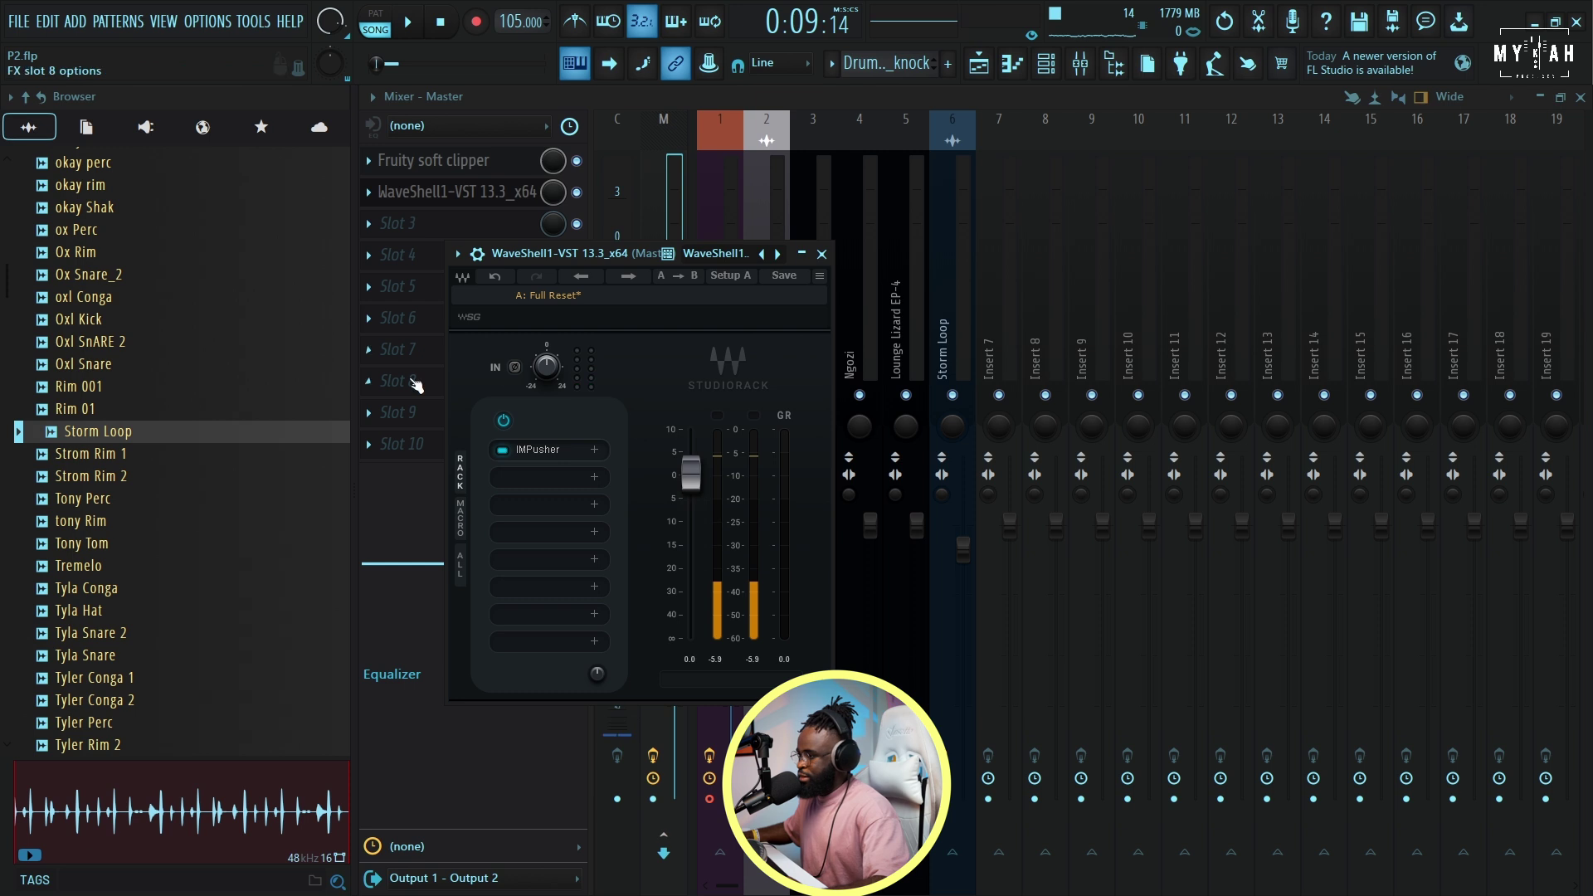
{"action": "left_click", "coordinate": [539, 452]}
{"action": "key", "text": "space"}
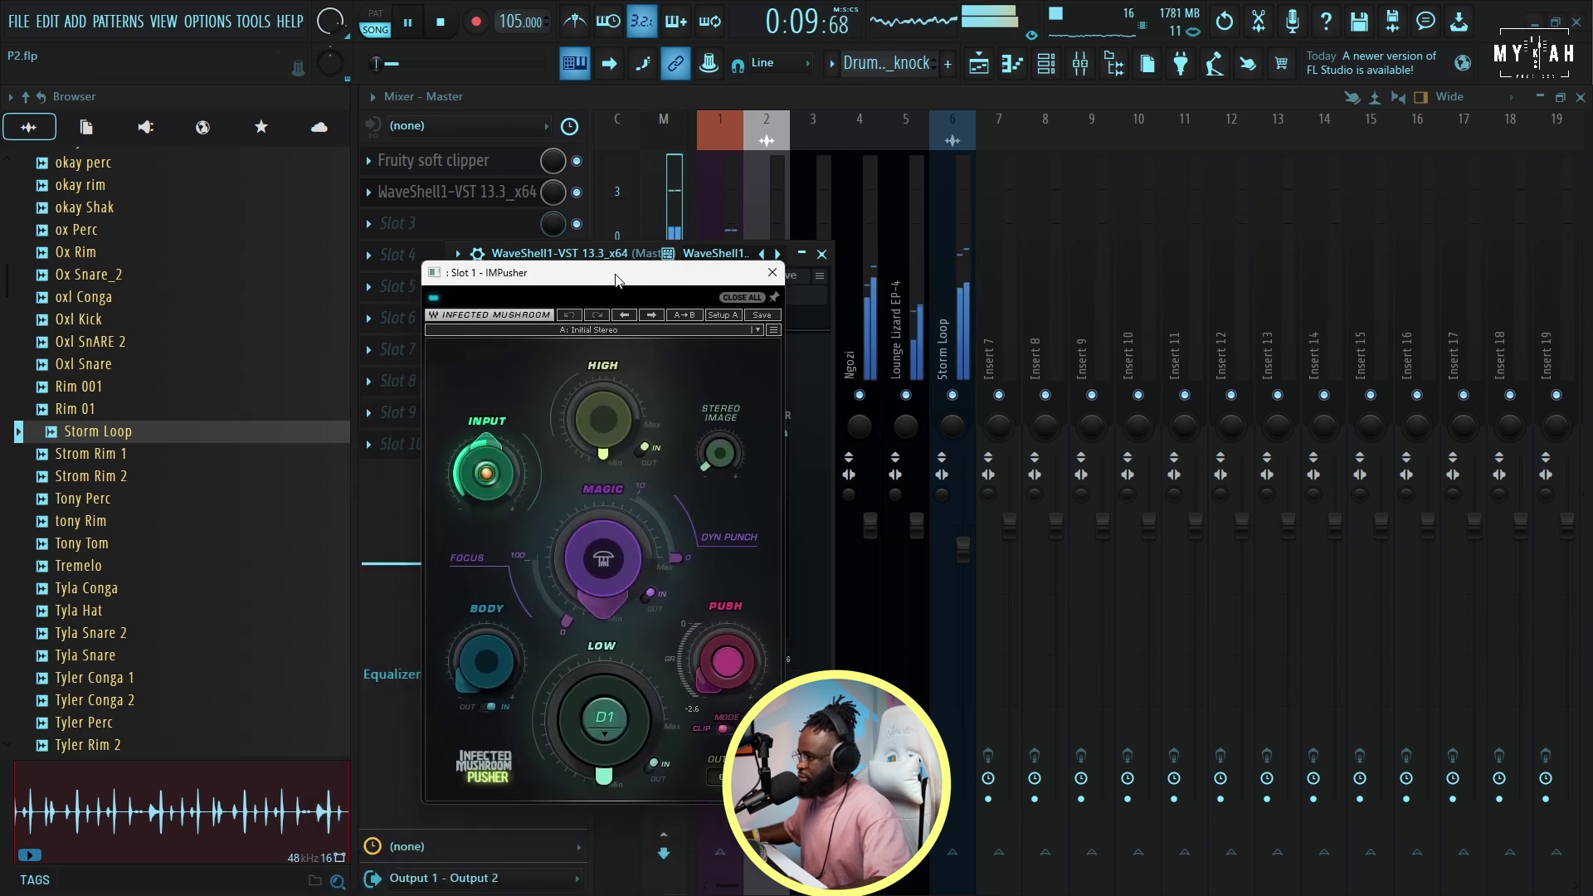
- Toggle IMPusher's Push mode and set Push to 3.5
{"action": "left_click", "coordinate": [727, 727]}
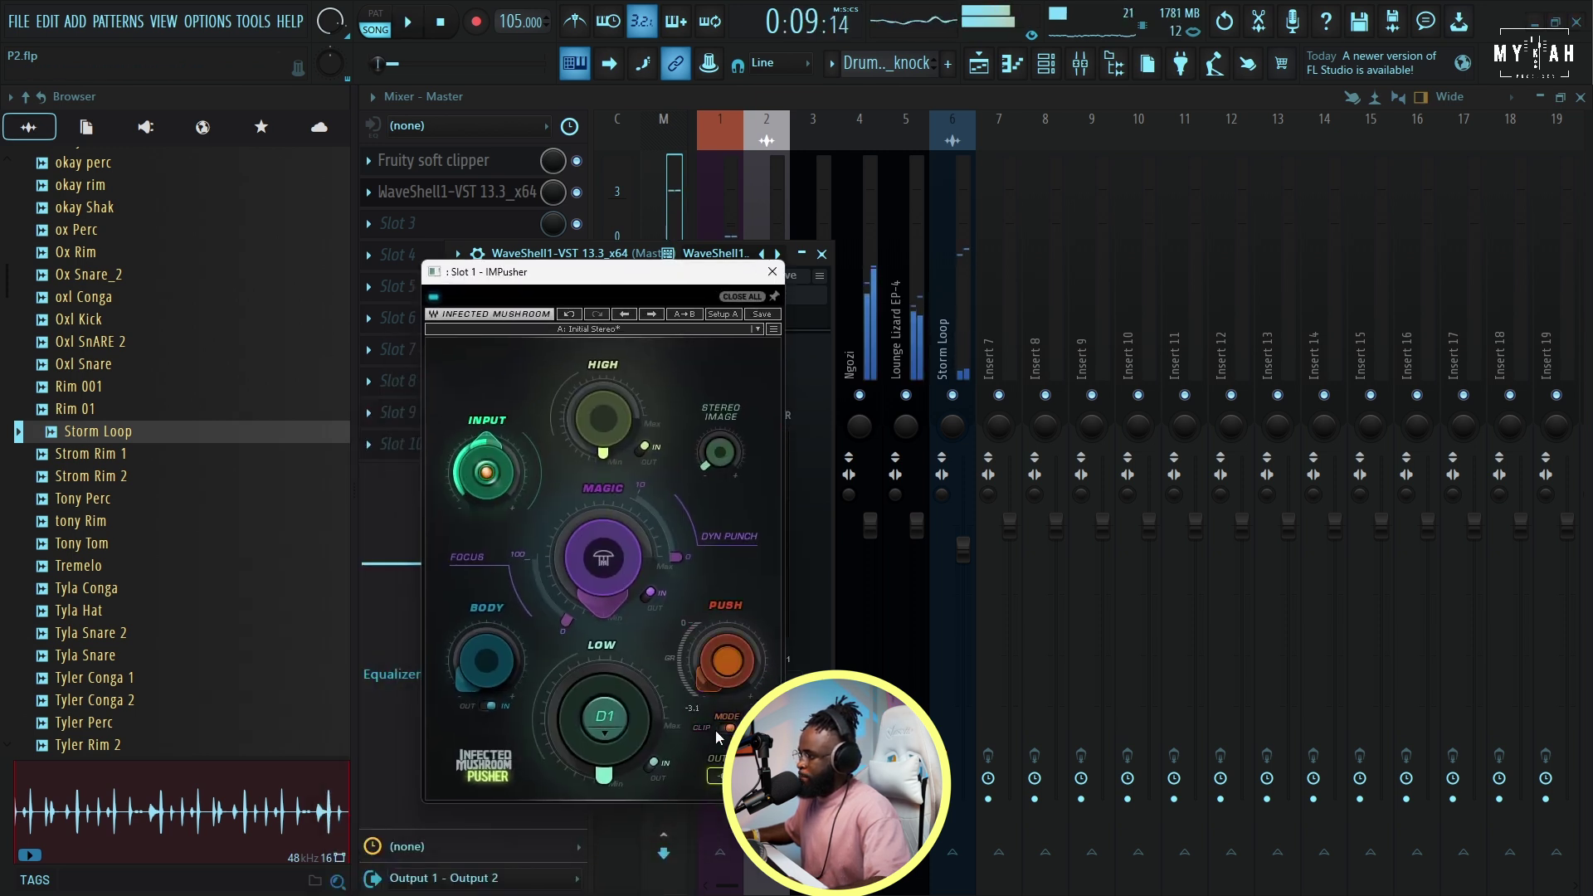
{"action": "left_click_drag", "start_coordinate": [725, 664], "coordinate": [725, 656]}
{"action": "key", "text": "space"}
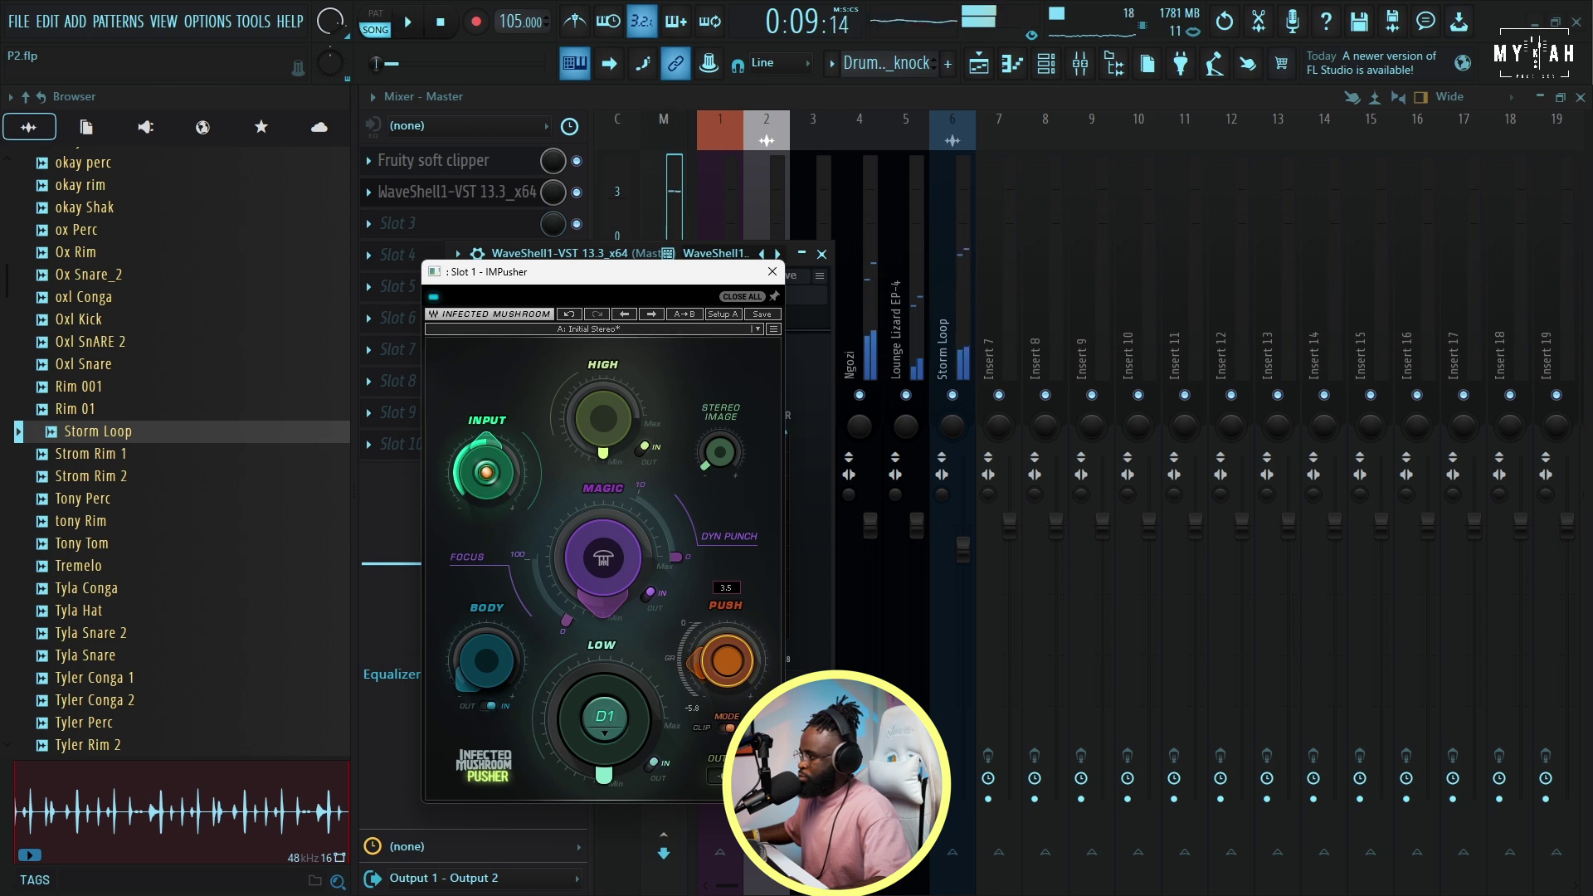
- Mute the vocal on Track 1, then set IMPusher's High to 2.3 and raise Magic slightly
{"action": "left_click", "coordinate": [979, 63]}
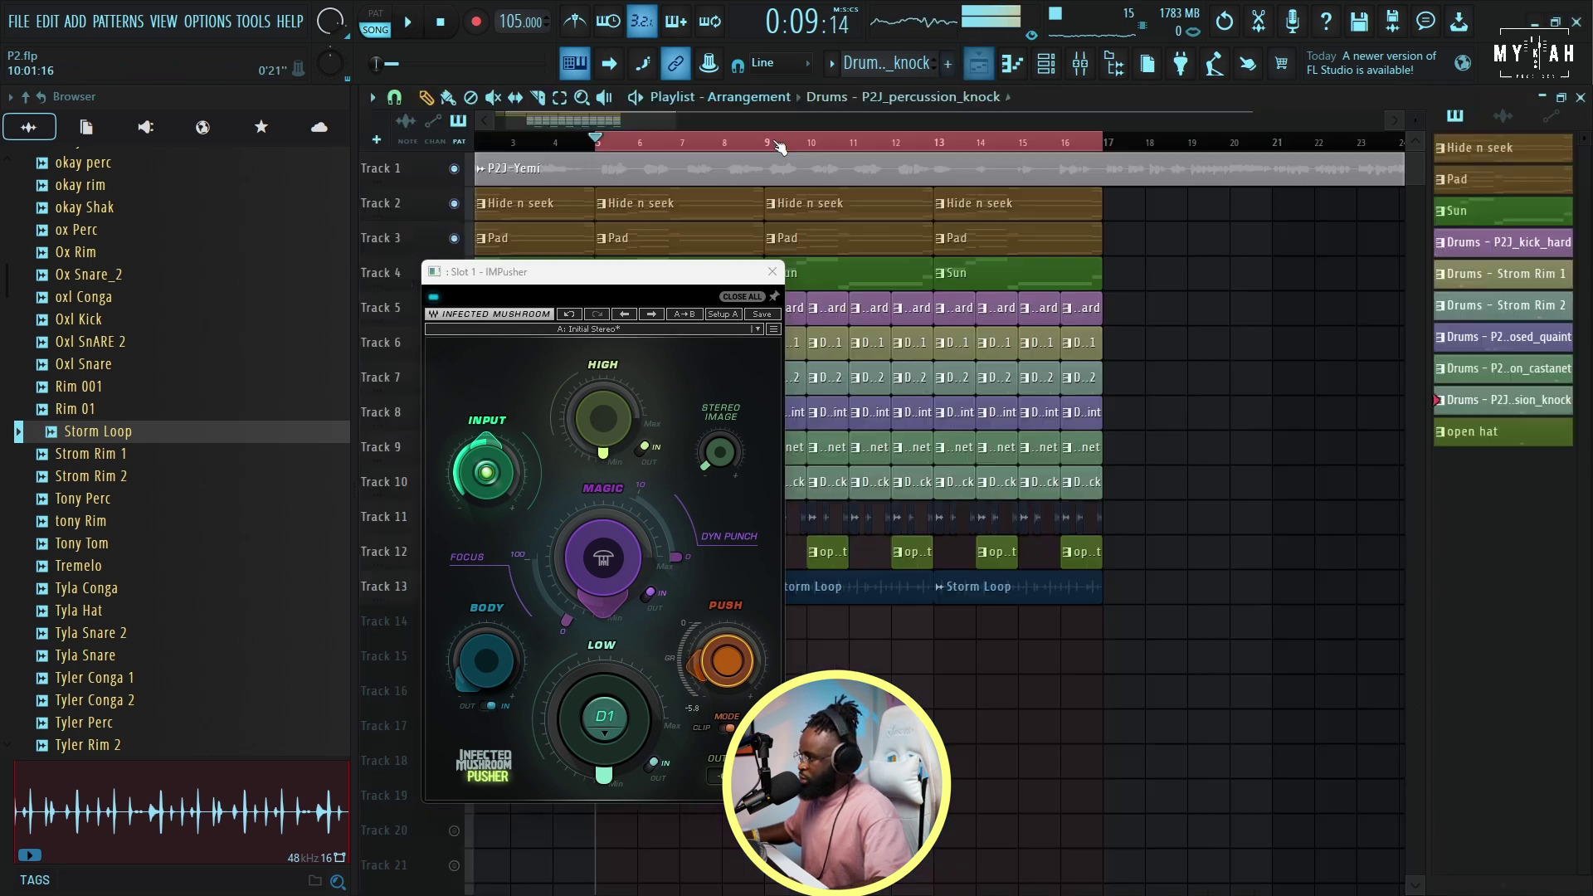
{"action": "left_click", "coordinate": [454, 169]}
{"action": "key", "text": "space"}
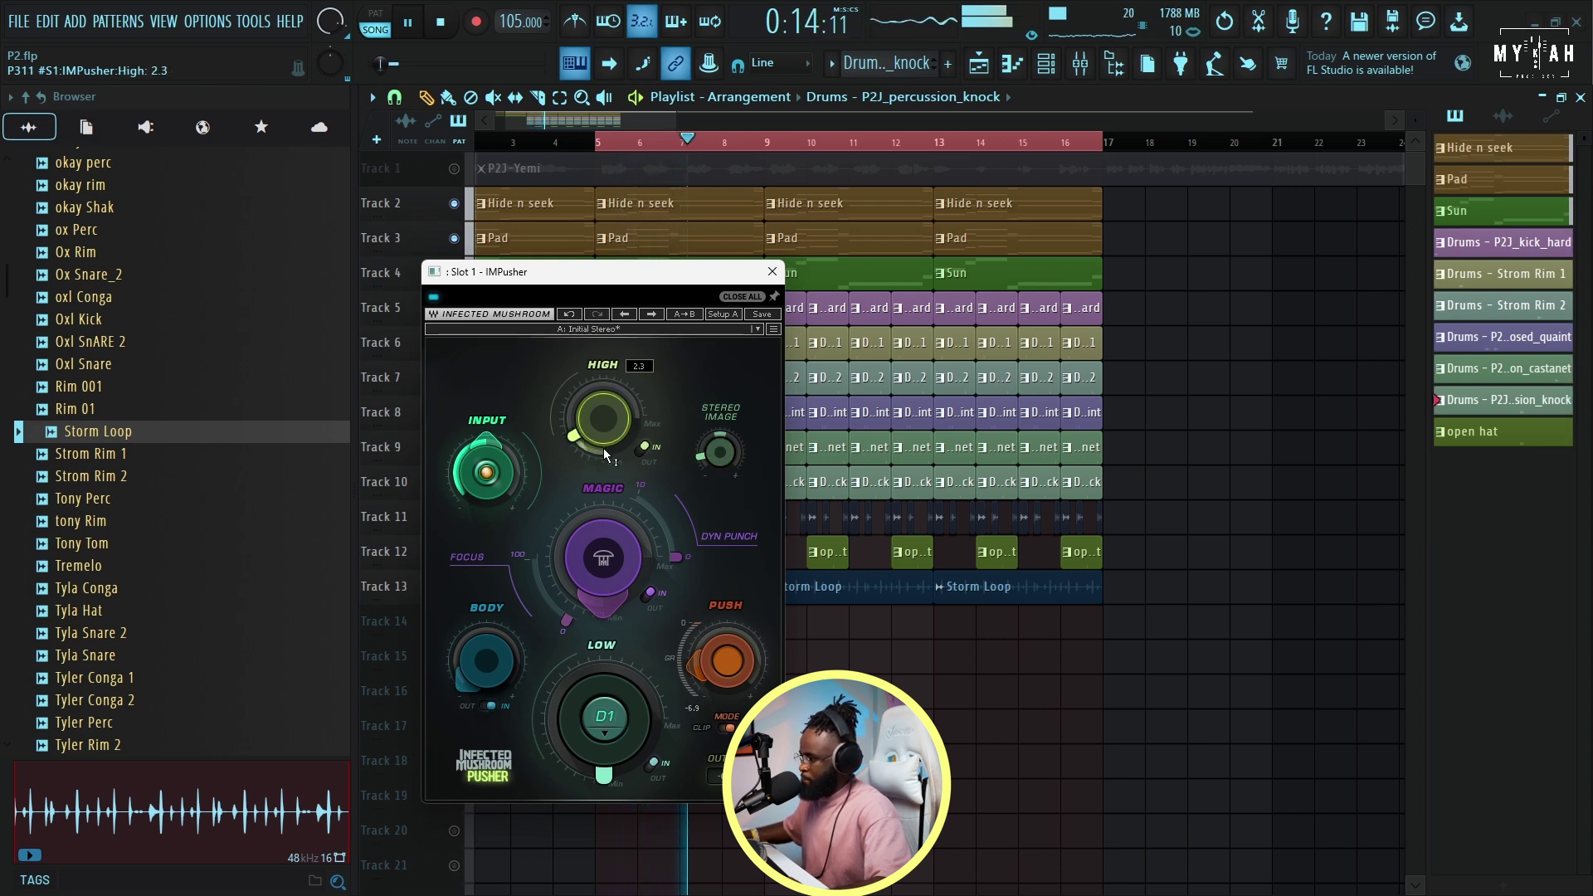
{"action": "left_click_drag", "start_coordinate": [603, 558], "coordinate": [604, 548]}
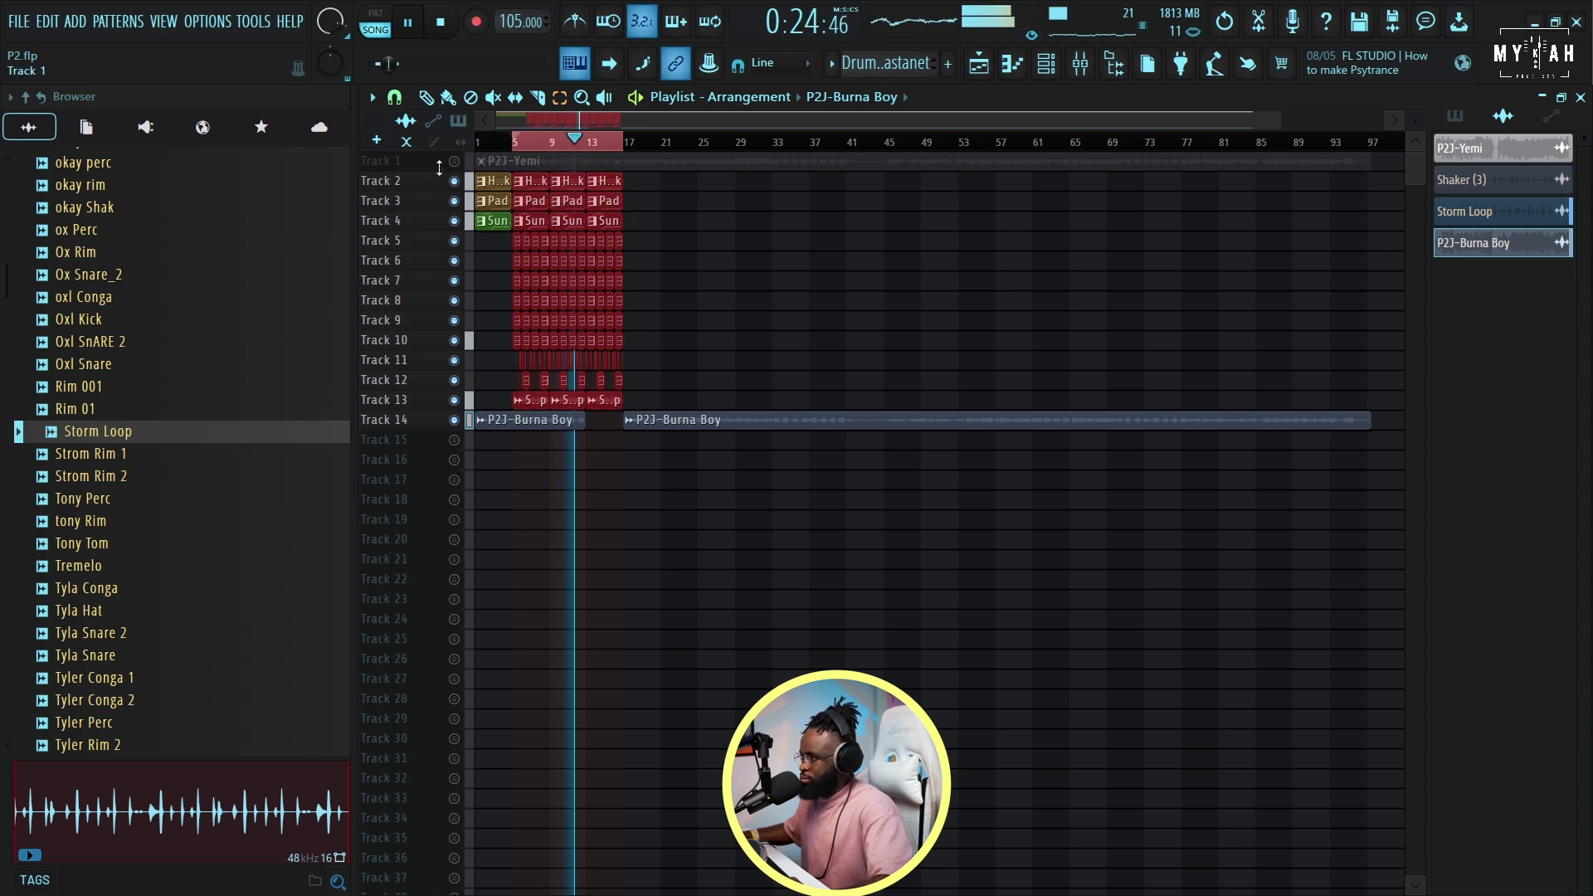
- Insert an empty playlist track above the P2J-Burna Boy clips on Track 14
{"action": "right_click", "coordinate": [436, 421]}
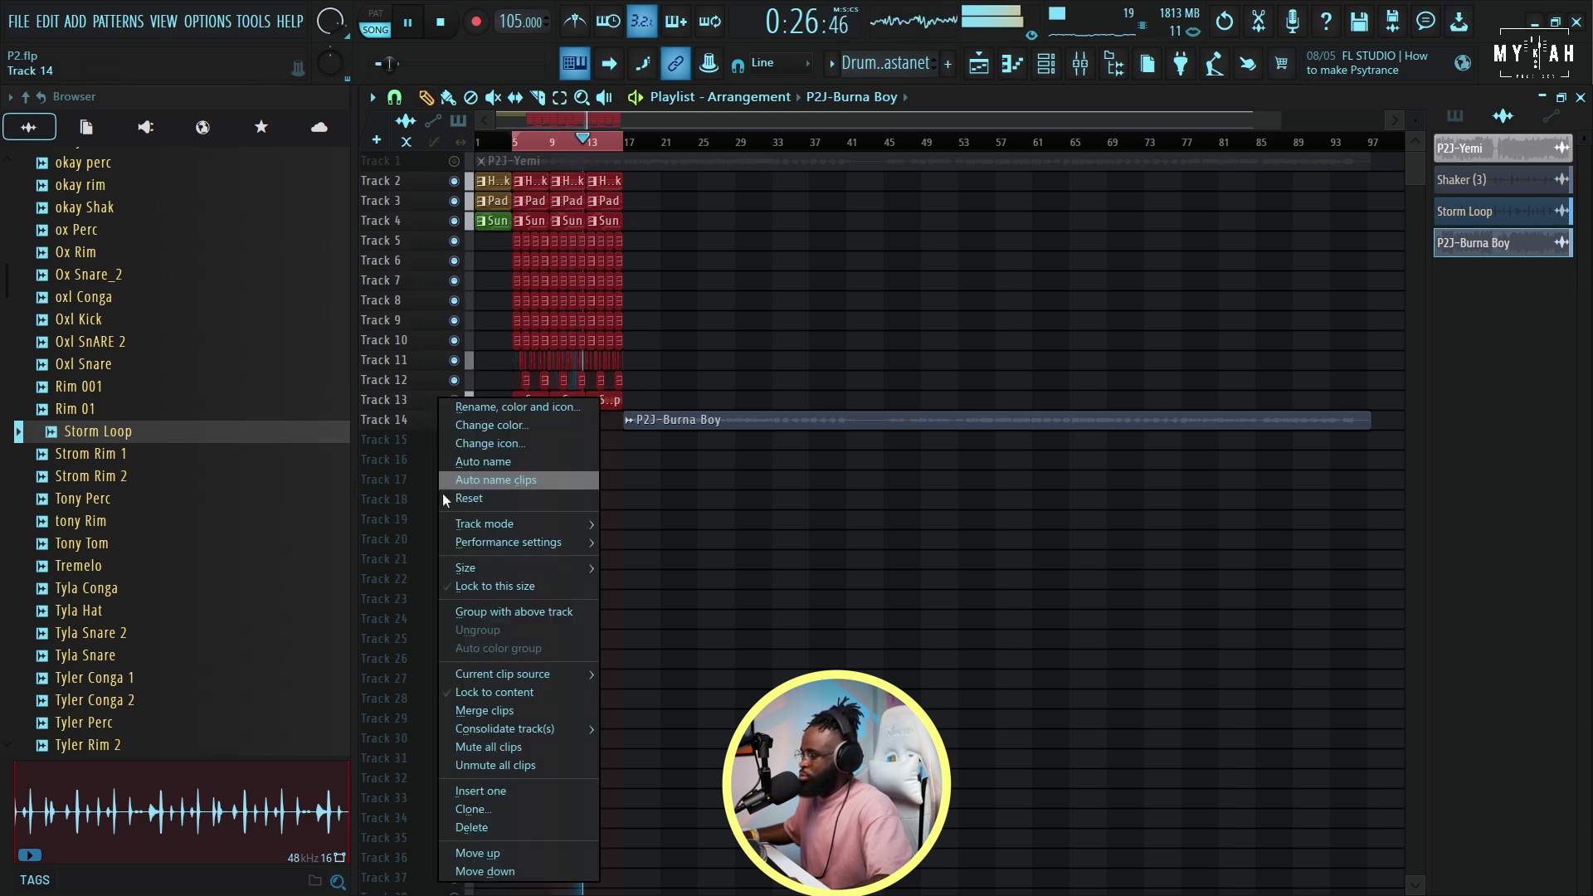
{"action": "left_click", "coordinate": [480, 788]}
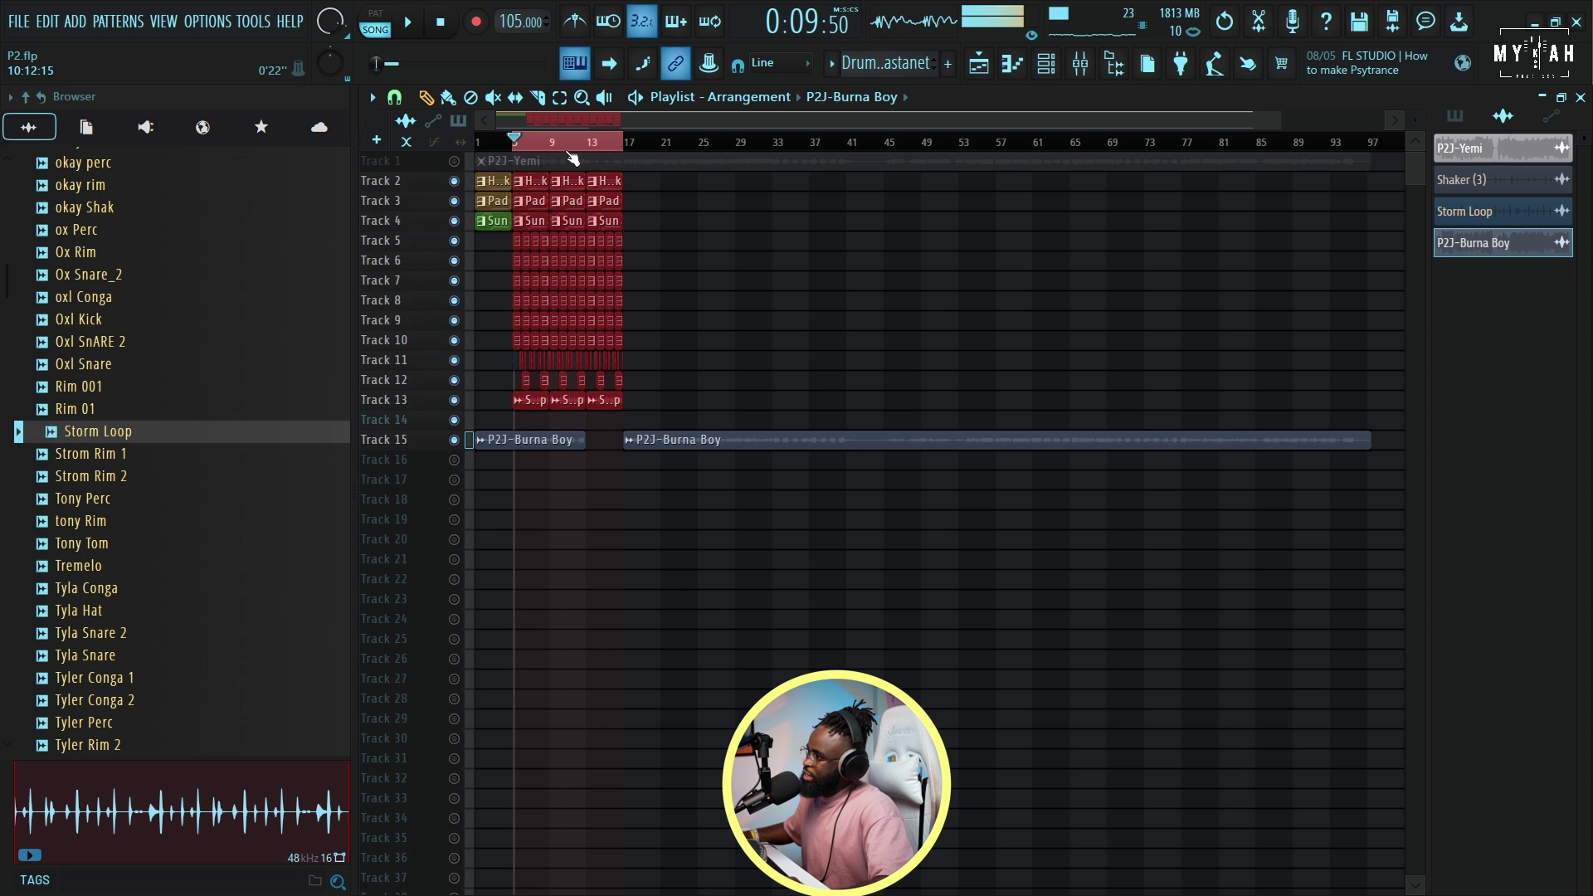
{"action": "scroll", "coordinate": [572, 147], "scroll_direction": "up", "scroll_amount": 6}
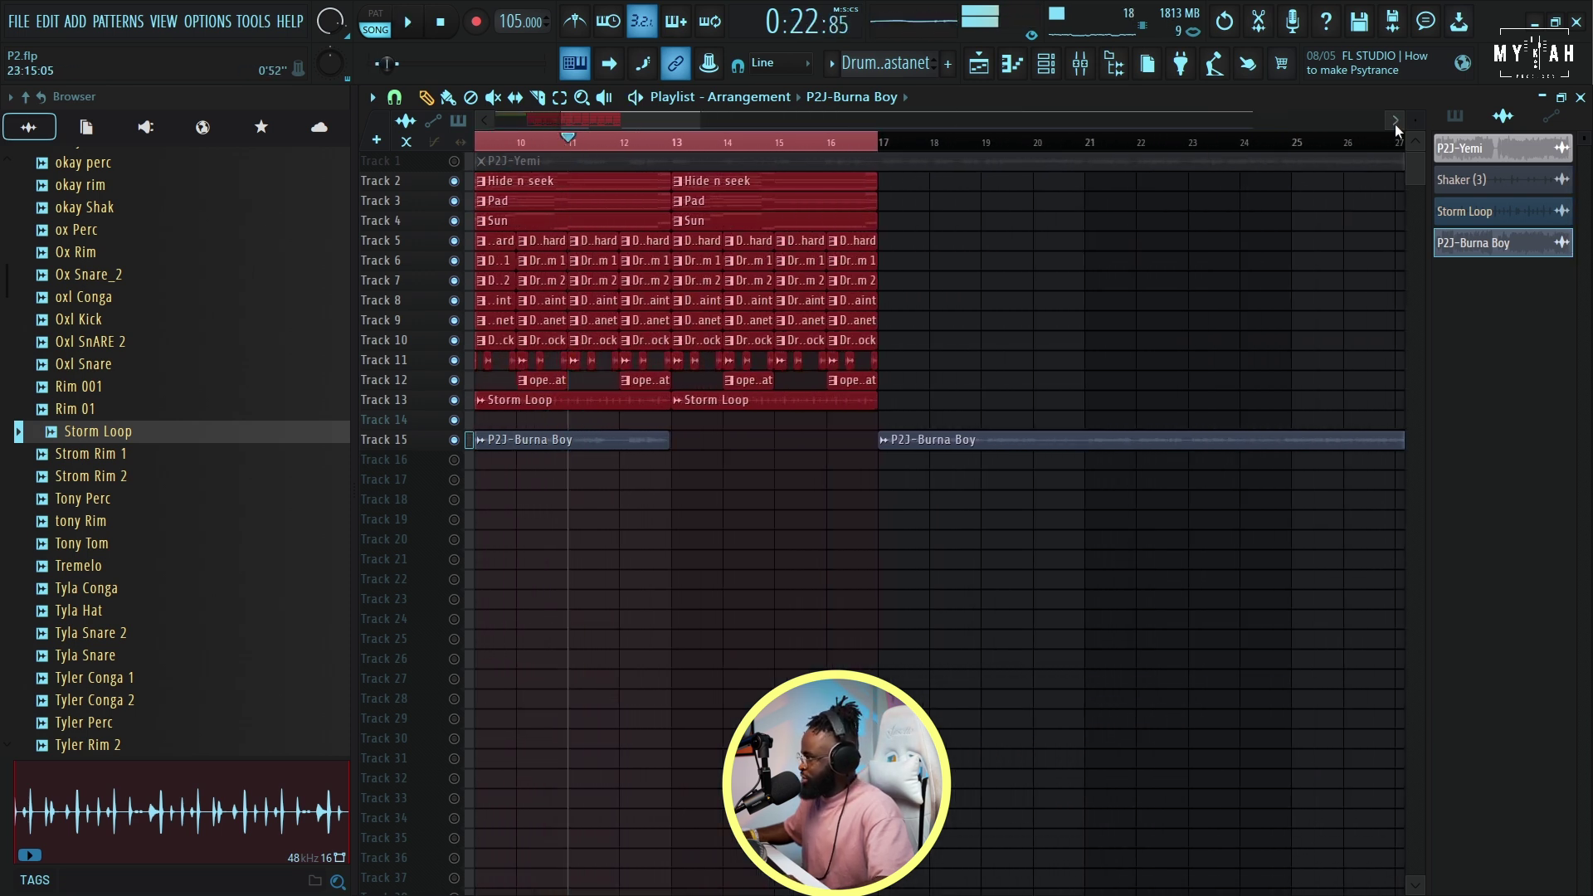
- Enlarge the playlist tracks, play the loop, and show the Unsorted channels in the channel rack
{"action": "left_click_drag", "start_coordinate": [1415, 120], "coordinate": [1415, 249]}
{"action": "key", "text": "space"}
{"action": "scroll", "coordinate": [1074, 501], "scroll_direction": "down", "scroll_amount": 4}
{"action": "left_click", "coordinate": [1046, 62]}
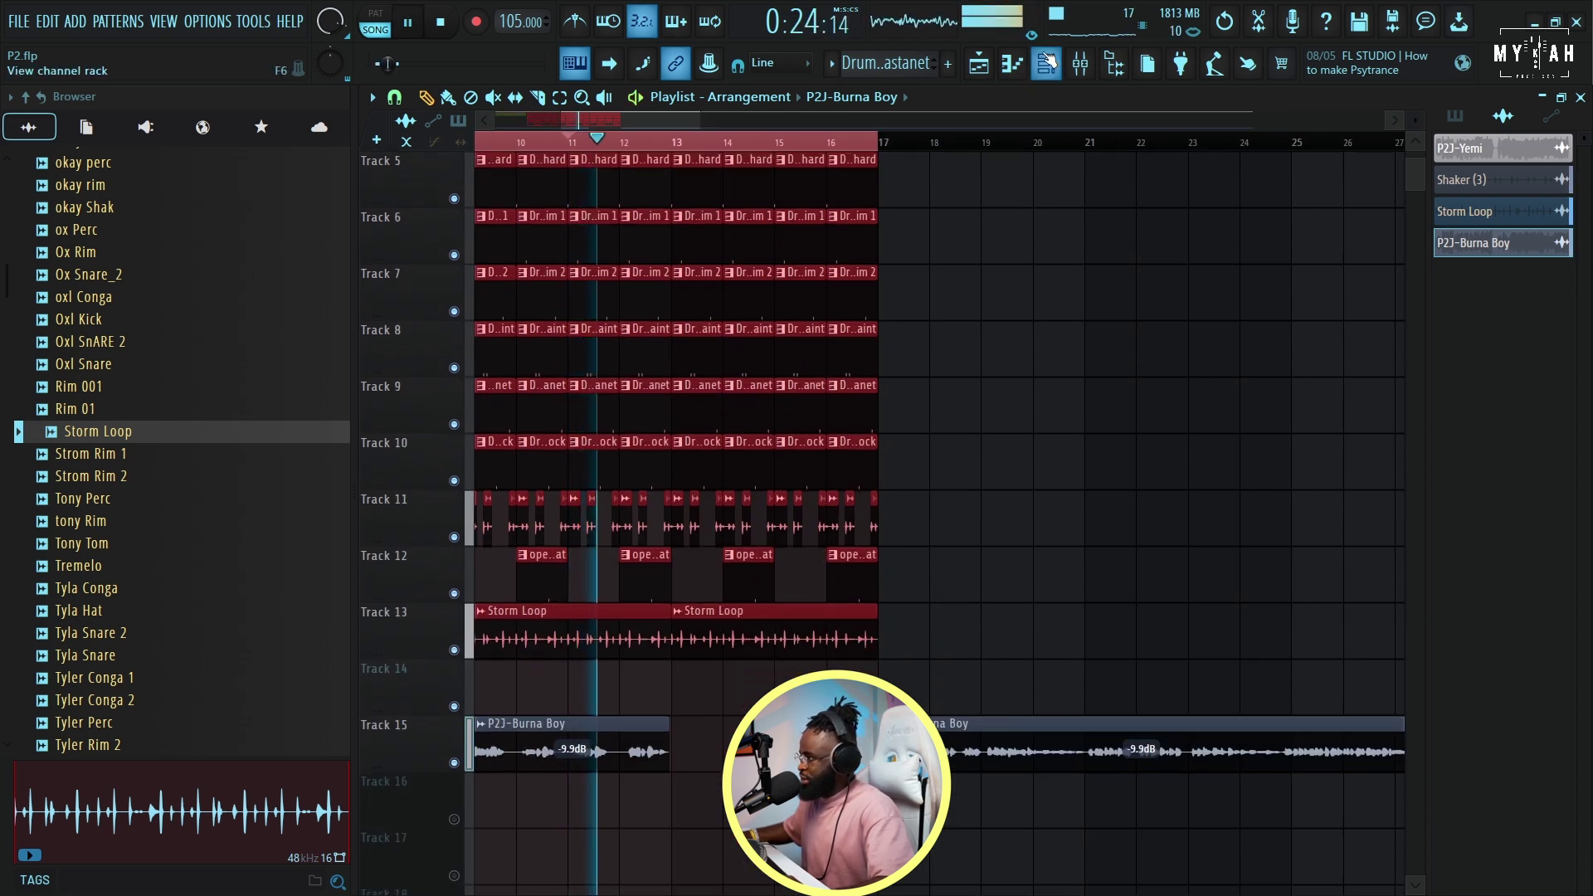
{"action": "left_click", "coordinate": [1047, 63]}
{"action": "left_click", "coordinate": [685, 196]}
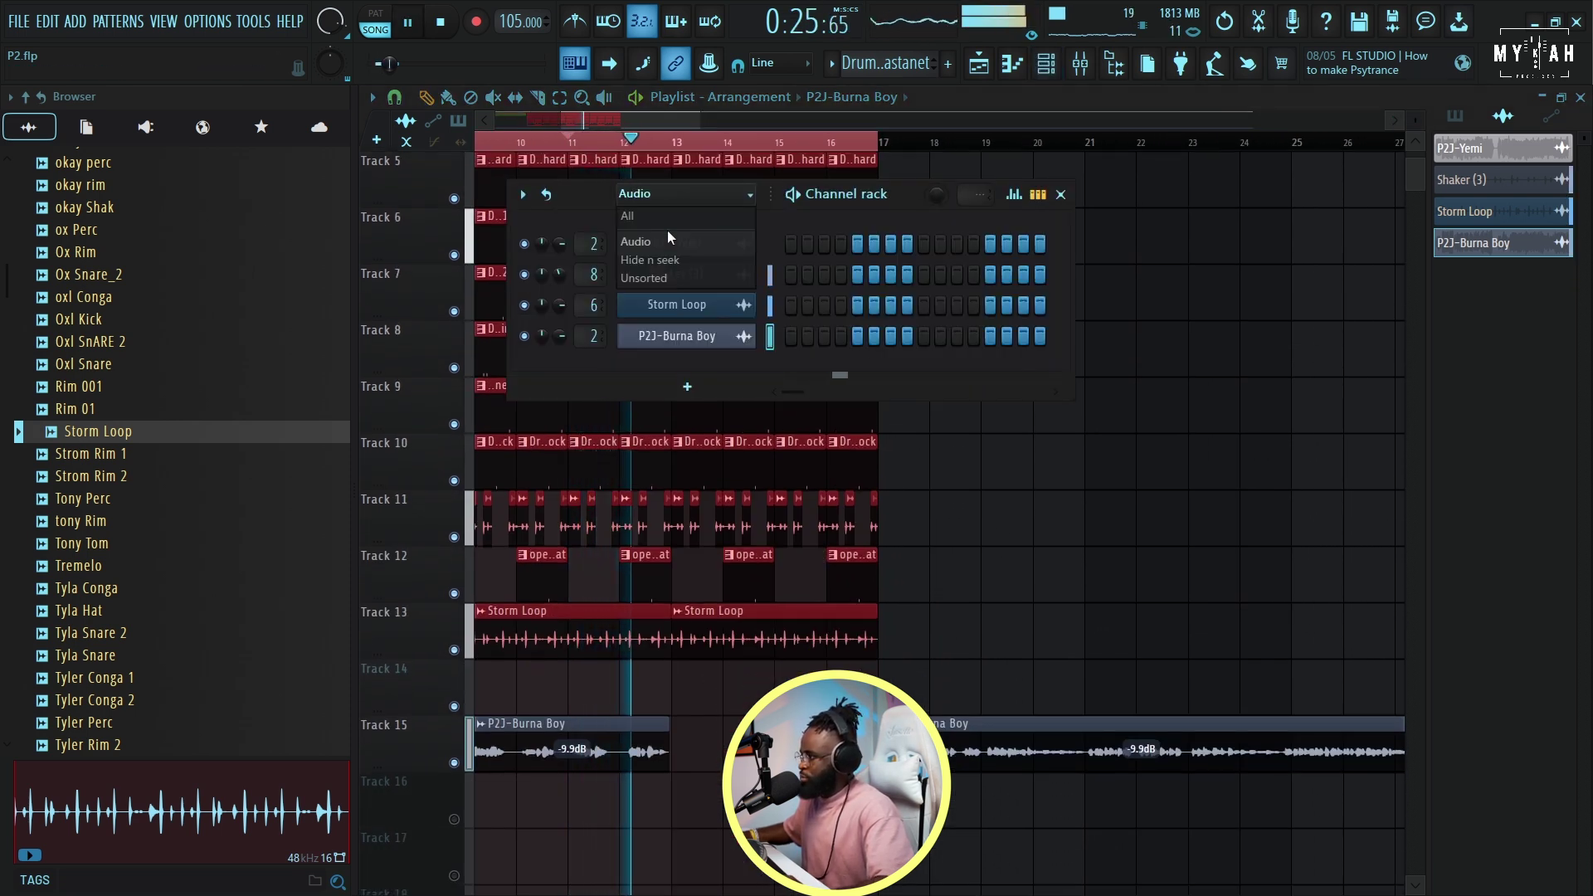
{"action": "left_click", "coordinate": [664, 279]}
{"action": "key", "text": "space"}
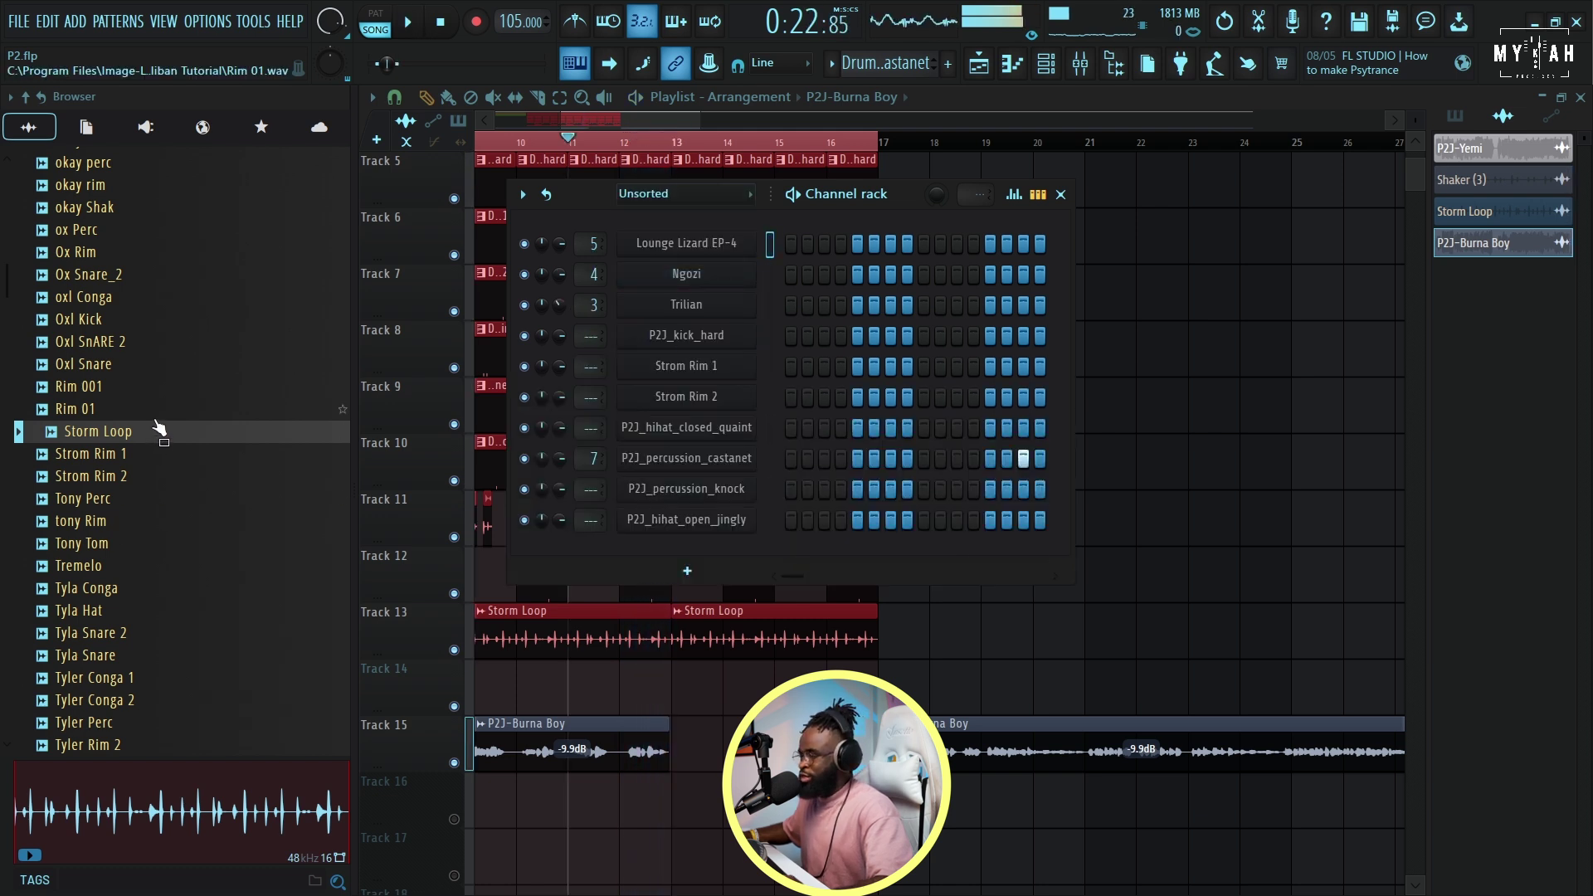
- Add the P2J_808_burst_C sample from the P2J_808s folder as a new channel below P2J_hihat_open_jingly
{"action": "scroll", "coordinate": [157, 427], "scroll_direction": "up", "scroll_amount": 20}
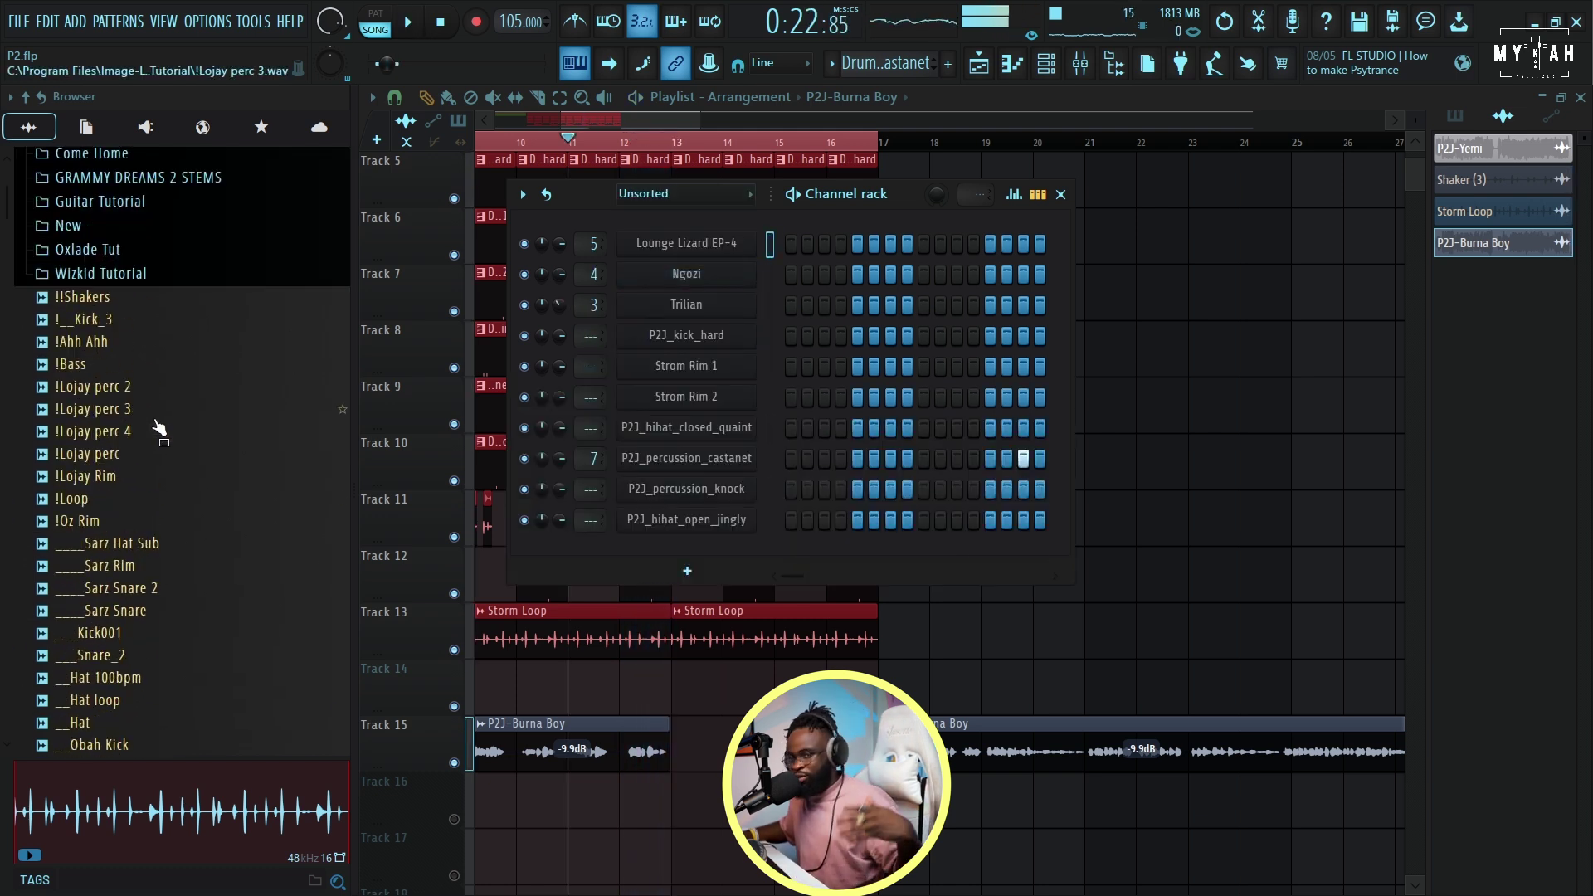
{"action": "scroll", "coordinate": [158, 427], "scroll_direction": "up", "scroll_amount": 20}
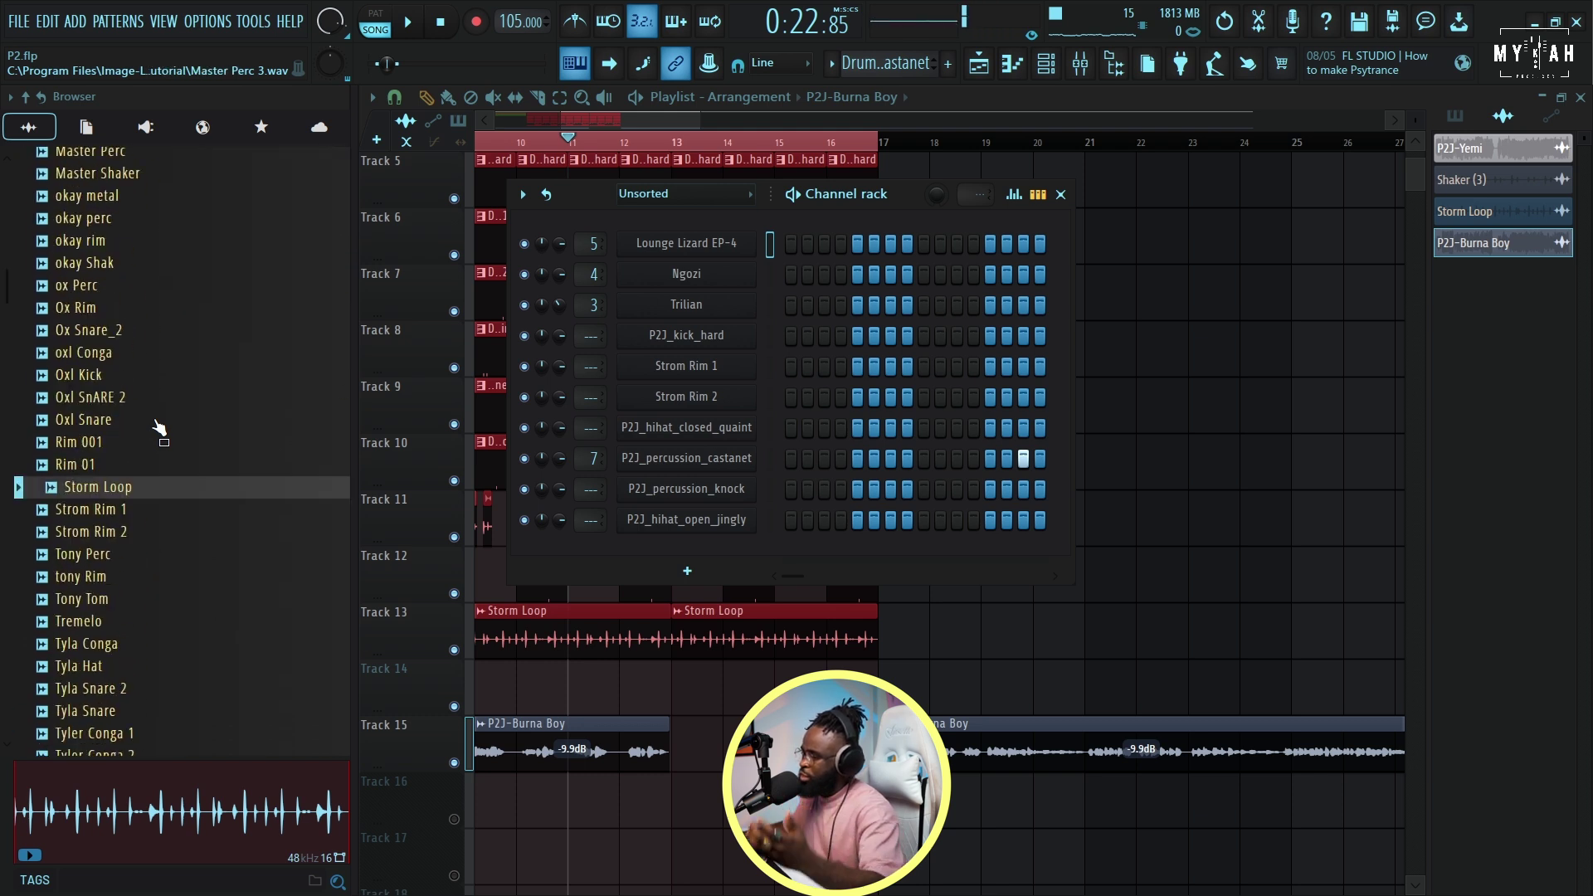
{"action": "scroll", "coordinate": [157, 427], "scroll_direction": "down", "scroll_amount": 8}
{"action": "scroll", "coordinate": [158, 427], "scroll_direction": "down", "scroll_amount": 6}
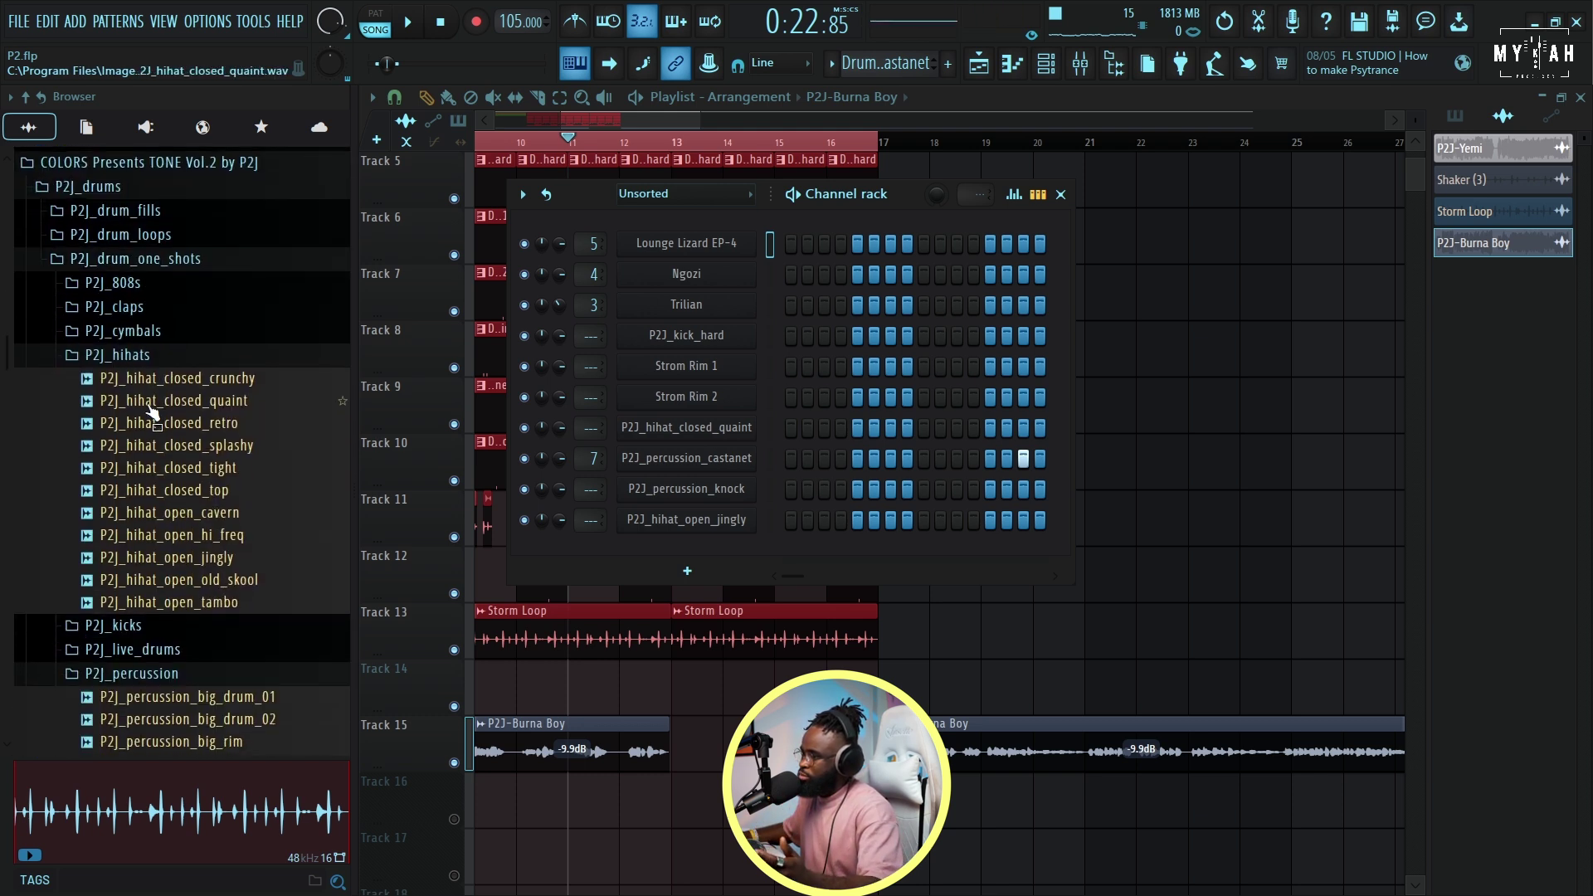
{"action": "left_click", "coordinate": [141, 286]}
{"action": "left_click_drag", "start_coordinate": [158, 306], "coordinate": [699, 551]}
{"action": "right_click", "coordinate": [698, 551]}
{"action": "left_click", "coordinate": [719, 582]}
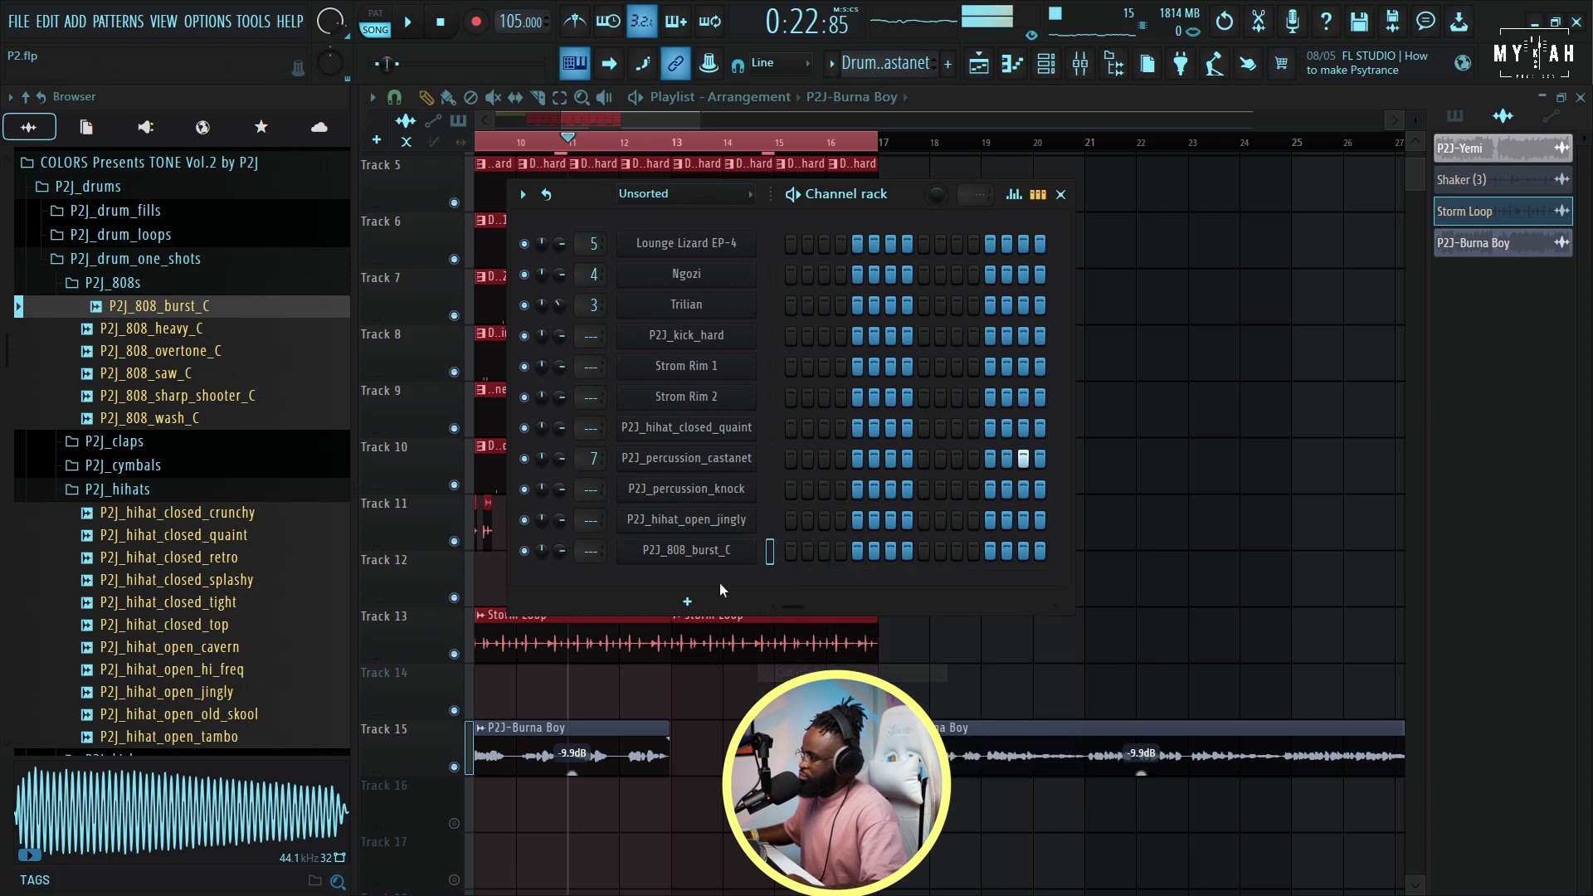
- Enable the volume envelope of the P2J_808_burst_C sampler and set its root note to A#4
{"action": "left_click", "coordinate": [714, 557]}
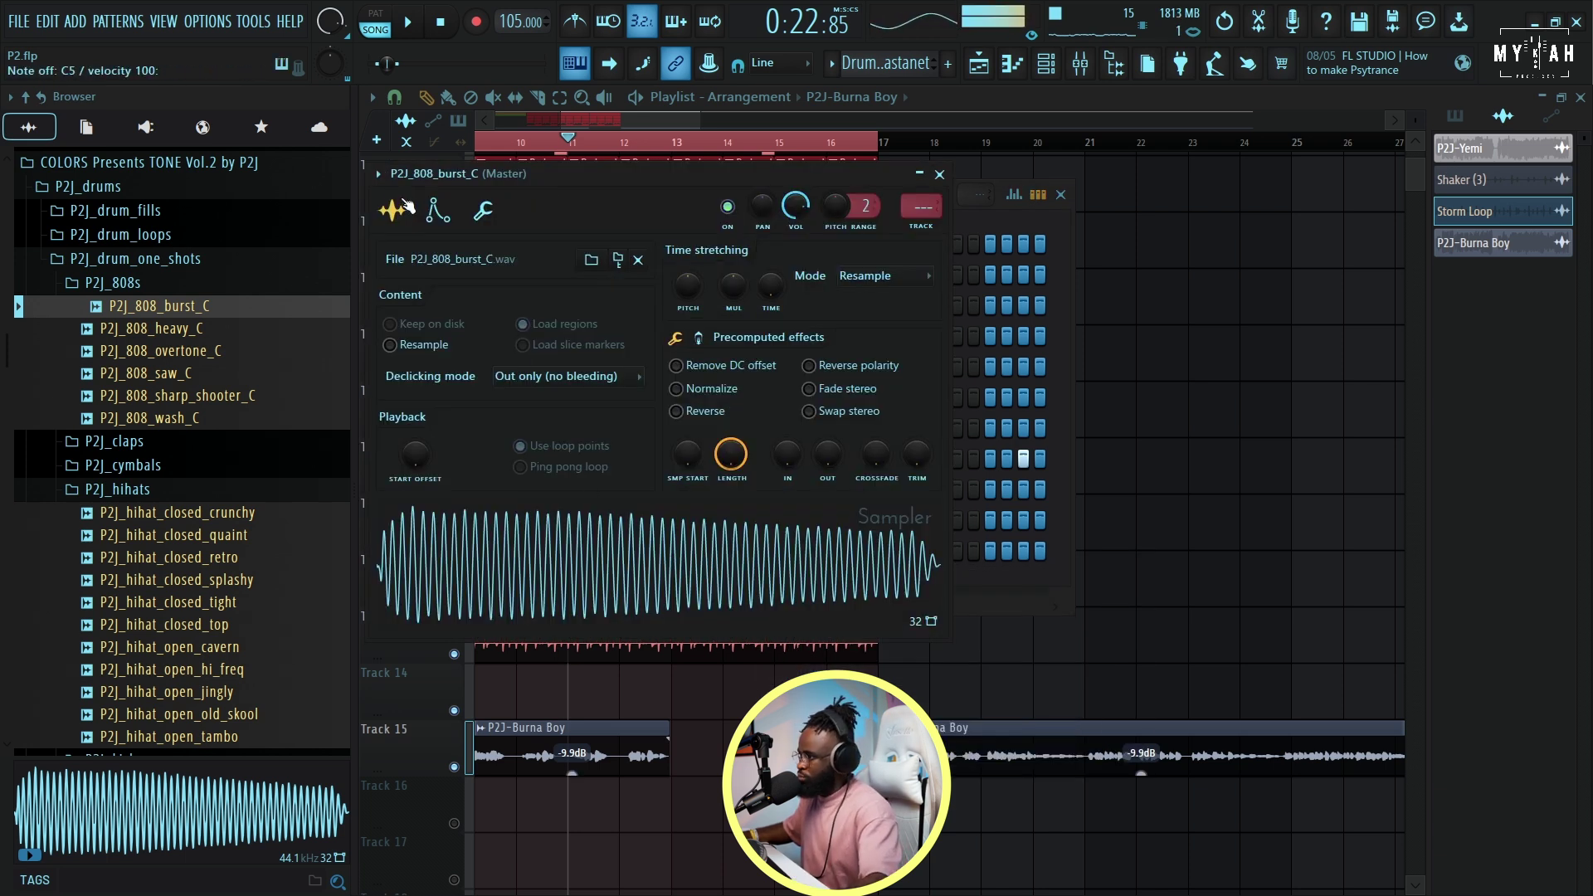
{"action": "left_click", "coordinate": [438, 211]}
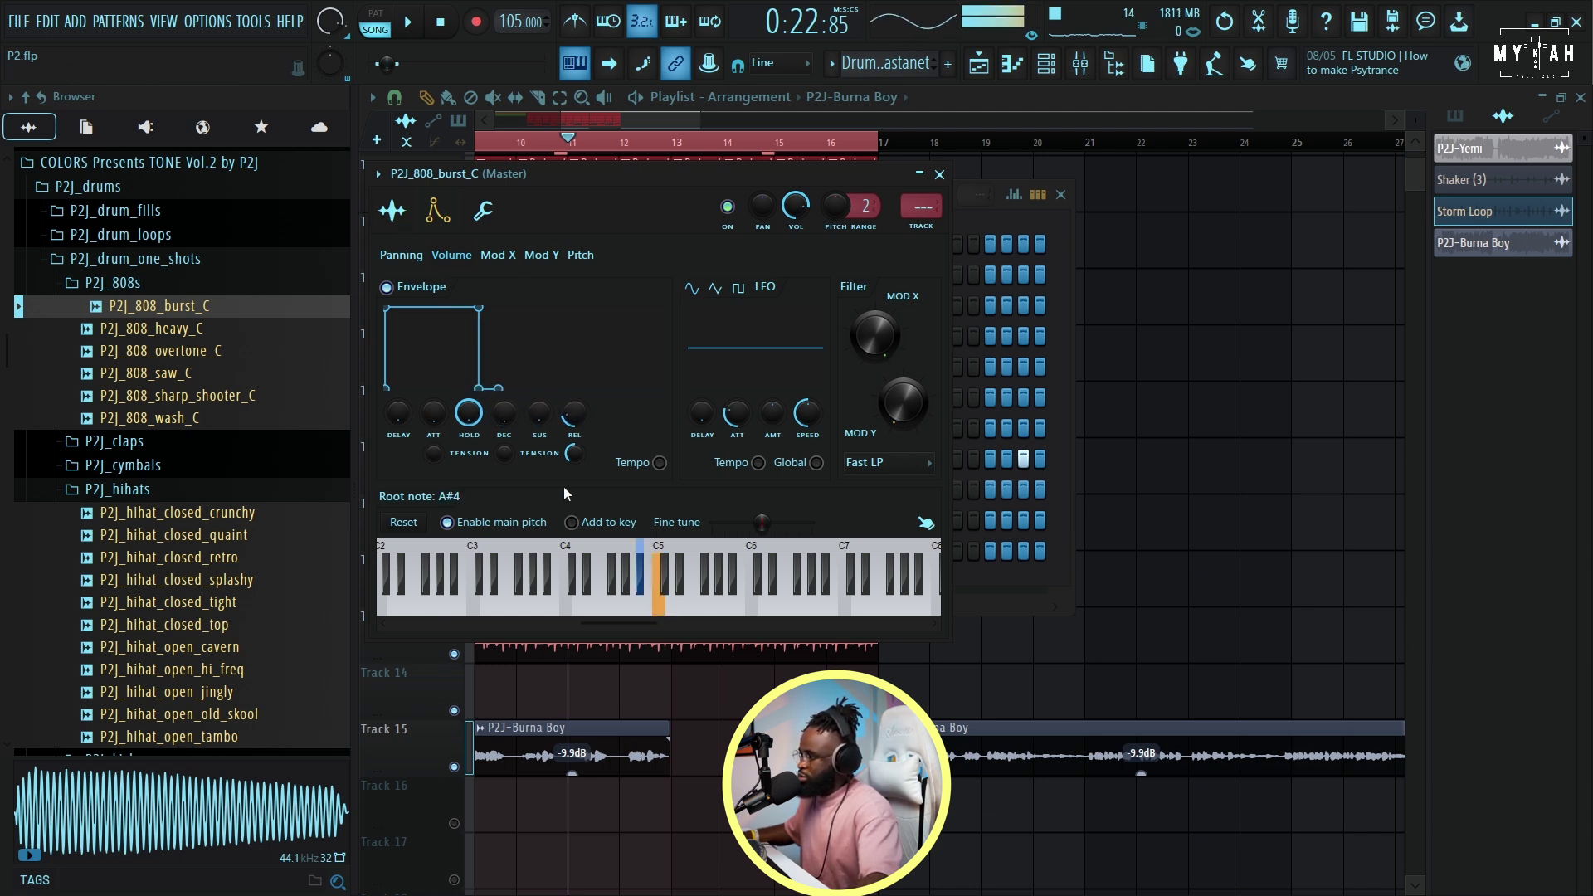
{"action": "left_click", "coordinate": [639, 168]}
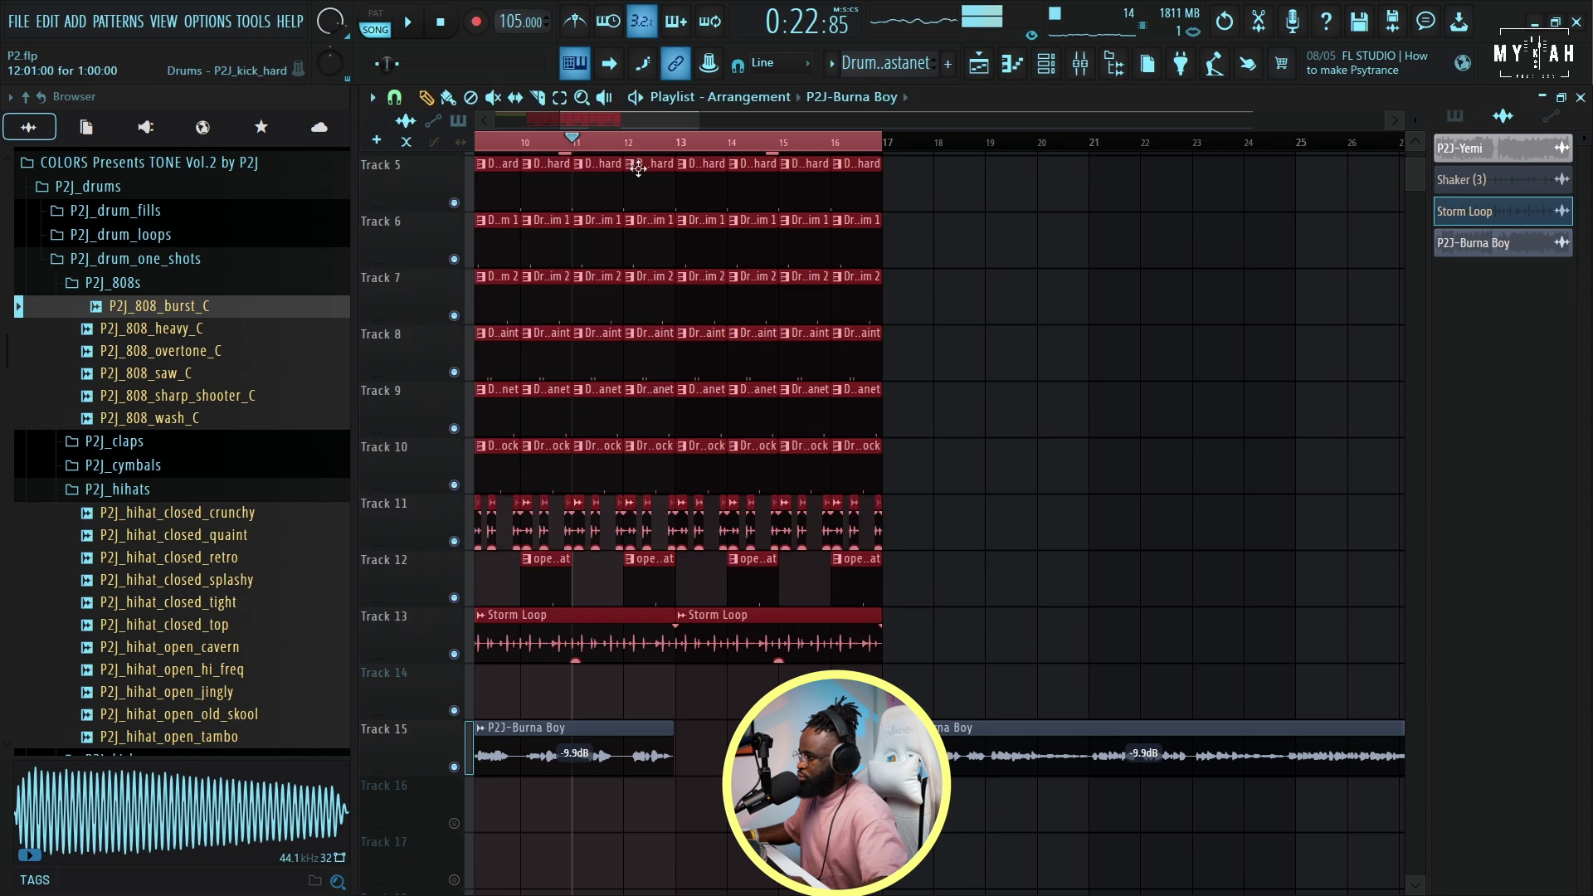
- Create a pattern named 808 and draw consecutive three-step A4 and A5 notes at the start of bar 1 for P2J_808_burst_C
{"action": "left_click", "coordinate": [829, 65]}
{"action": "left_click", "coordinate": [1036, 91]}
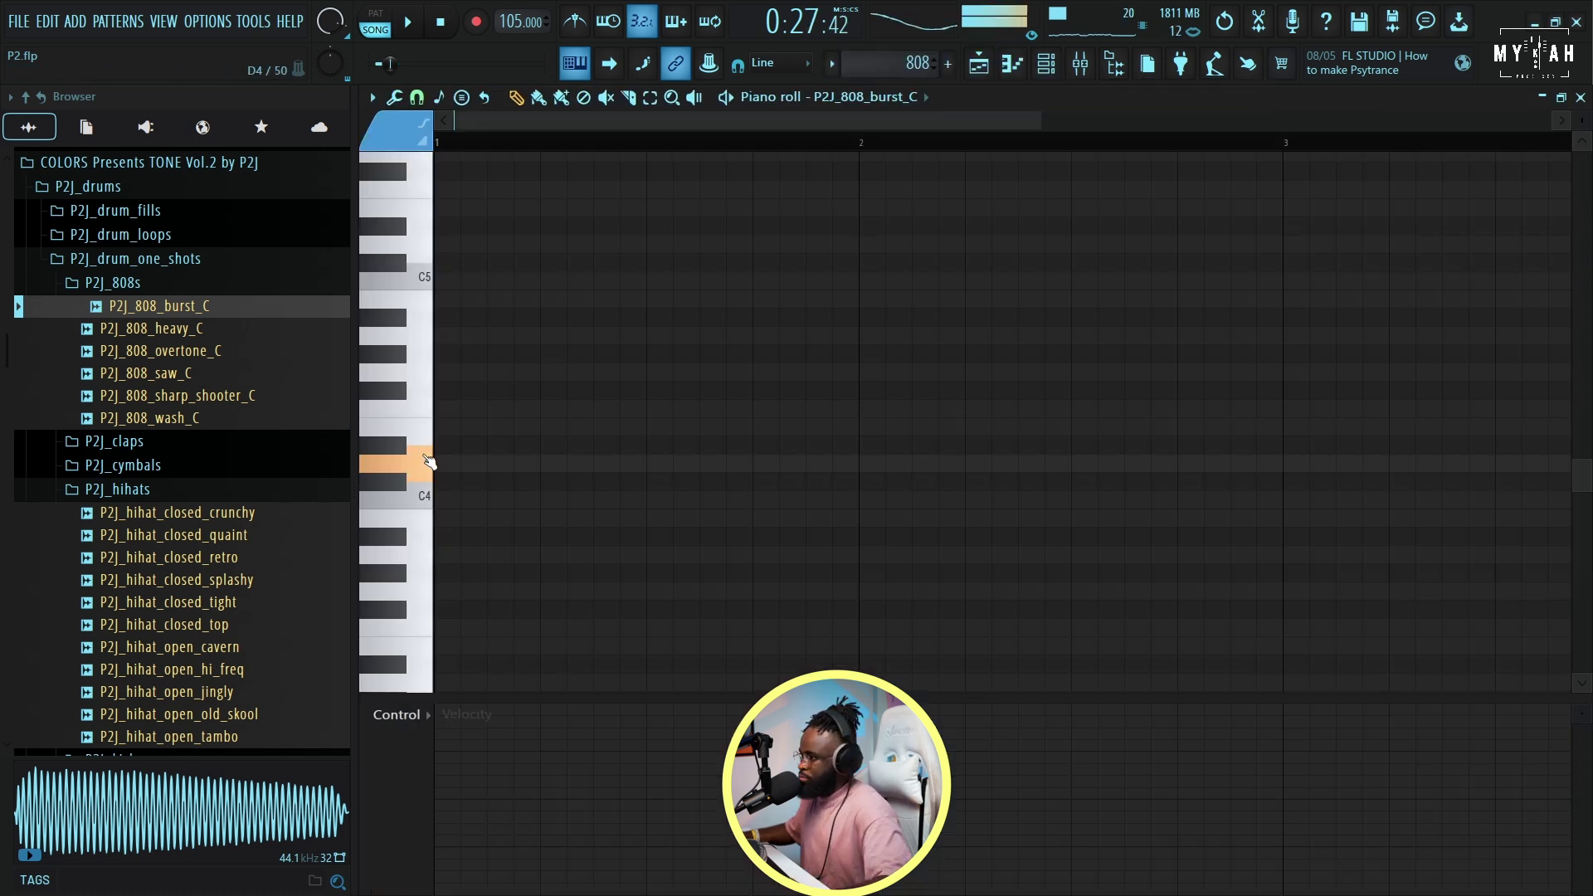
{"action": "scroll", "coordinate": [449, 497], "scroll_direction": "down", "scroll_amount": 1}
{"action": "mouse_move", "coordinate": [489, 490]}
{"action": "left_mouse_down"}
{"action": "mouse_move", "coordinate": [504, 480]}
{"action": "mouse_move", "coordinate": [470, 273]}
{"action": "left_mouse_up"}
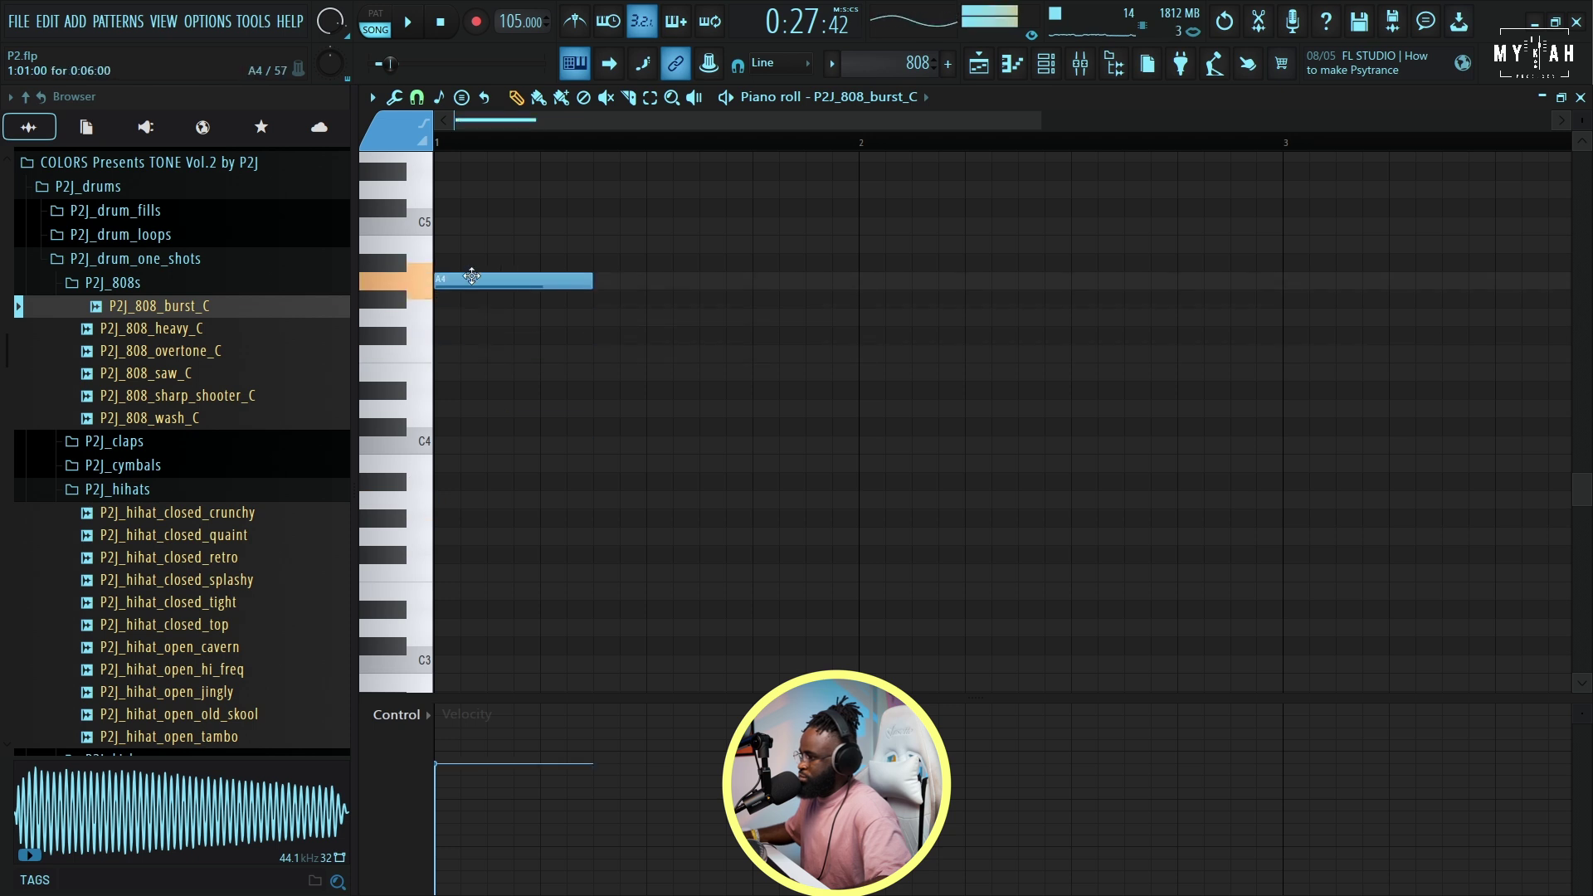
{"action": "scroll", "coordinate": [588, 493], "scroll_direction": "up", "scroll_amount": 3}
{"action": "scroll", "coordinate": [590, 492], "scroll_direction": "up", "scroll_amount": 2}
{"action": "key", "text": "space"}
{"action": "mouse_move", "coordinate": [591, 498]}
{"action": "left_mouse_down"}
{"action": "mouse_move", "coordinate": [541, 499]}
{"action": "mouse_move", "coordinate": [505, 426]}
{"action": "mouse_move", "coordinate": [501, 458]}
{"action": "mouse_move", "coordinate": [500, 443]}
{"action": "left_mouse_up"}
{"action": "key", "text": "space"}
{"action": "scroll", "coordinate": [589, 548], "scroll_direction": "up", "scroll_amount": 4}
{"action": "key", "text": "space"}
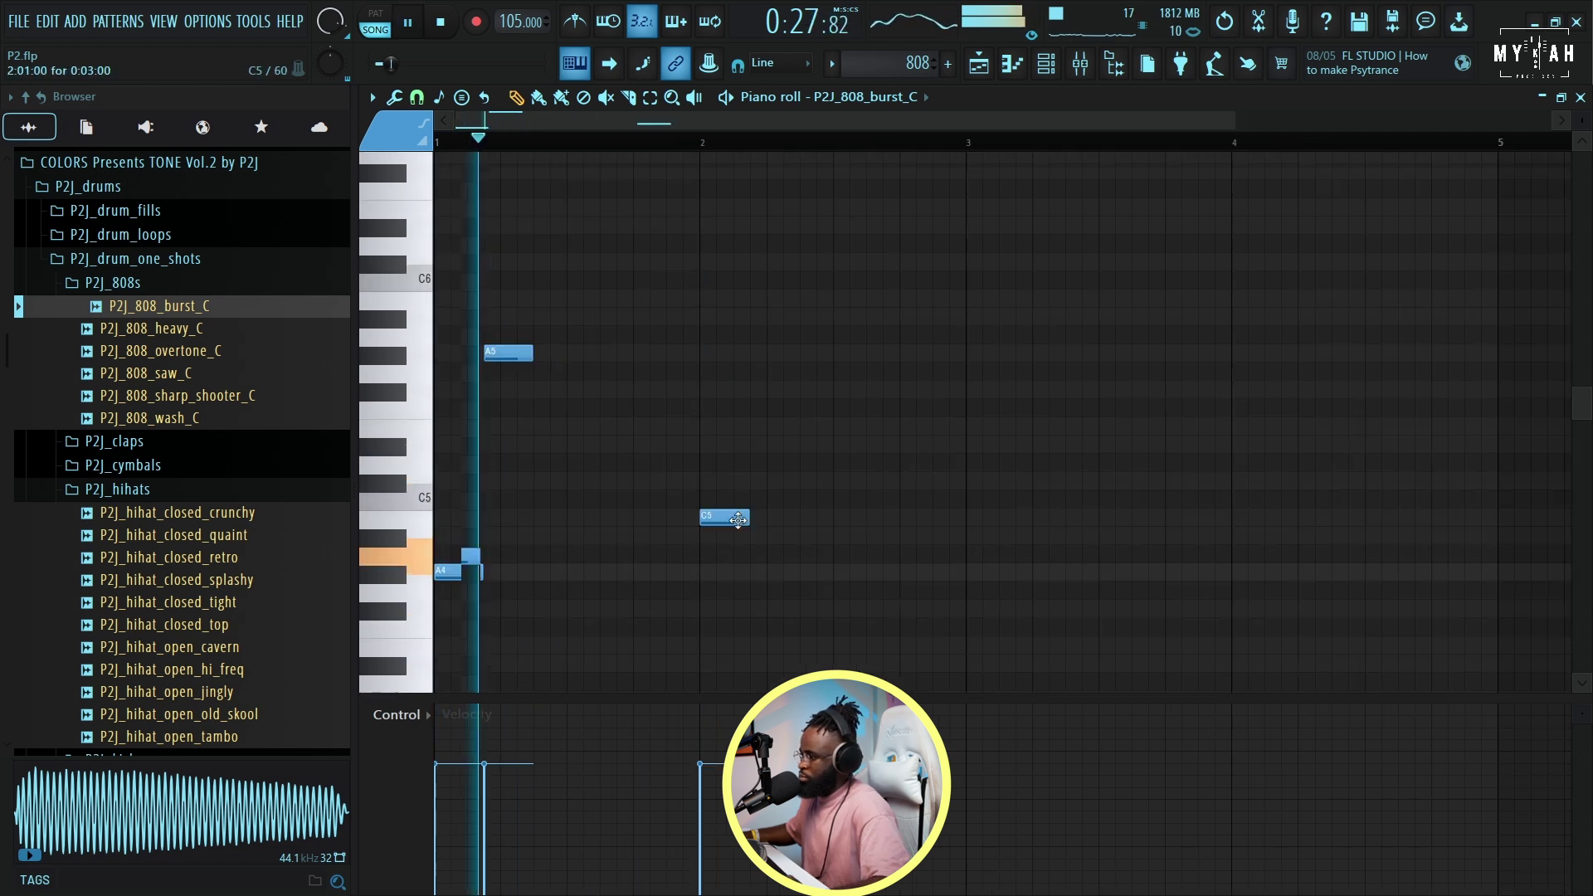
- Draw three-step C5 and C6 notes in succession at the start of bar 2 and play them back
{"action": "scroll", "coordinate": [738, 526], "scroll_direction": "up", "scroll_amount": 1}
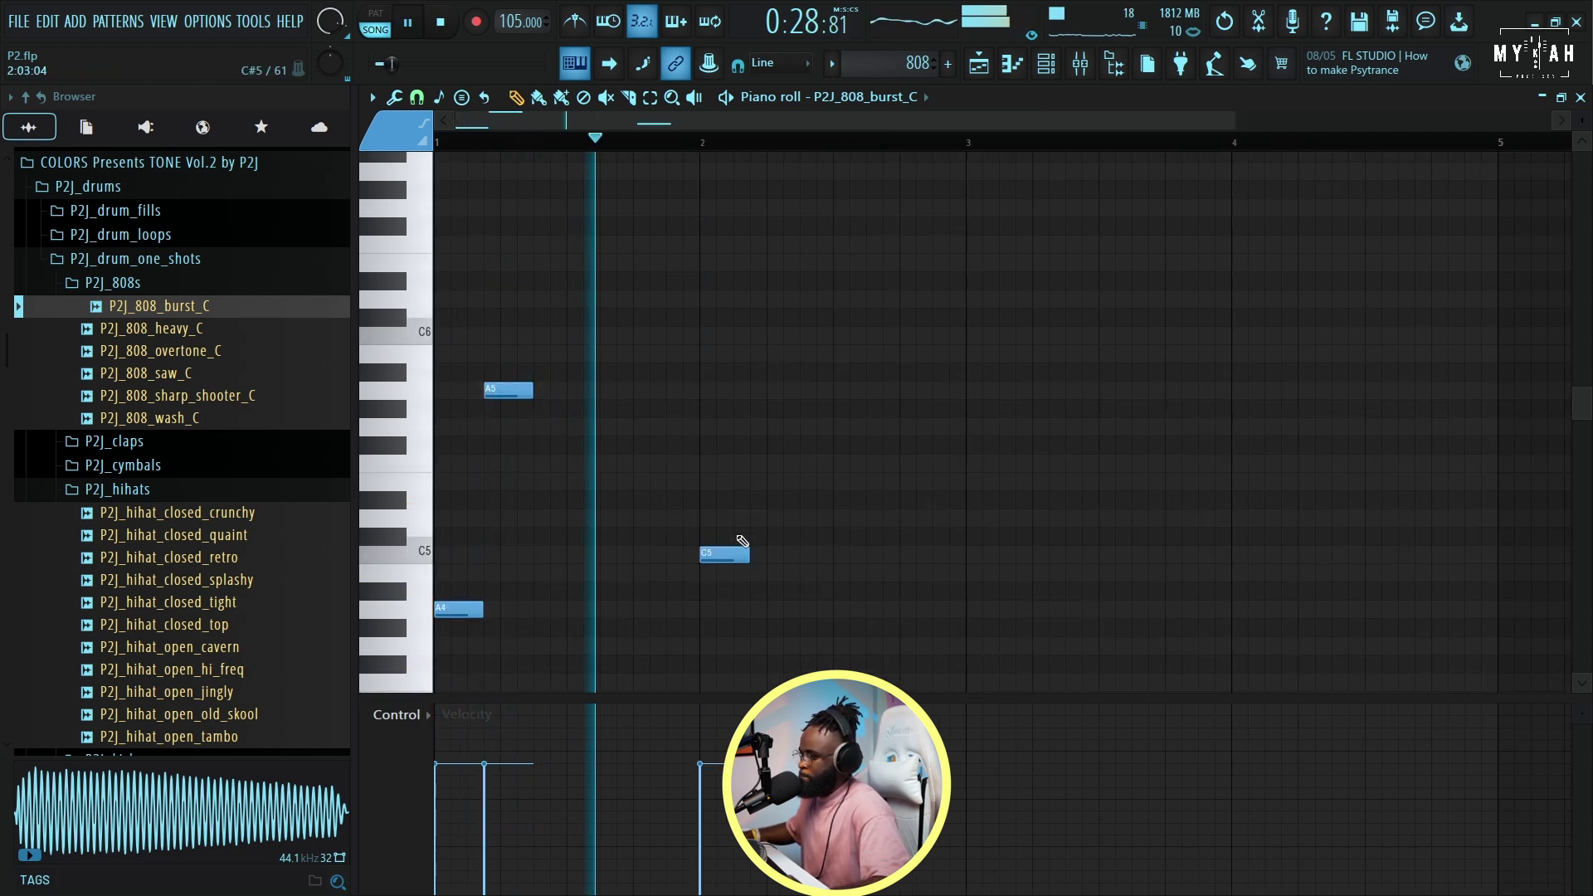
{"action": "key", "text": "space"}
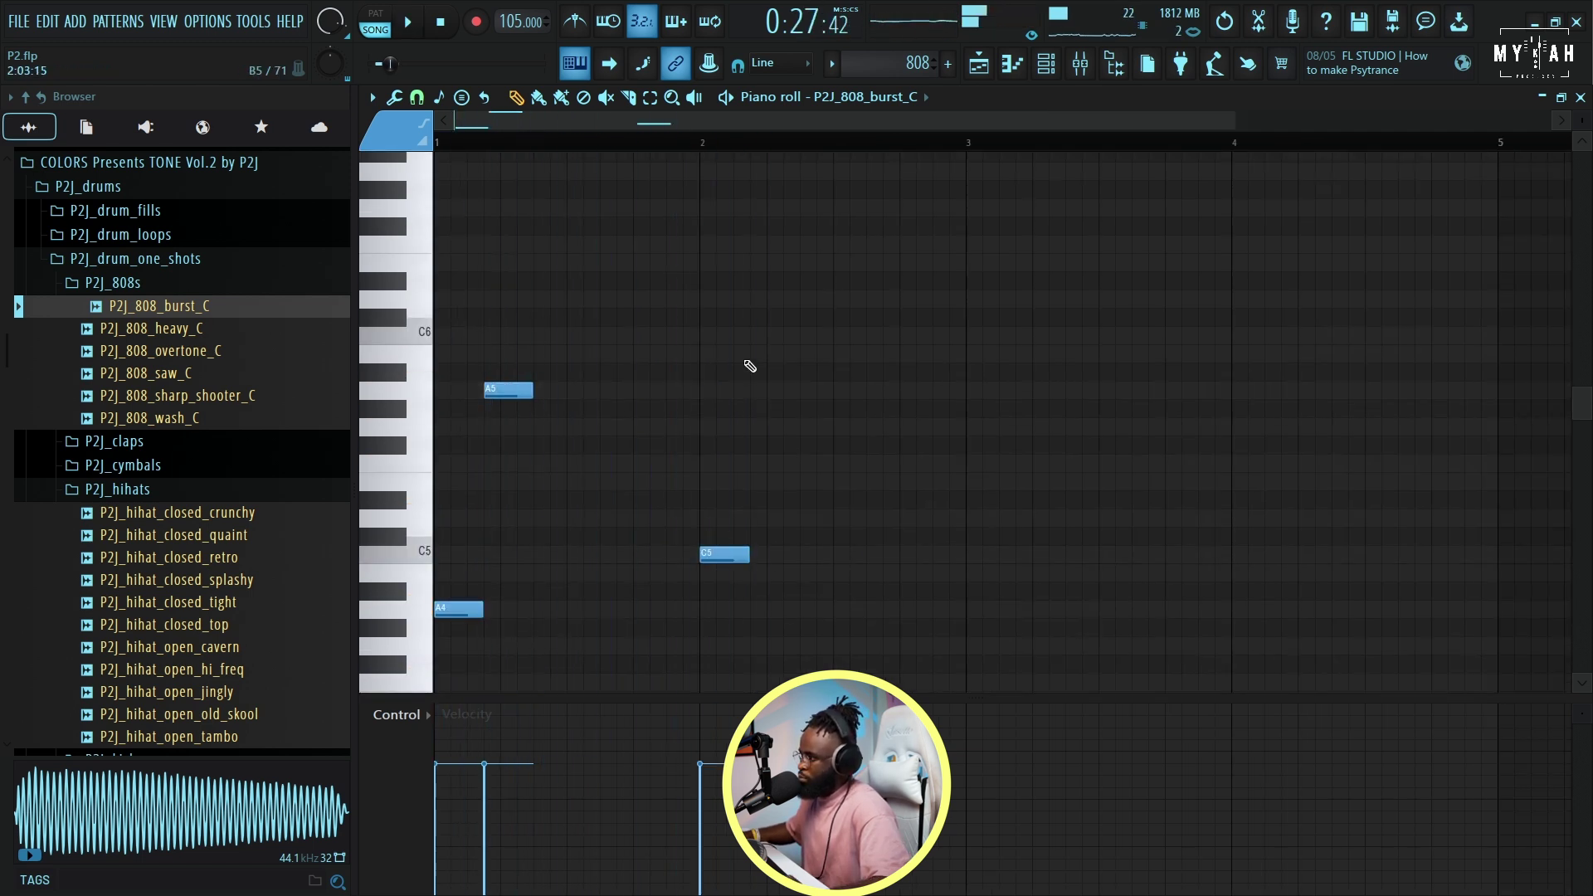
{"action": "left_click", "coordinate": [749, 336]}
{"action": "key", "text": "space"}
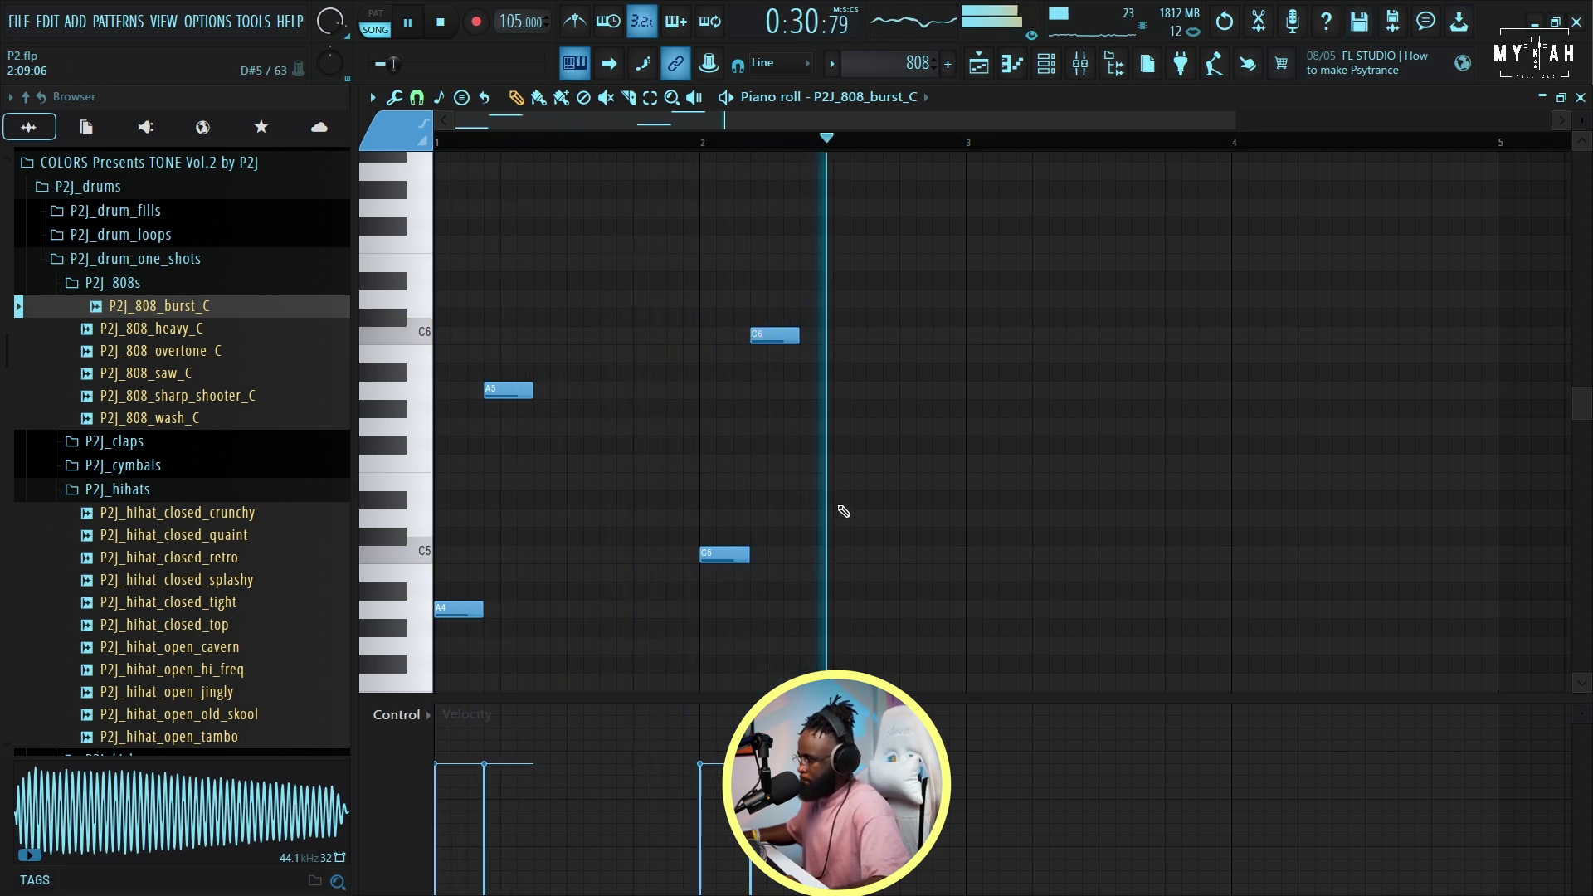
- Draw a descending run of three-step notes, F5, C5 and F4, from the start of bar 3
{"action": "key", "text": "space"}
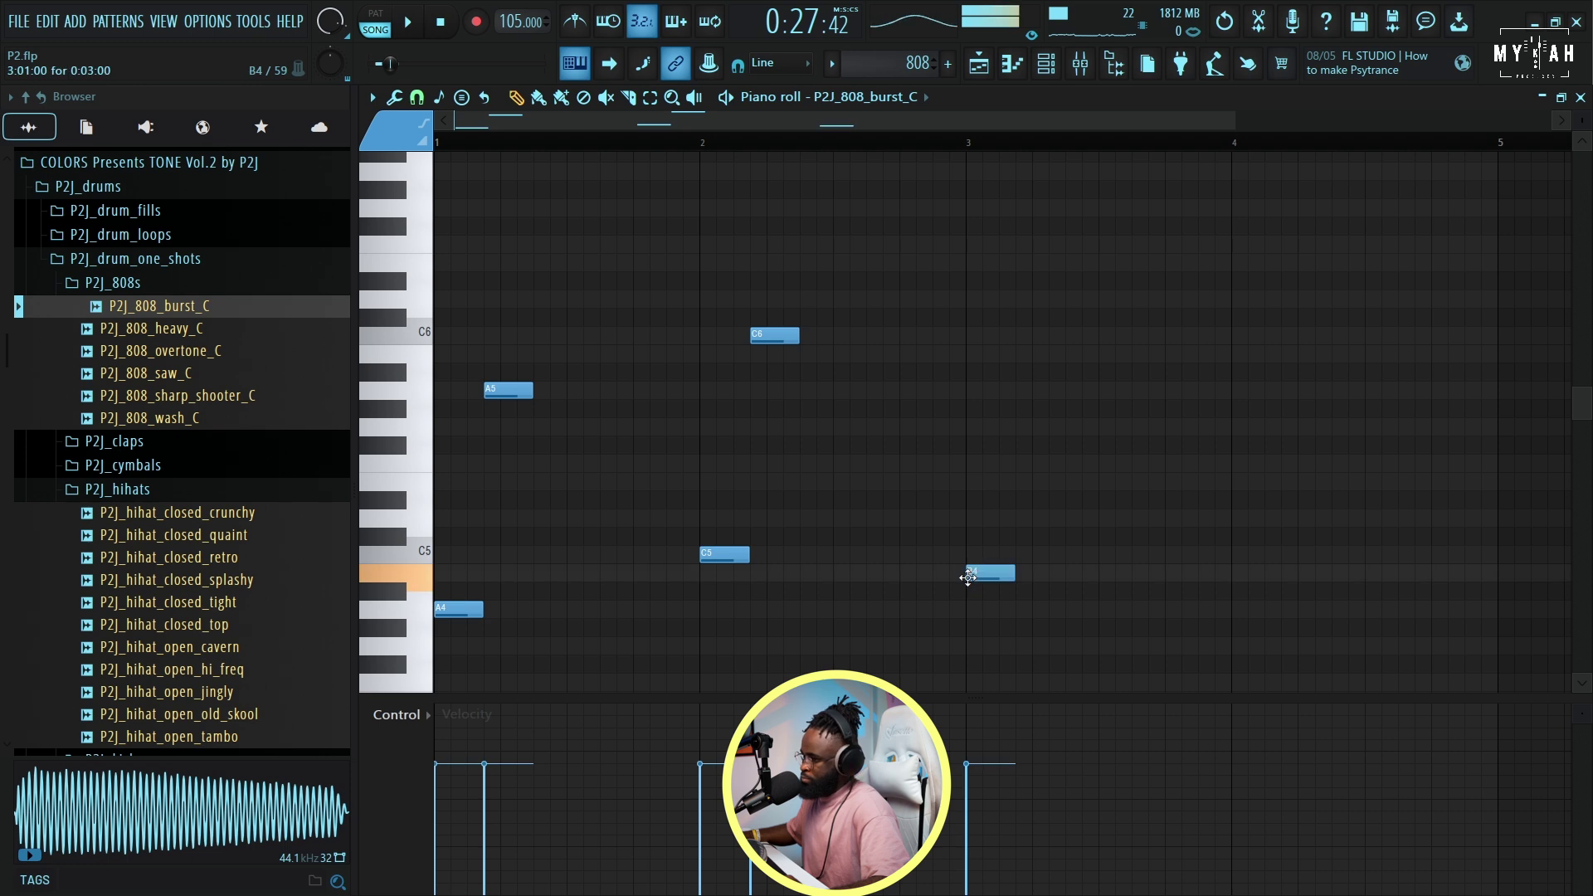
{"action": "left_click_drag", "start_coordinate": [967, 577], "coordinate": [970, 460]}
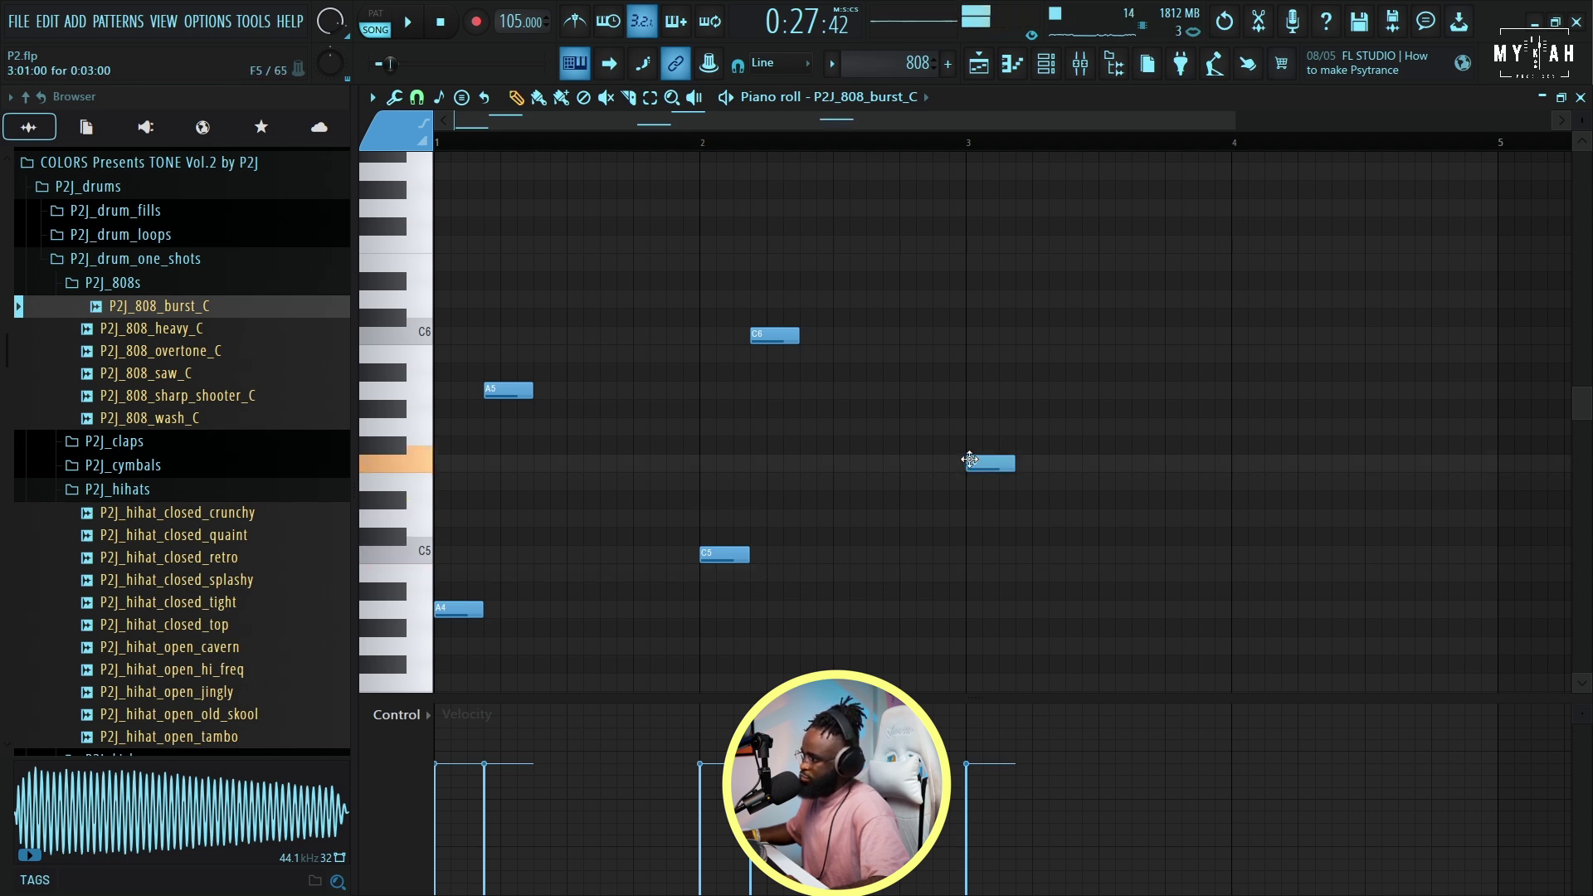
{"action": "key", "text": "space"}
{"action": "scroll", "coordinate": [996, 463], "scroll_direction": "down", "scroll_amount": 3}
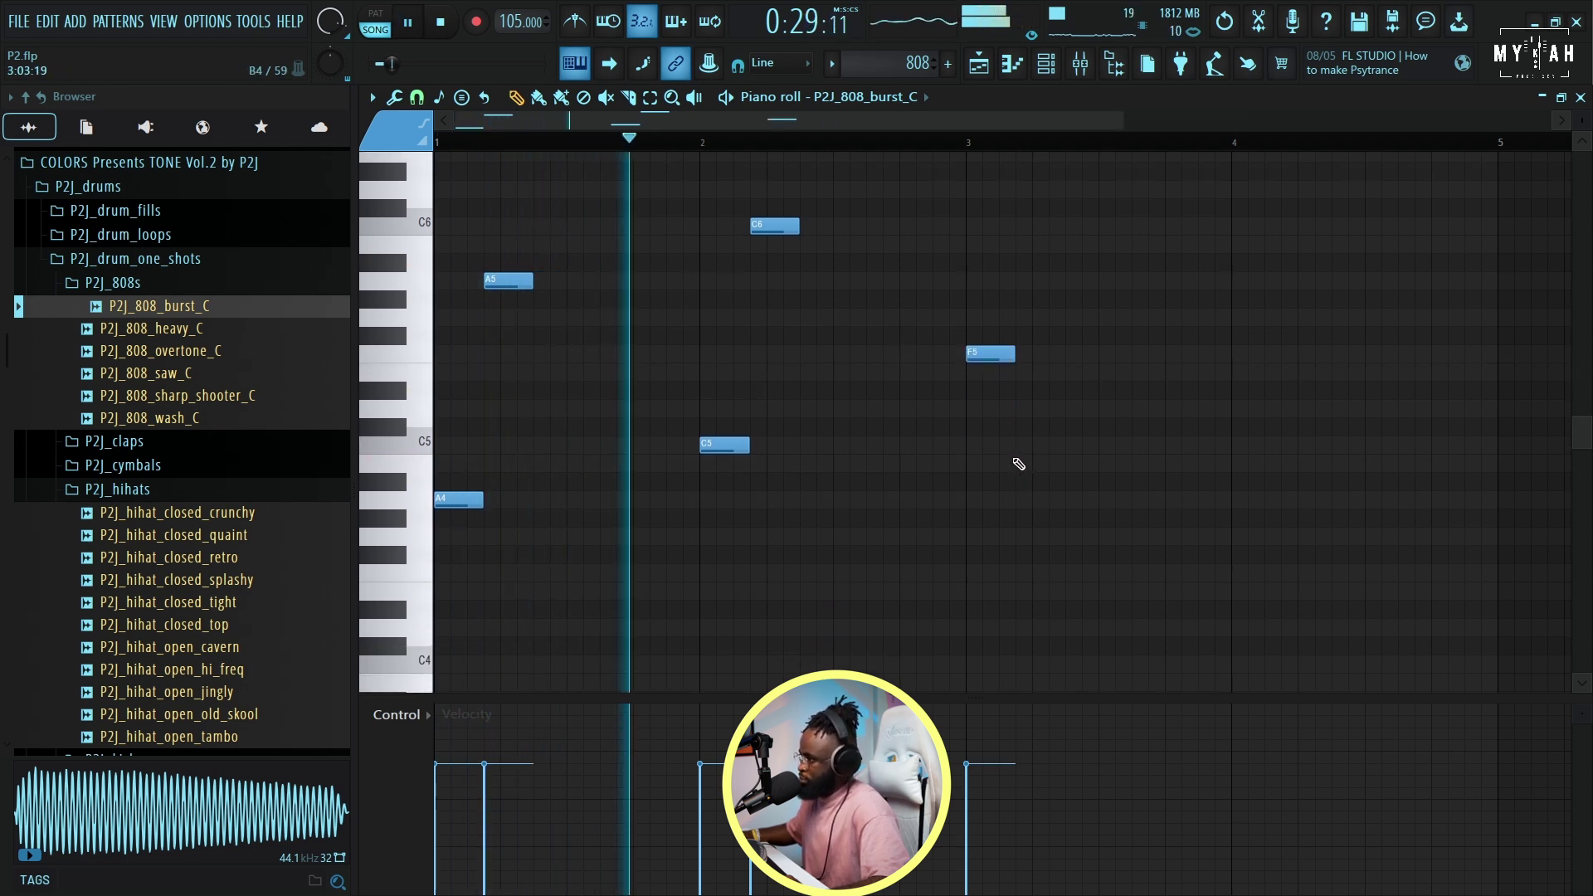
{"action": "left_click", "coordinate": [1025, 445]}
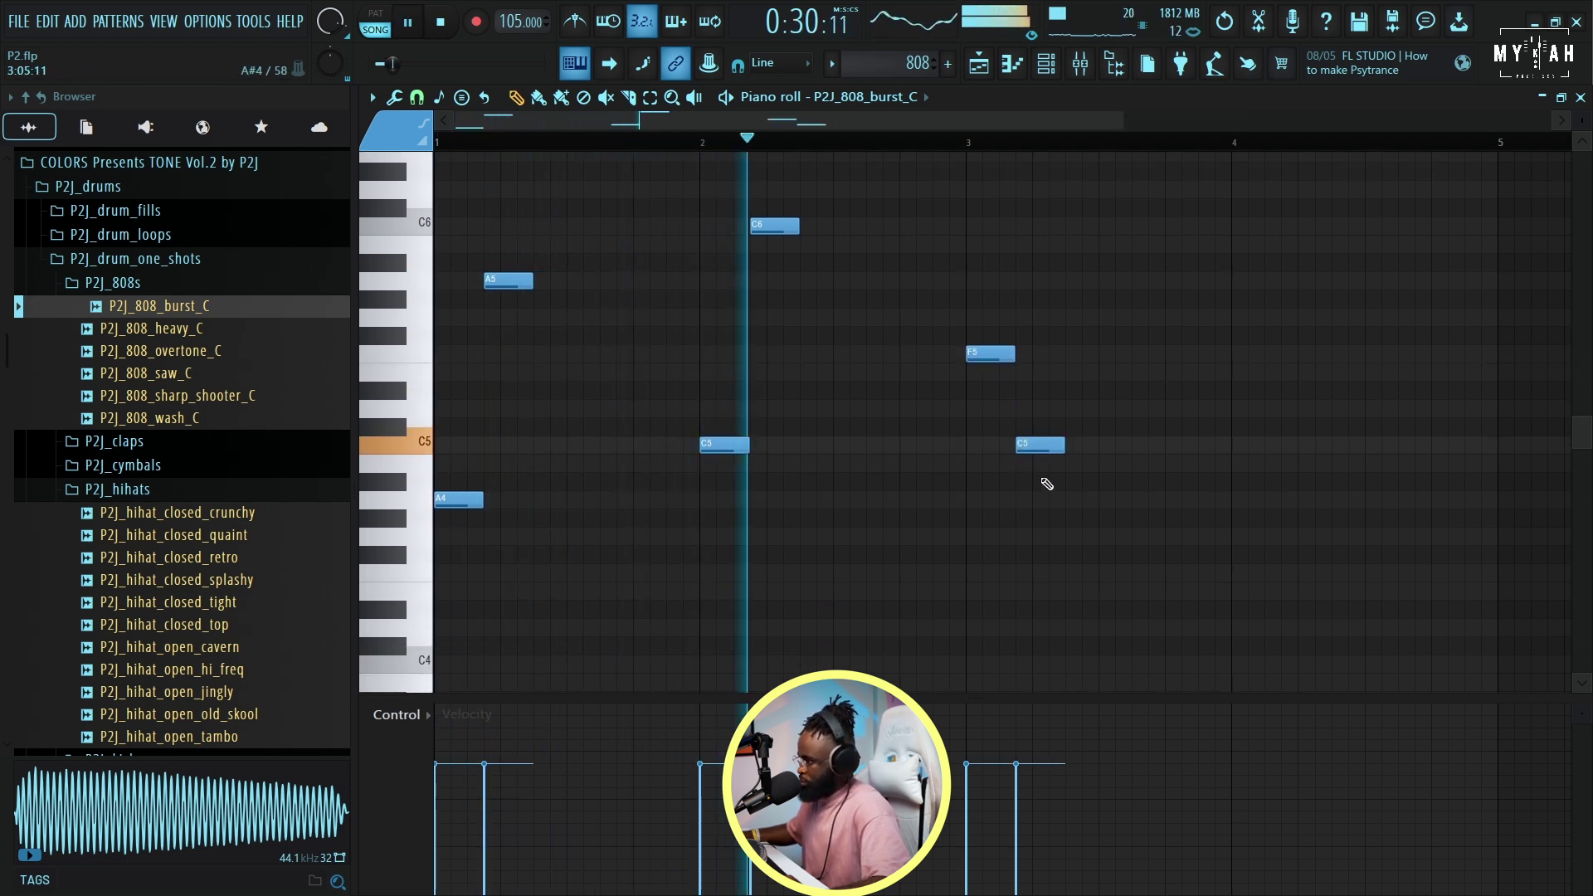
{"action": "left_click", "coordinate": [1073, 573]}
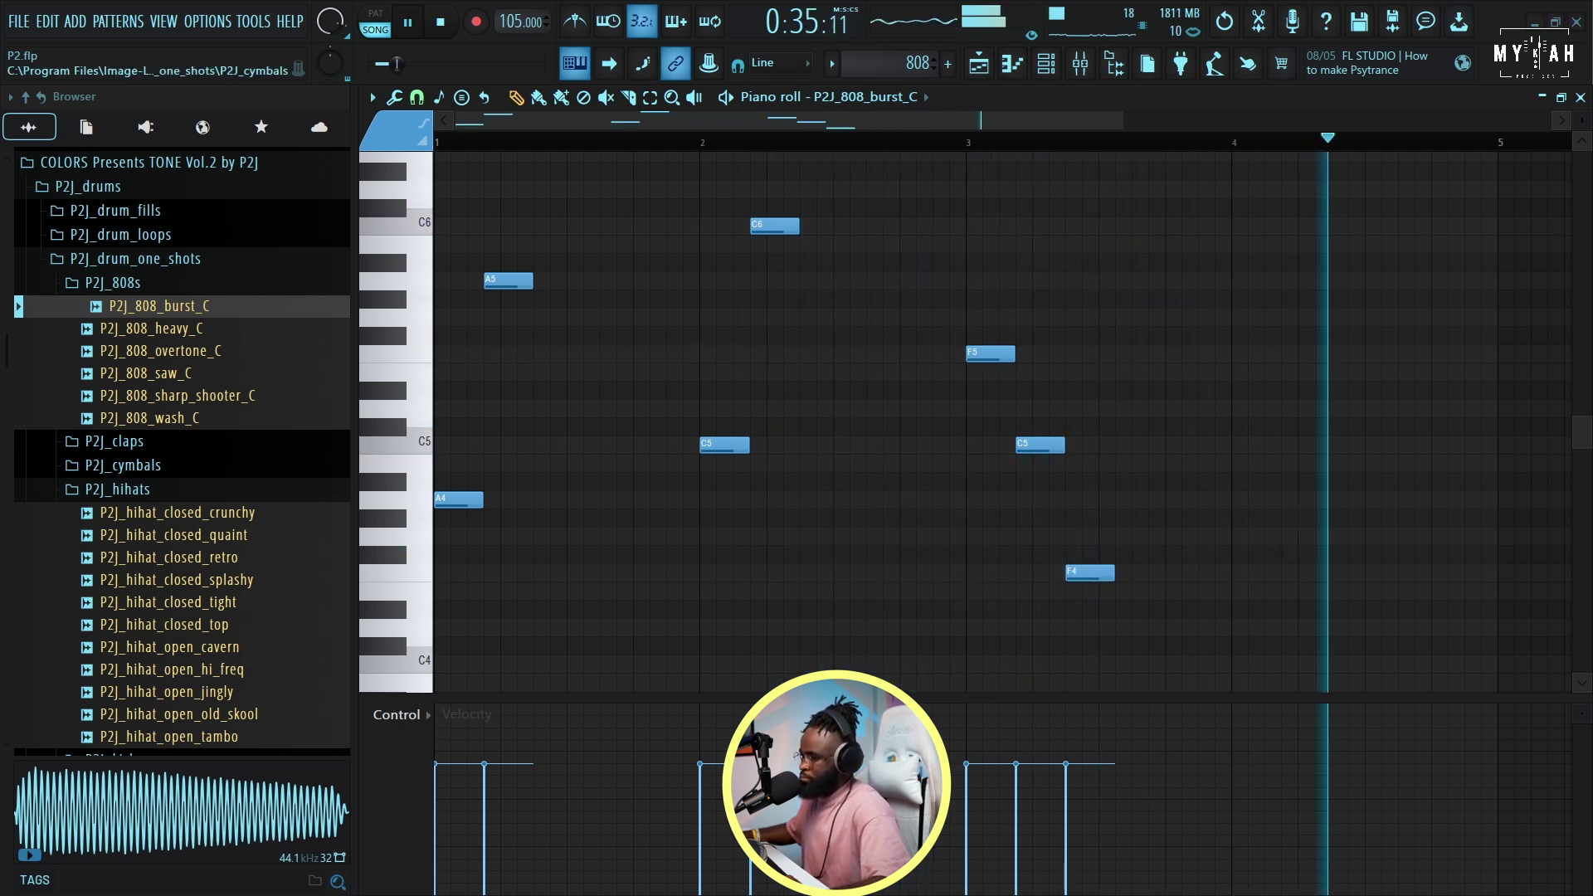
- Draw two-step G4 and D5 notes at the end of bar 4 and preview the 808 line
{"action": "left_click_drag", "start_coordinate": [883, 118], "coordinate": [1011, 149]}
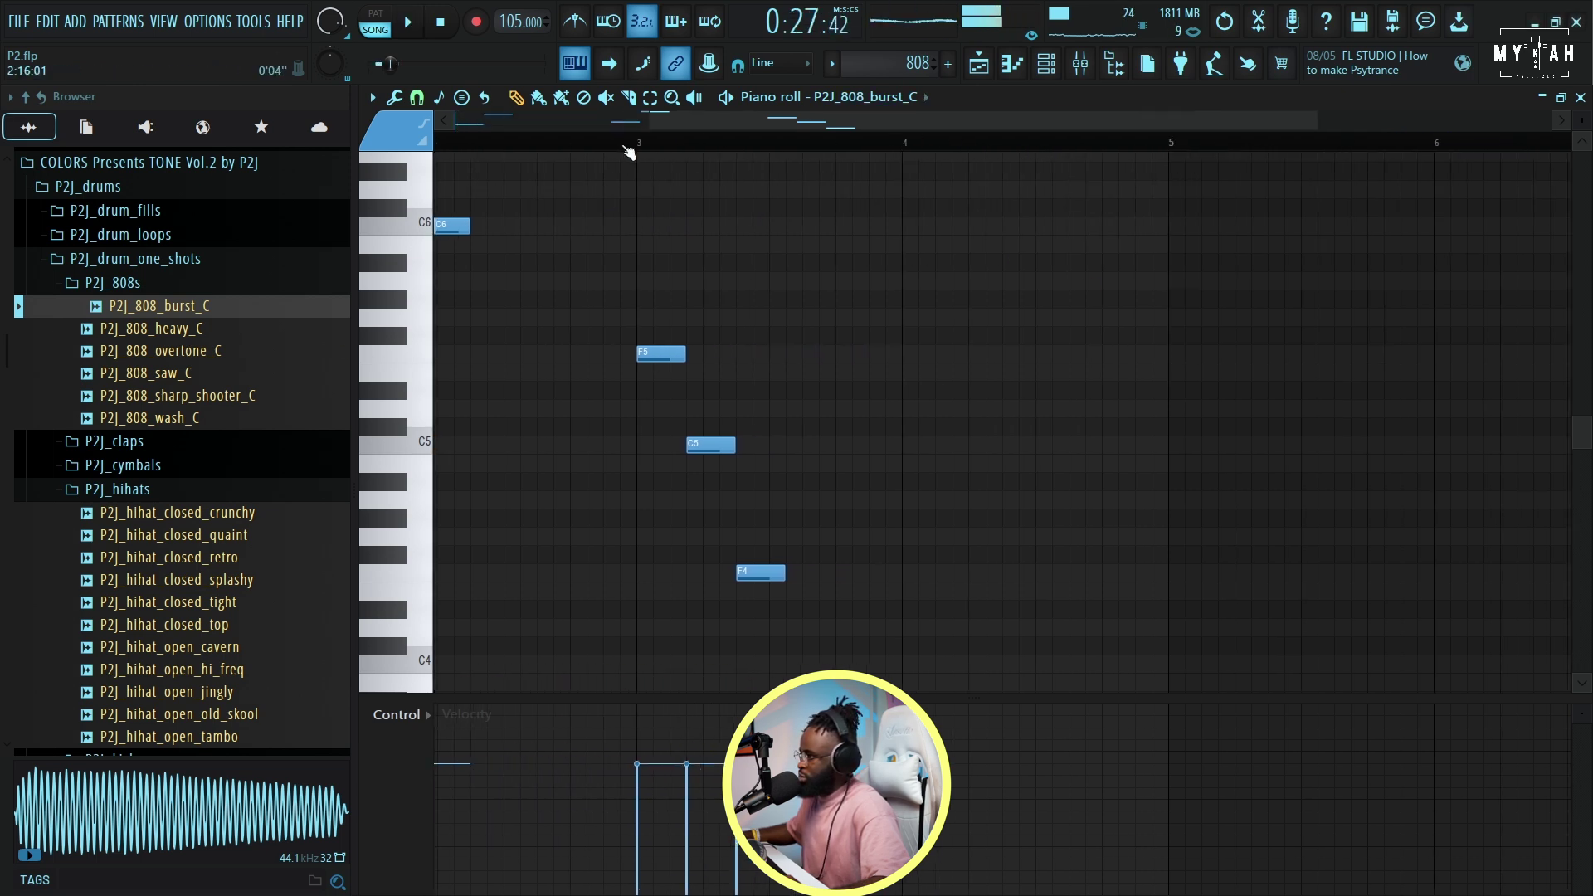
{"action": "left_click", "coordinate": [629, 148]}
{"action": "key", "text": "space"}
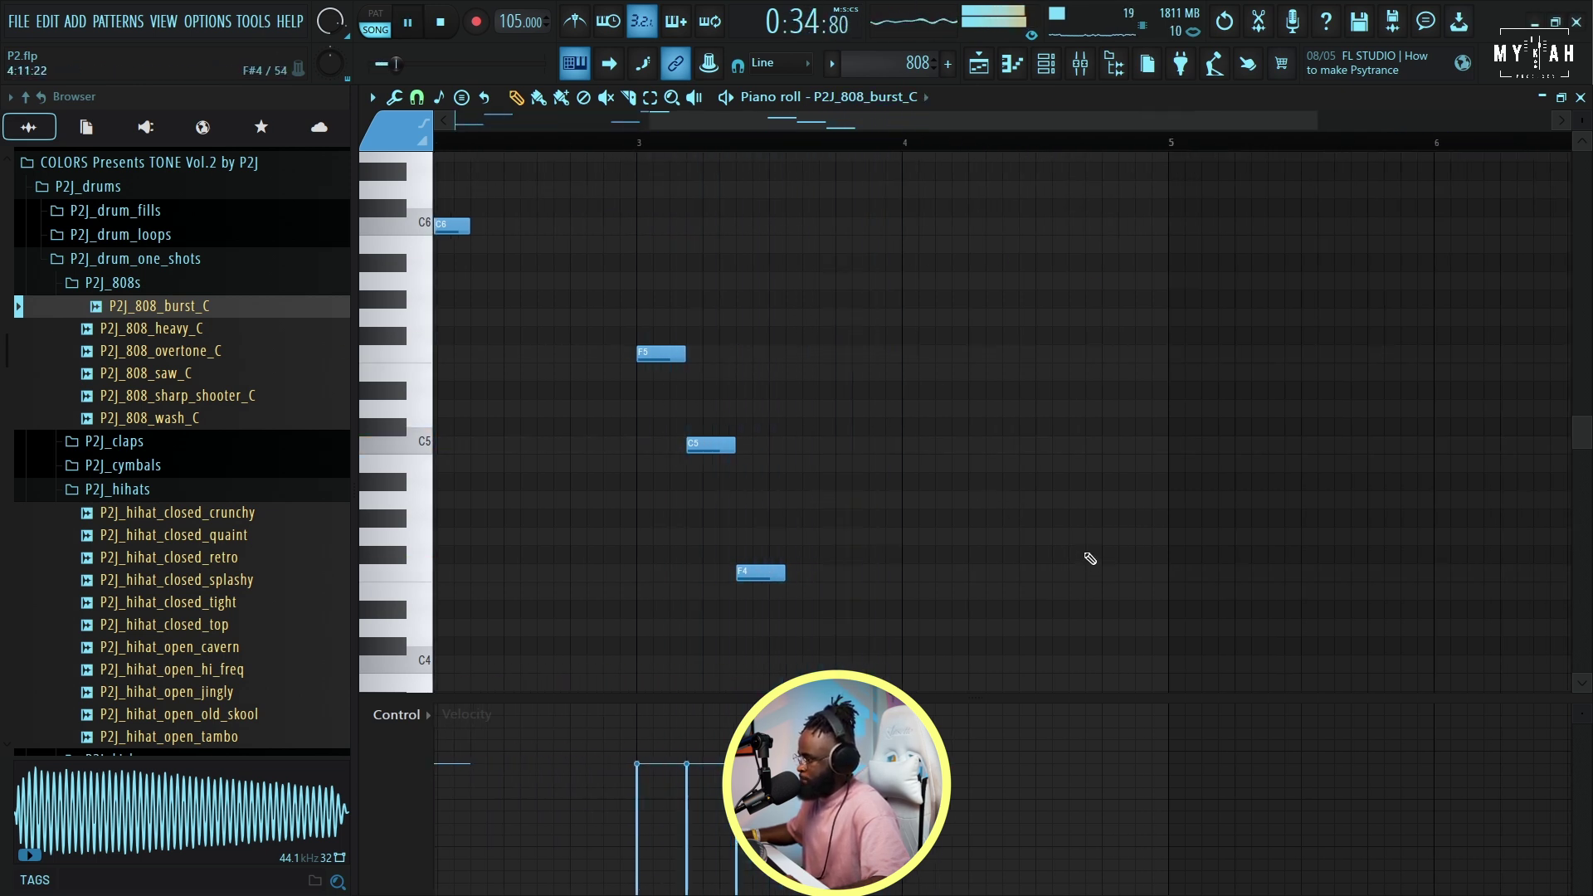
{"action": "left_click_drag", "start_coordinate": [1149, 537], "coordinate": [1136, 539]}
{"action": "key", "text": "space"}
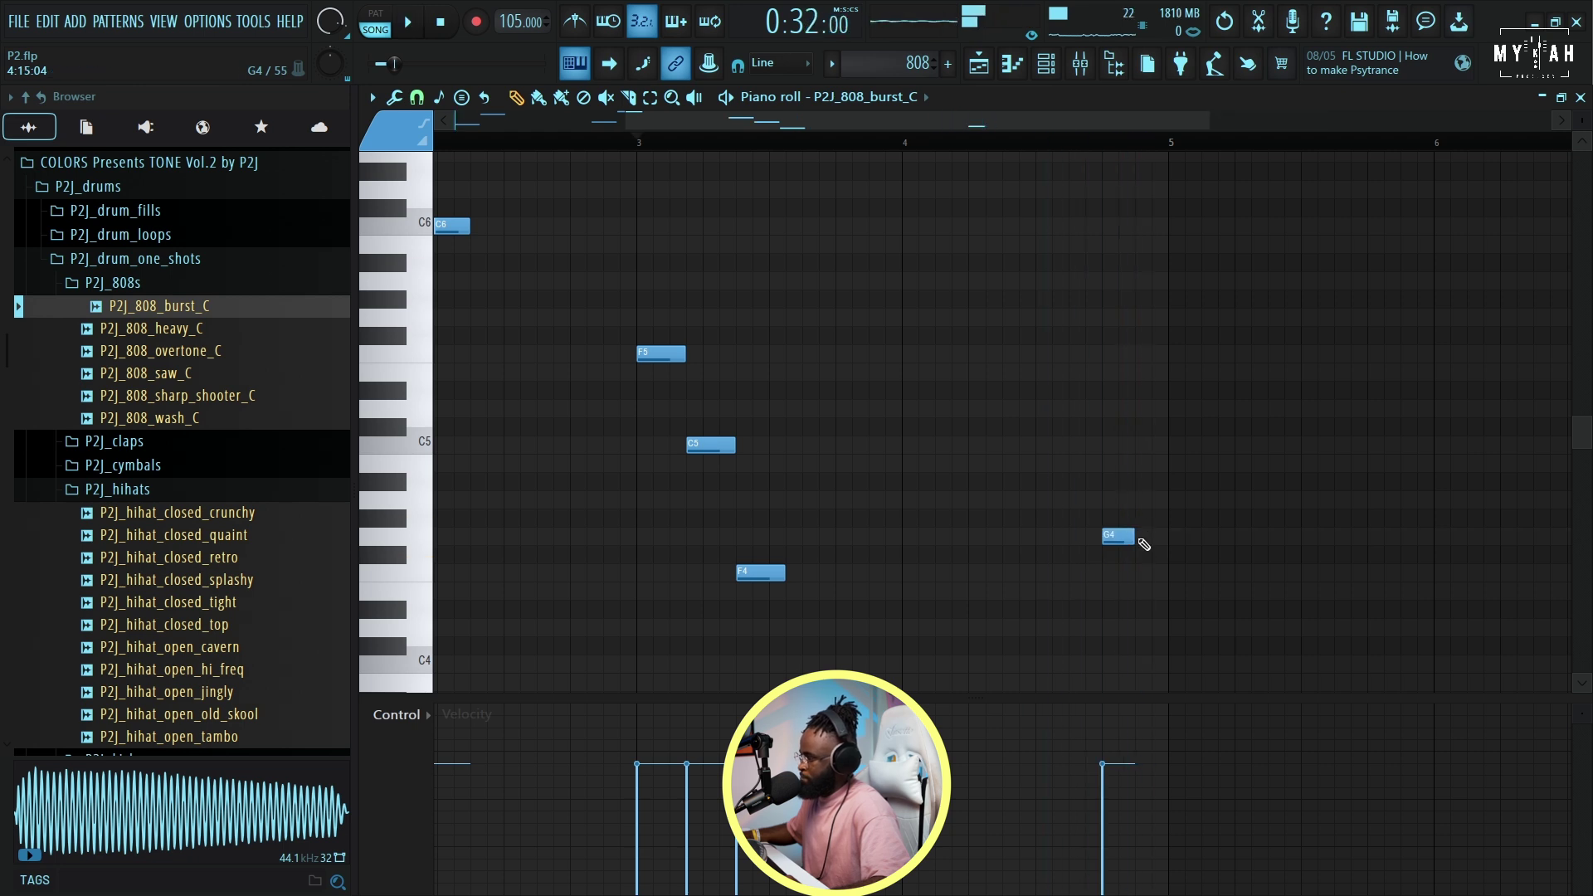
{"action": "left_click", "coordinate": [1136, 442]}
{"action": "left_click_drag", "start_coordinate": [1129, 441], "coordinate": [1137, 397]}
{"action": "key", "text": "space"}
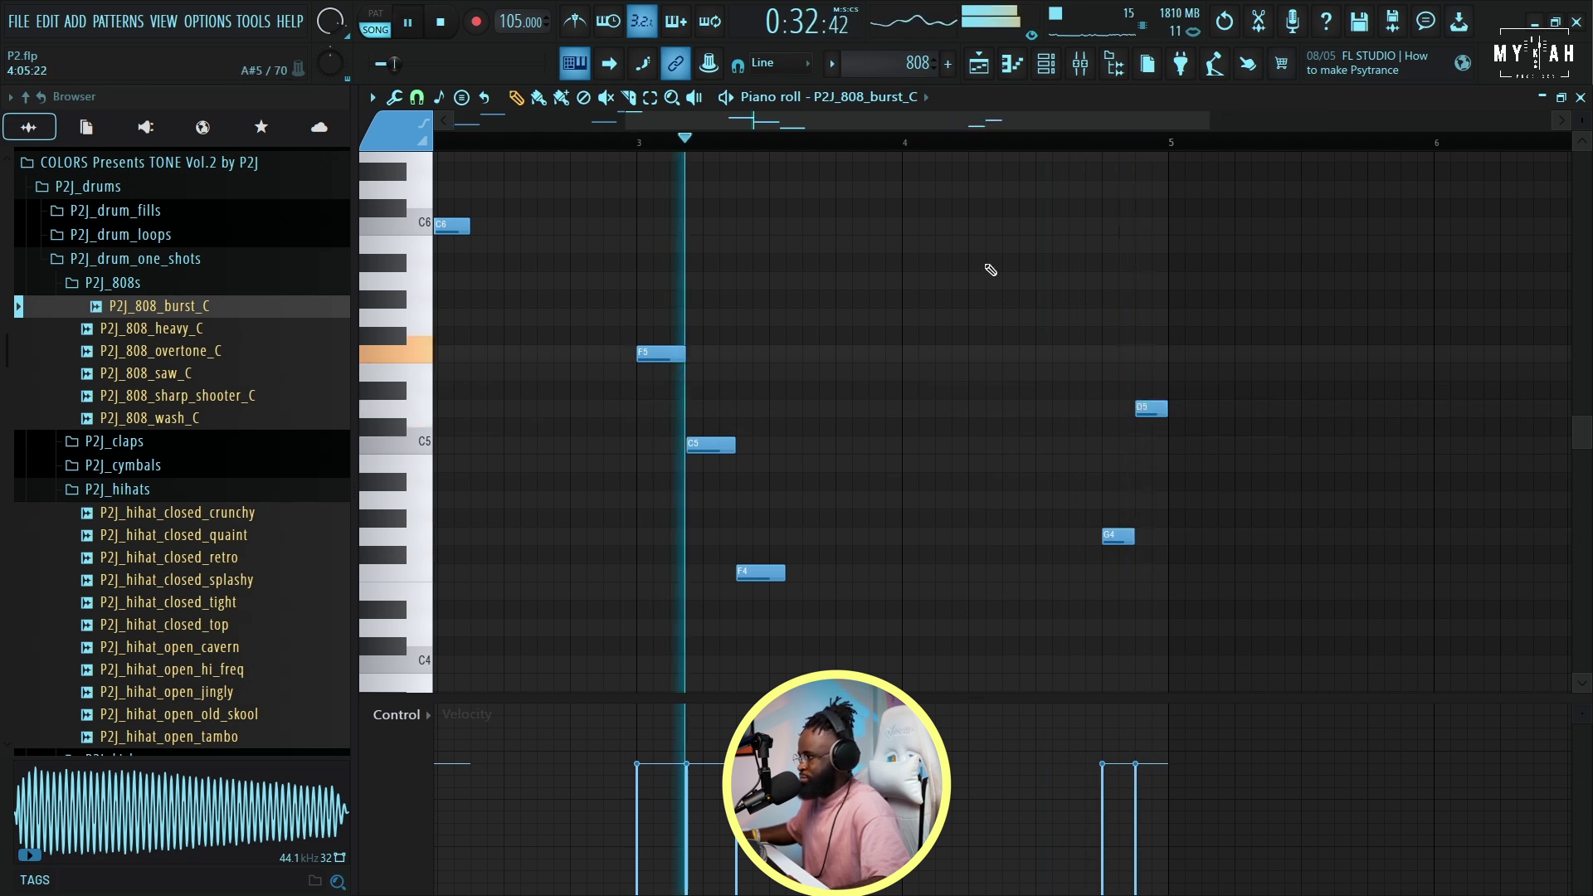
{"action": "key", "text": "space"}
- Route the P2J_808_burst_C channel to mixer track 9 and play the loop
{"action": "key", "text": "F6"}
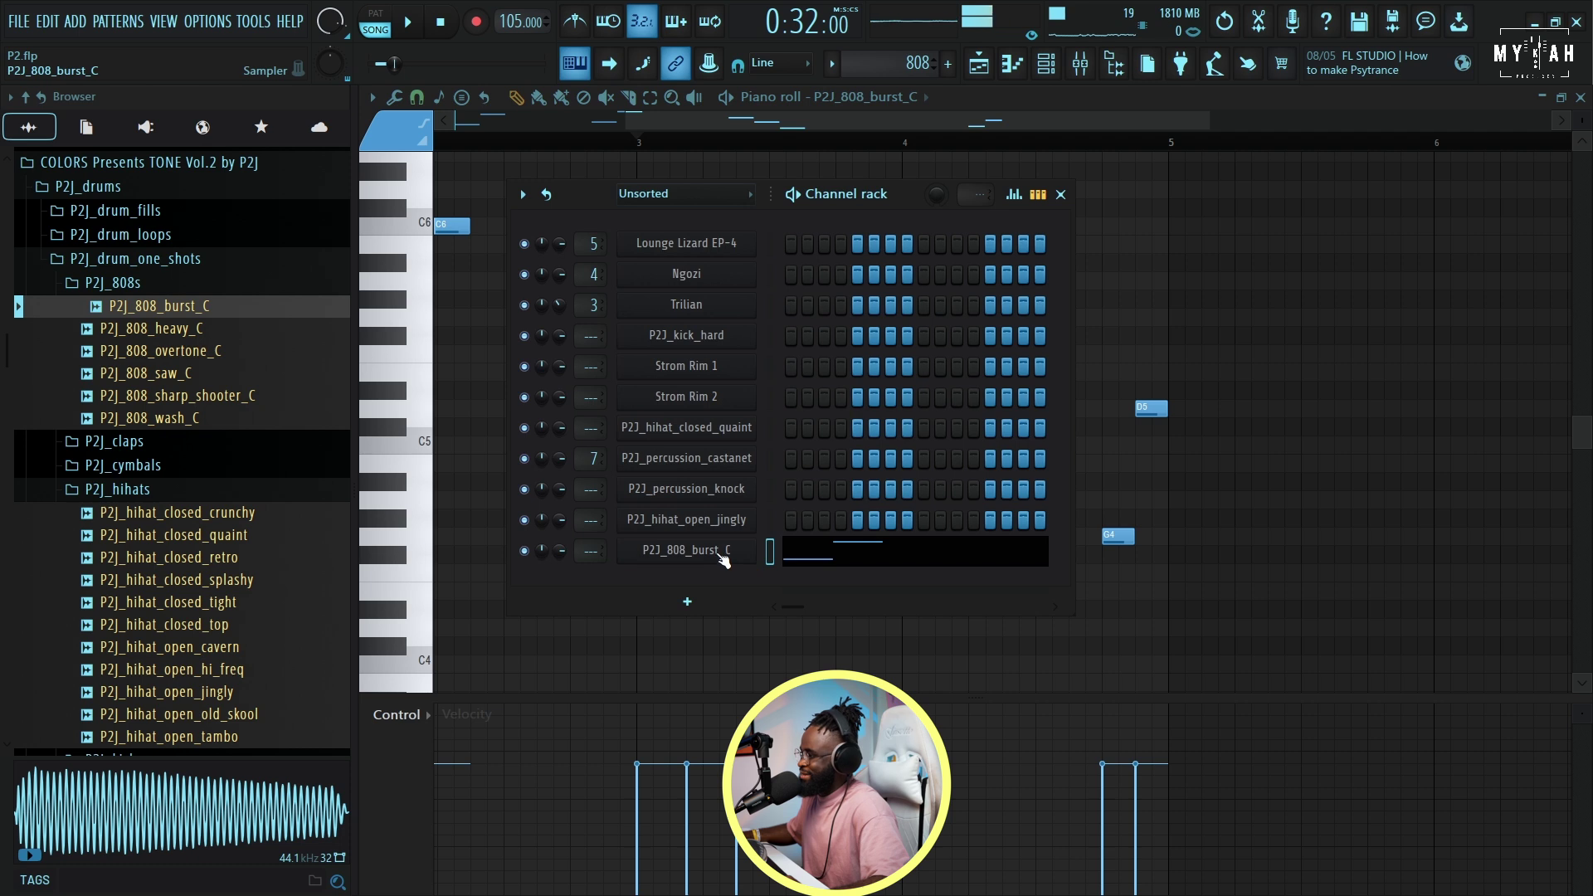
{"action": "left_click", "coordinate": [722, 554]}
{"action": "key", "text": "ctrl+l"}
{"action": "key", "text": "space"}
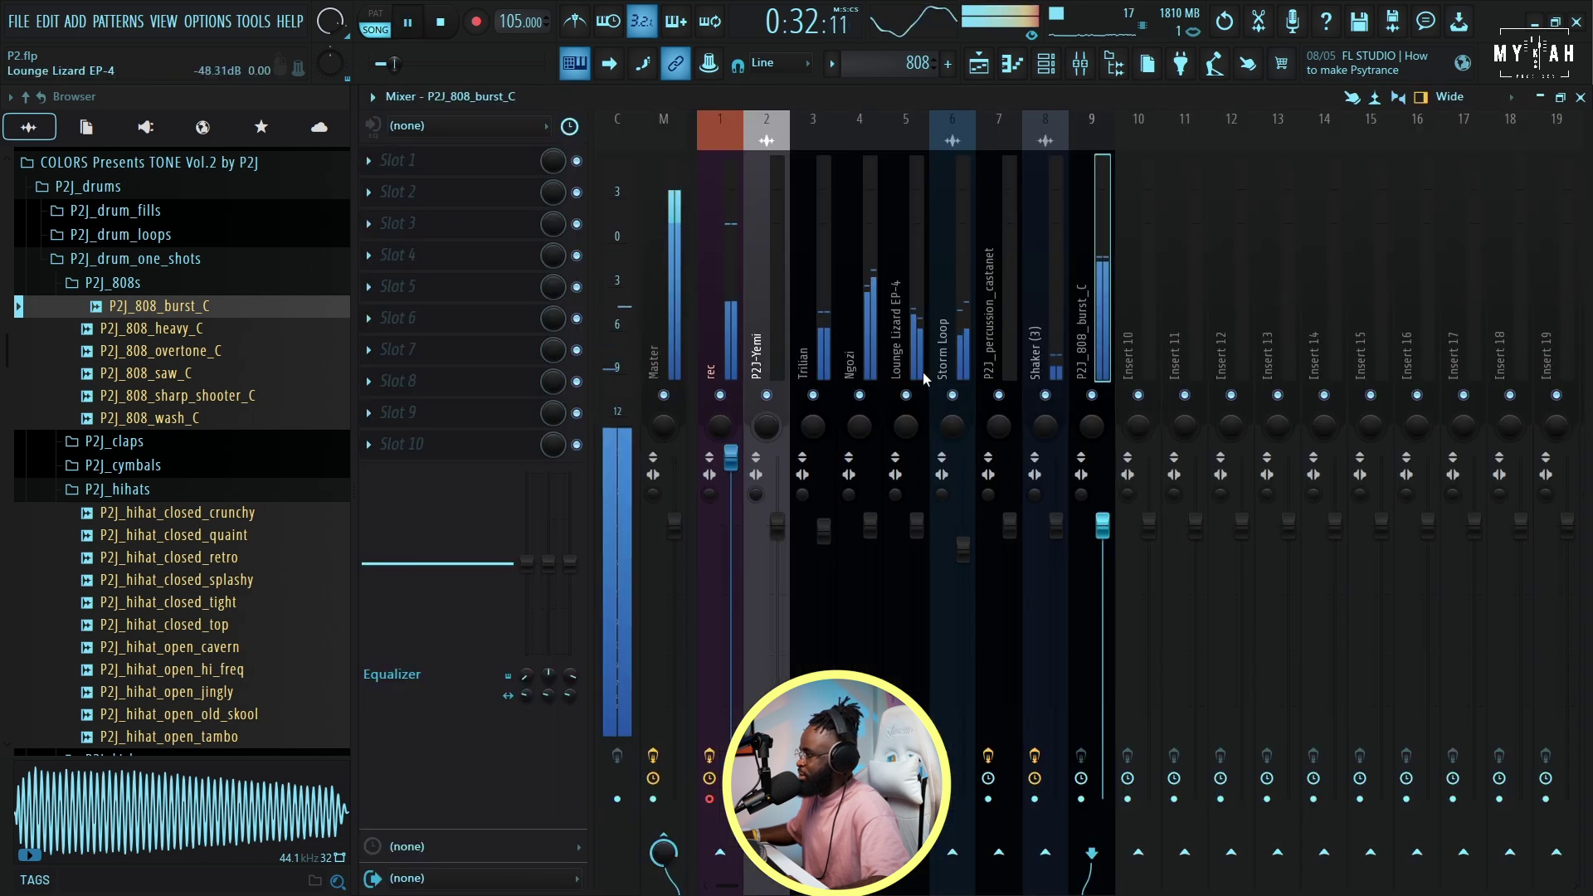
- Route the P2J_kick_hard channel to mixer track 10 and sidechain it to the P2J_808_burst_C mixer track
{"action": "key", "text": "F5"}
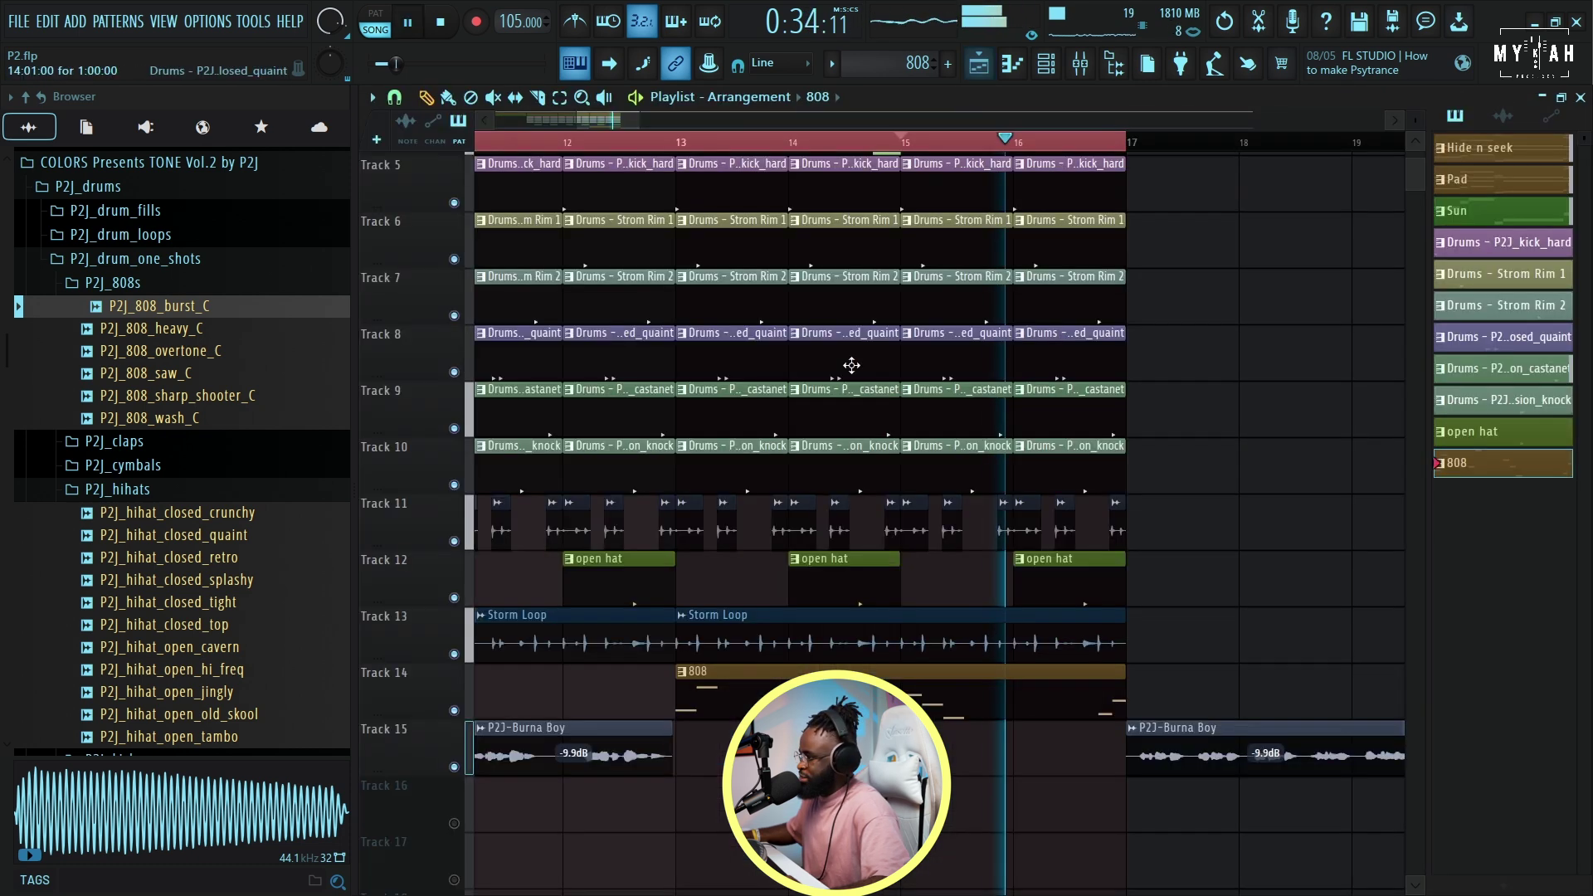
{"action": "scroll", "coordinate": [849, 448], "scroll_direction": "up", "scroll_amount": 2}
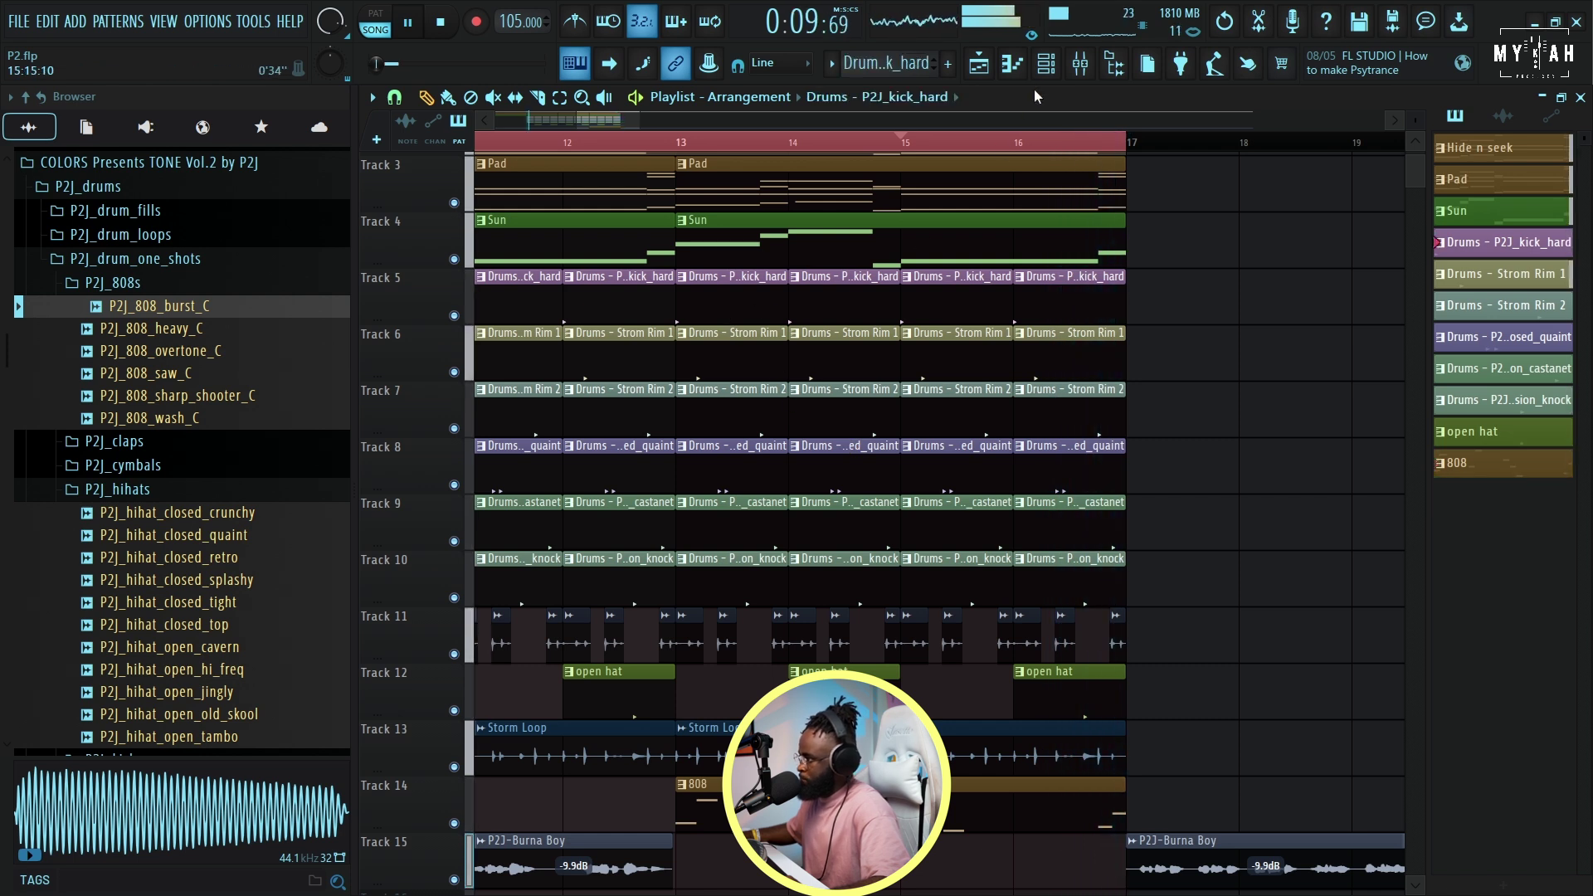
{"action": "left_click", "coordinate": [1046, 63]}
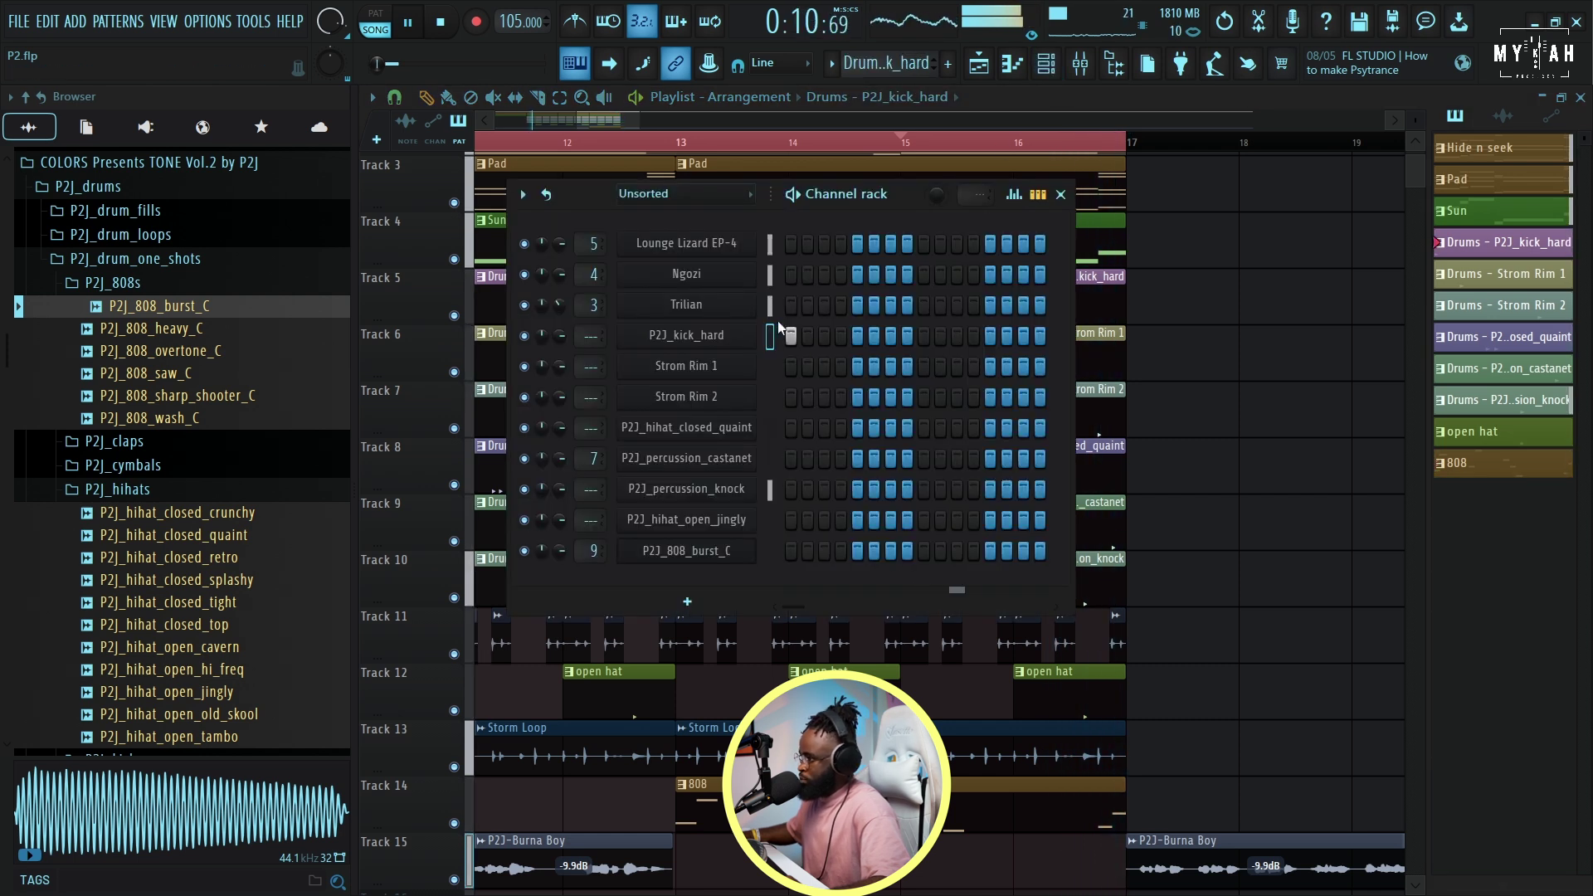
{"action": "left_click", "coordinate": [693, 335]}
{"action": "left_click", "coordinate": [1085, 385]}
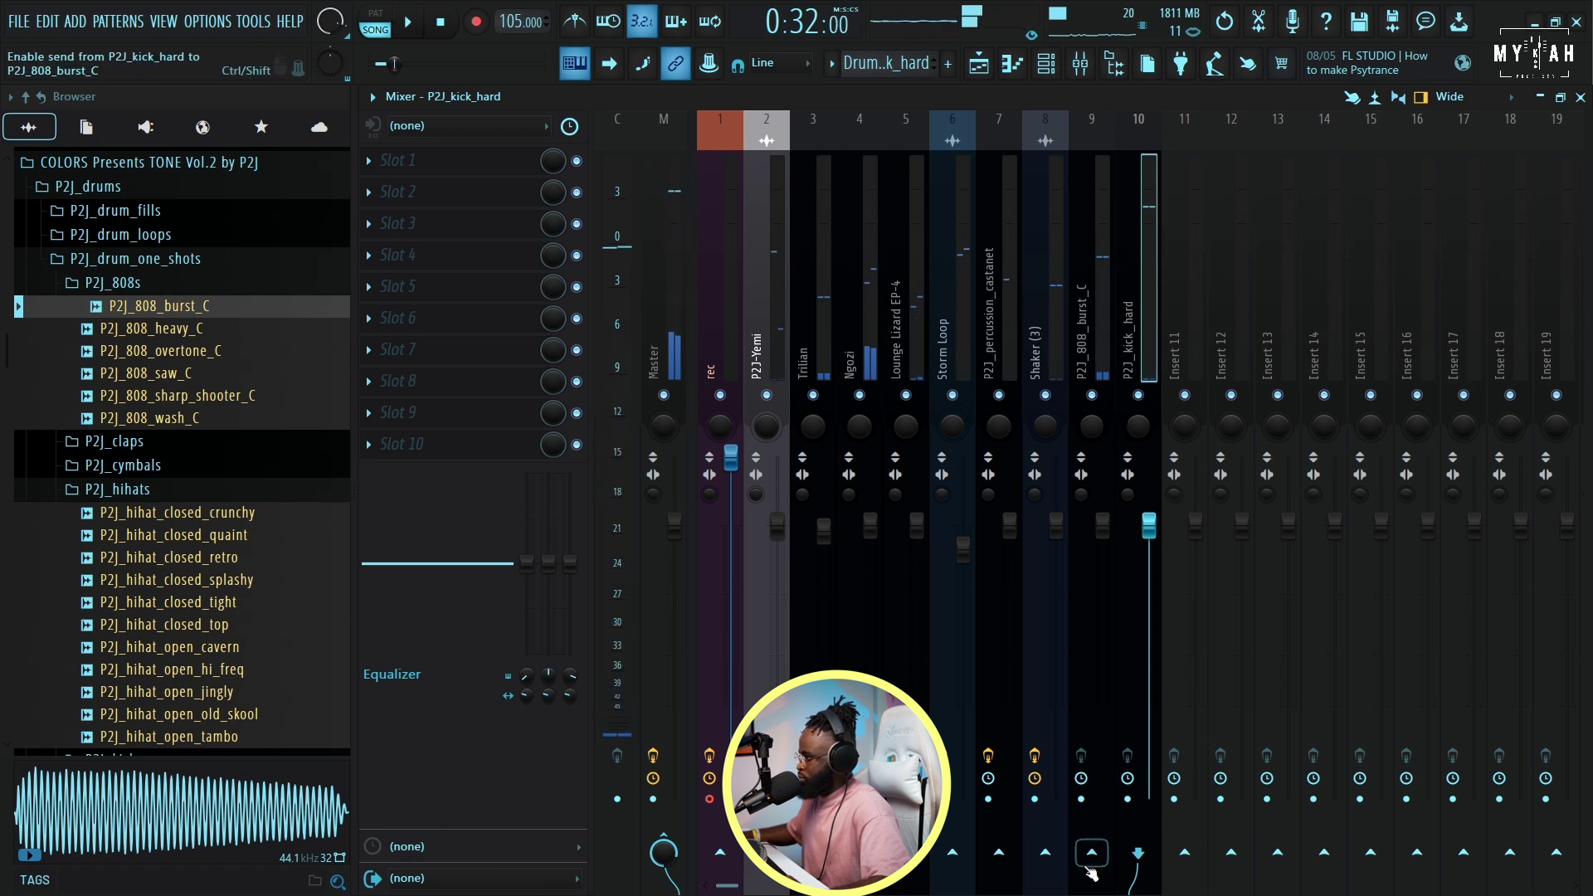
{"action": "right_click", "coordinate": [1093, 852]}
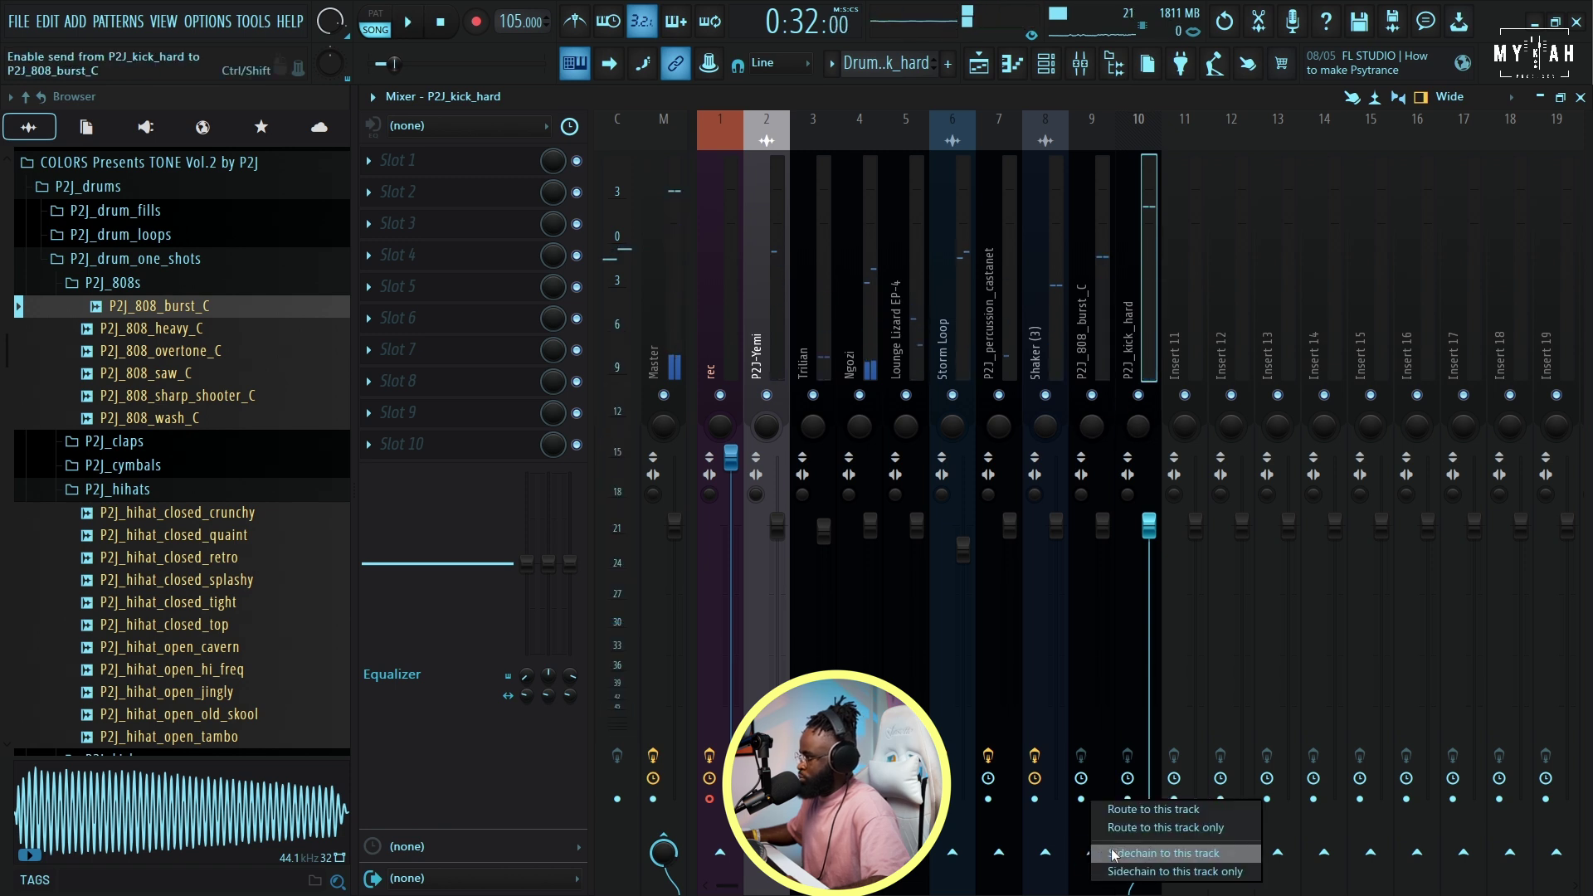
{"action": "left_click", "coordinate": [1162, 863]}
- Load Fruity Limiter into the first effect slot of the P2J_808_burst_C mixer track
{"action": "left_click", "coordinate": [1094, 345]}
{"action": "left_click", "coordinate": [498, 160]}
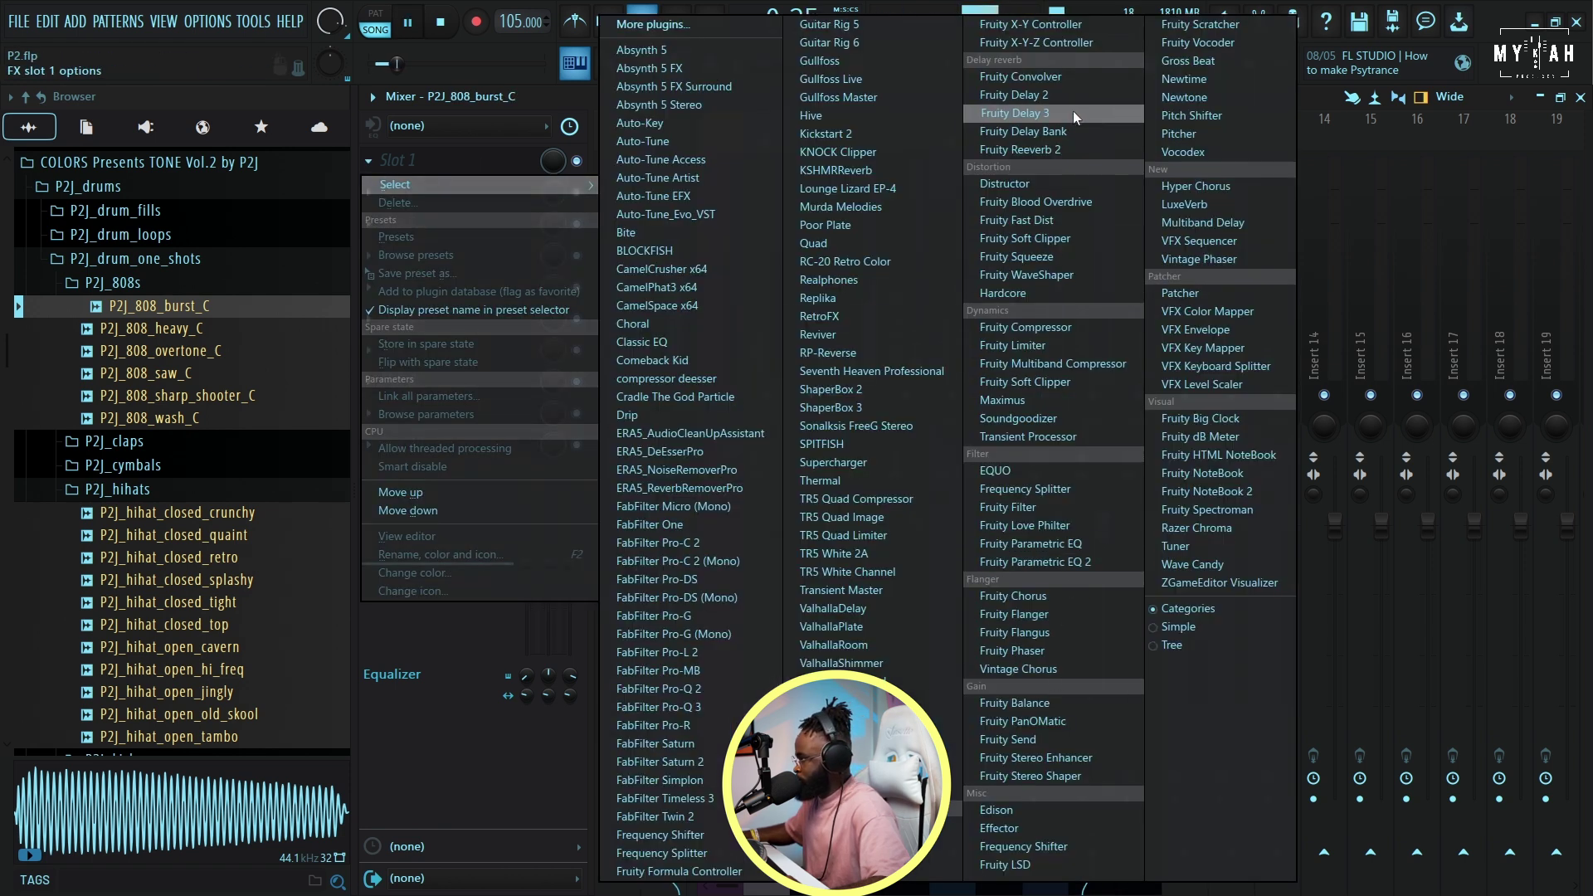
{"action": "left_click", "coordinate": [1045, 350]}
- Switch Fruity Limiter to compressor mode and set its sidechain source to P2J_kick_hard
{"action": "left_click", "coordinate": [658, 590]}
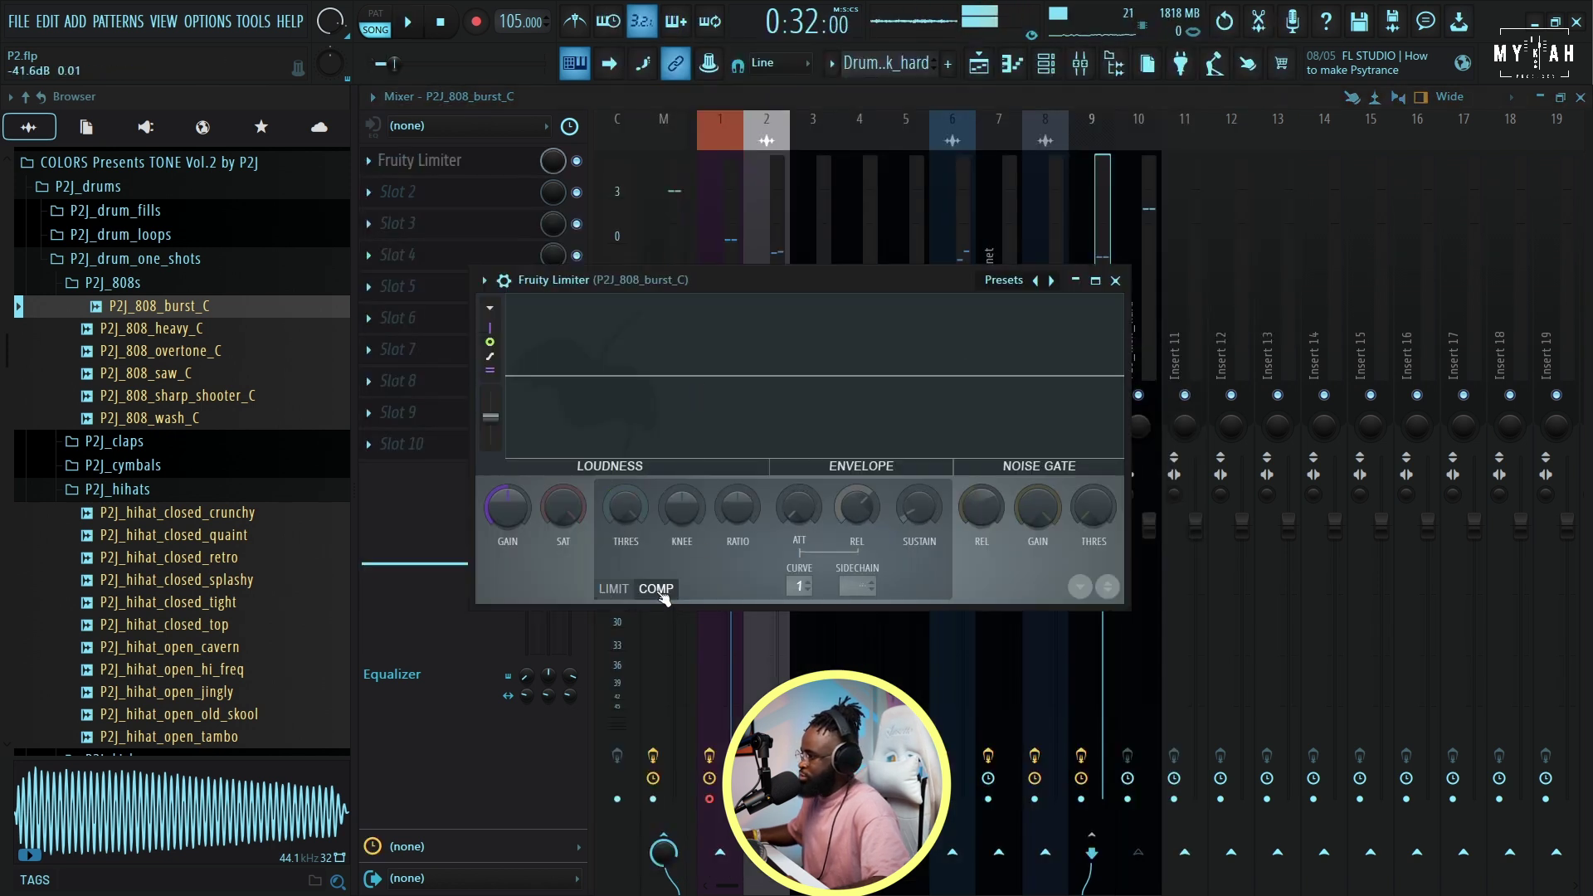
{"action": "left_click_drag", "start_coordinate": [850, 279], "coordinate": [819, 243]}
{"action": "left_click", "coordinate": [832, 551]}
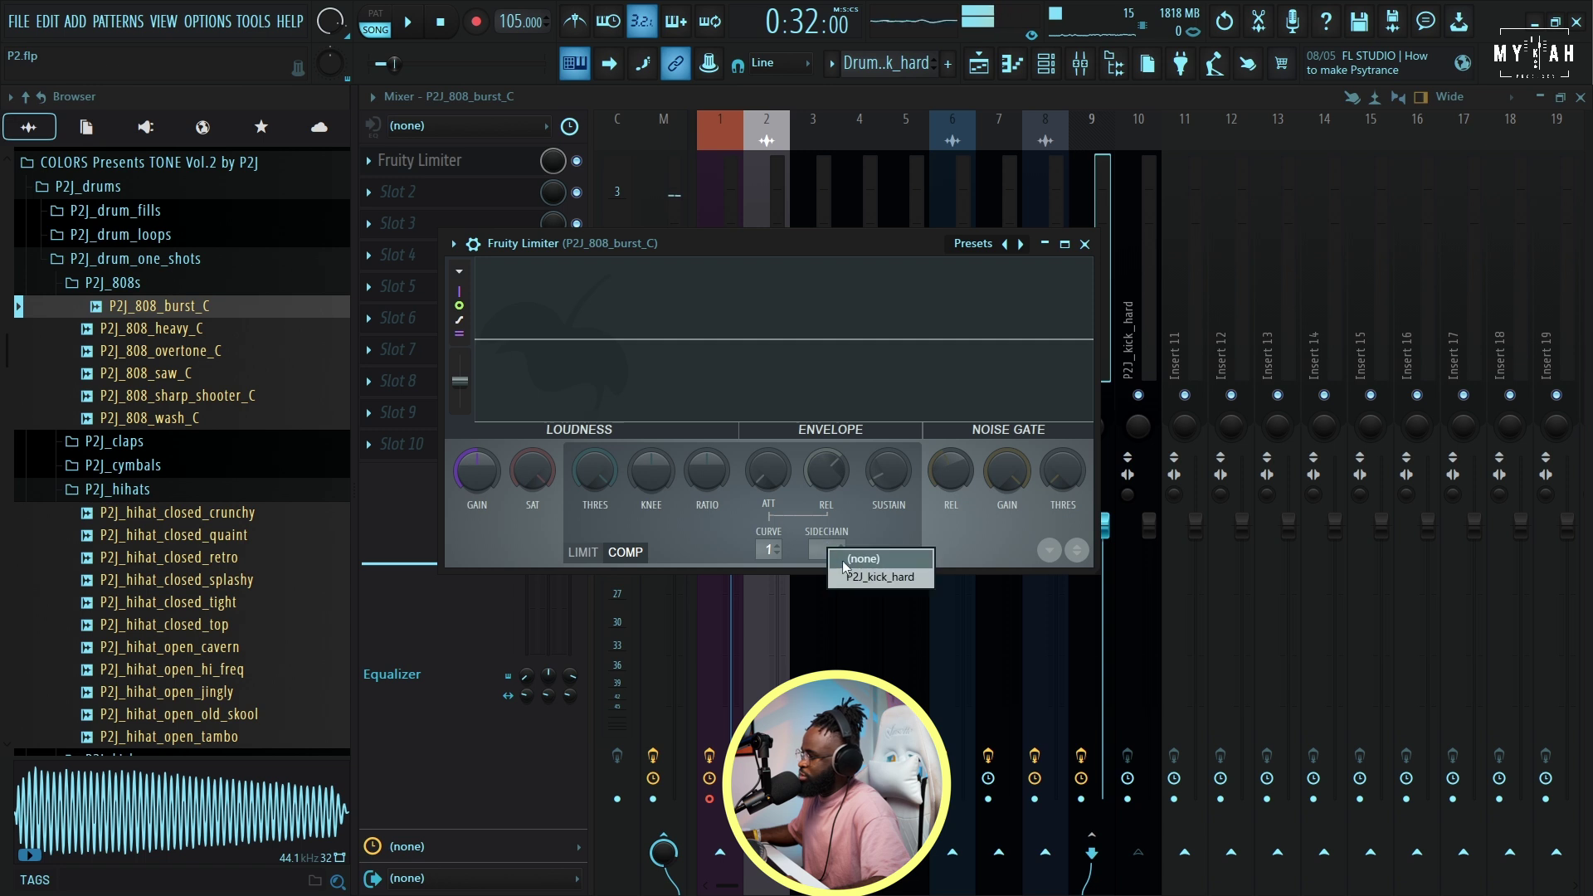
{"action": "left_click", "coordinate": [860, 578]}
- Lower the compressor's threshold, raise its ratio, set the release to about 42 ms and reduce the gain while checking playback
{"action": "key", "text": "space"}
{"action": "left_click_drag", "start_coordinate": [594, 471], "coordinate": [594, 564]}
{"action": "key", "text": "space"}
{"action": "left_click_drag", "start_coordinate": [707, 471], "coordinate": [707, 453]}
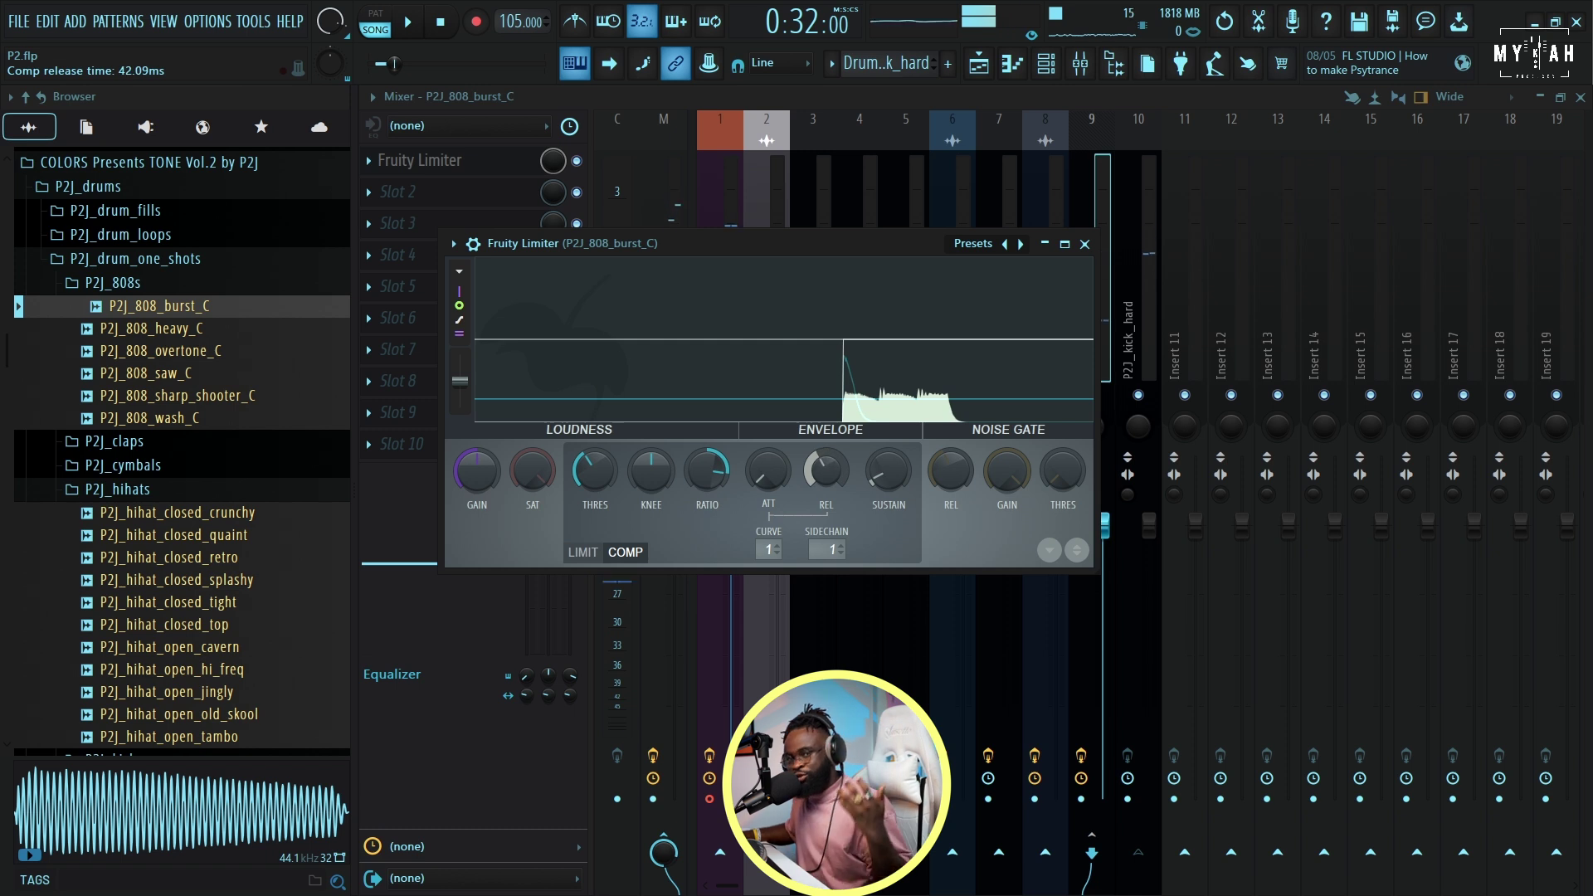
{"action": "key", "text": "space"}
{"action": "left_click_drag", "start_coordinate": [476, 472], "coordinate": [476, 498]}
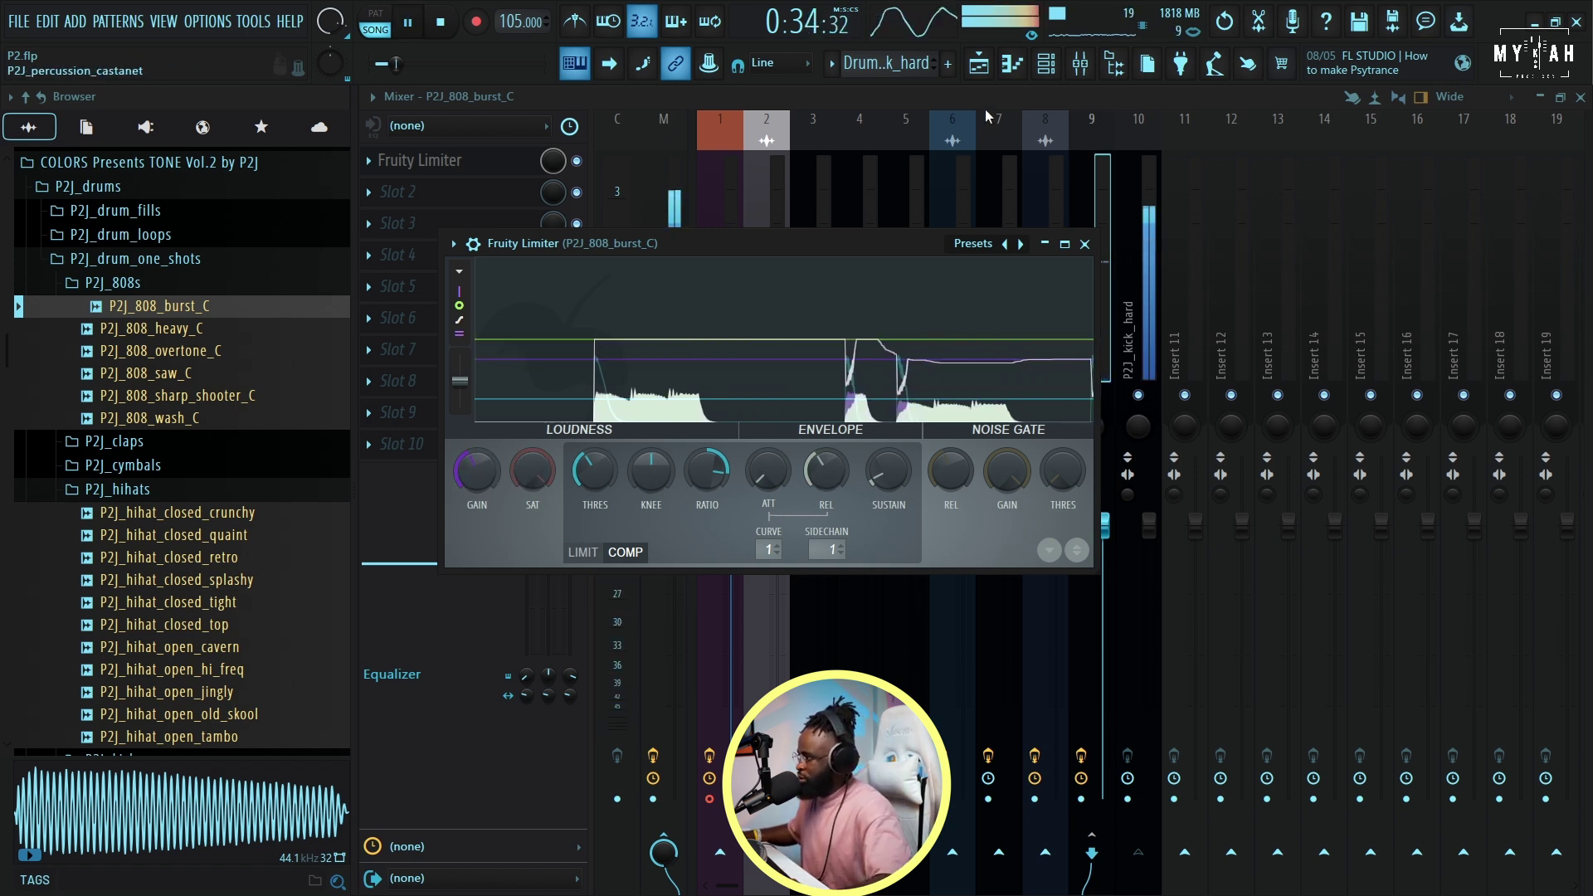
- Return to the playlist and listen to the looped section from bar 5 with the sidechained 808
{"action": "left_click", "coordinate": [978, 66]}
{"action": "scroll", "coordinate": [603, 163], "scroll_direction": "down", "scroll_amount": 3}
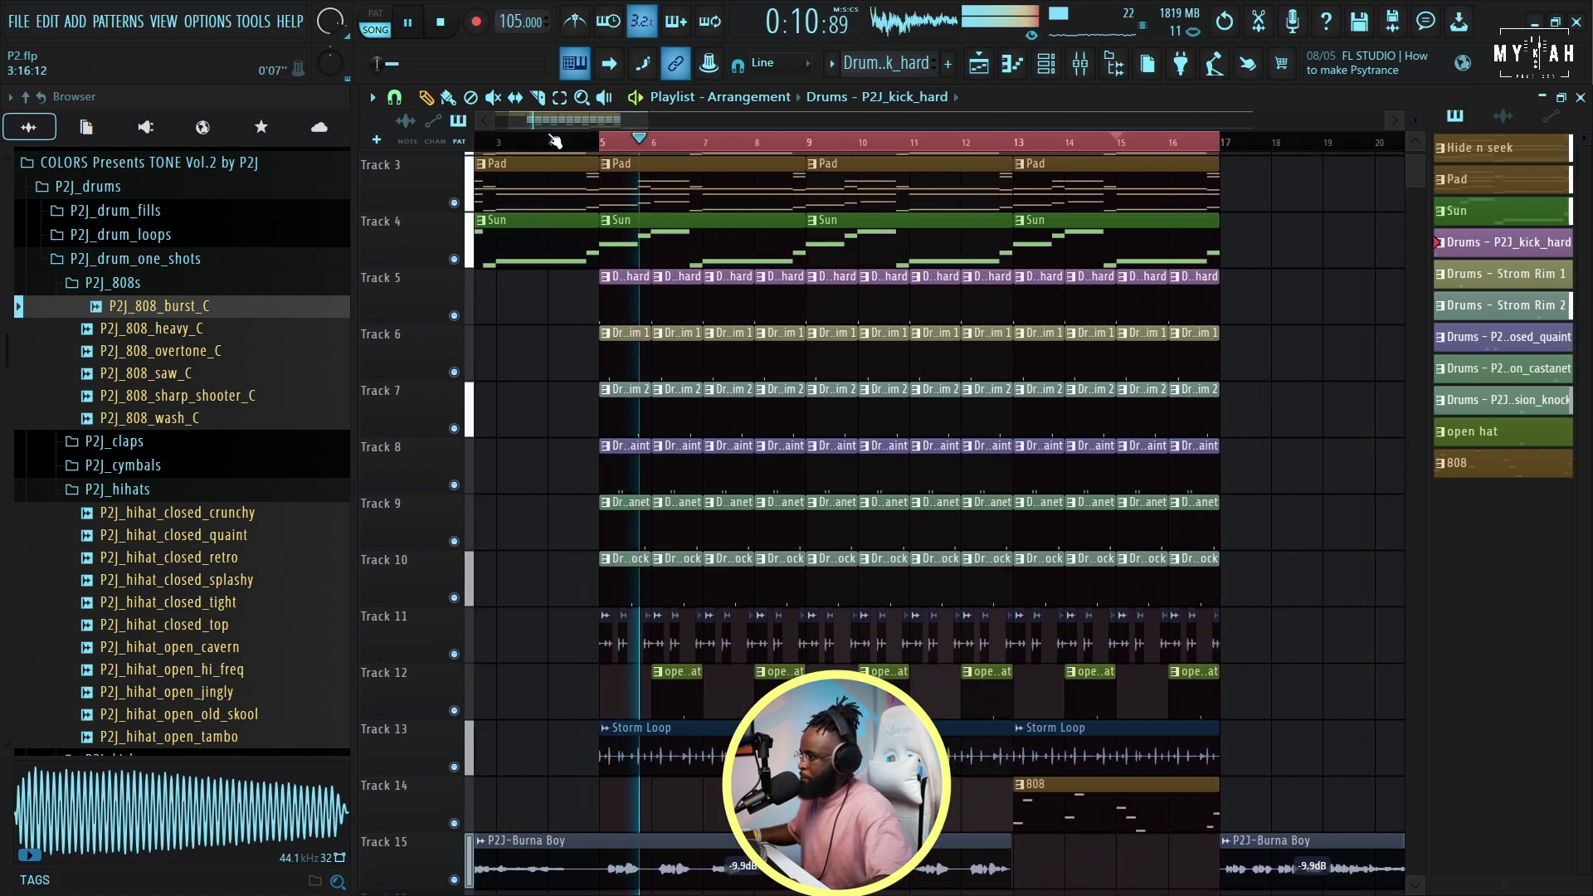
{"action": "scroll", "coordinate": [624, 150], "scroll_direction": "up", "scroll_amount": 6}
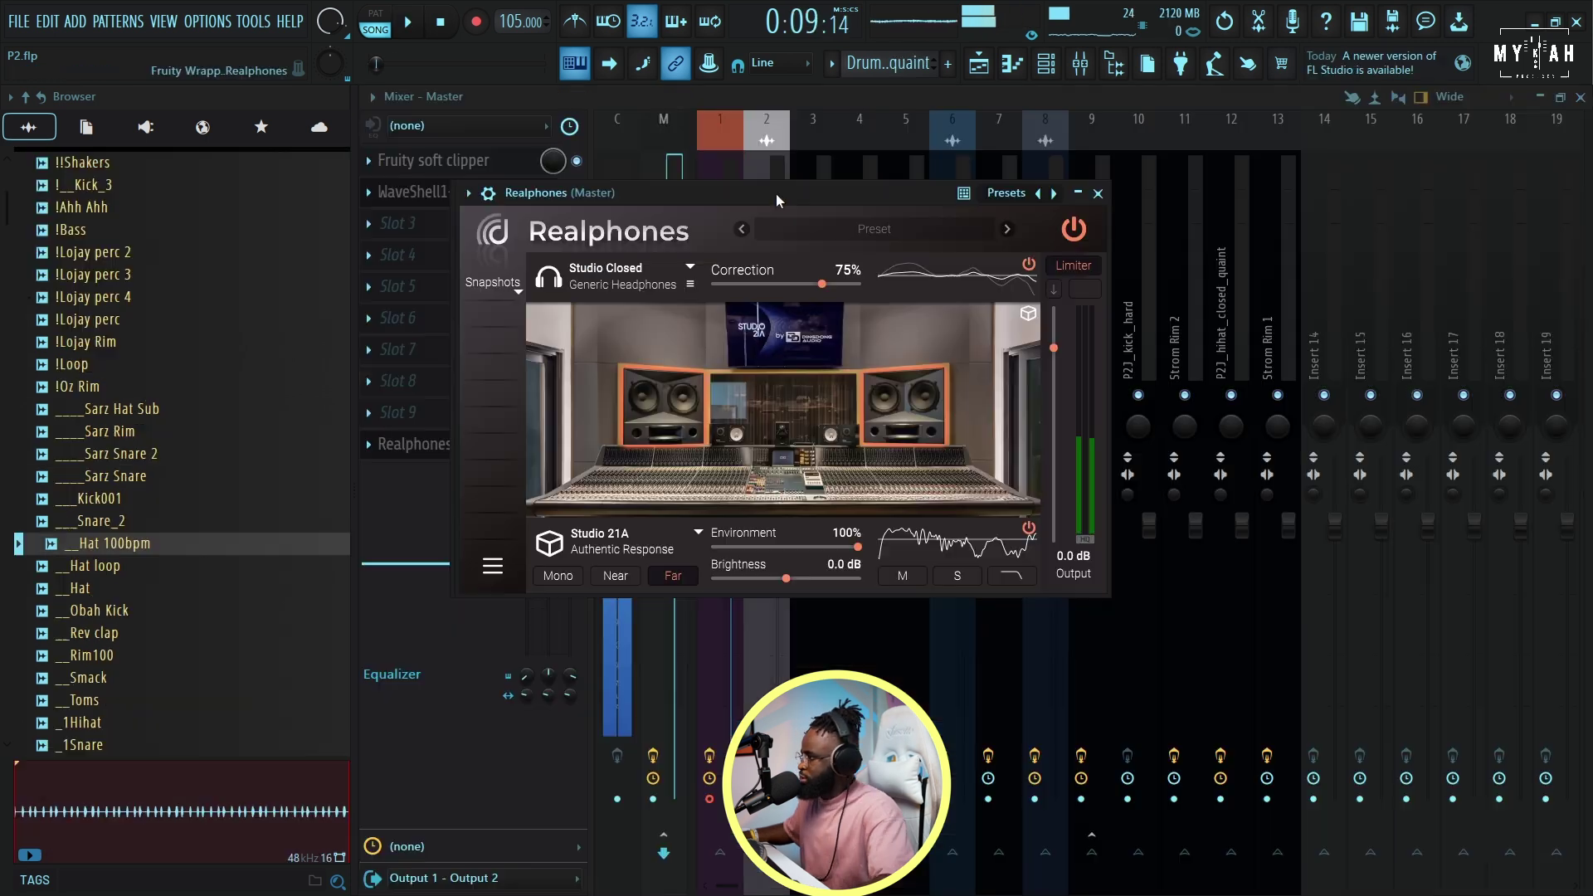
- Audition the mix in Realphones' Studio 21A Optimised environment with the Near and Mono speaker settings
{"action": "left_click", "coordinate": [656, 544]}
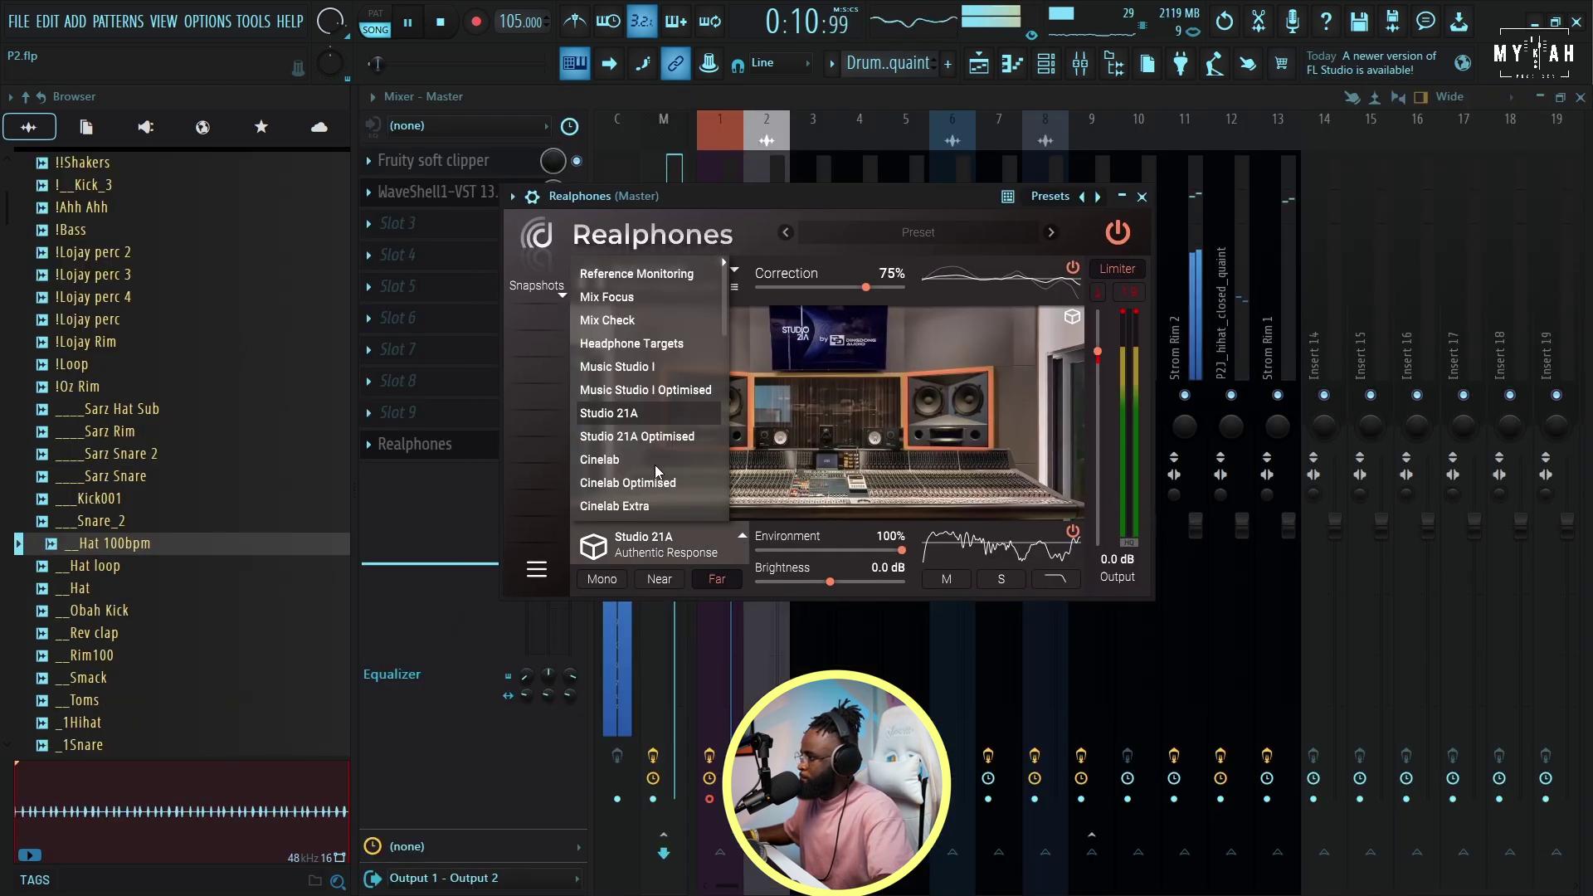
{"action": "left_click", "coordinate": [655, 439]}
{"action": "left_click", "coordinate": [640, 586]}
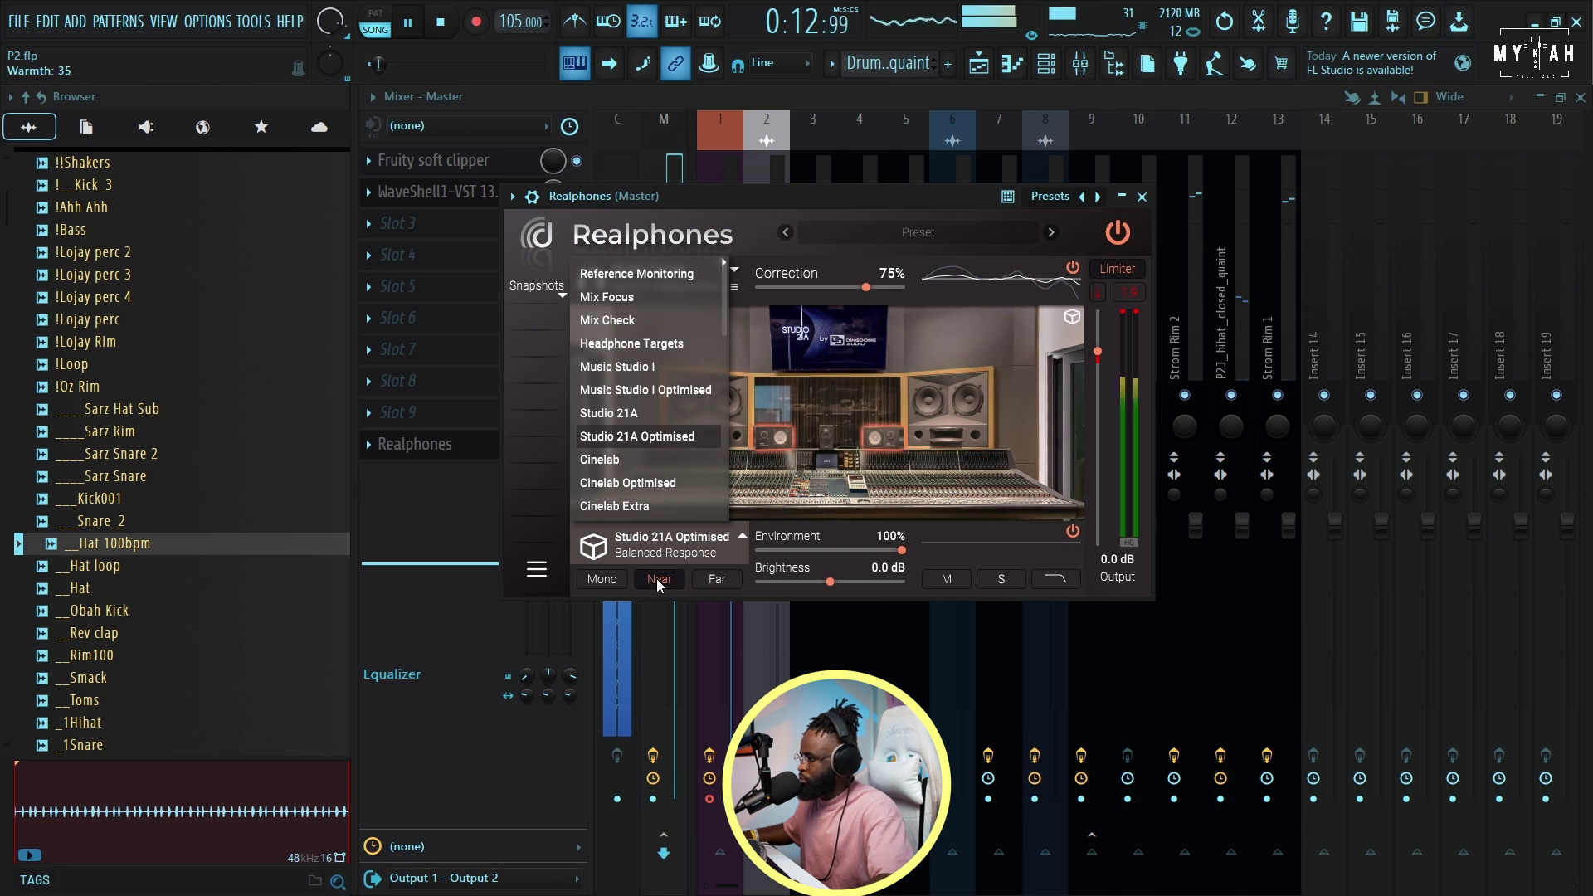
{"action": "left_click", "coordinate": [612, 584]}
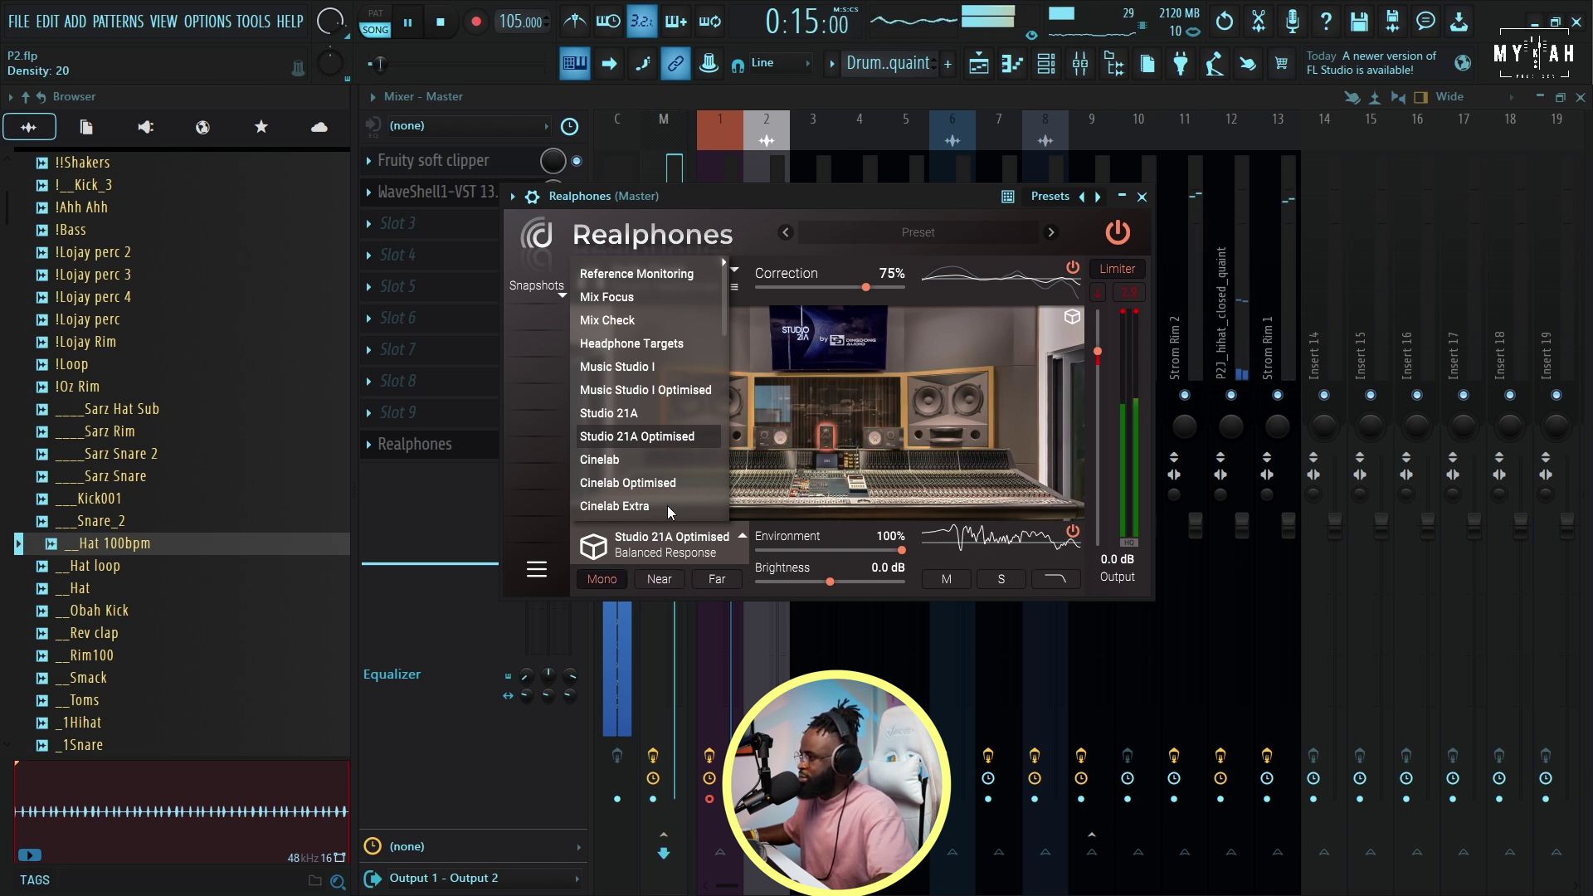
- Check the mix in Realphones' TV Sets environment with the 50" and 55" screen sizes
{"action": "scroll", "coordinate": [669, 497], "scroll_direction": "down", "scroll_amount": 3}
{"action": "left_click", "coordinate": [674, 471]}
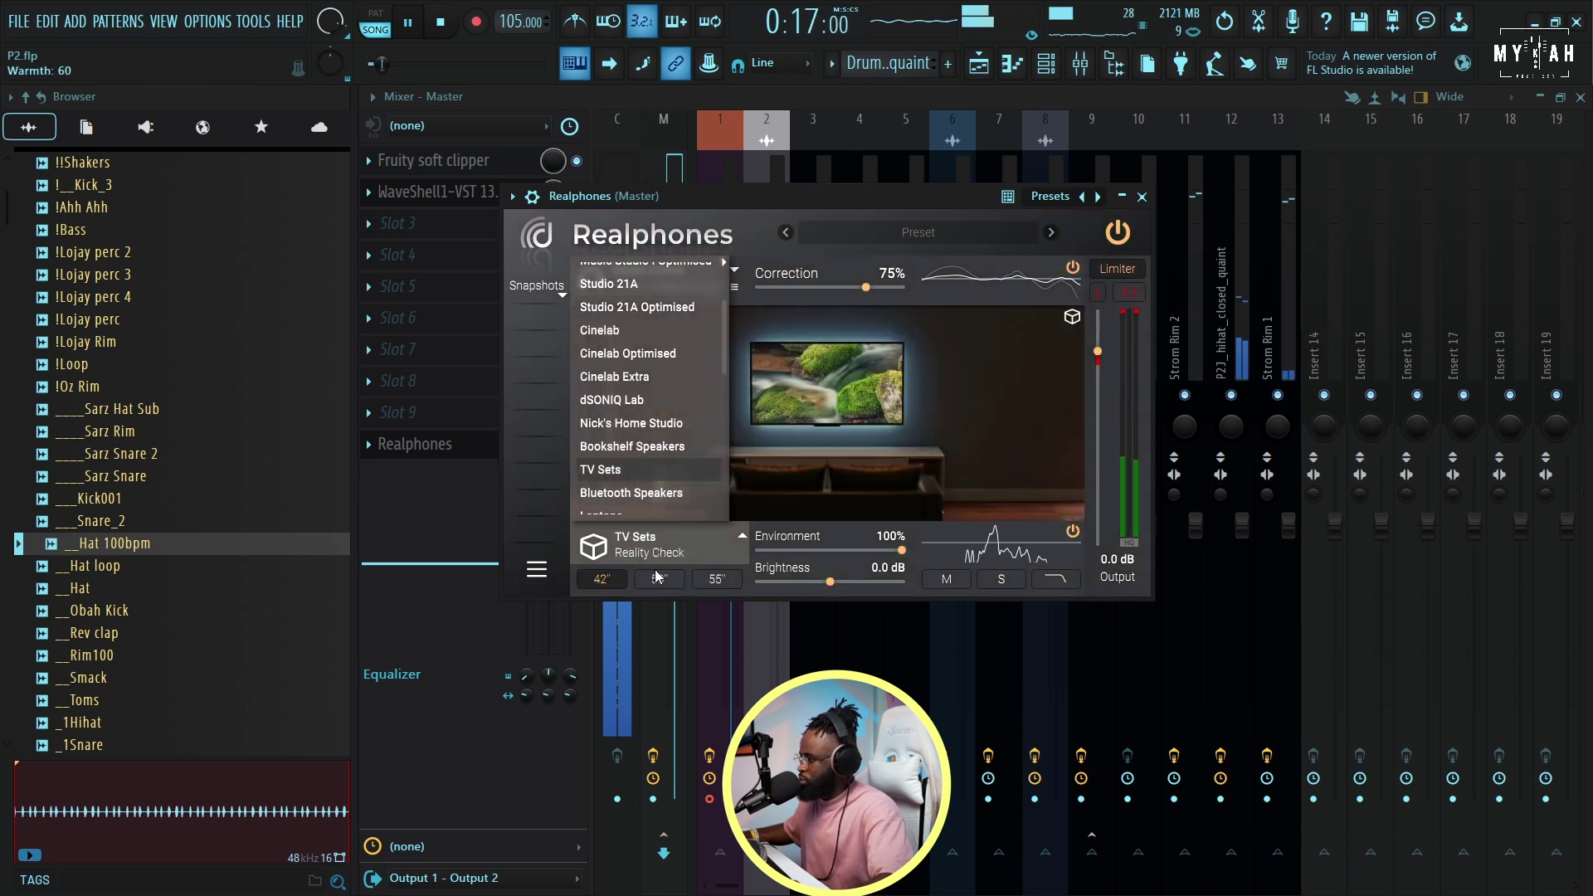
{"action": "left_click", "coordinate": [658, 577]}
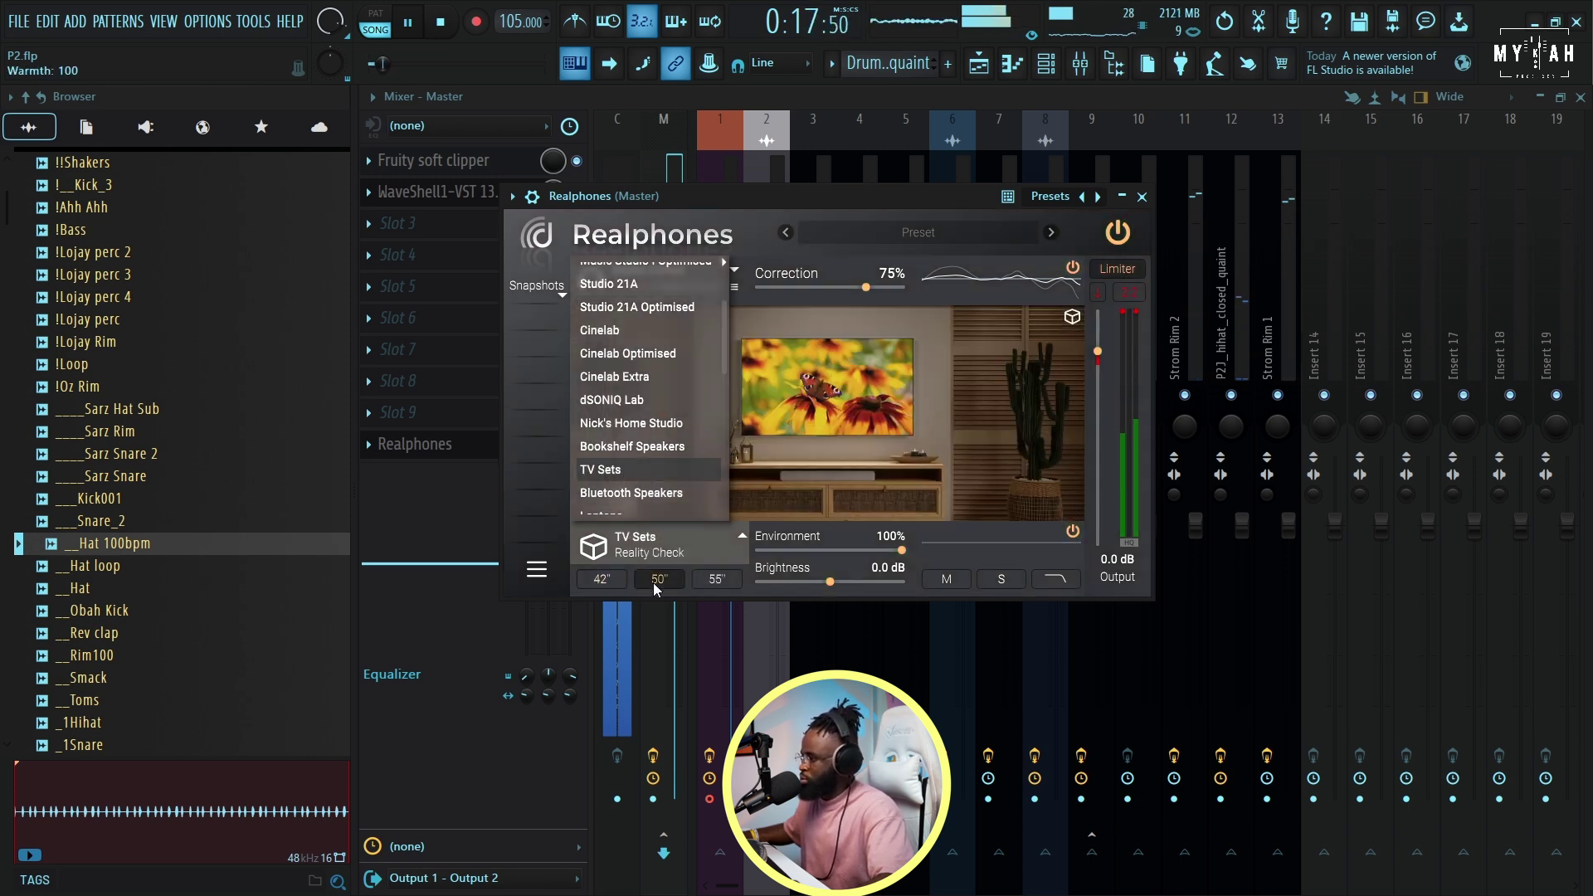
{"action": "left_click", "coordinate": [715, 578]}
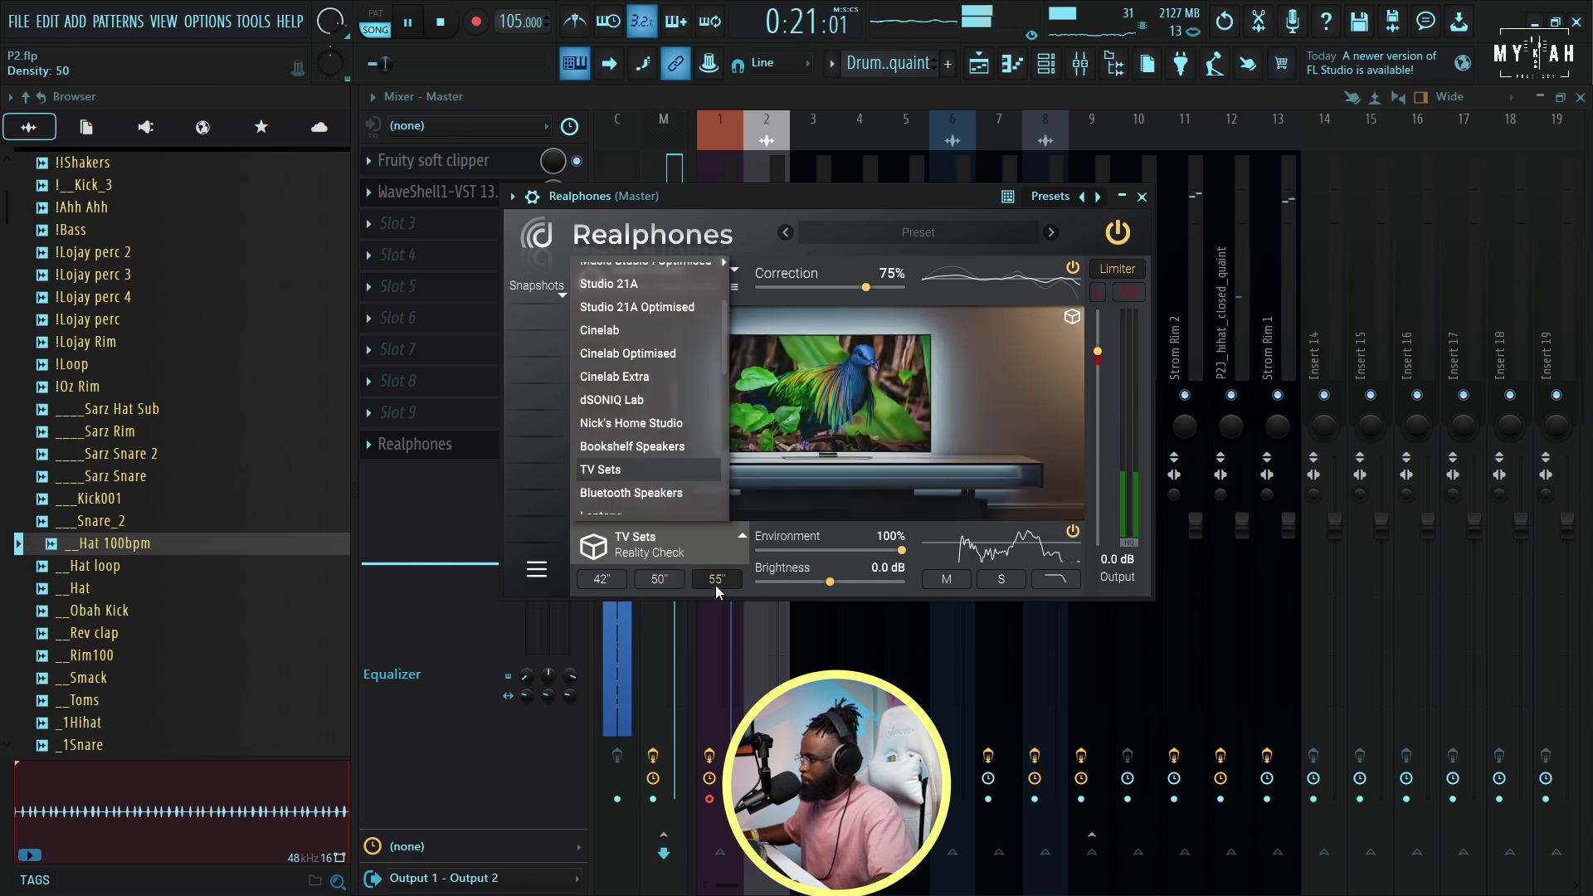
- Check the mix in Realphones' Bluetooth Speakers environment using the G3 model
{"action": "scroll", "coordinate": [668, 512], "scroll_direction": "down", "scroll_amount": 2}
{"action": "left_click", "coordinate": [657, 407]}
{"action": "left_click", "coordinate": [602, 579]}
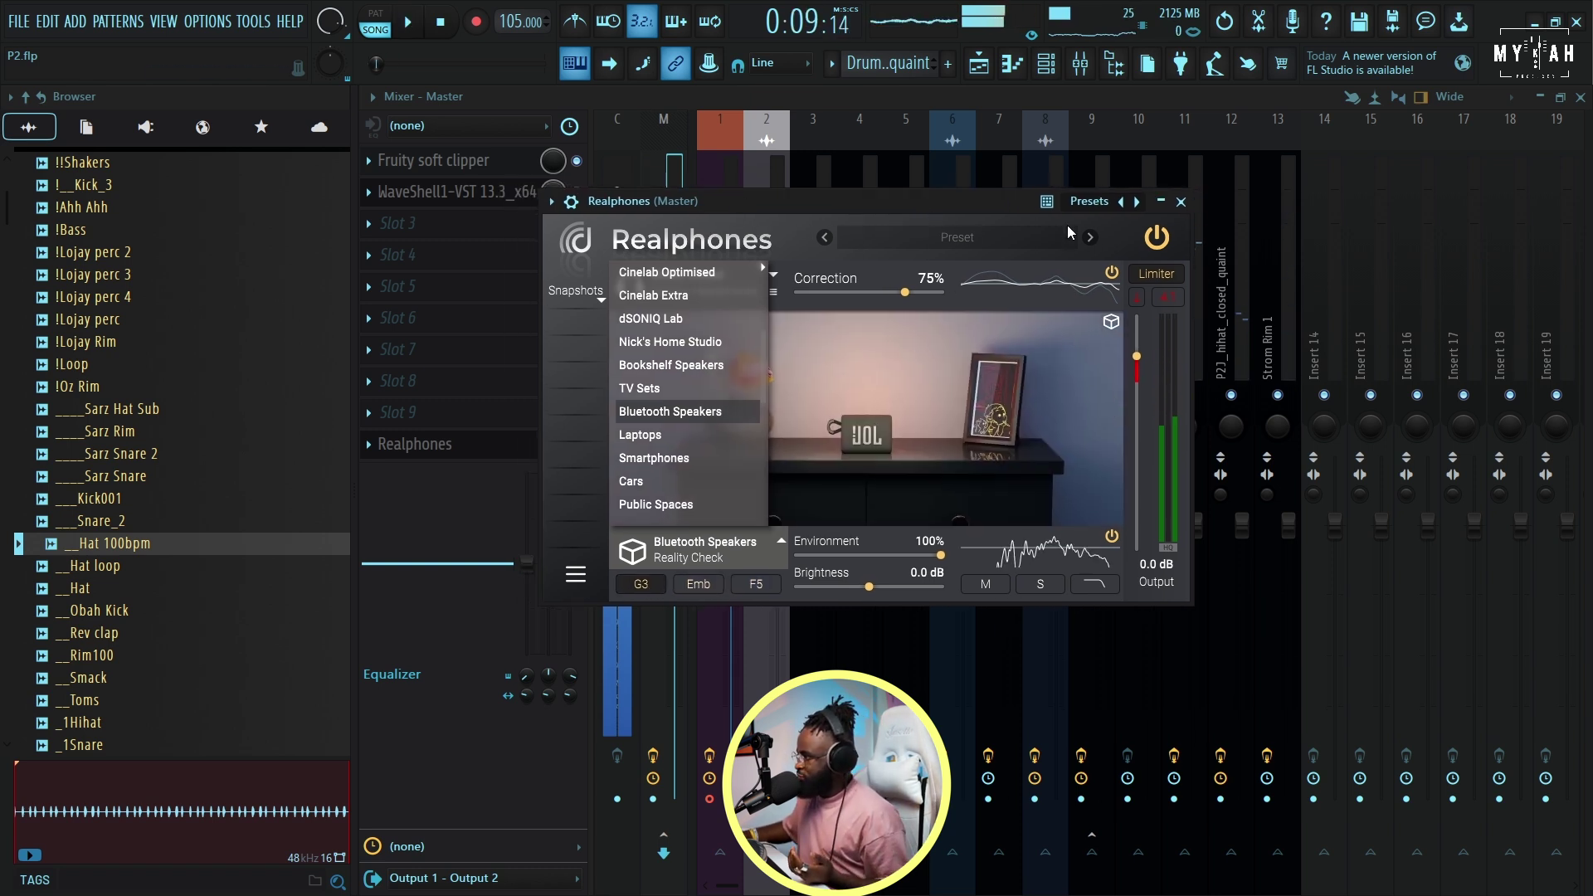
- Switch off Realphones on the master and return to the playlist
{"action": "left_click", "coordinate": [1155, 239]}
{"action": "left_click", "coordinate": [989, 98]}
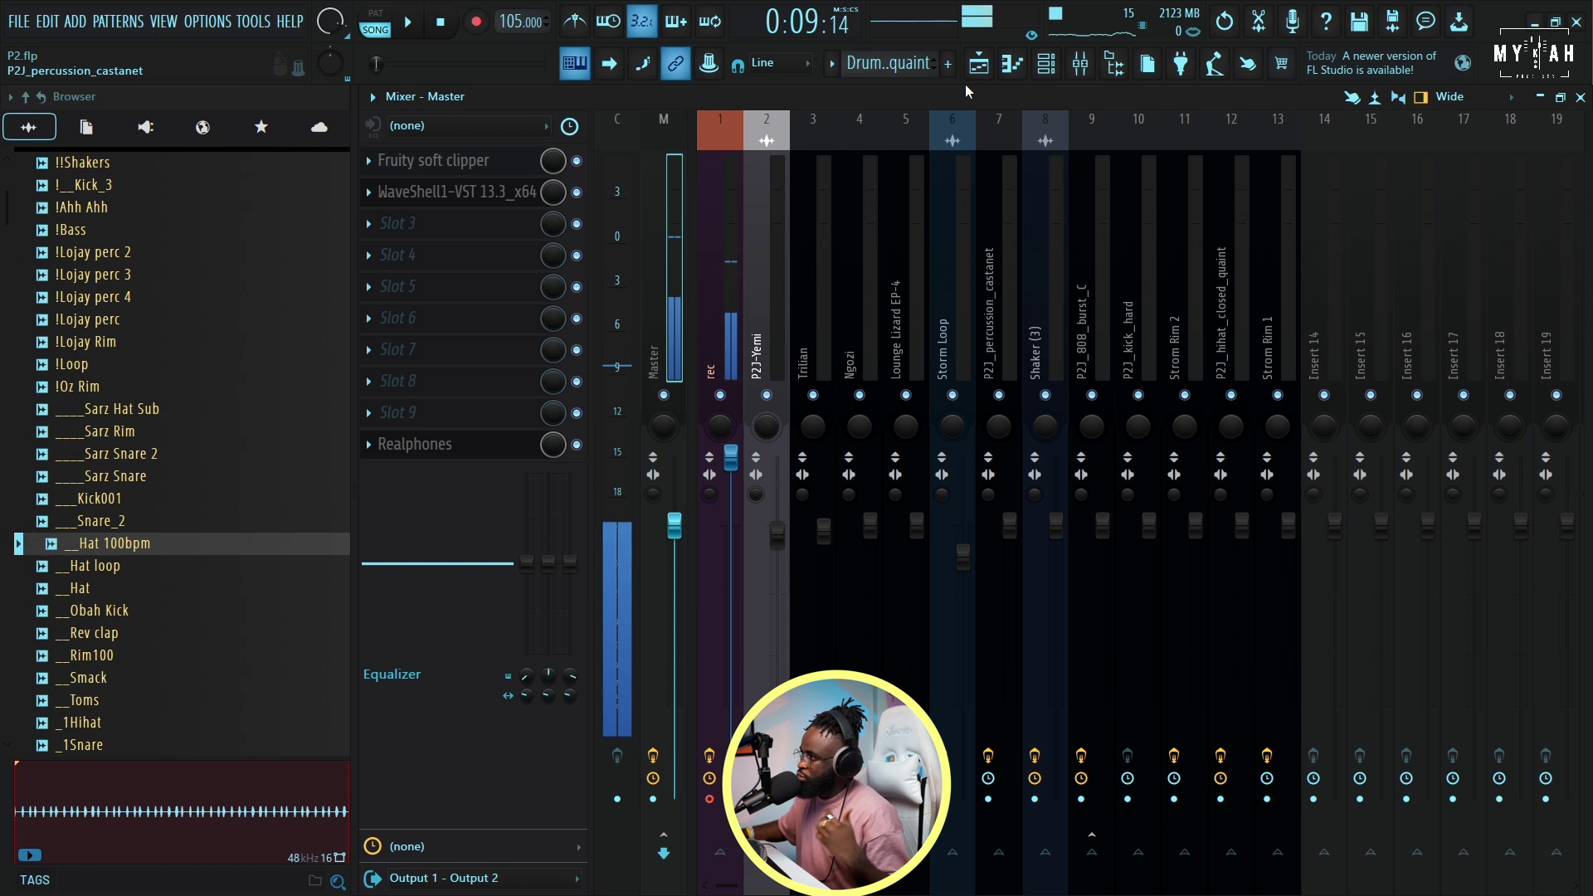
{"action": "left_click", "coordinate": [981, 81]}
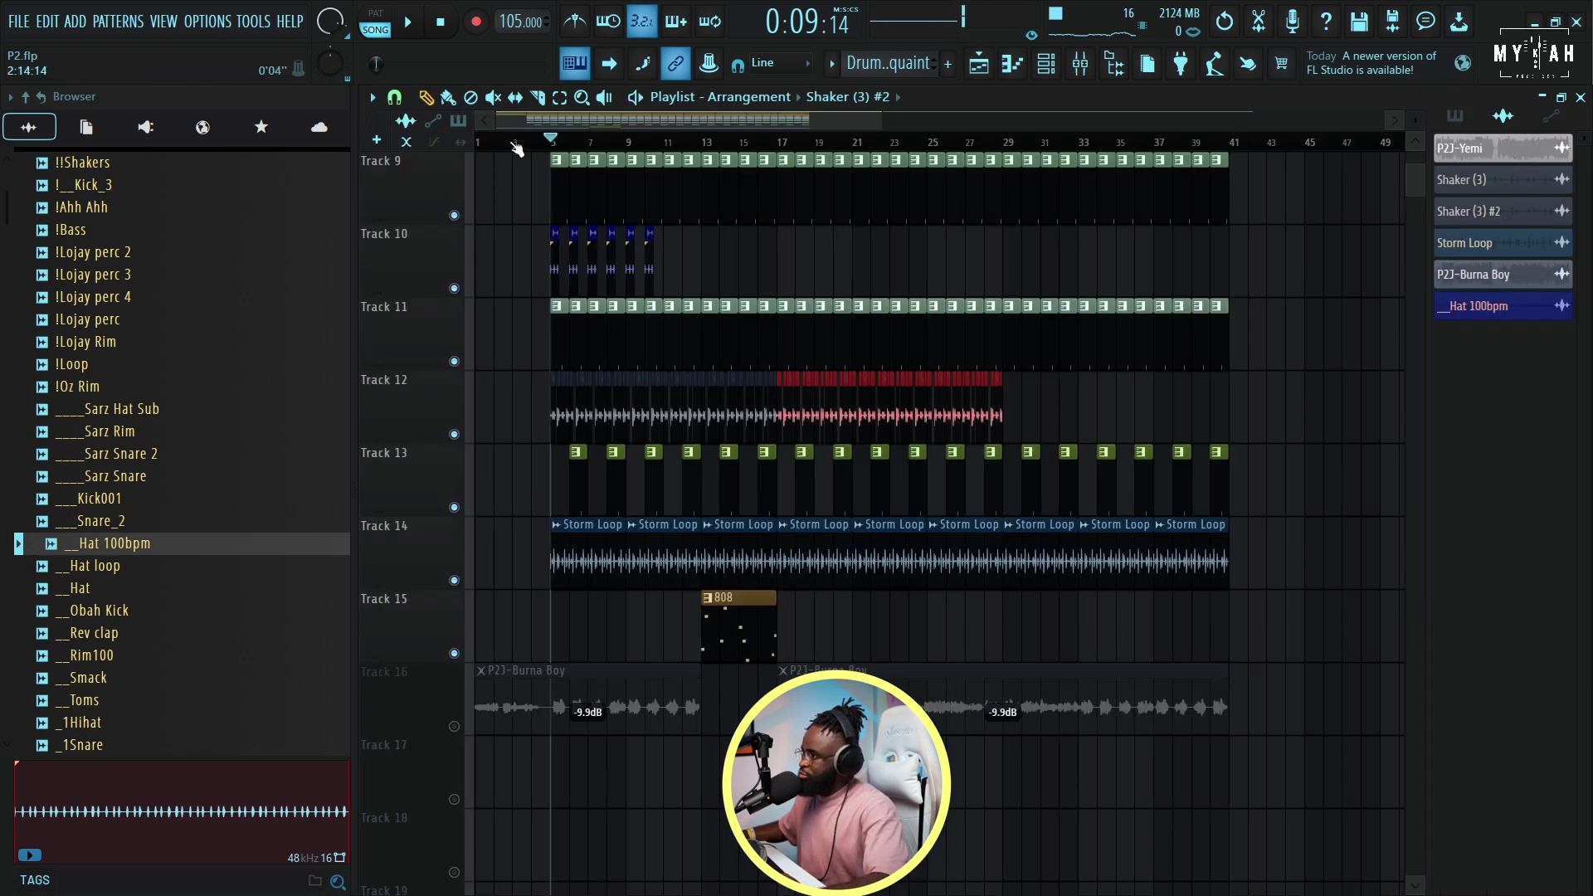
- Compare the arrangement with and without the P2J-Burna Boy vocal by toggling track 16's mute during playback, leave it muted and stop
{"action": "left_click", "coordinate": [454, 726]}
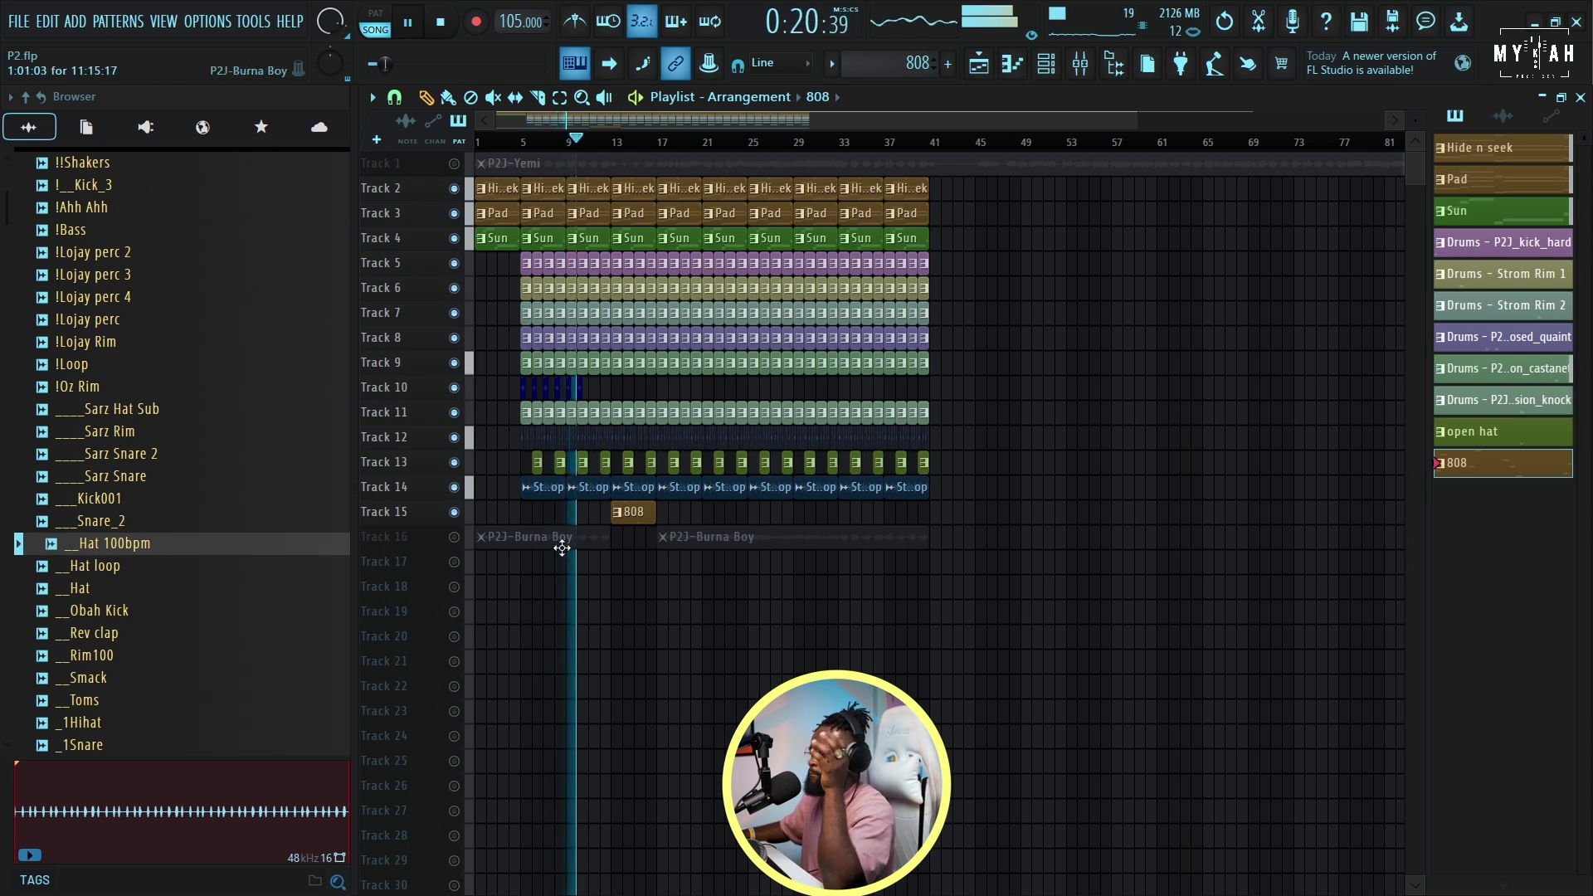
{"action": "left_click", "coordinate": [454, 538]}
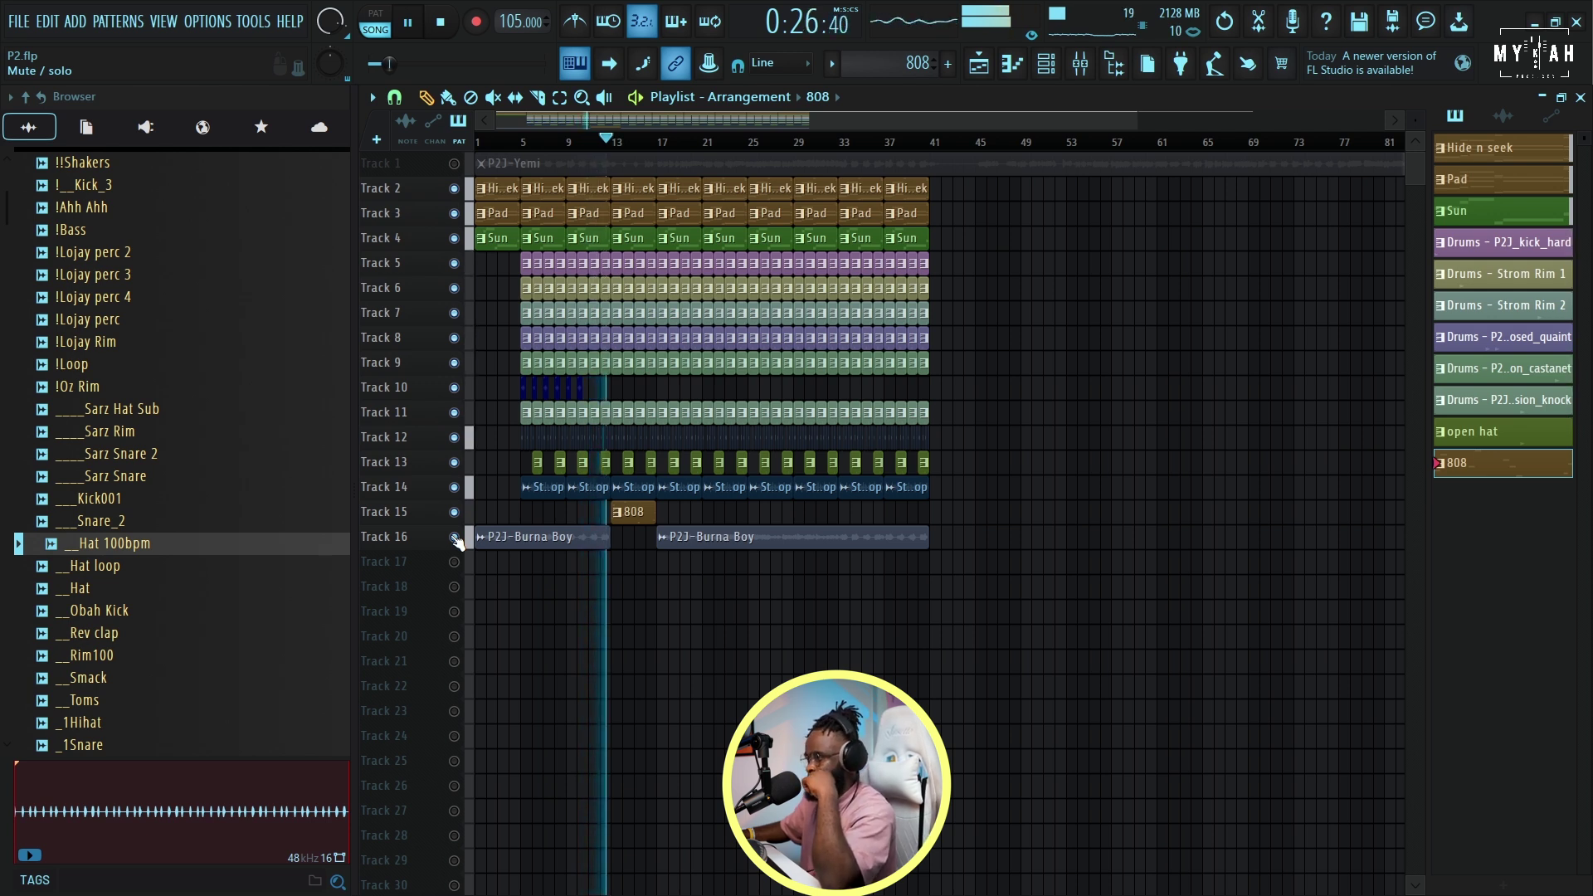
{"action": "left_click", "coordinate": [455, 537]}
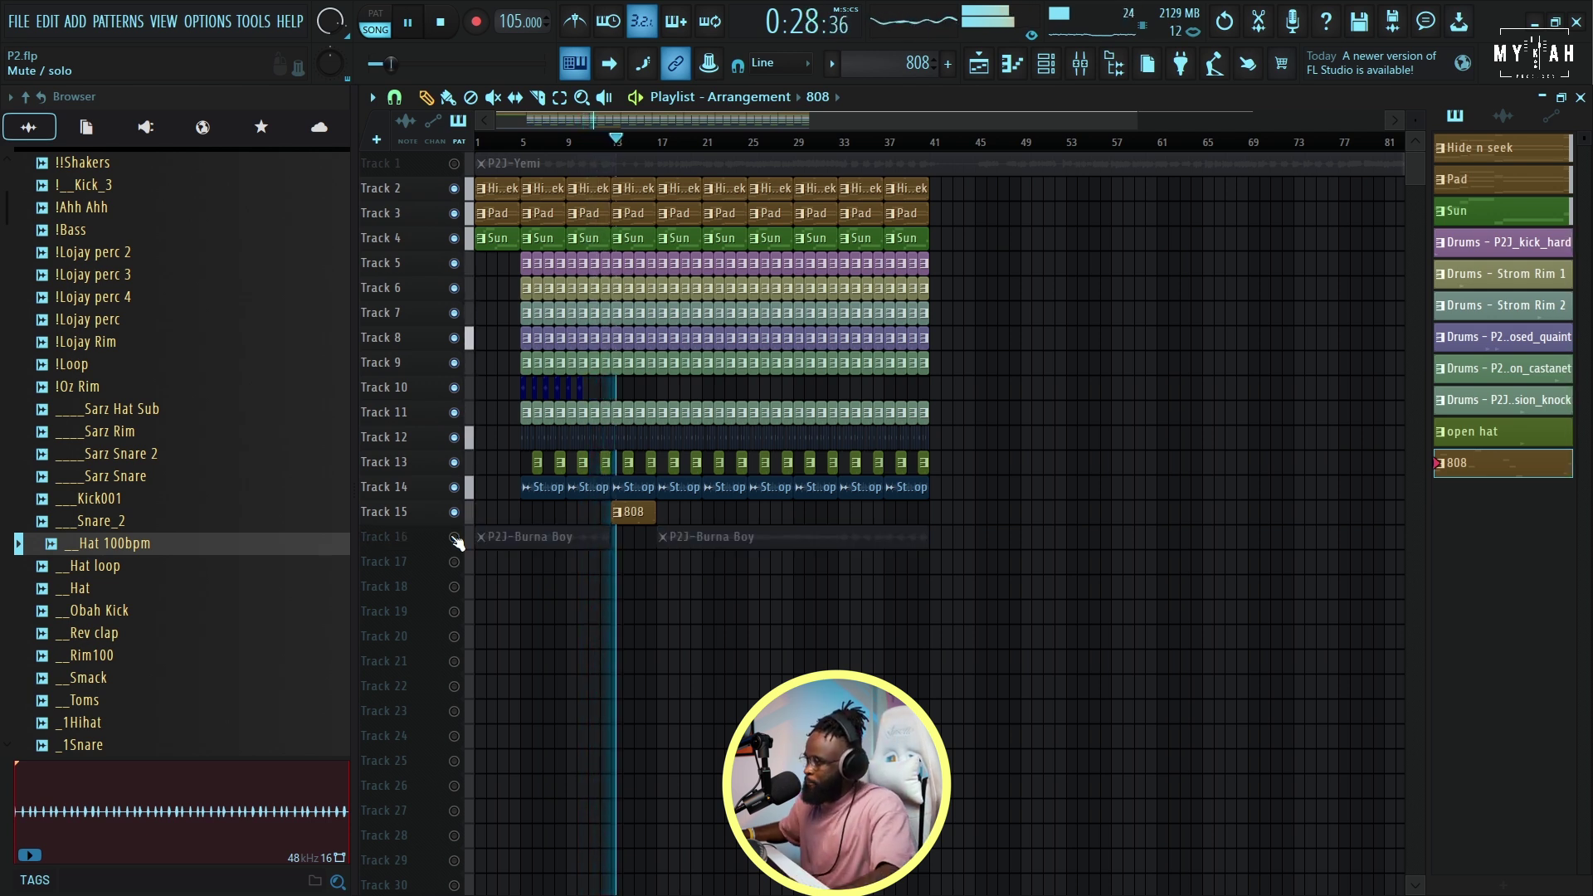
{"action": "scroll", "coordinate": [1162, 327], "scroll_direction": "up", "scroll_amount": 2}
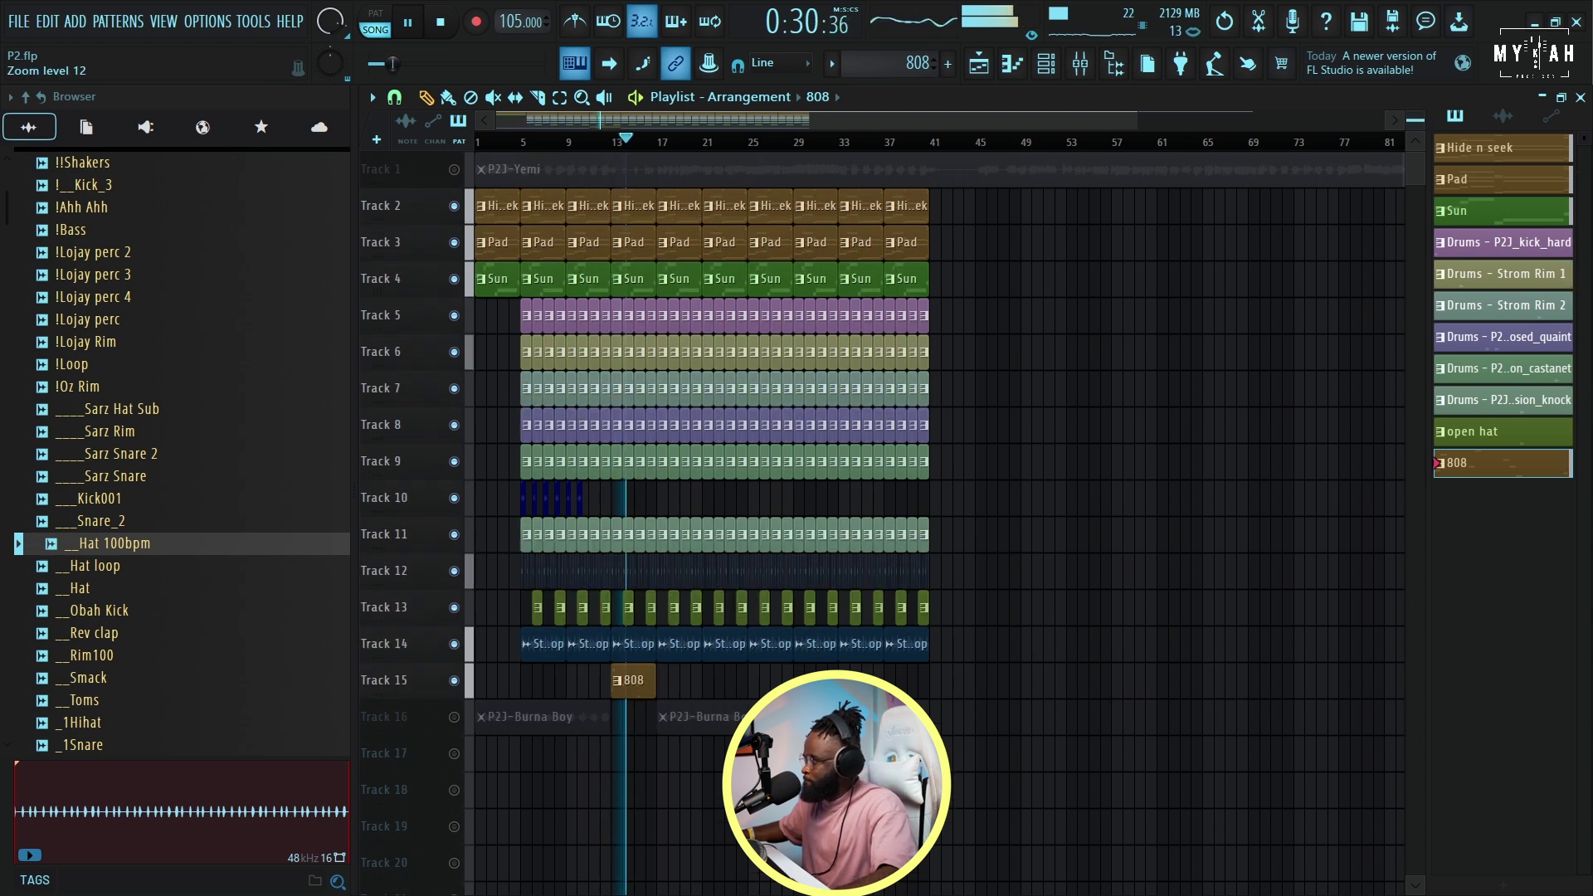
{"action": "scroll", "coordinate": [1162, 327], "scroll_direction": "down", "scroll_amount": 6}
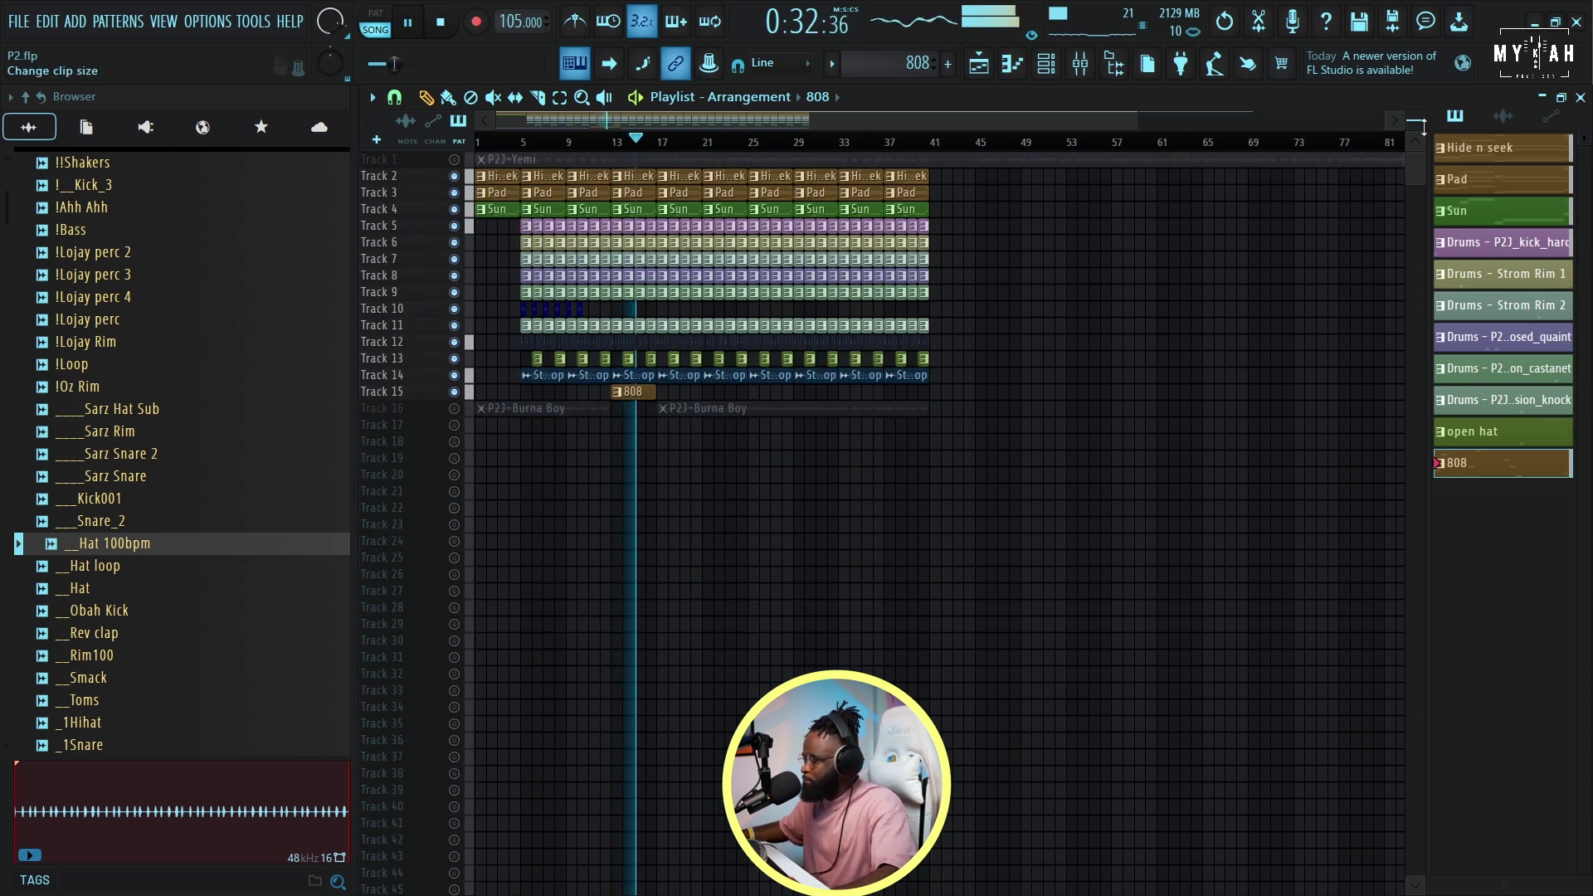
{"action": "left_click", "coordinate": [454, 409]}
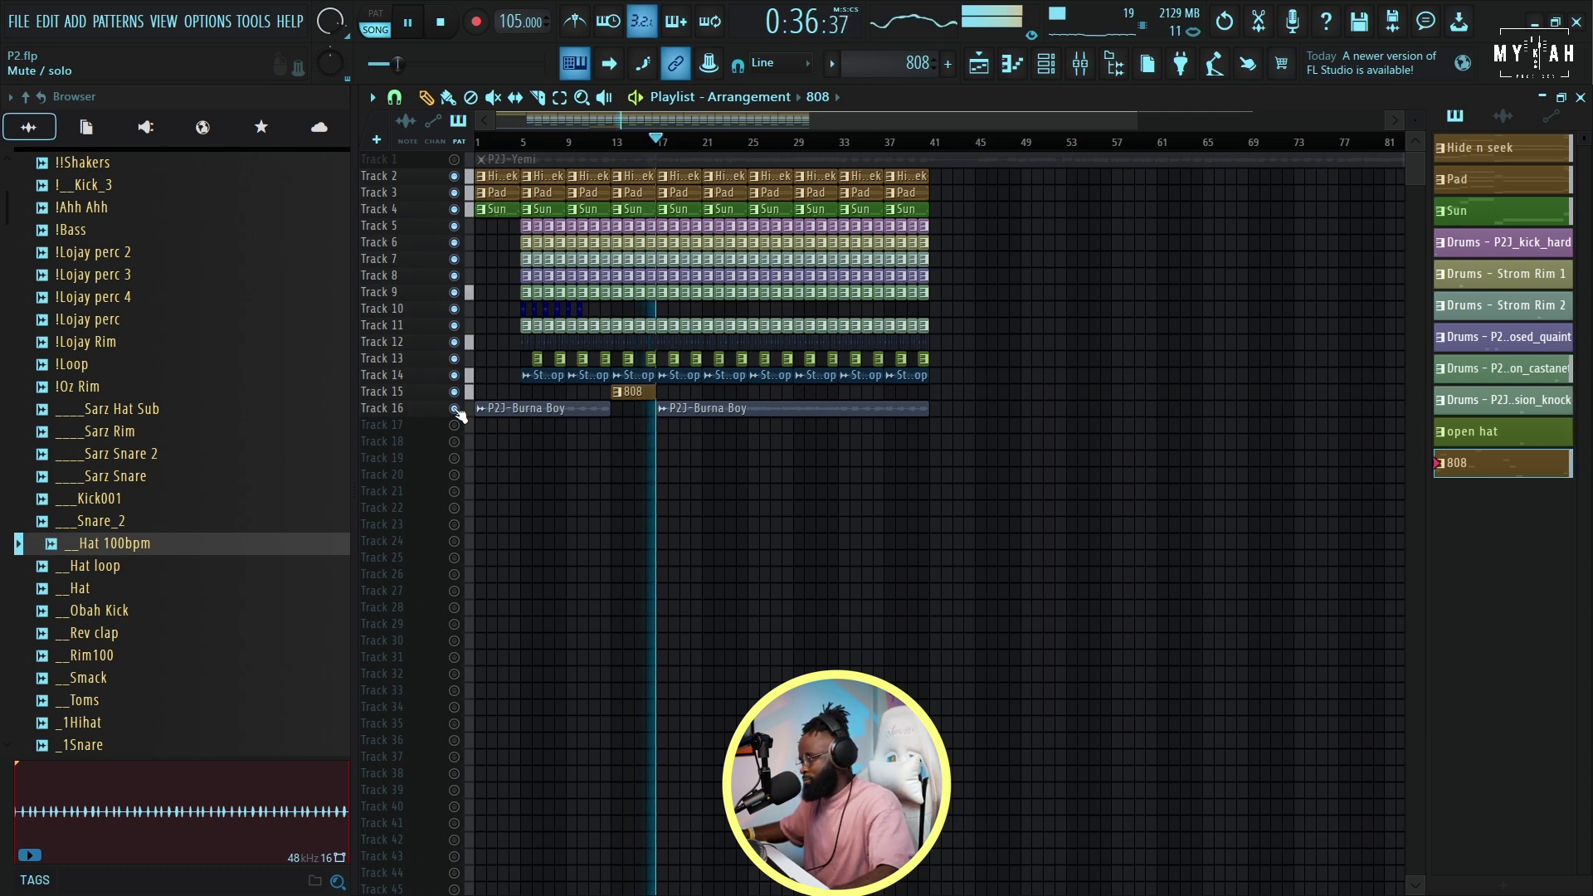
{"action": "left_click", "coordinate": [455, 409]}
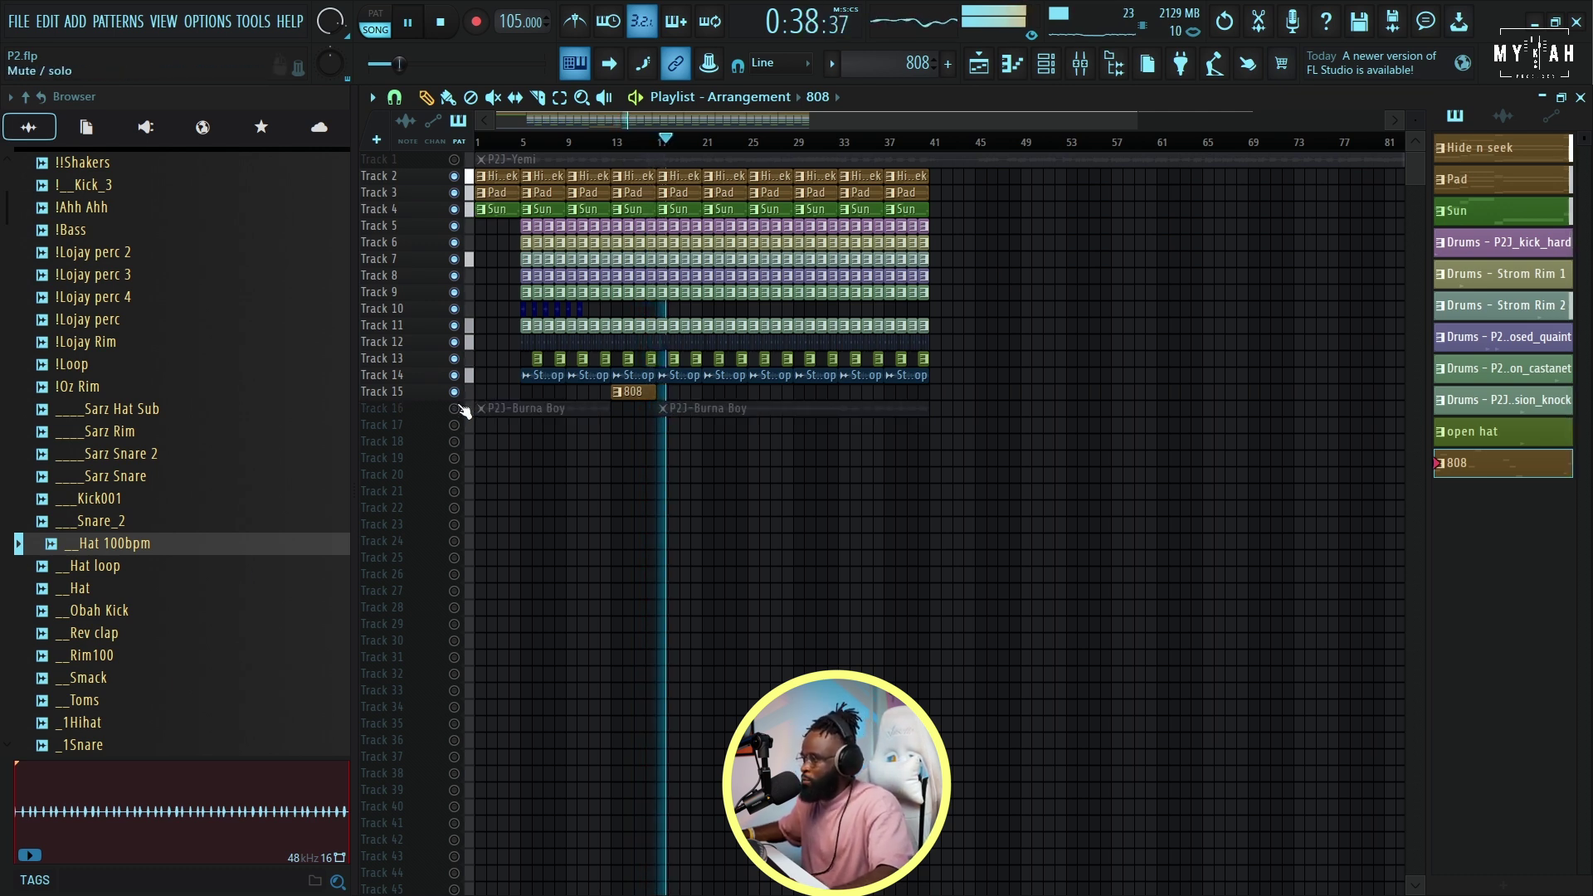
{"action": "key", "text": "space"}
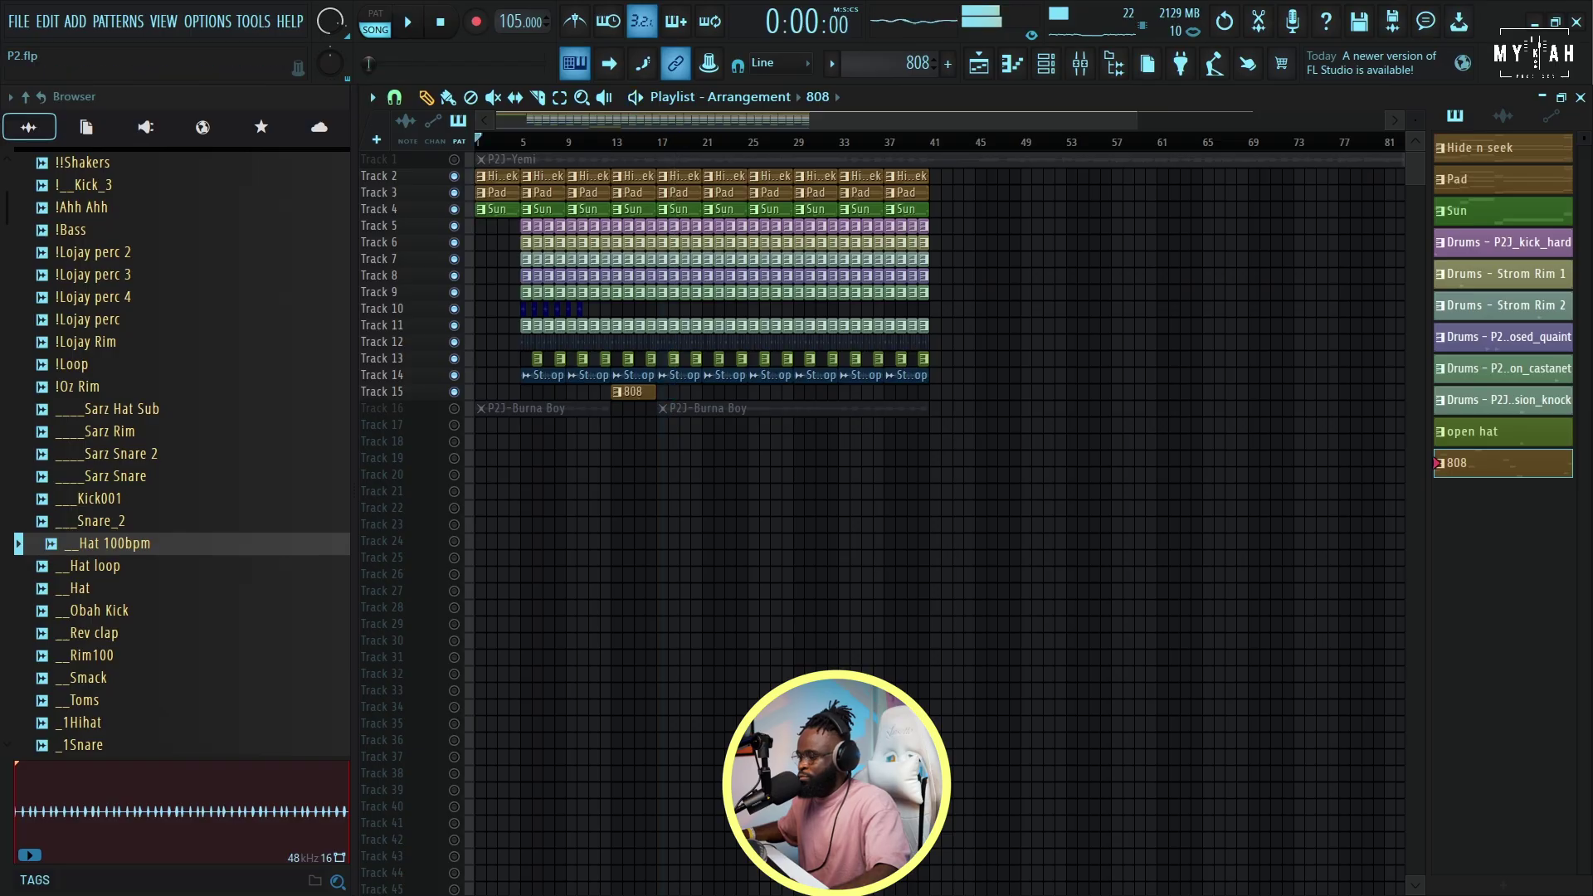